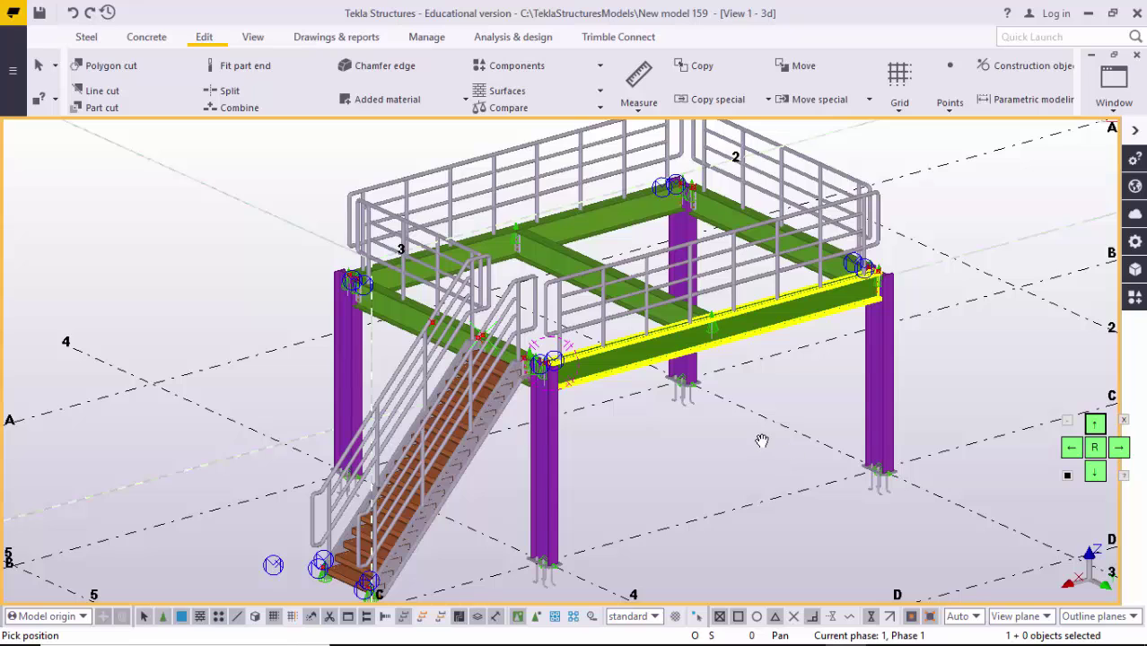
# Step: Examine the steel platform model's stair, handrails, beam connections and column bases in the 3D view
pyautogui.scroll(5, 620, 421)
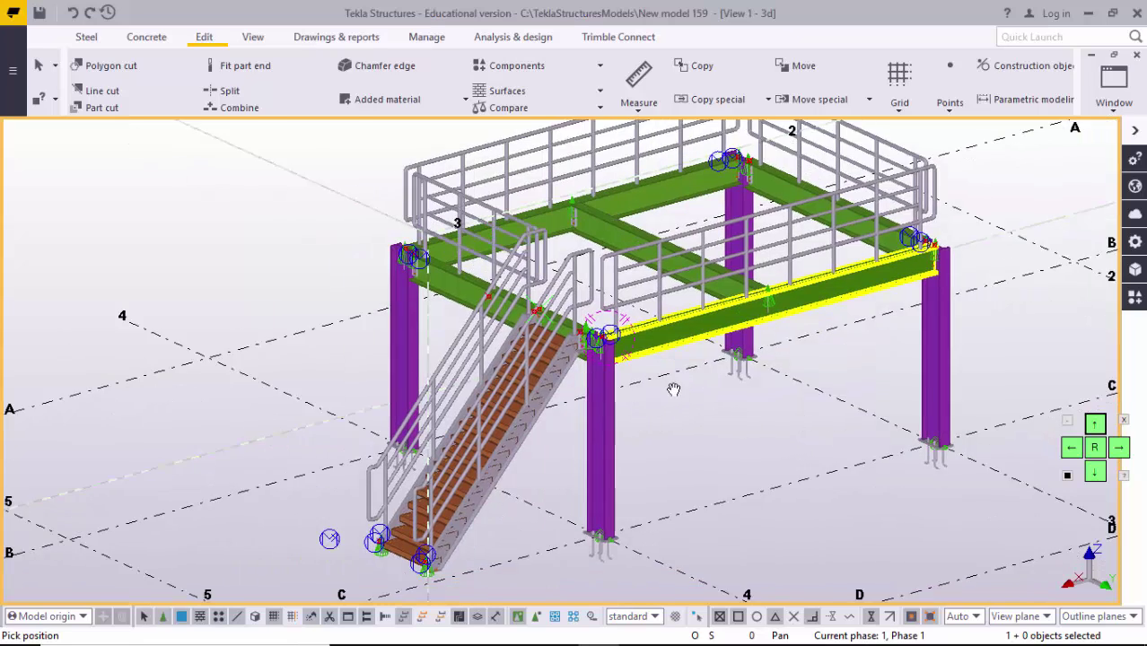
pyautogui.scroll(-5, 382, 405)
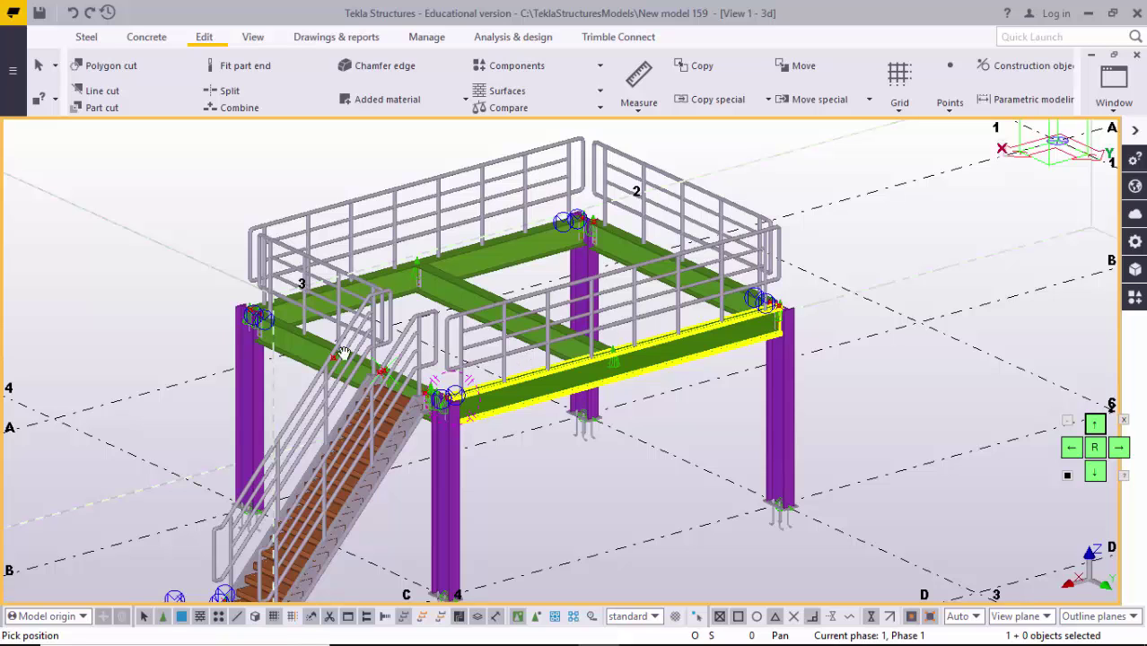
pyautogui.moveTo(360, 449); pyautogui.dragTo(407, 394)
pyautogui.scroll(1, 408, 394)
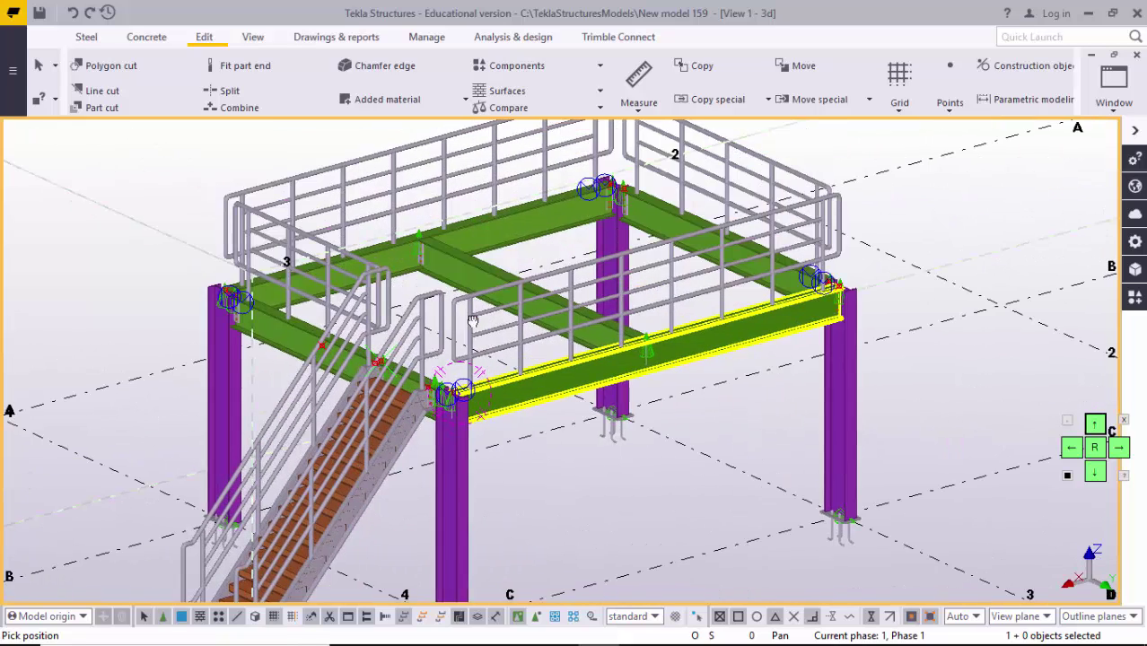
pyautogui.moveTo(473, 322); pyautogui.dragTo(523, 285)
pyautogui.scroll(2, 495, 275)
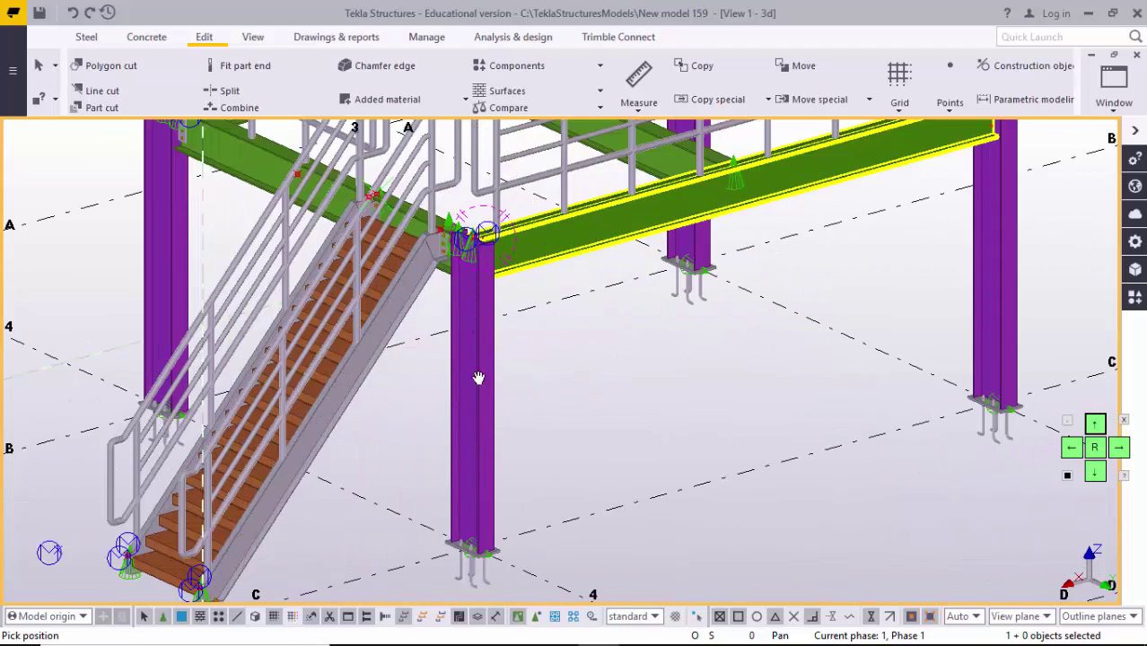
pyautogui.scroll(2, 475, 525)
pyautogui.scroll(-2, 473, 549)
pyautogui.scroll(3, 477, 250)
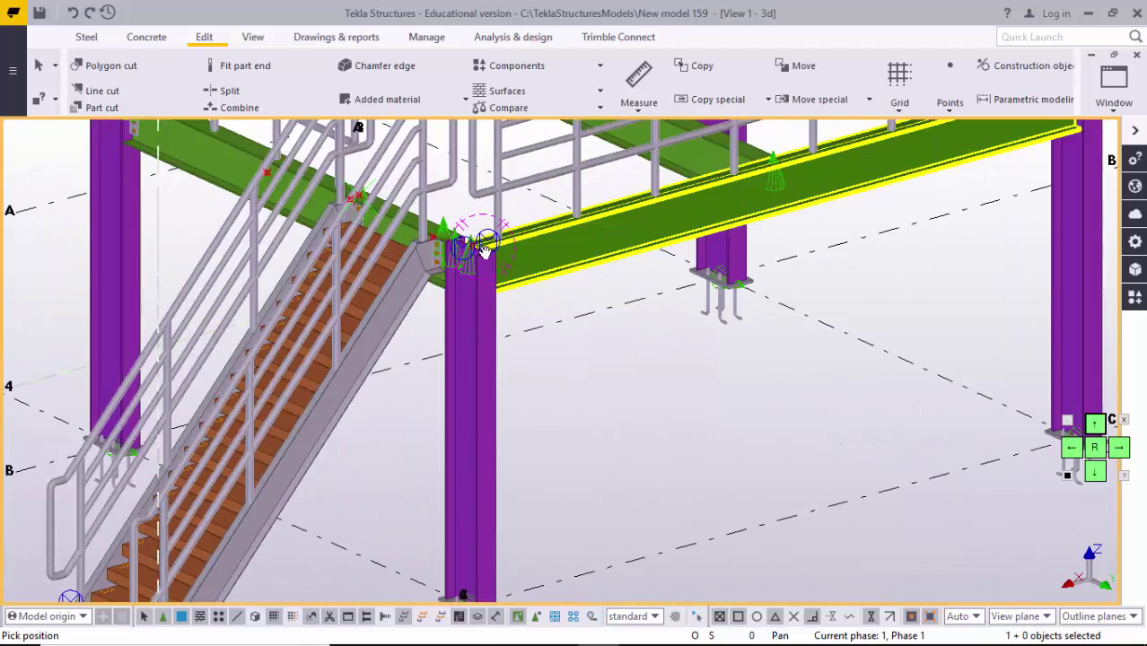
pyautogui.scroll(-3, 495, 275)
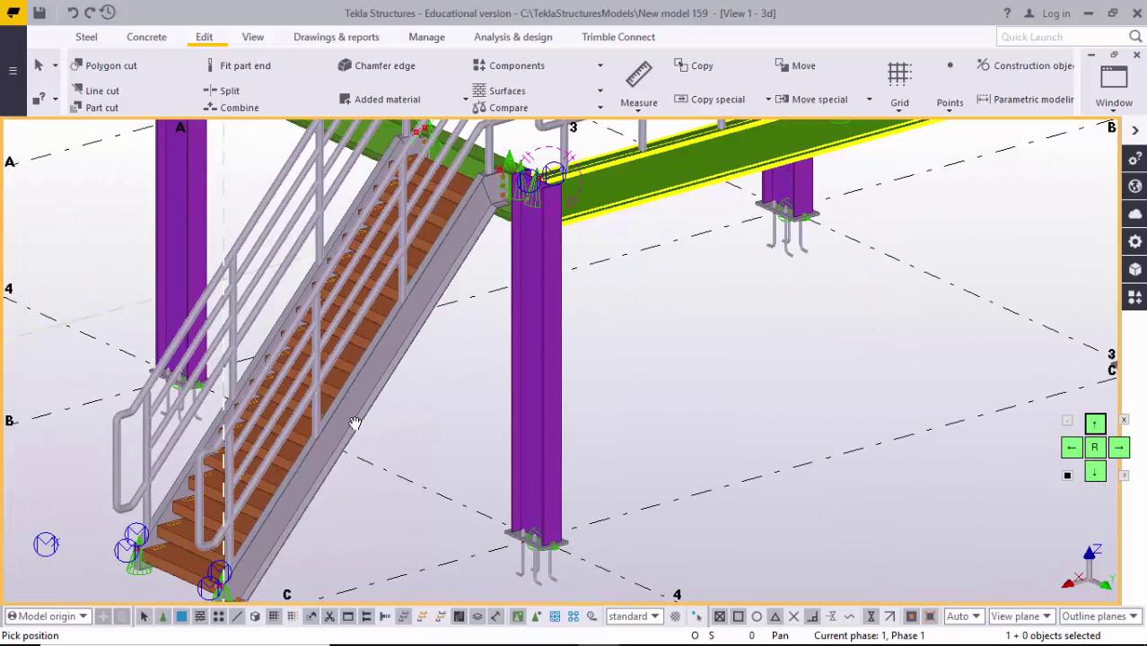
pyautogui.moveTo(490, 195); pyautogui.dragTo(440, 312, button='middle')
pyautogui.scroll(3, 448, 300)
pyautogui.scroll(-3, 415, 389)
pyautogui.moveTo(318, 534); pyautogui.dragTo(409, 240, button='middle')
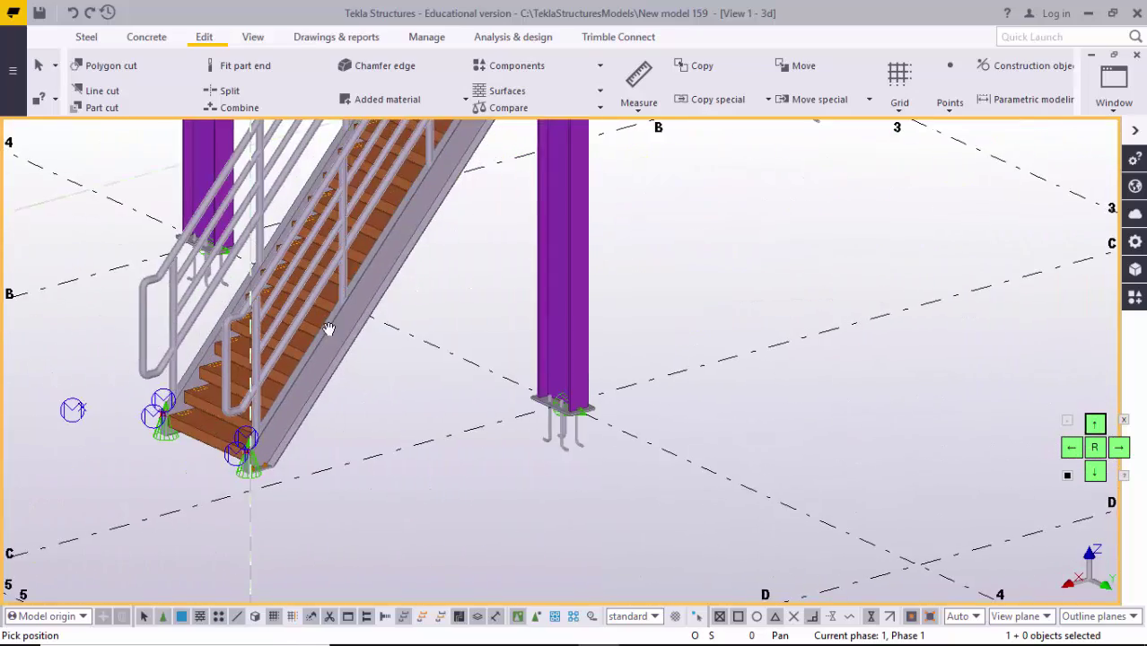
pyautogui.scroll(3, 243, 410)
pyautogui.scroll(3, 283, 506)
pyautogui.scroll(-1, 292, 484)
pyautogui.moveTo(292, 484); pyautogui.dragTo(395, 570, button='middle')
pyautogui.scroll(-8, 395, 413)
# Step: Switch to Chrome and look through the uploaded Tekla tutorial videos on the YouTube channel page
pyautogui.moveTo(494, 641)
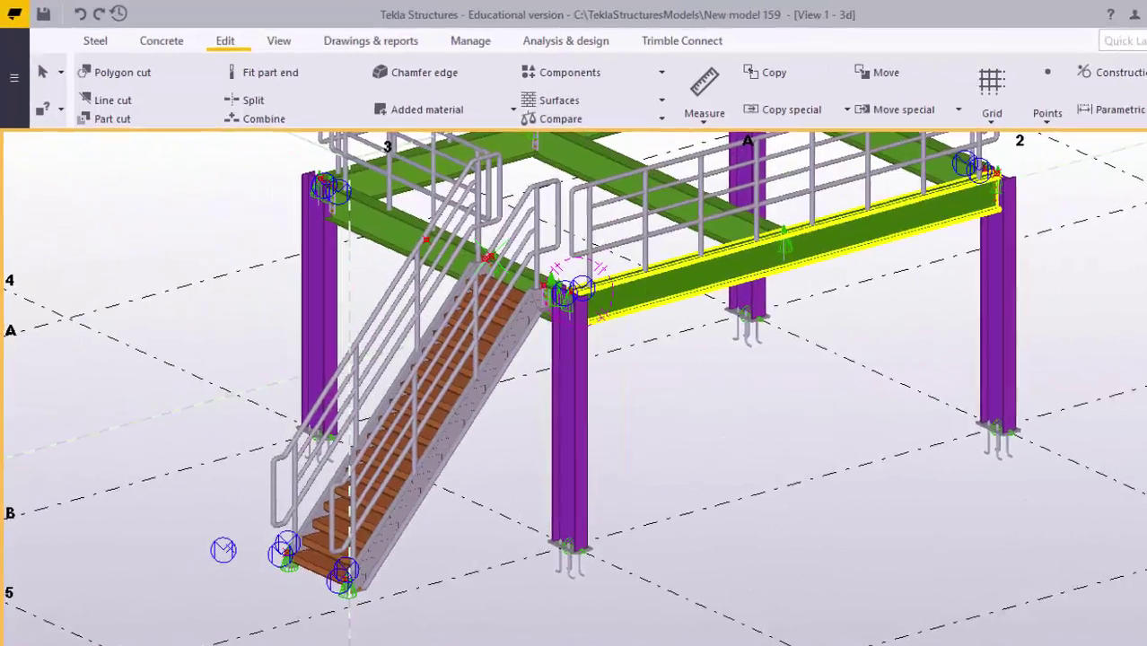
pyautogui.click(558, 628)
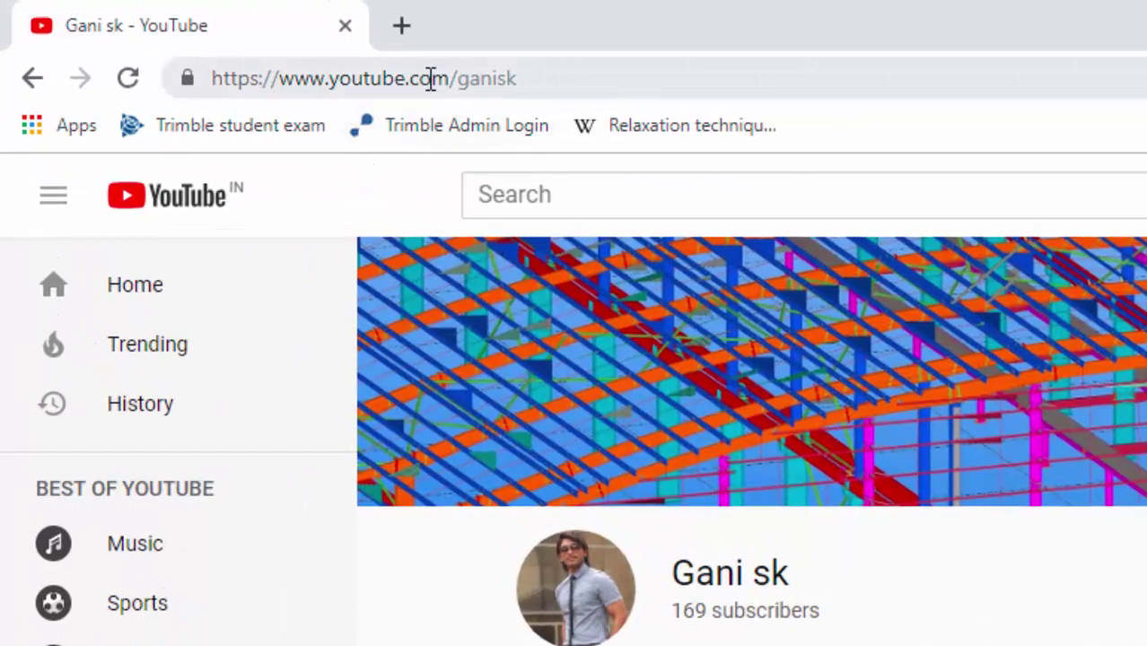
pyautogui.click(530, 78)
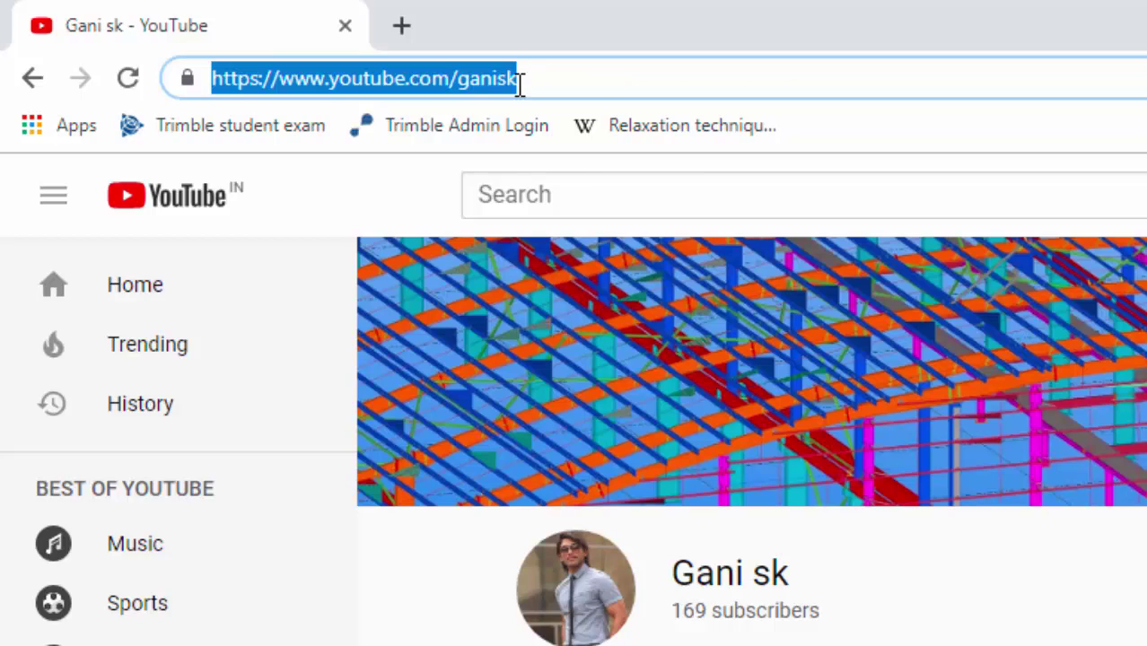
pyautogui.click(533, 83)
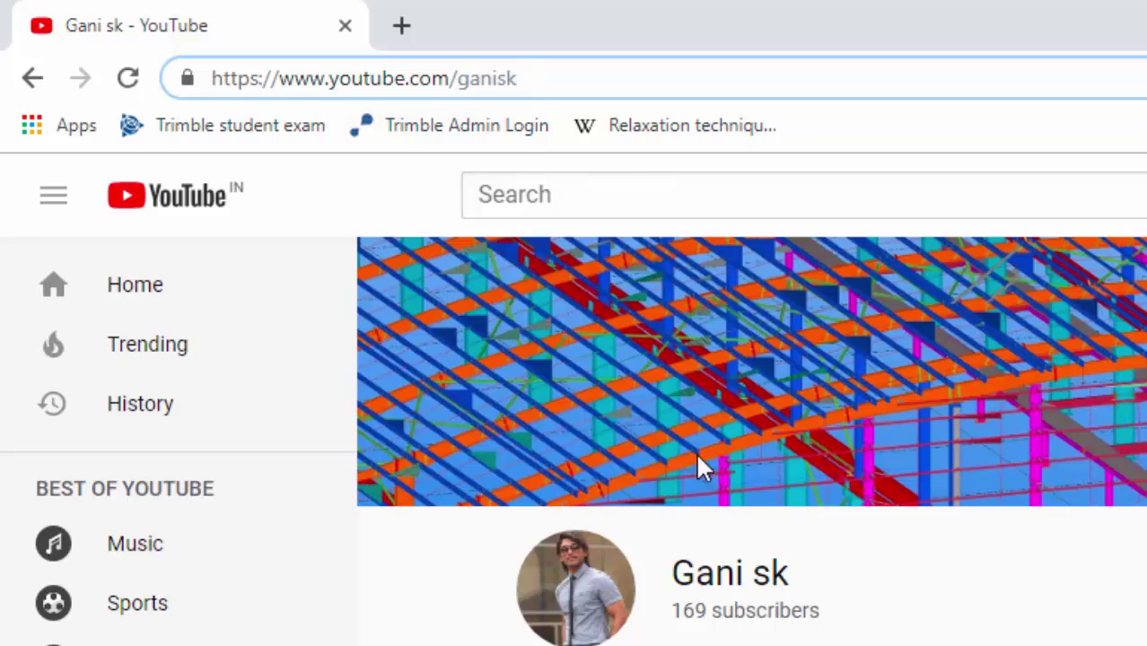
pyautogui.scroll(-5, 696, 502)
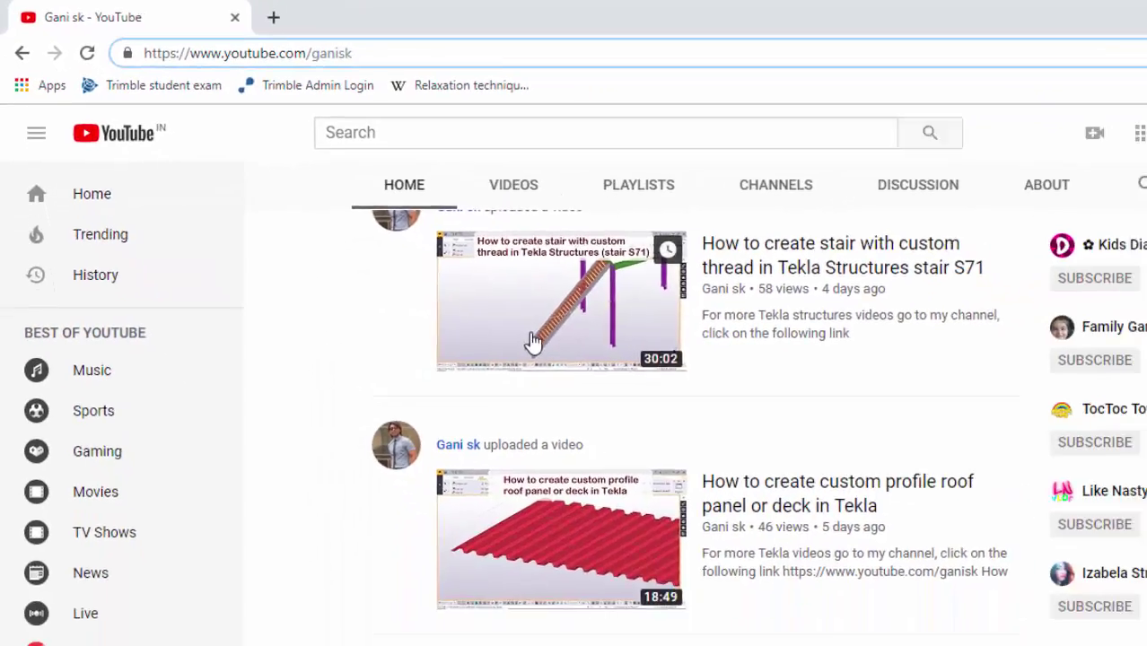
pyautogui.scroll(-5, 724, 517)
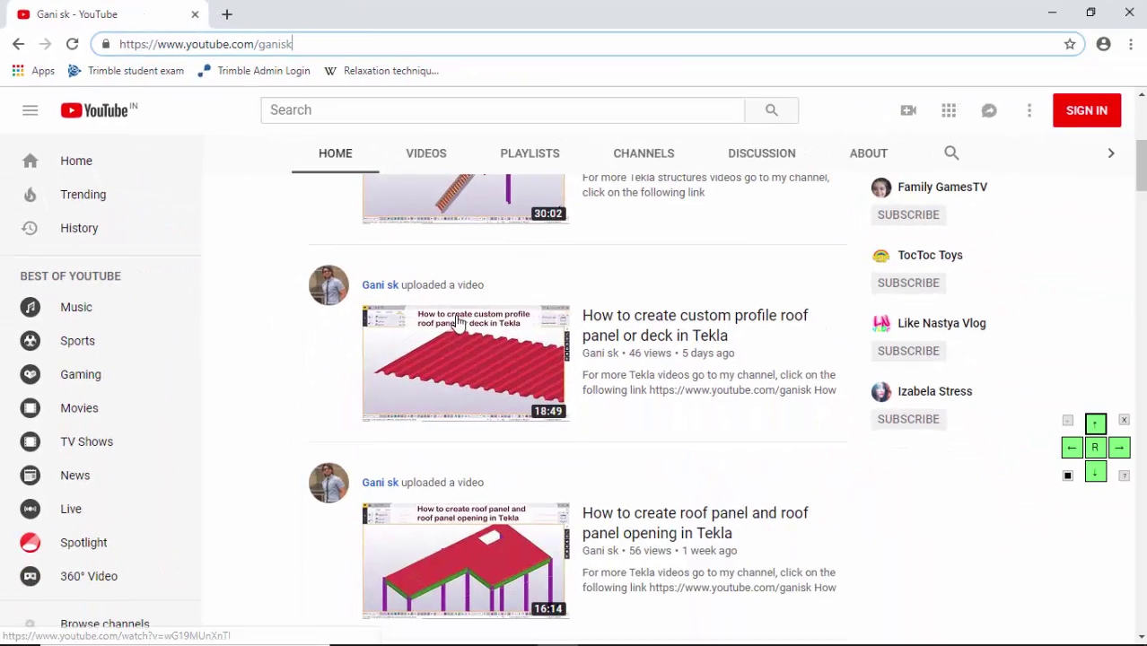
pyautogui.scroll(3, 459, 327)
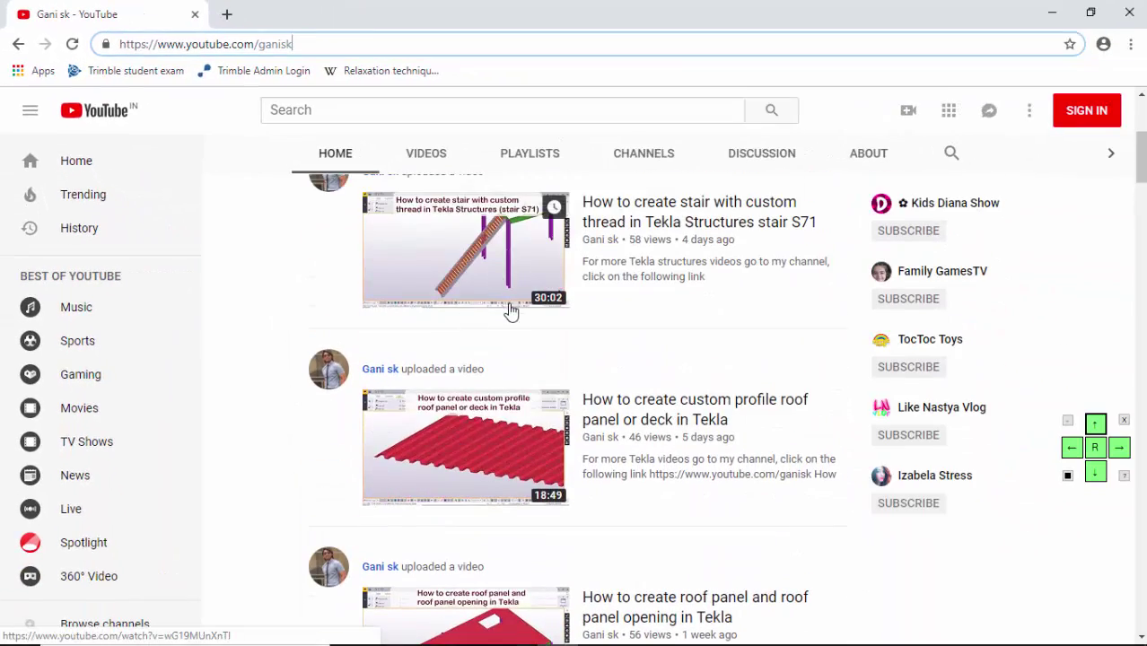
pyautogui.scroll(-7, 510, 309)
pyautogui.scroll(-5, 527, 397)
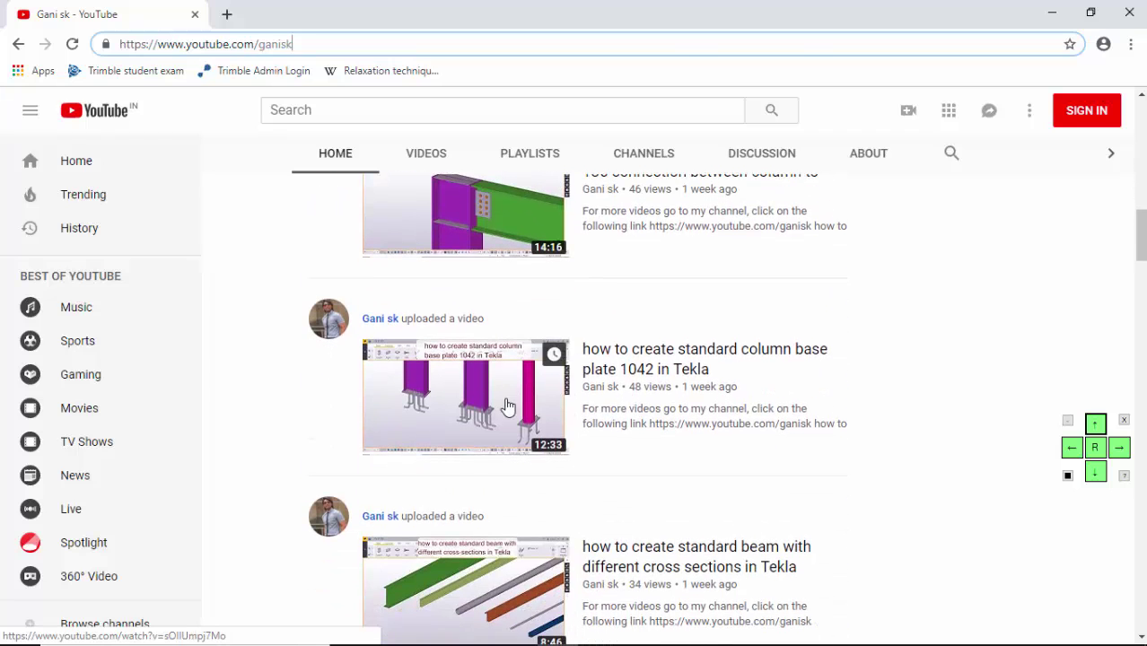
pyautogui.scroll(-6, 507, 408)
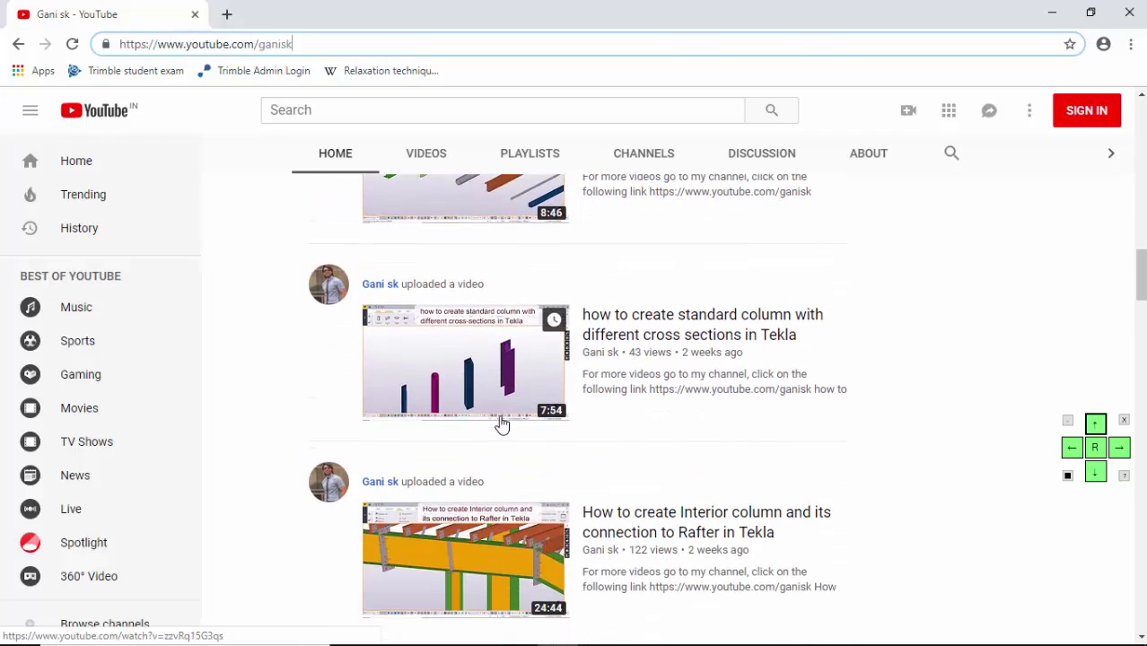
pyautogui.scroll(15, 500, 418)
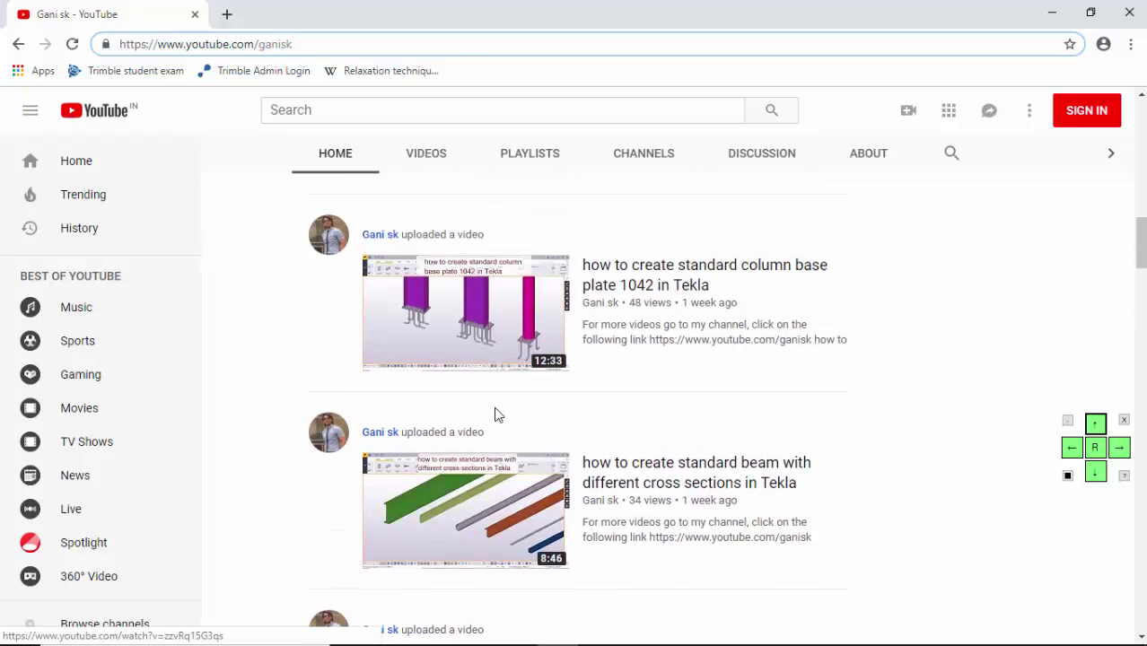
pyautogui.scroll(2, 498, 411)
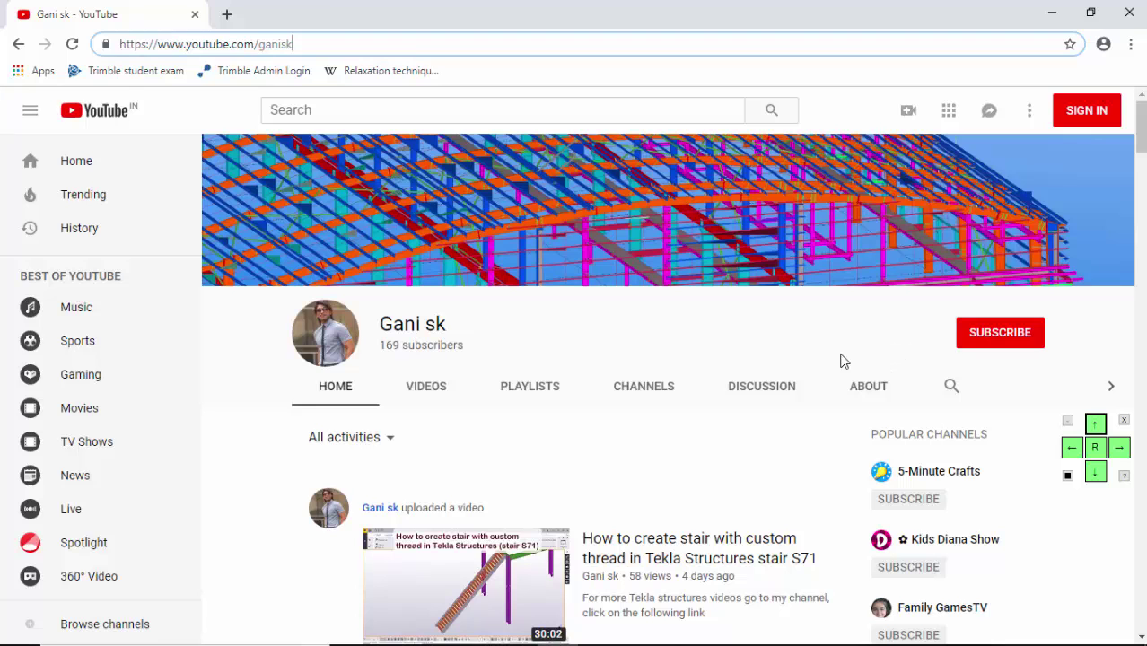
# Step: Return to Tekla Structures and delete the rails and stanchions on the stair stringer nearest the front corner column
pyautogui.moveTo(552, 632)
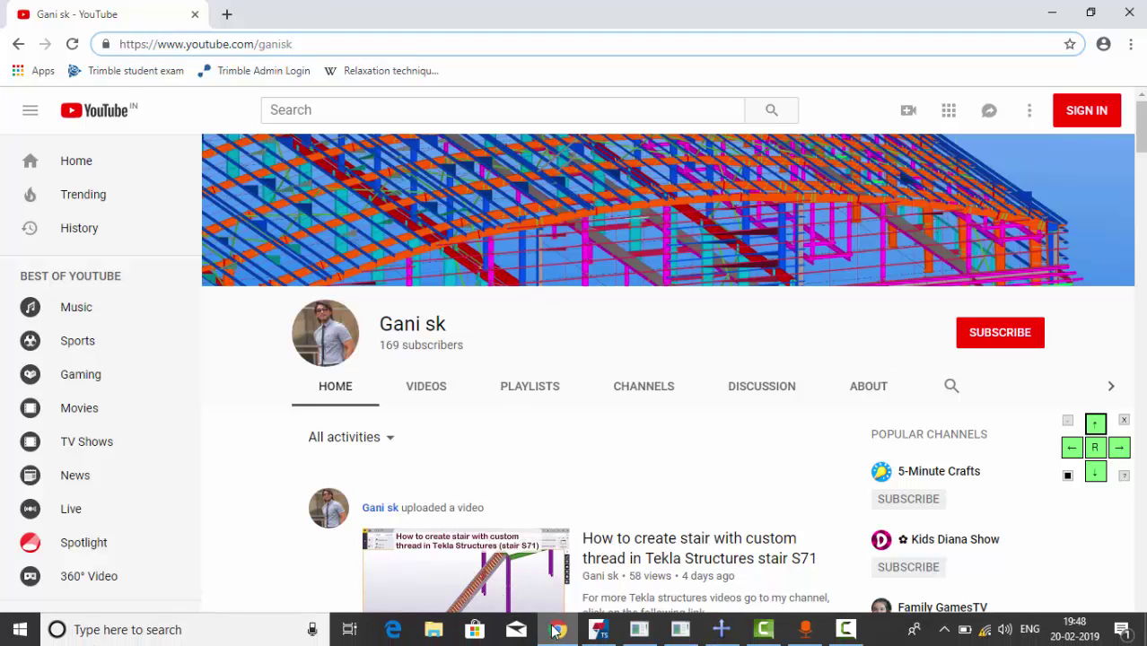
pyautogui.click(592, 633)
pyautogui.scroll(-5, 484, 363)
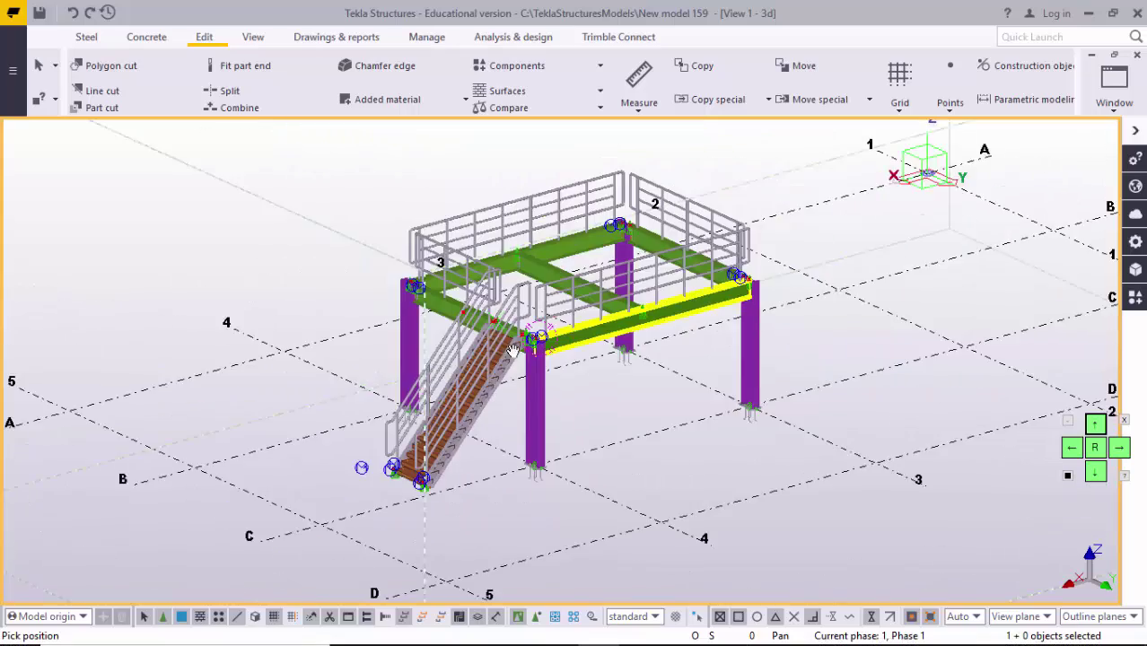
pyautogui.scroll(3, 485, 364)
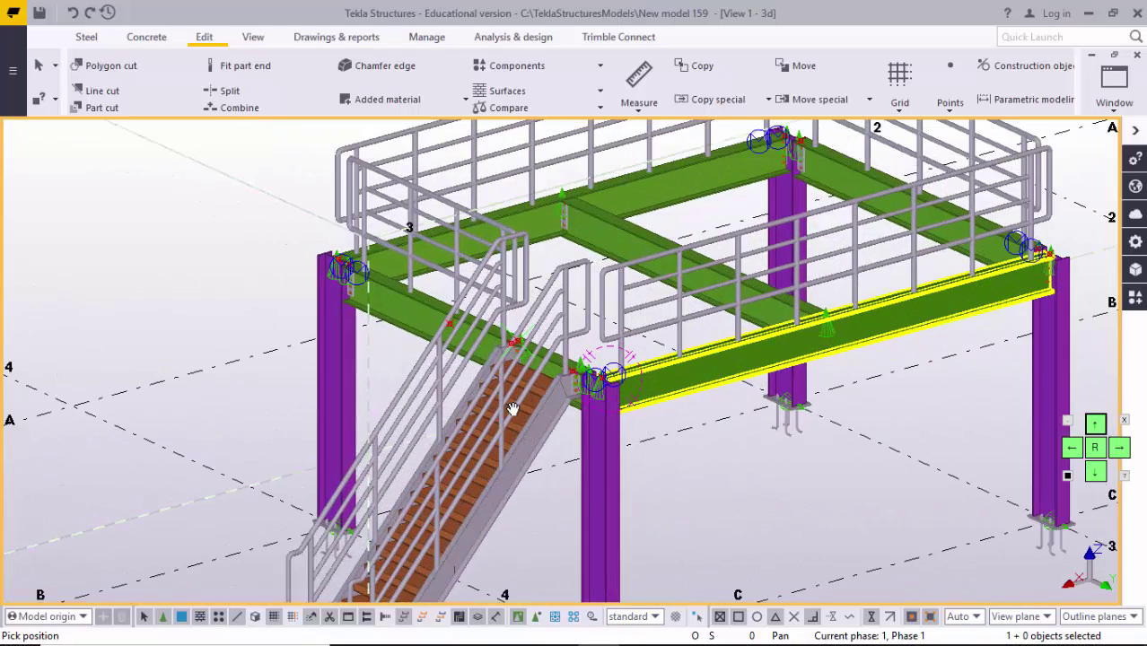
pyautogui.scroll(2, 489, 411)
pyautogui.scroll(1, 489, 411)
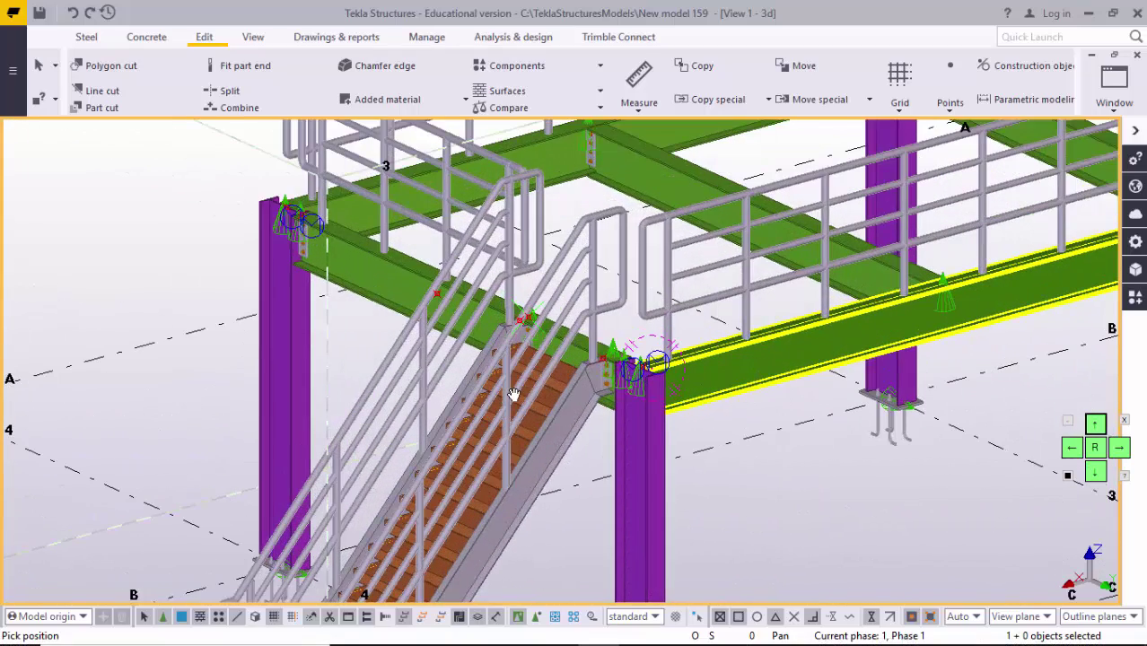
pyautogui.click(504, 402)
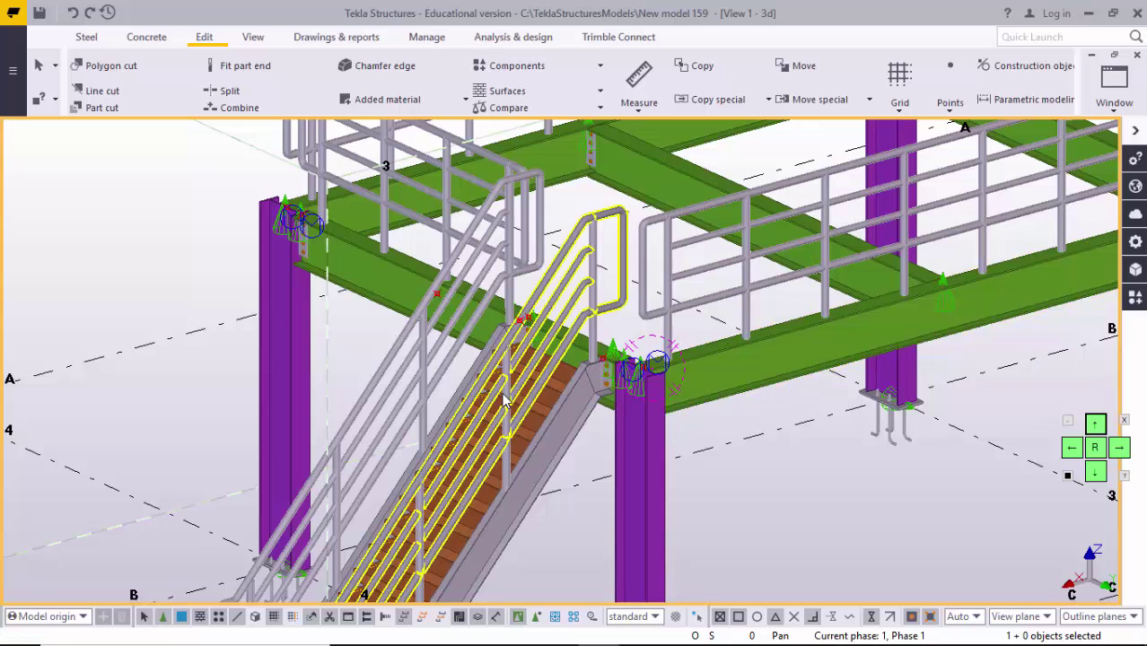
pyautogui.press('Delete')
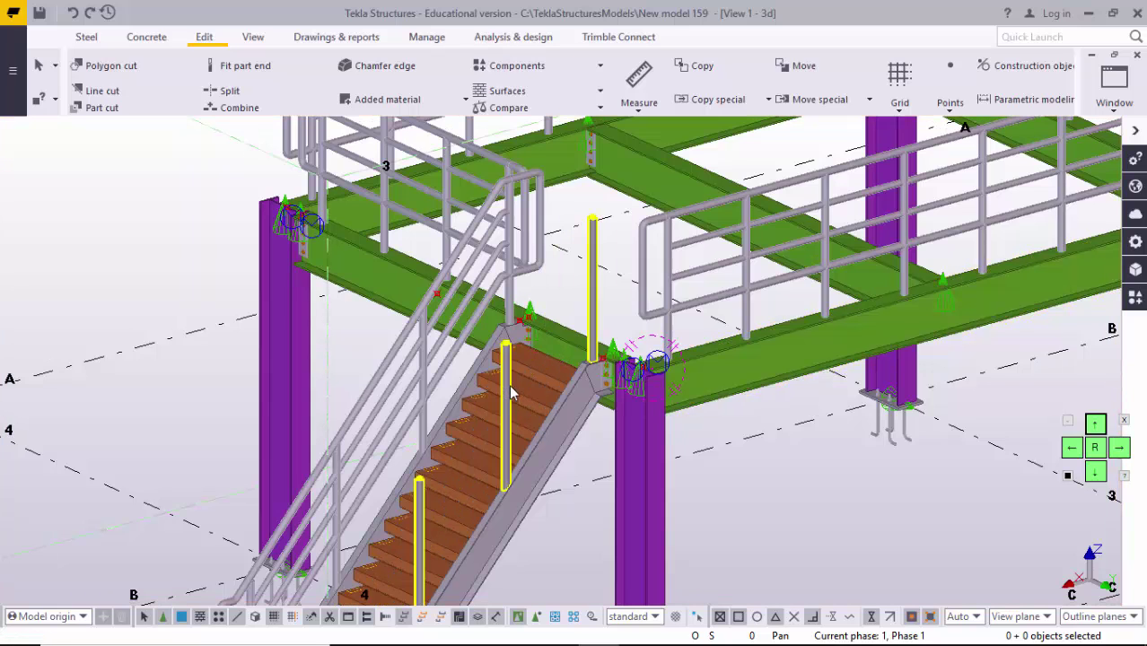
pyautogui.click(510, 391)
pyautogui.press('Delete')
# Step: Delete the rails and stanchions on the stair's other stringer
pyautogui.click(441, 343)
pyautogui.press('Delete')
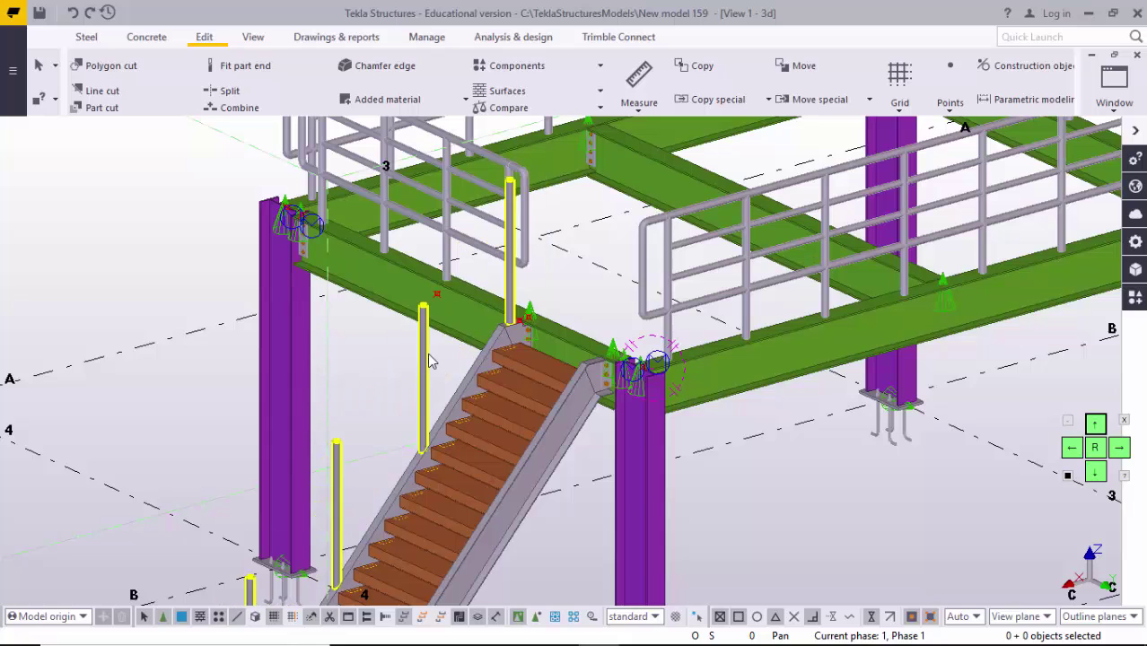
pyautogui.click(427, 352)
pyautogui.press('Delete')
# Step: Delete the guardrails and stanchions along the platform's stair-side beam and its rear long beam
pyautogui.moveTo(509, 248); pyautogui.dragTo(495, 336, button='middle')
pyautogui.click(495, 332)
pyautogui.press('Delete')
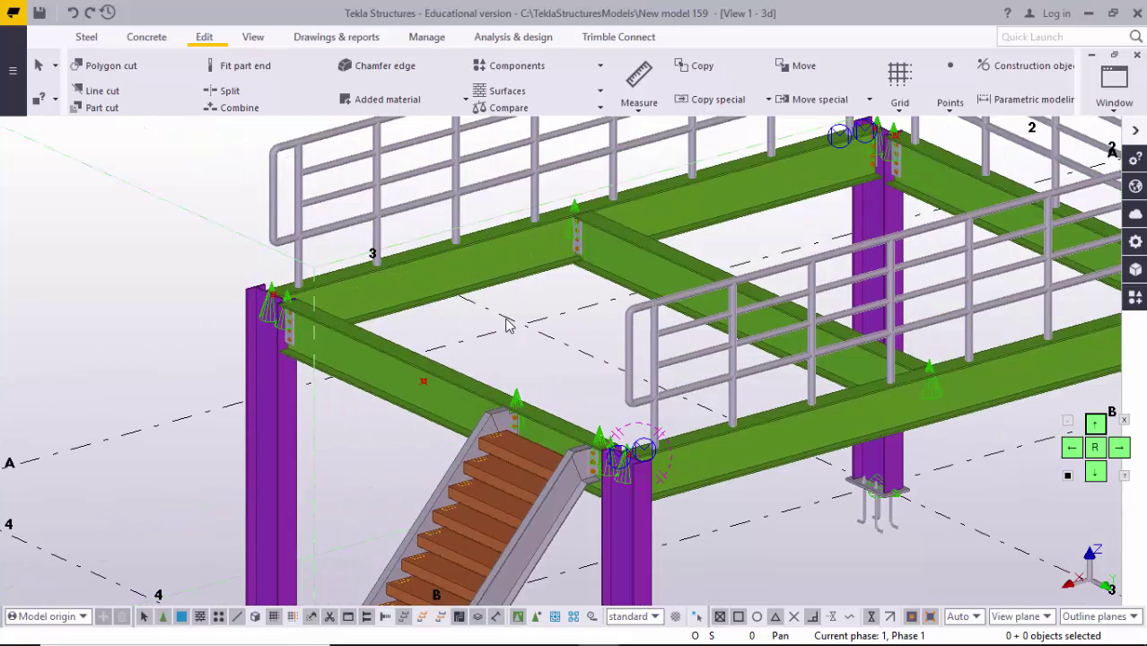
pyautogui.click(507, 319)
pyautogui.scroll(-2, 490, 249)
pyautogui.press('Delete')
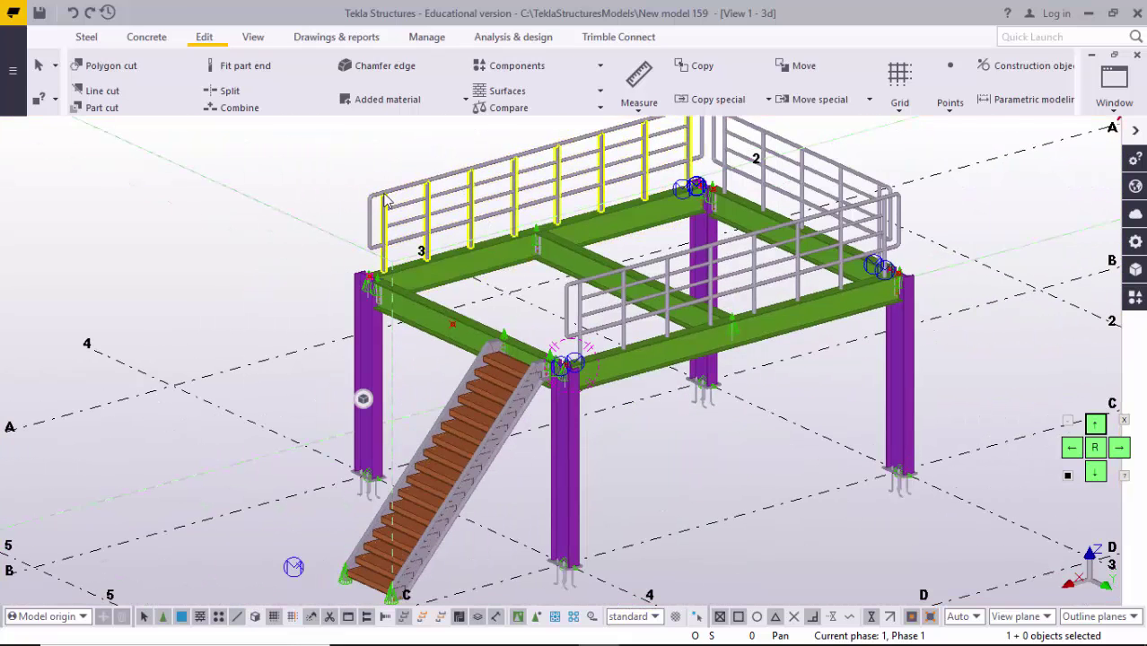
pyautogui.press('Right')
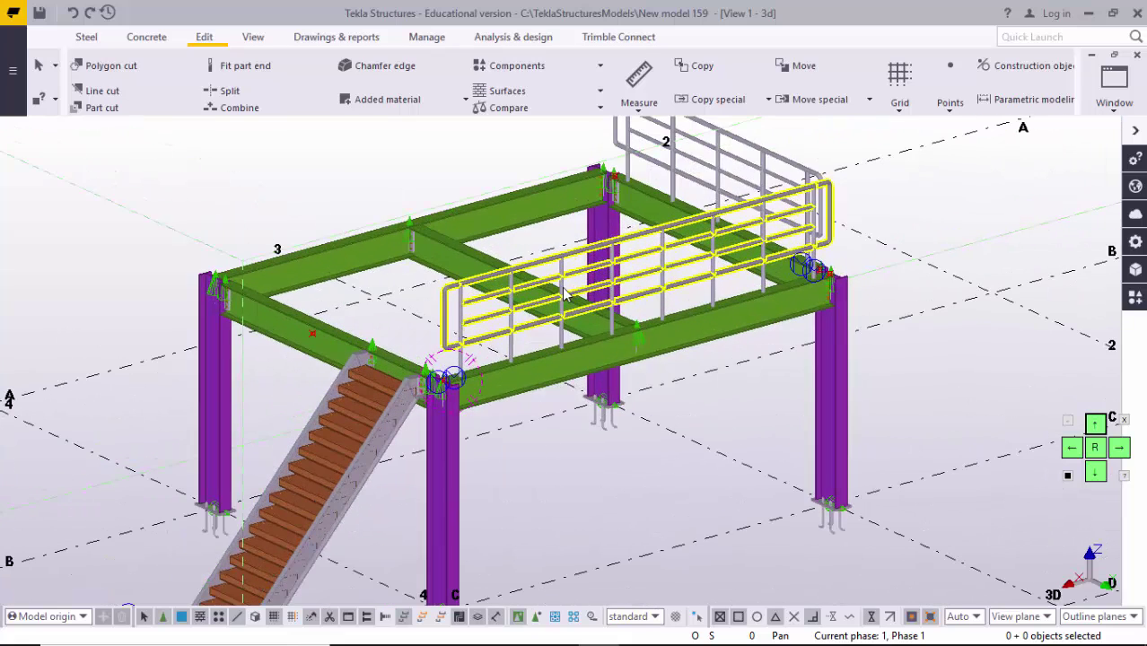
# Step: Delete the guardrails and stanchions on the platform's front long beam and on the short beam opposite the stair
pyautogui.click(564, 289)
pyautogui.press('Delete')
pyautogui.click(602, 251)
pyautogui.moveTo(848, 225); pyautogui.dragTo(731, 286, button='middle')
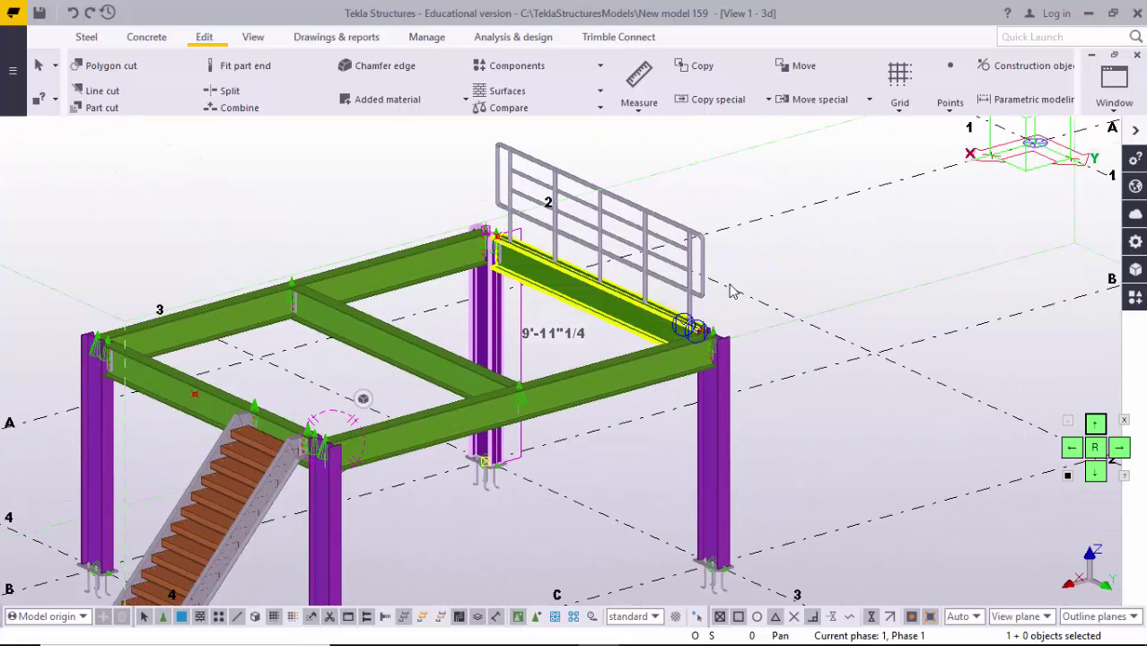
pyautogui.click(731, 286)
pyautogui.press('Delete')
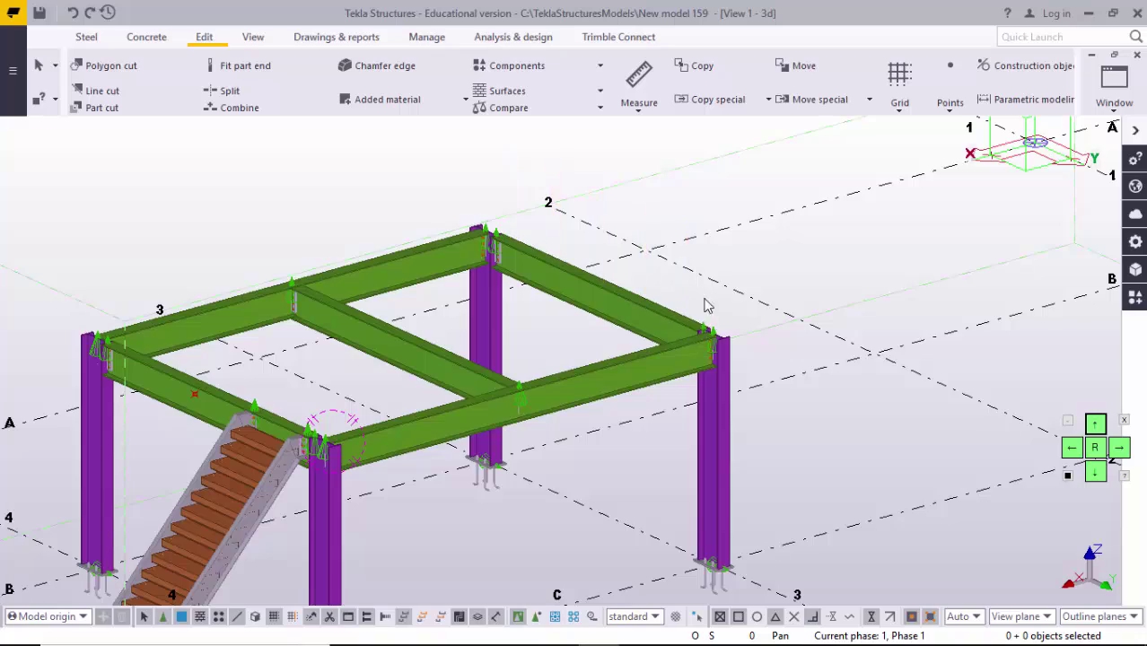
# Step: Start the Stanchions (S76) component from the Applications & components catalog
pyautogui.scroll(-4, 492, 384)
pyautogui.scroll(5, 491, 384)
pyautogui.scroll(-3, 529, 358)
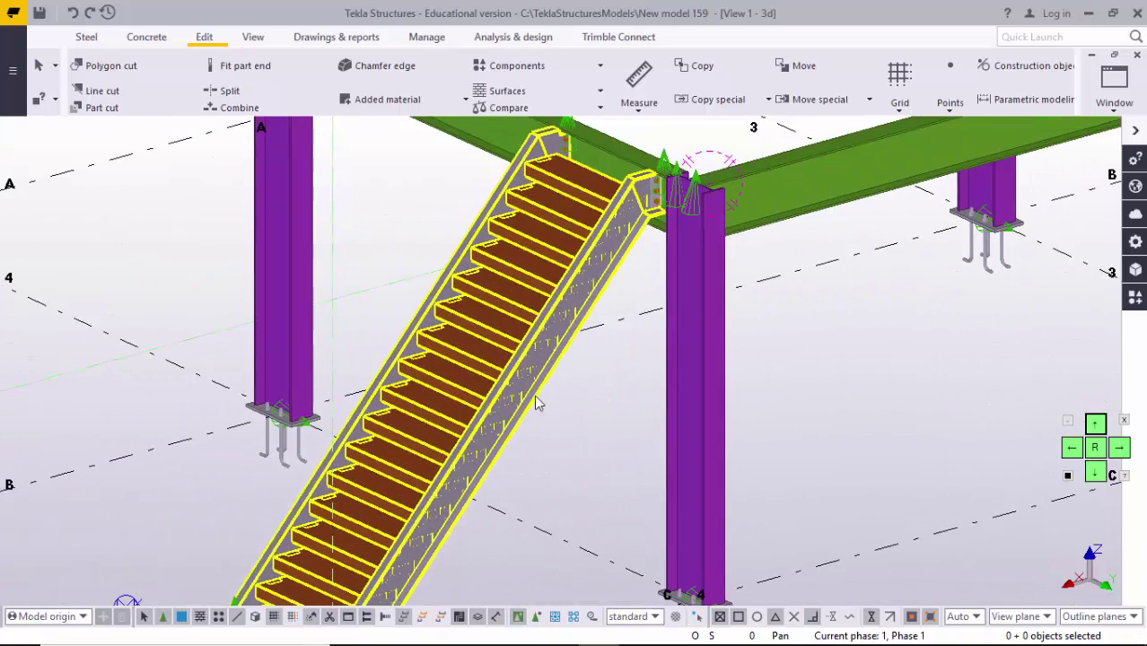
pyautogui.moveTo(611, 427); pyautogui.dragTo(552, 453, button='middle')
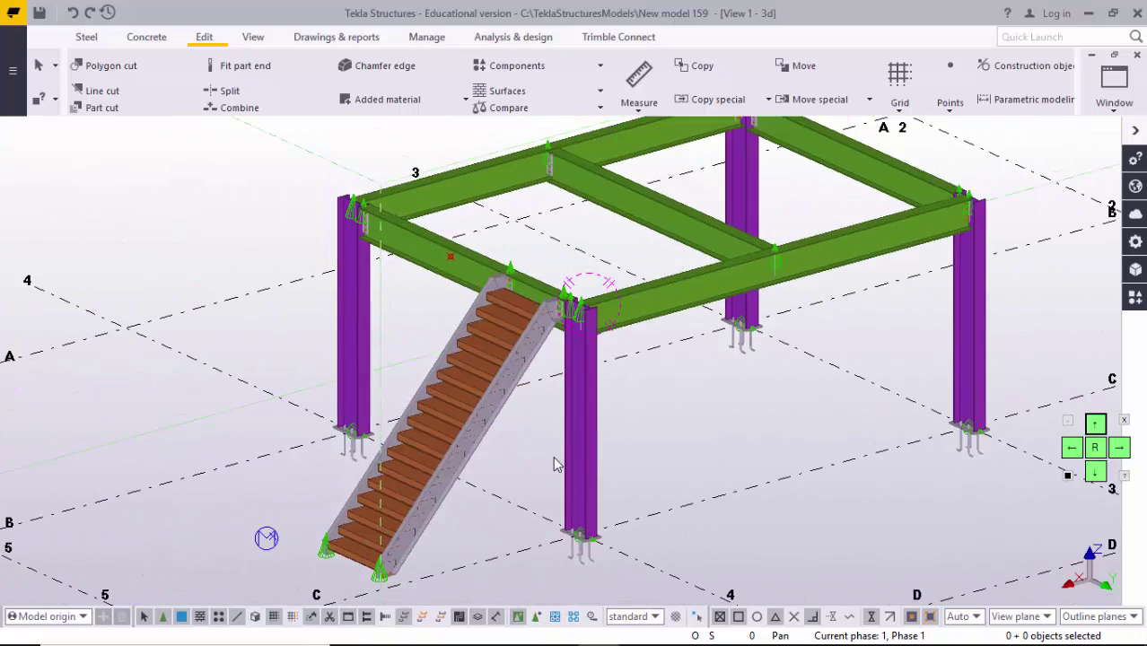
pyautogui.hotkey('ctrl', 'f')
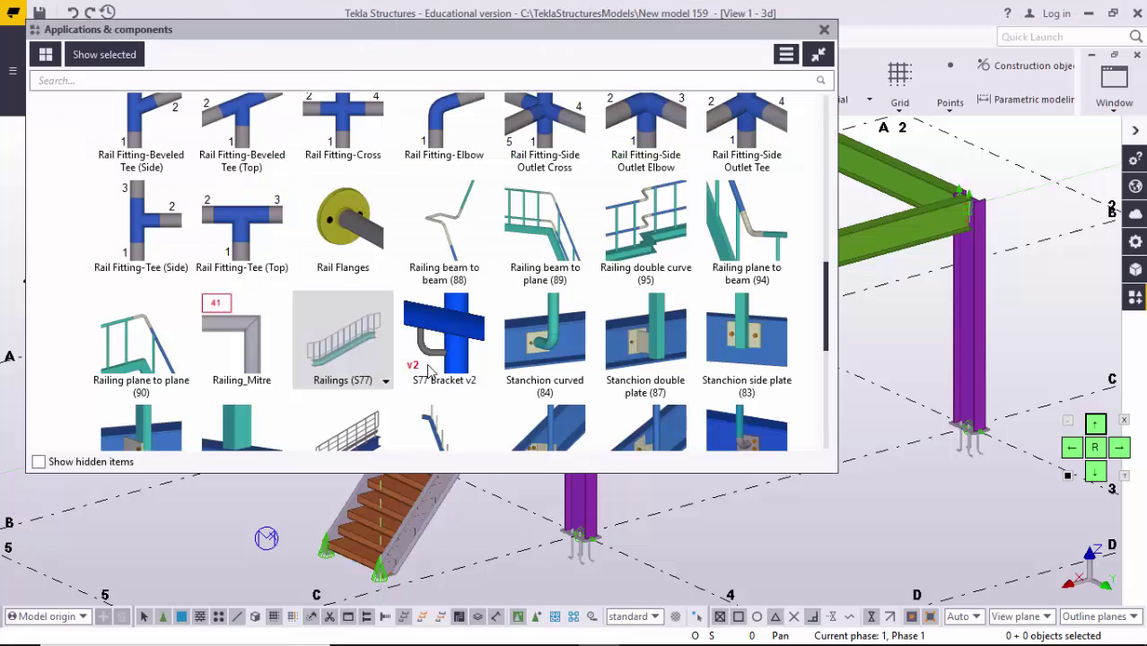
pyautogui.scroll(-2, 458, 341)
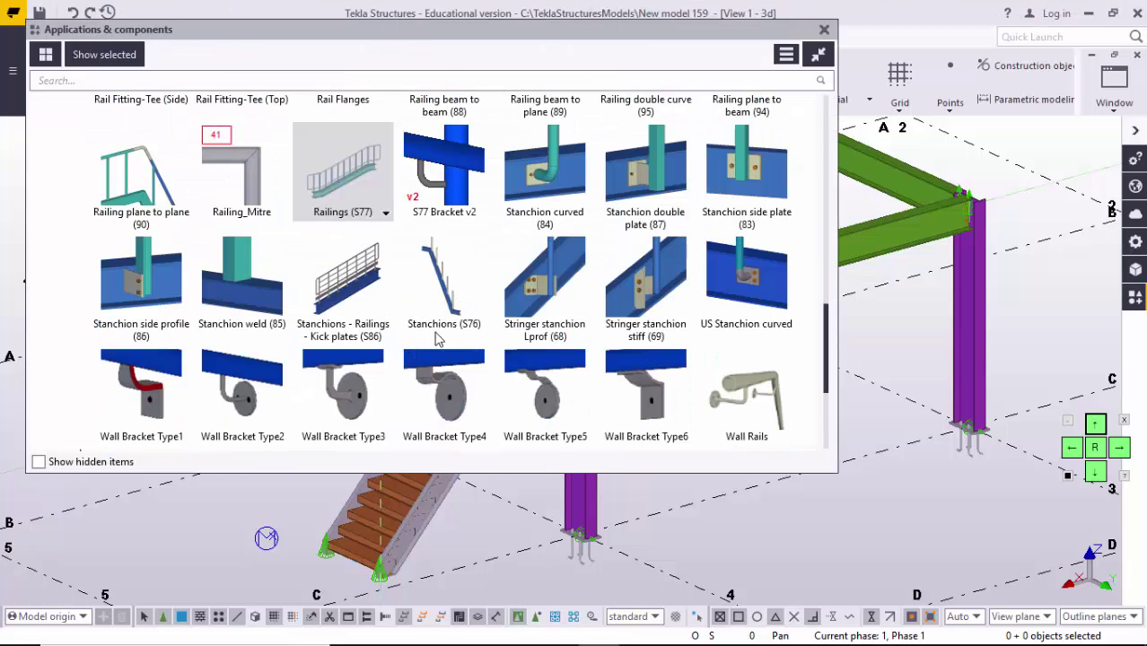
pyautogui.click(448, 296)
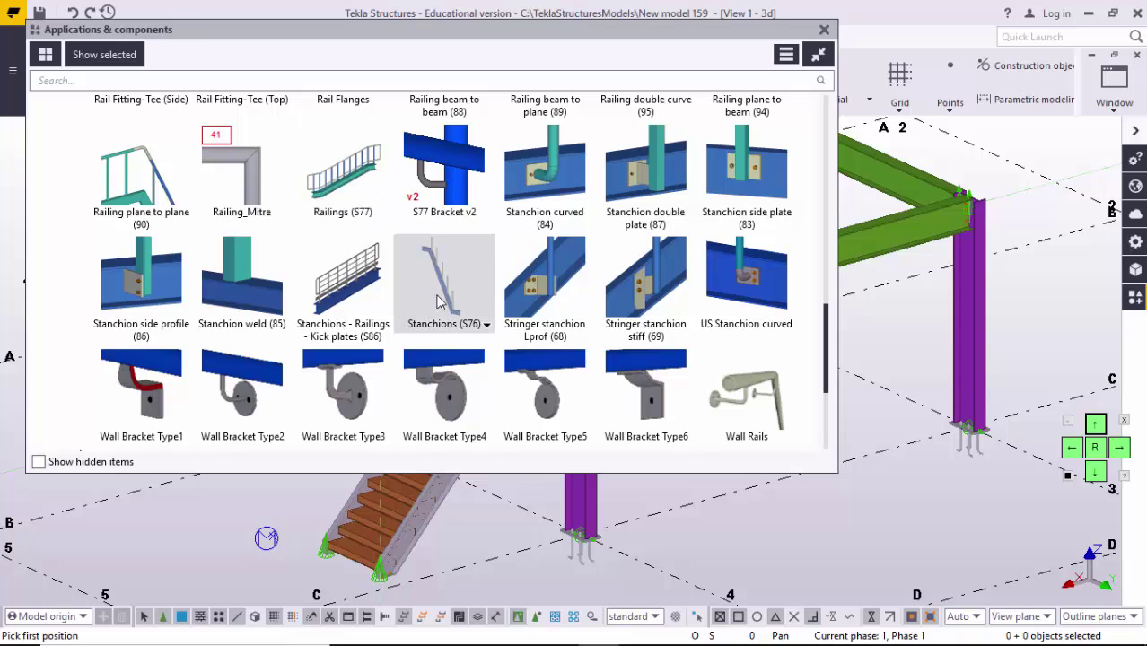
# Step: Collapse the Handrails, Miscellaneous detailing and Steel Detailing groups in the component catalog
pyautogui.scroll(4, 543, 265)
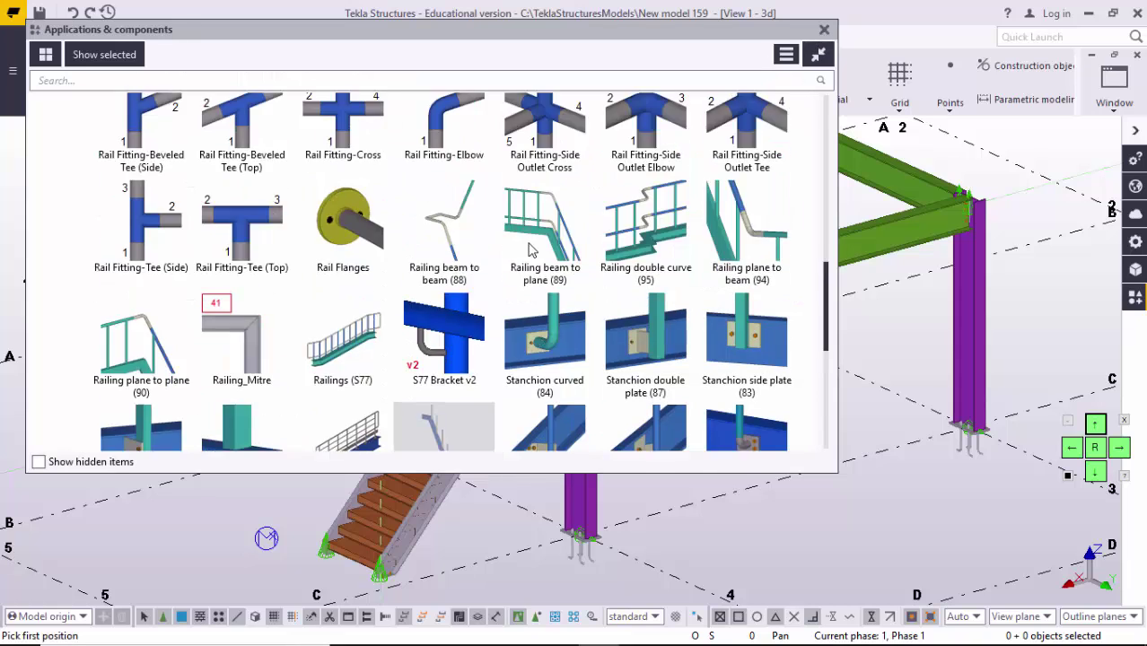
pyautogui.scroll(3, 530, 249)
pyautogui.scroll(3, 523, 244)
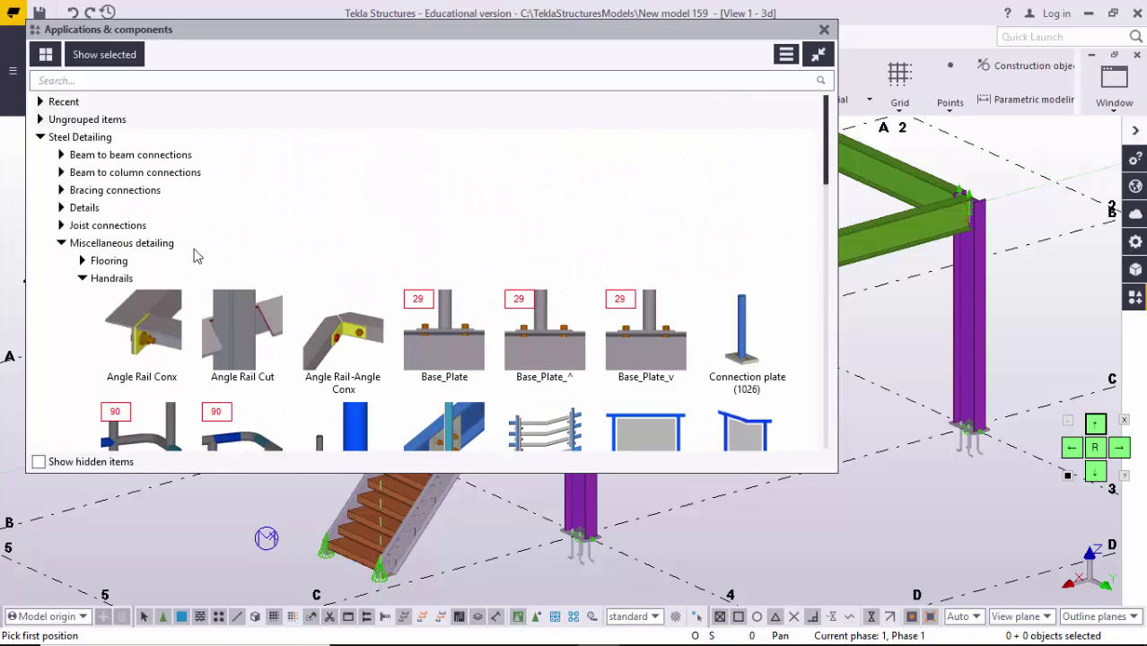
pyautogui.click(82, 279)
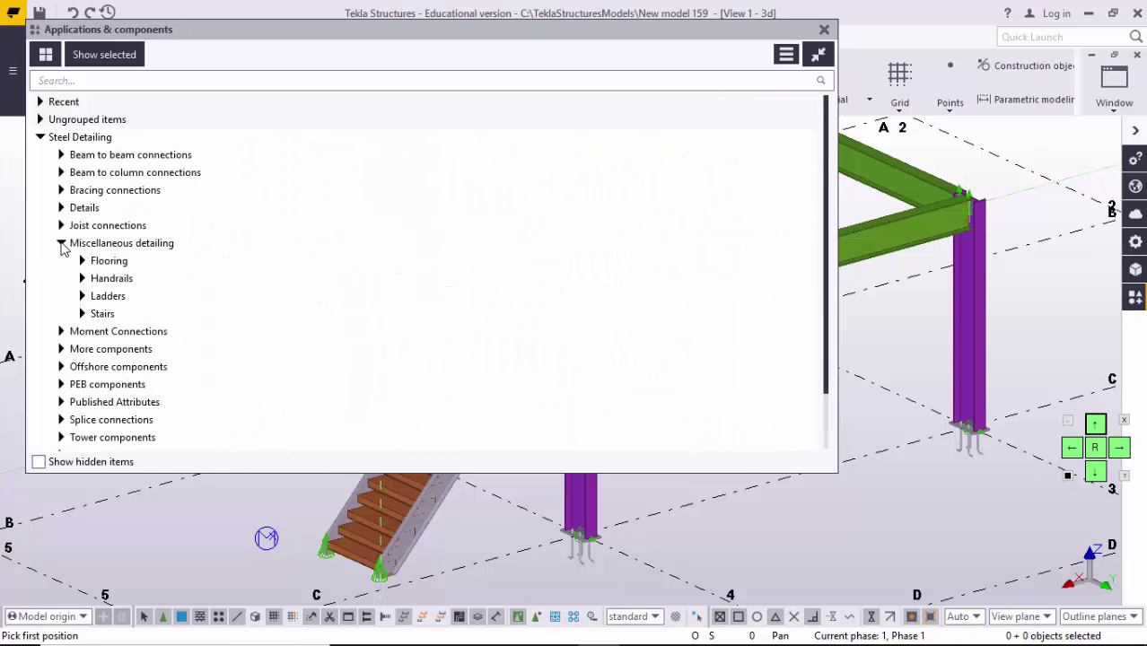
pyautogui.click(61, 243)
pyautogui.click(40, 138)
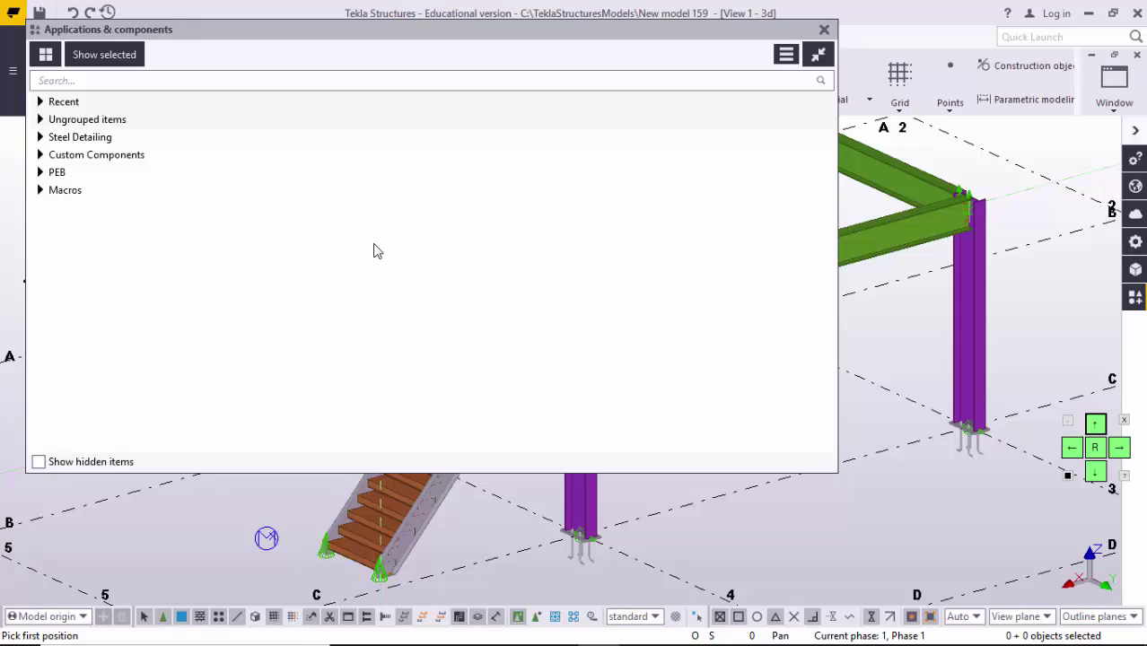
# Step: Locate Stanchions (S76) in the catalog under Steel Detailing, Miscellaneous detailing, Handrails
pyautogui.click(39, 139)
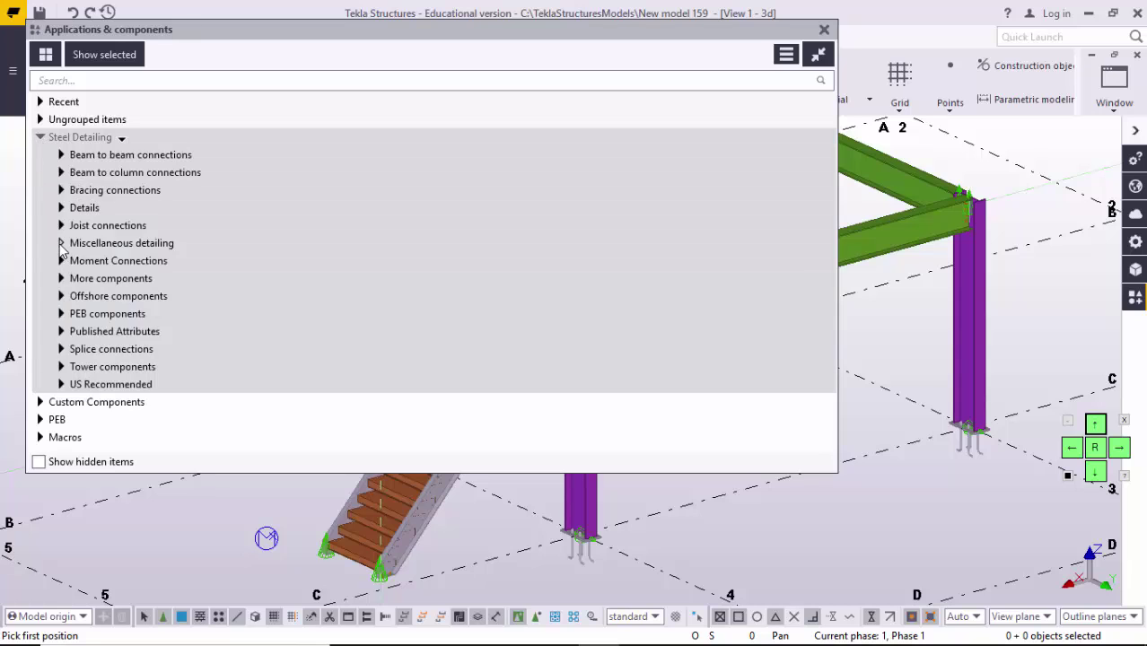
pyautogui.click(61, 244)
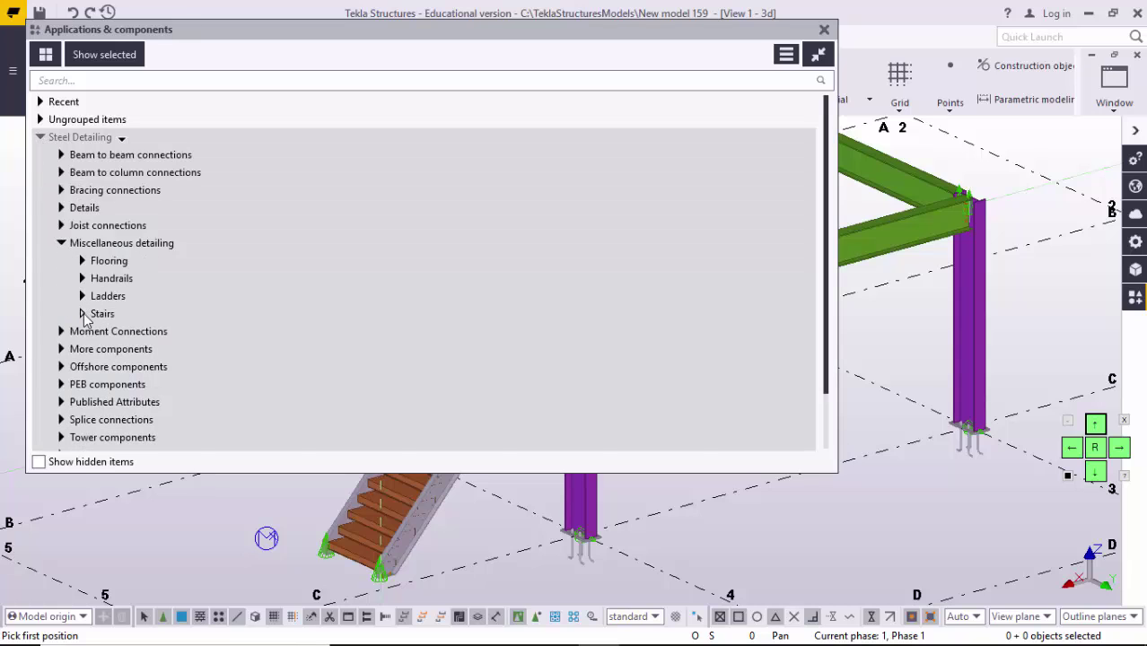
pyautogui.click(83, 314)
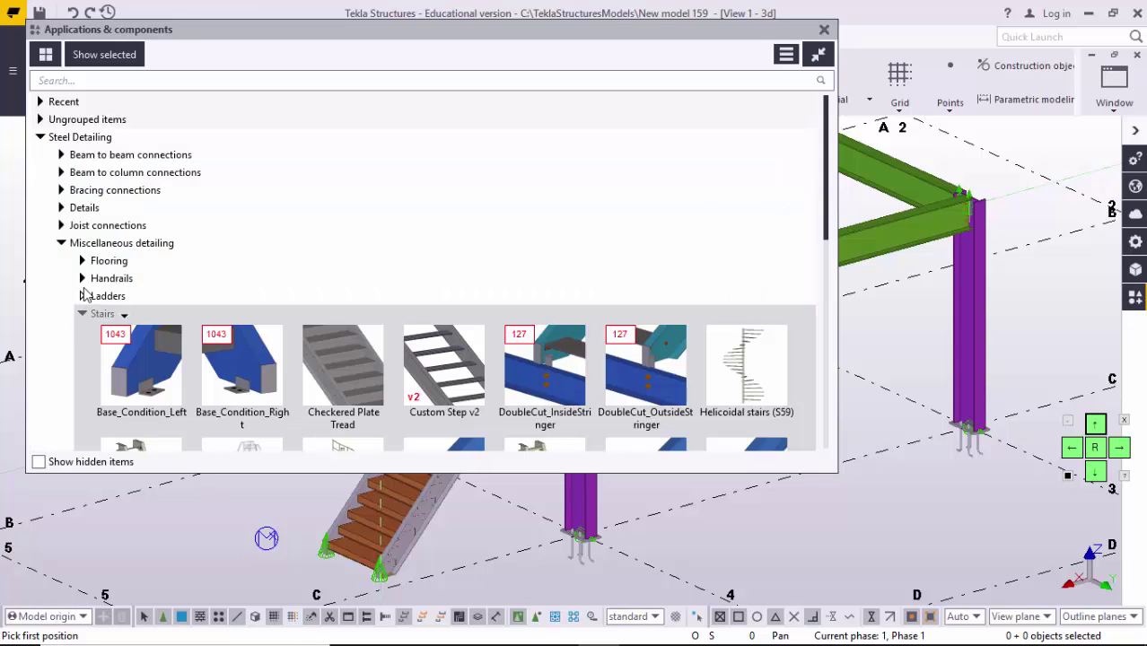
pyautogui.click(82, 279)
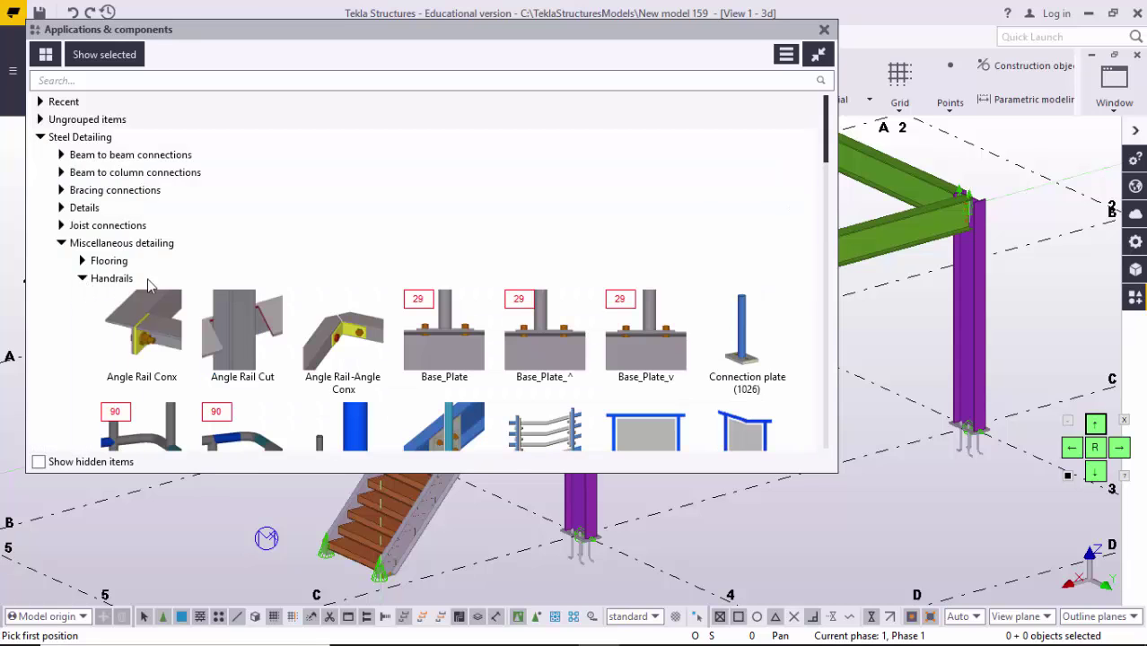
pyautogui.scroll(-3, 353, 312)
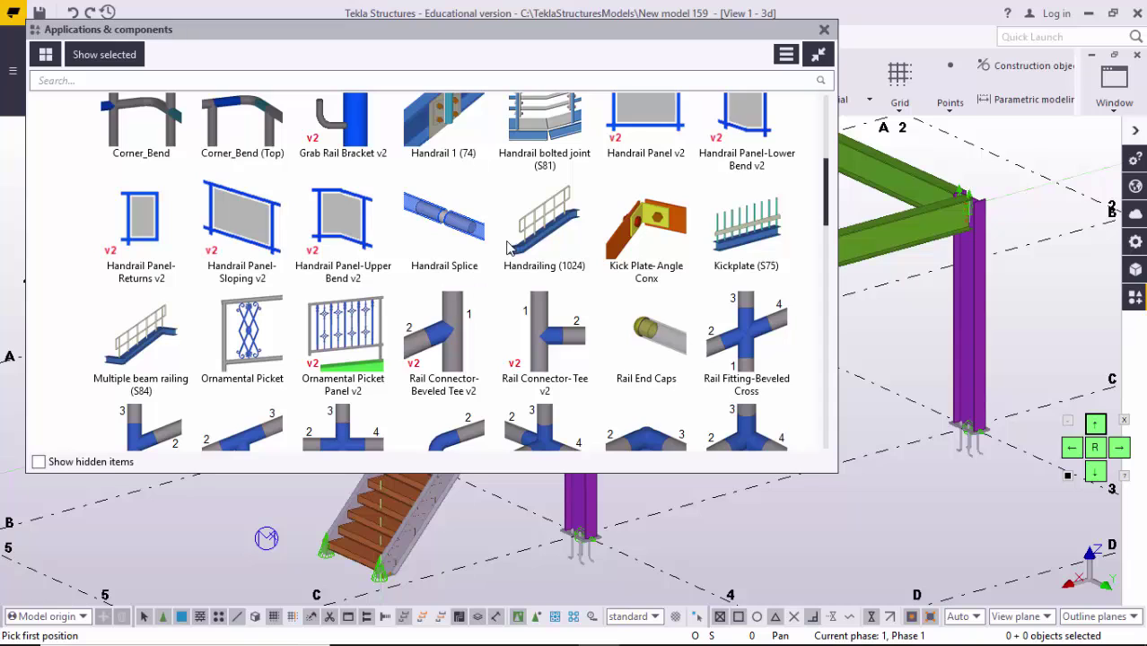
pyautogui.scroll(-1, 551, 308)
pyautogui.scroll(-2, 585, 321)
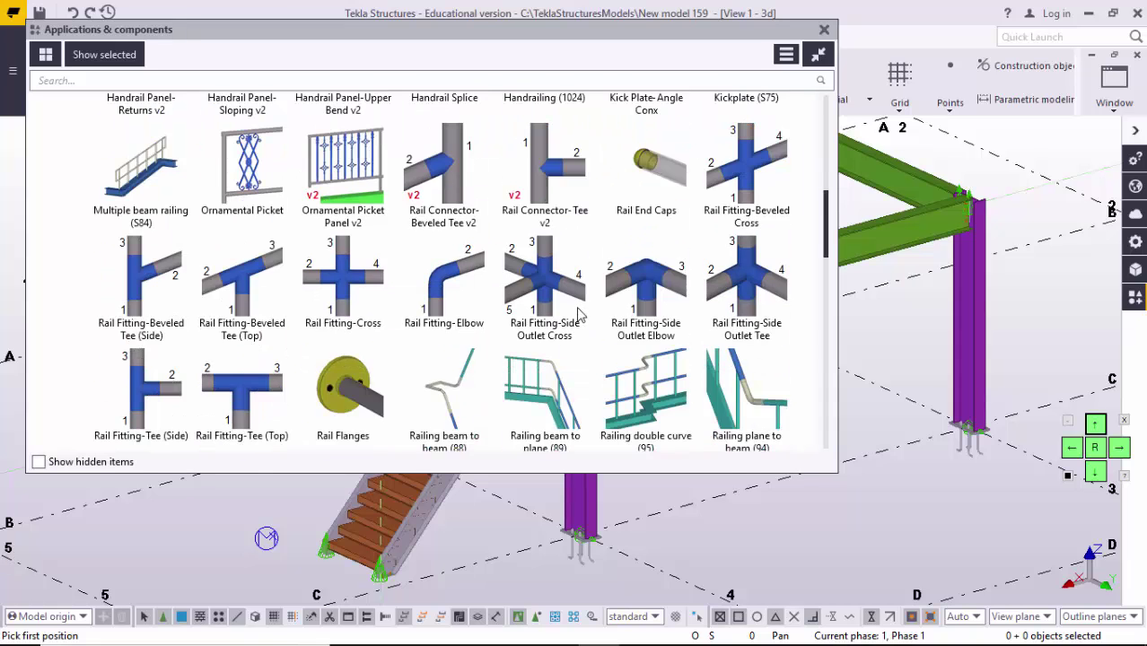
pyautogui.scroll(-2, 494, 363)
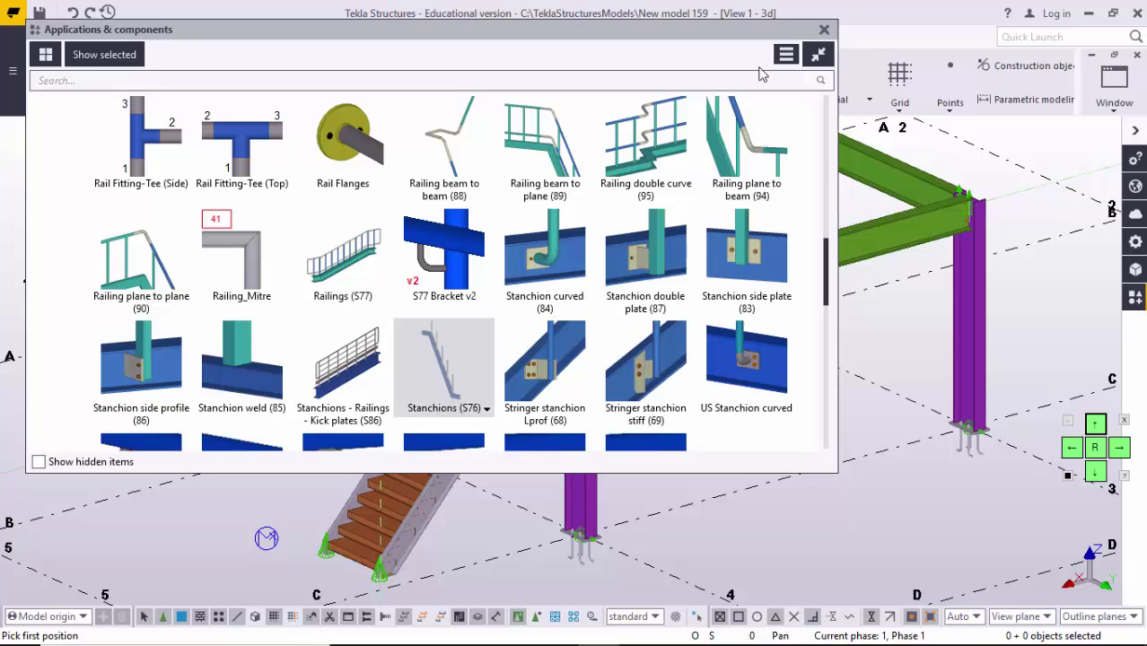
# Step: Close the catalog and place the stanchions' start and end points at the lower and upper ends of the stringer nearest the front column
pyautogui.click(824, 29)
pyautogui.scroll(3, 697, 240)
pyautogui.scroll(5, 456, 466)
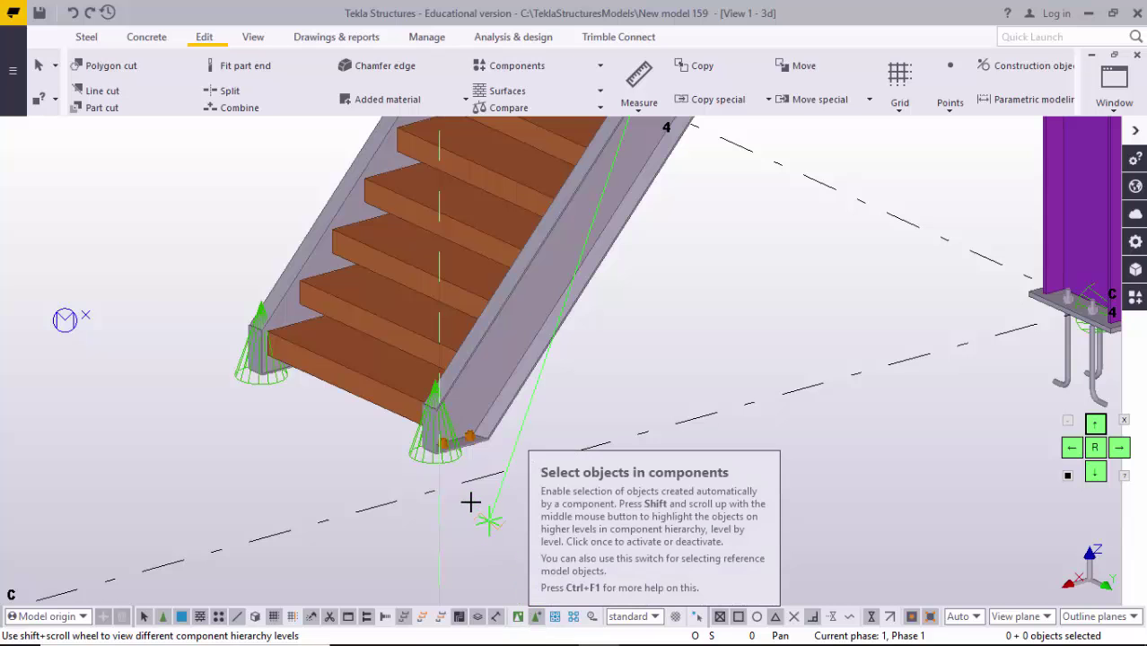
pyautogui.moveTo(415, 395); pyautogui.dragTo(420, 433, button='middle')
pyautogui.scroll(5, 419, 431)
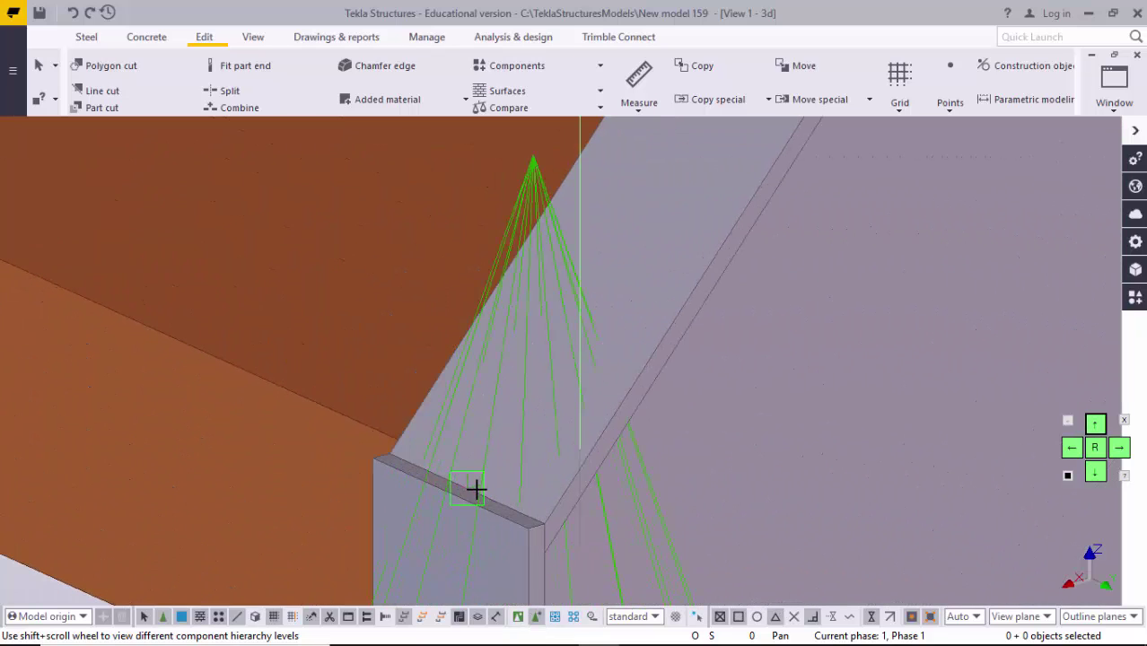
pyautogui.click(469, 487)
pyautogui.scroll(-10, 440, 502)
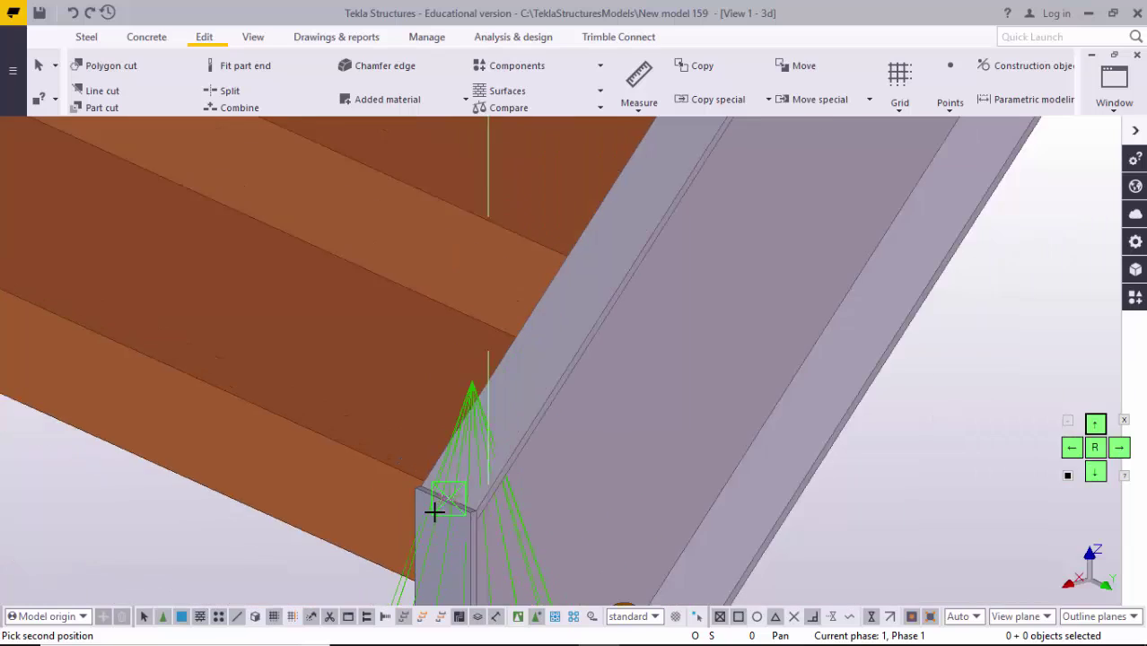
pyautogui.scroll(8, 555, 312)
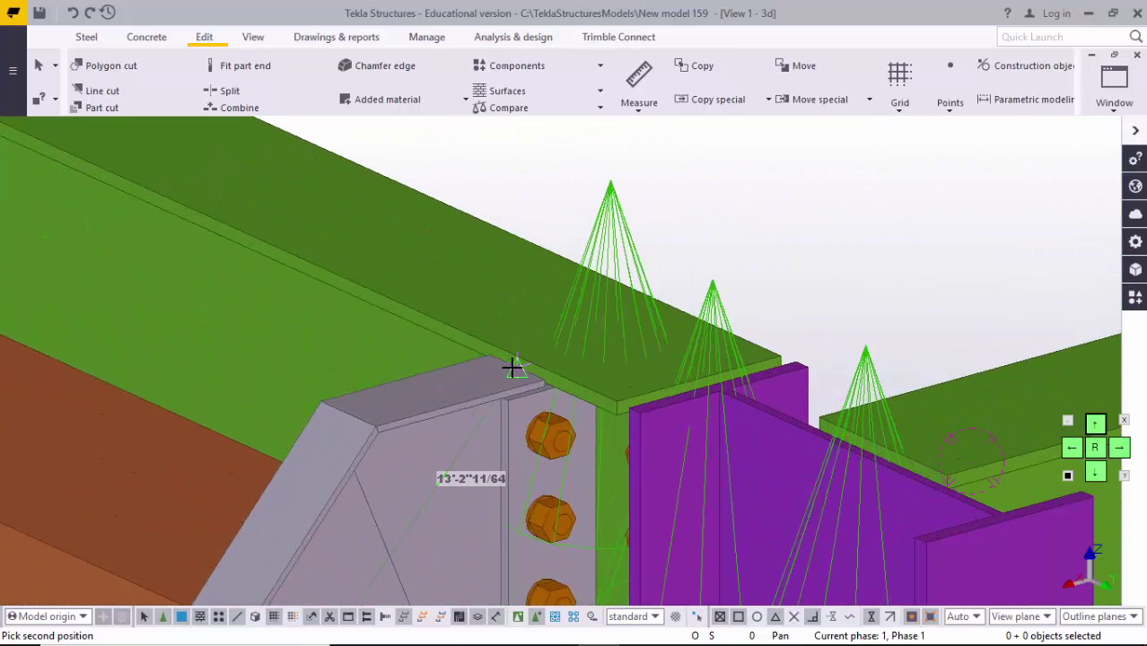
pyautogui.press('Escape')
# Step: Select the sloped stringer and its short upper section as the stair parts, create the stanchions on them and end the command
pyautogui.scroll(-5, 507, 350)
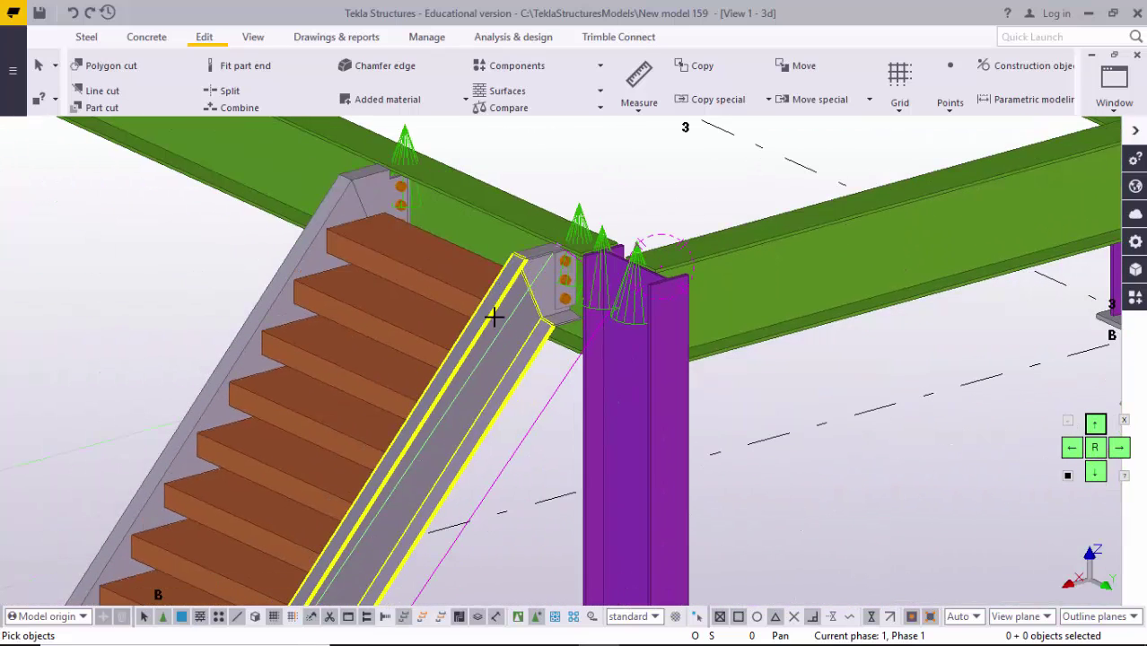
pyautogui.moveTo(406, 417); pyautogui.dragTo(495, 368, button='middle')
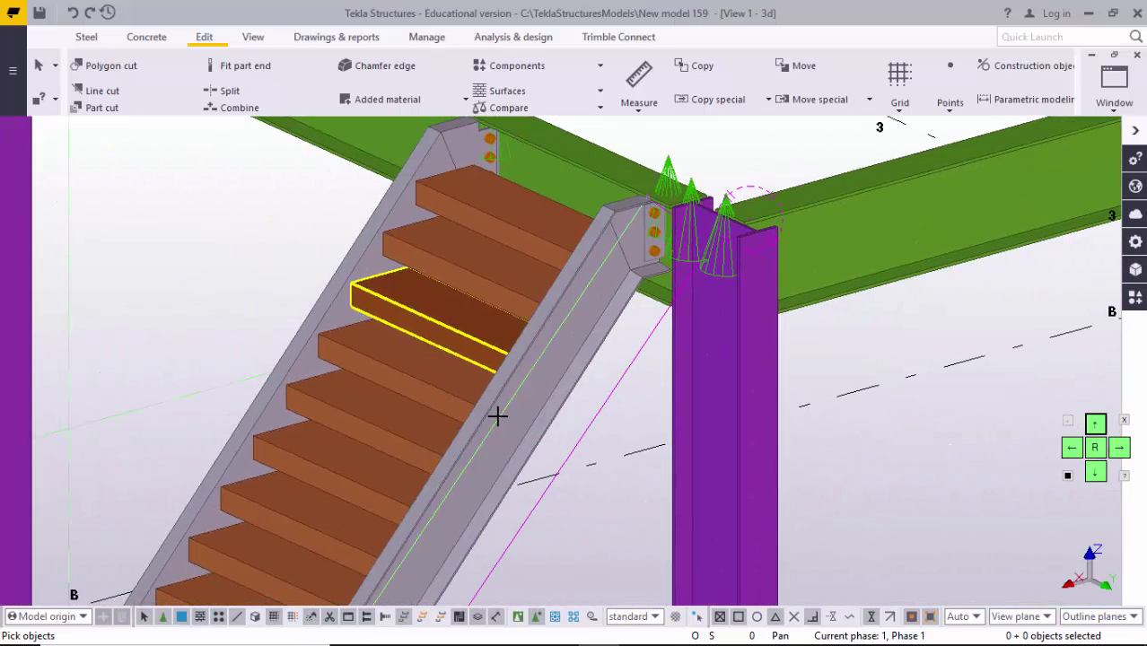
pyautogui.scroll(2, 476, 422)
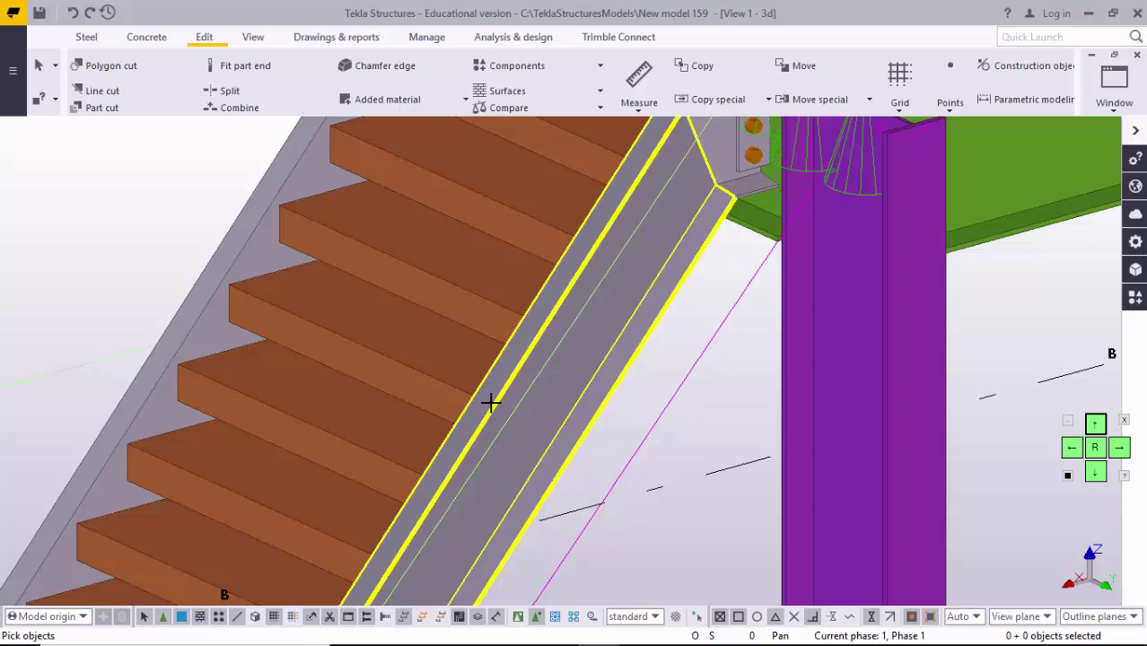
pyautogui.scroll(-4, 561, 332)
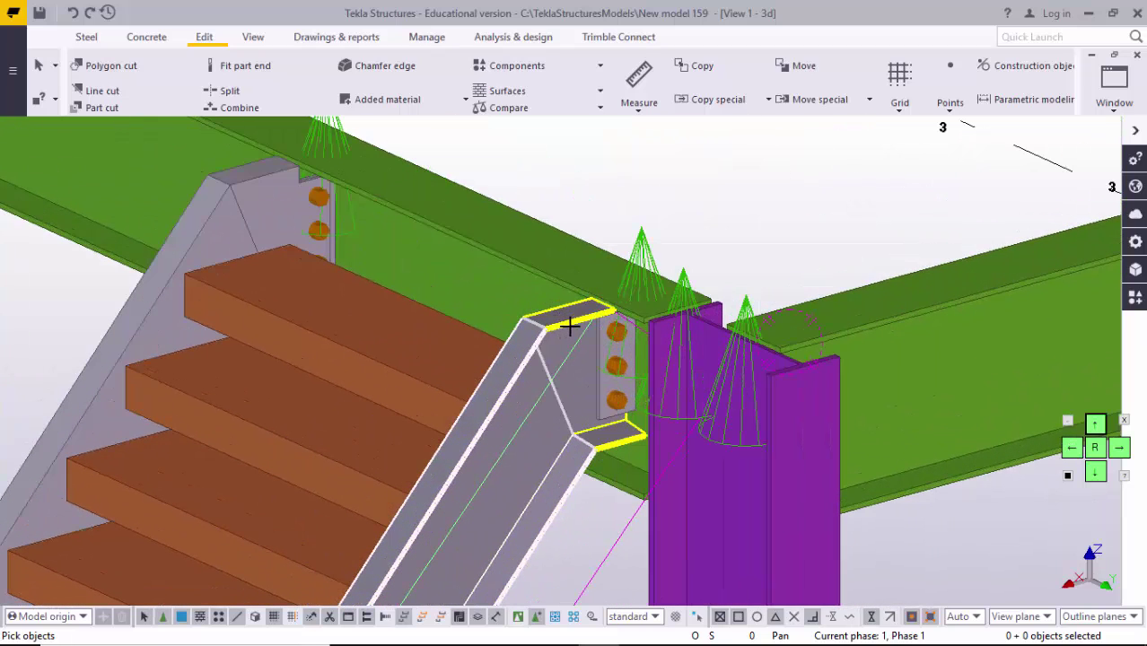
pyautogui.scroll(-2, 569, 327)
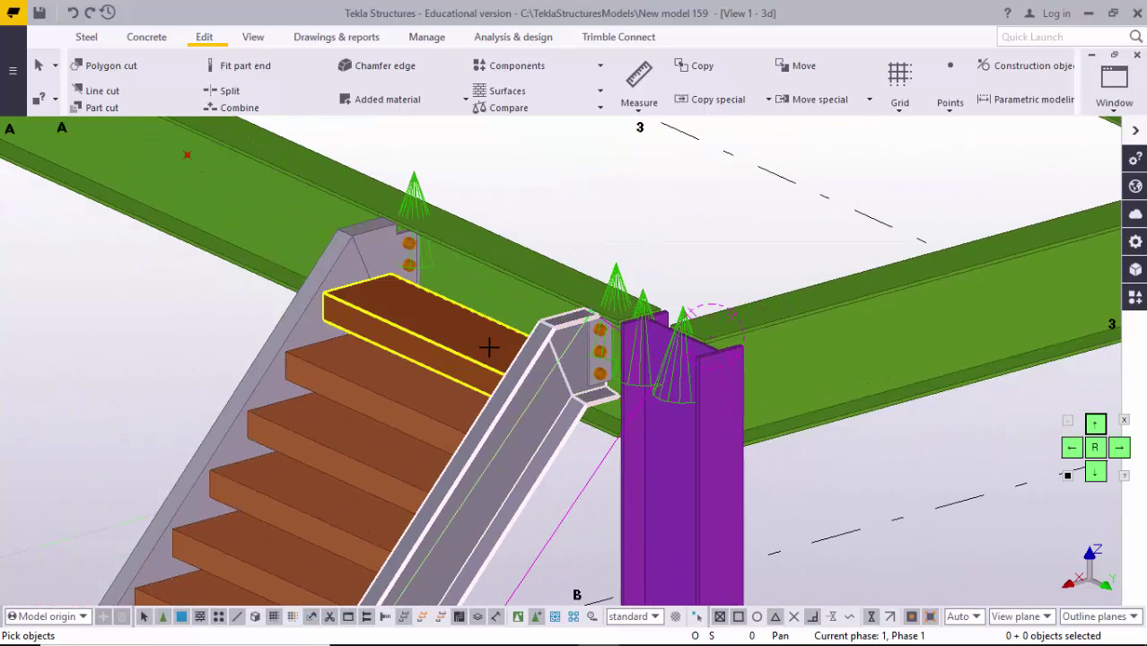
pyautogui.scroll(-6, 489, 346)
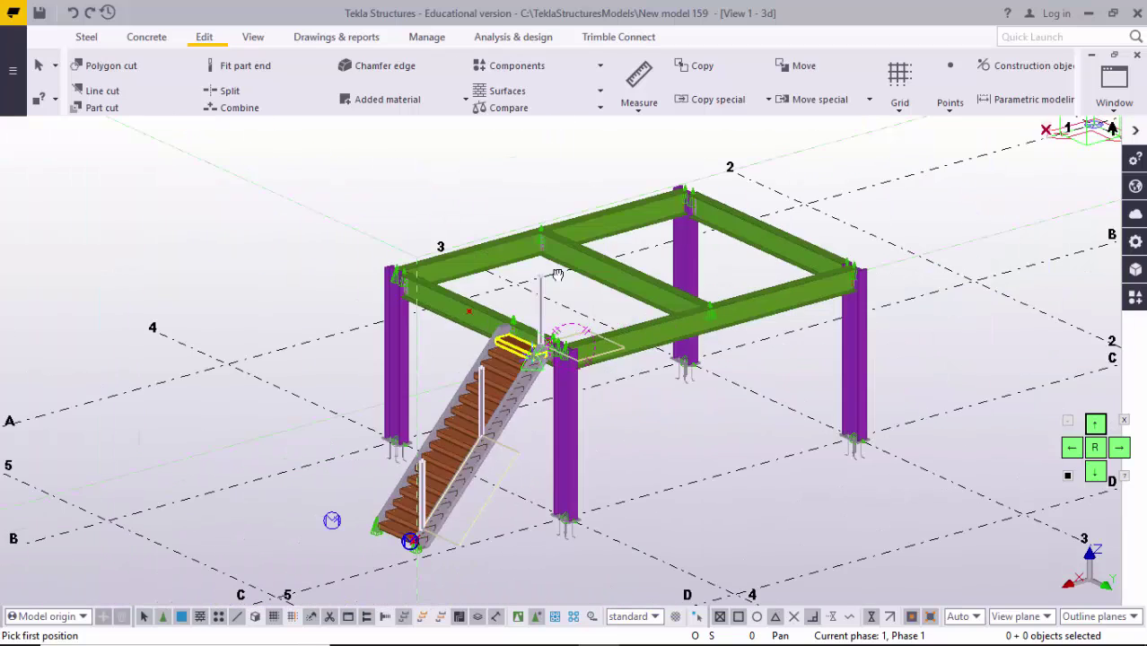
pyautogui.rightClick(372, 255)
pyautogui.click(401, 265)
pyautogui.click(313, 323)
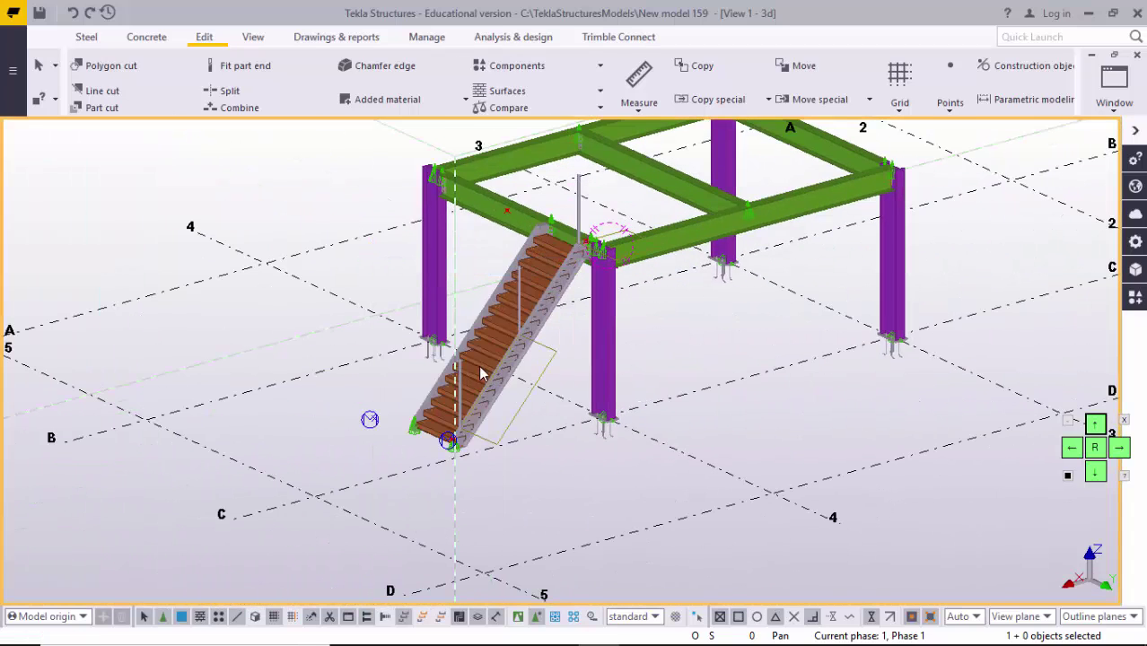
# Step: Switch selection to whole components and open the Stanchions (S76) properties of the new stanchions, closing the general component properties
pyautogui.scroll(5, 480, 366)
pyautogui.scroll(-7, 574, 350)
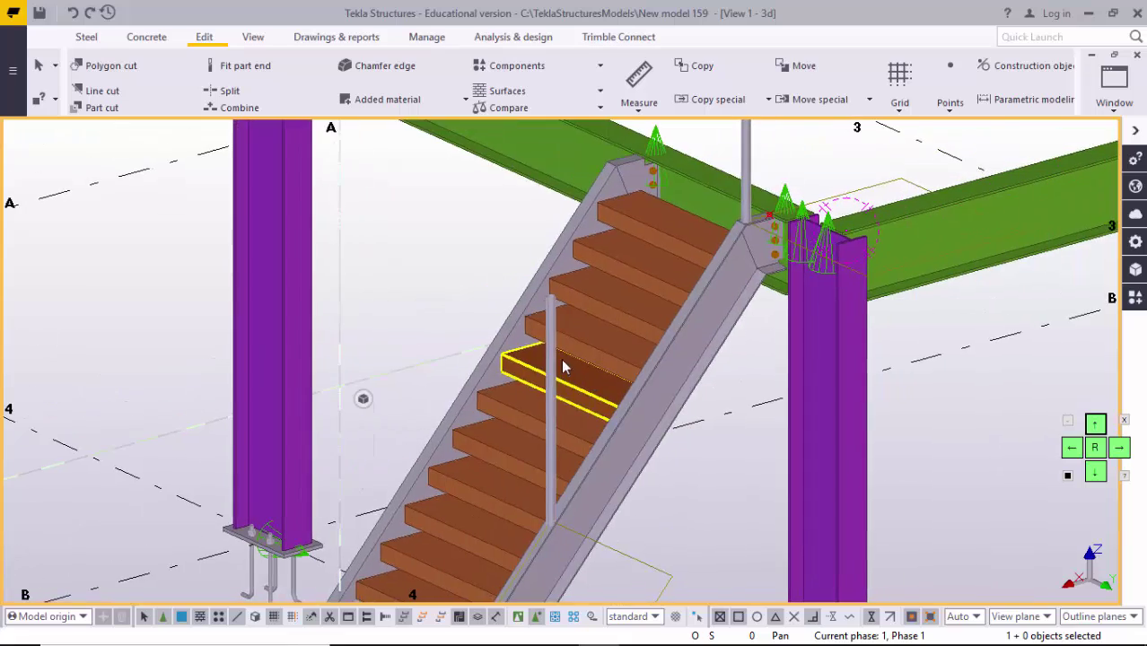
pyautogui.scroll(2, 678, 258)
pyautogui.scroll(4, 484, 462)
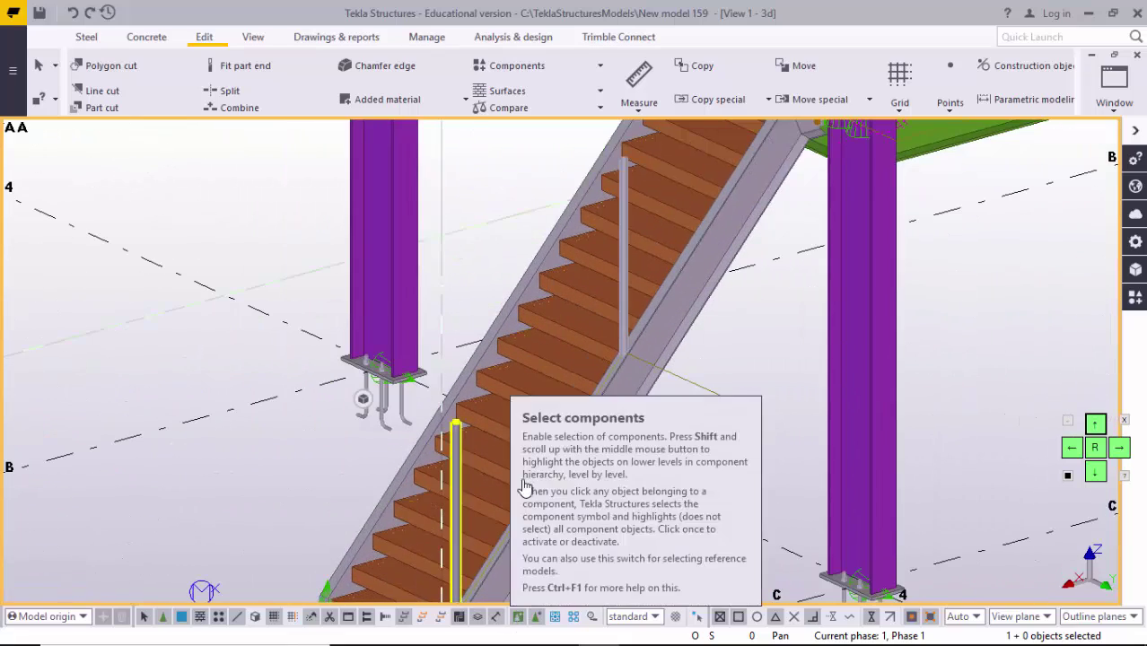
pyautogui.click(518, 618)
pyautogui.click(518, 617)
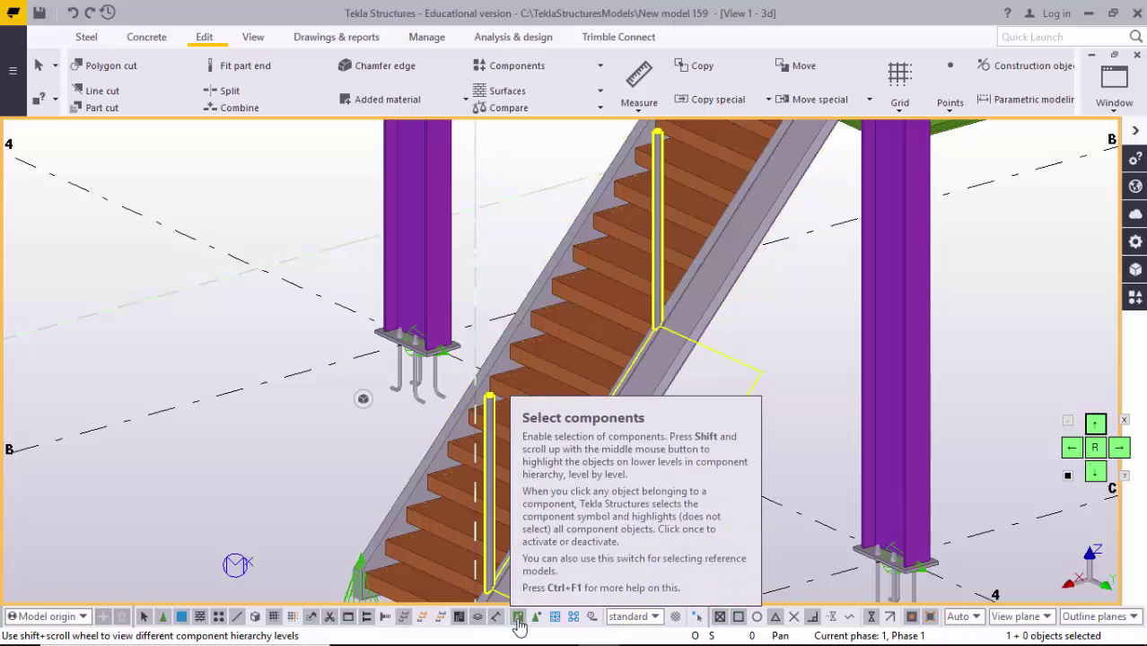
pyautogui.doubleClick(489, 453)
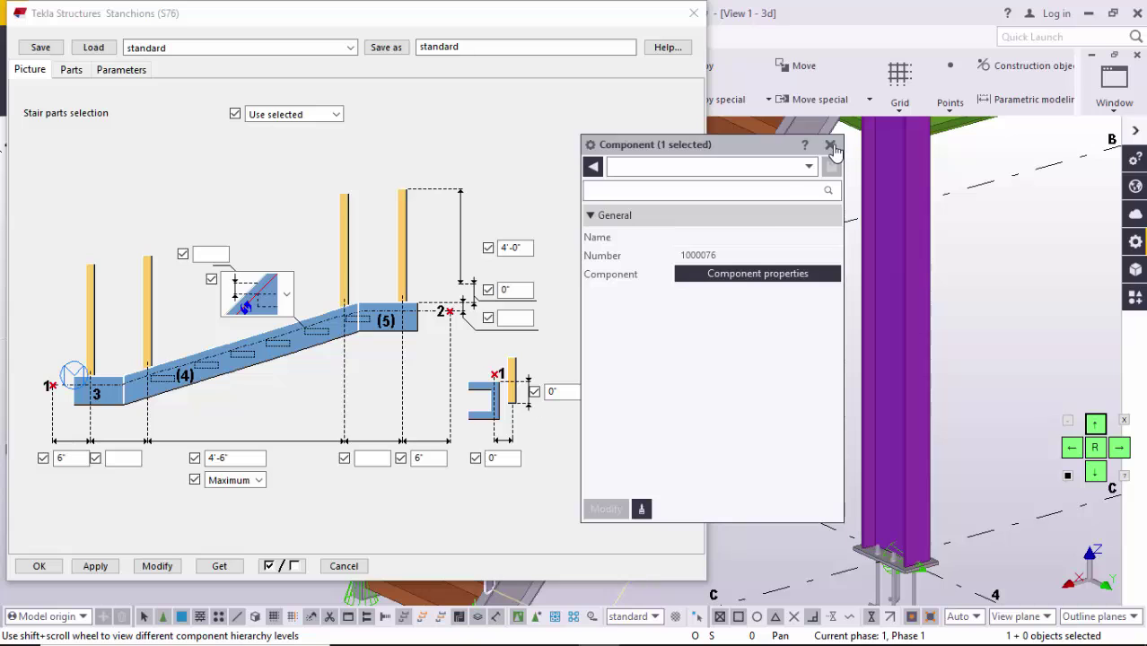
pyautogui.click(829, 145)
# Step: Examine how the first and last stanchions sit relative to the stringer's end points, comparing them with the start and end distance settings
pyautogui.scroll(-3, 898, 321)
pyautogui.moveTo(897, 314); pyautogui.dragTo(914, 331, button='middle')
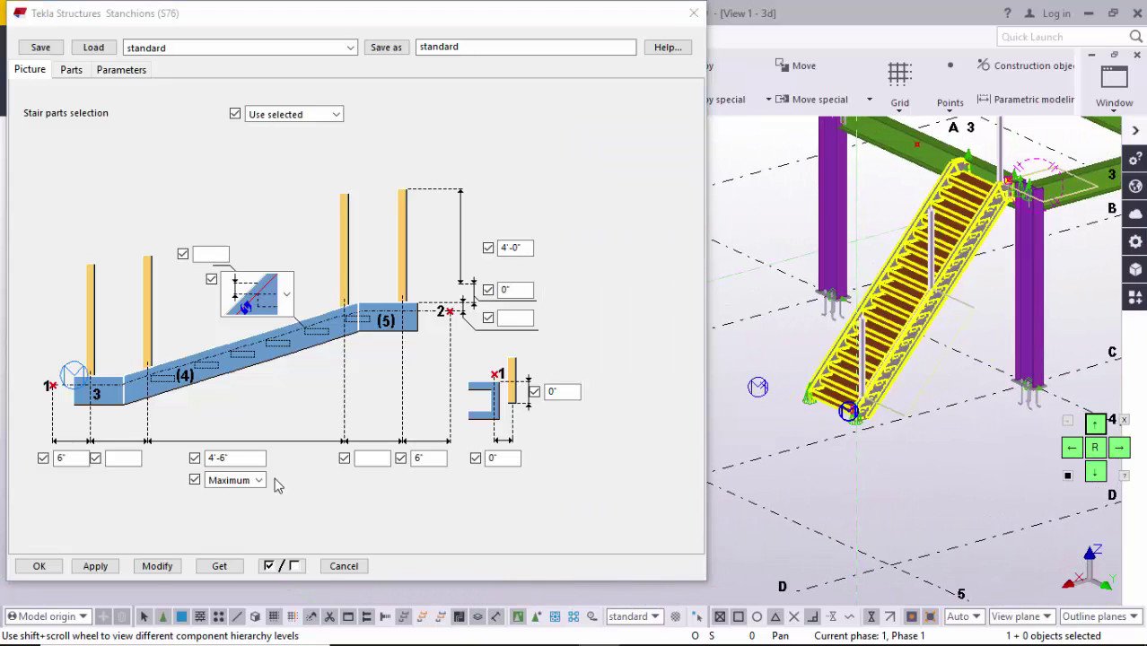
pyautogui.click(70, 457)
pyautogui.scroll(6, 804, 417)
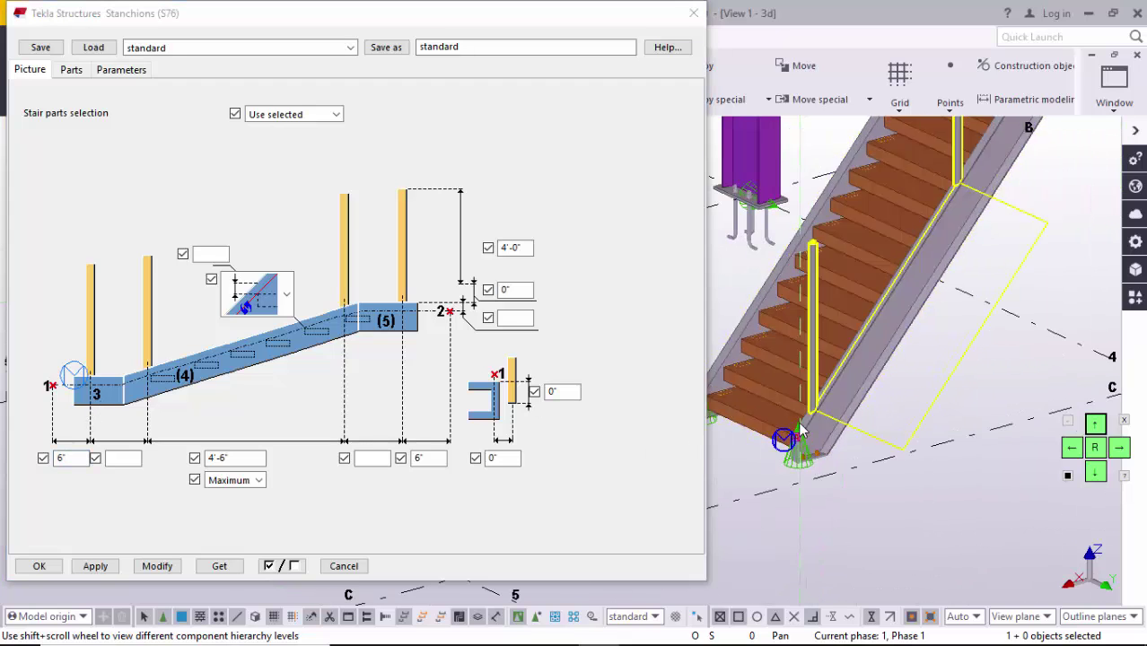
pyautogui.scroll(3, 772, 481)
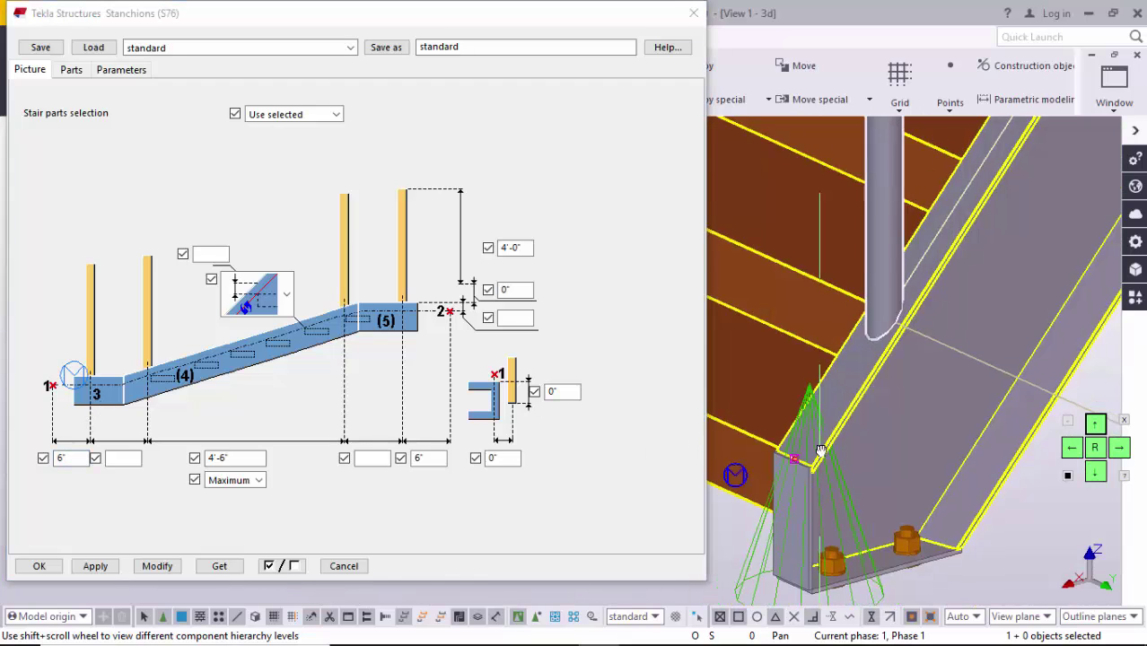
pyautogui.click(80, 459)
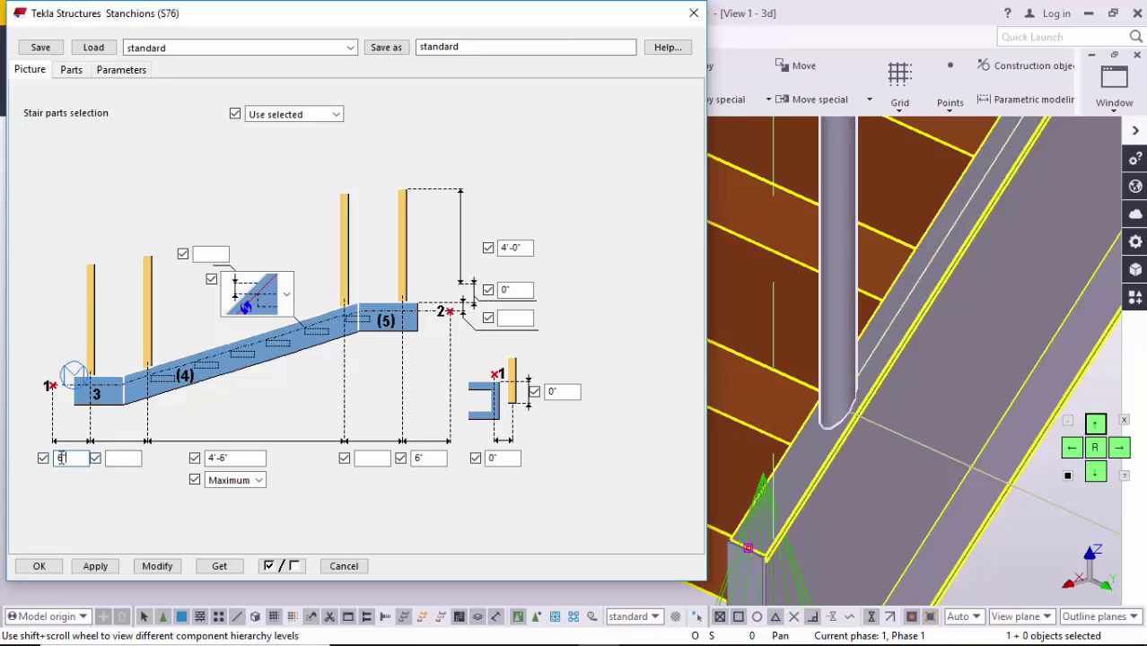
pyautogui.click(429, 458)
pyautogui.scroll(2, 801, 503)
pyautogui.scroll(-5, 801, 503)
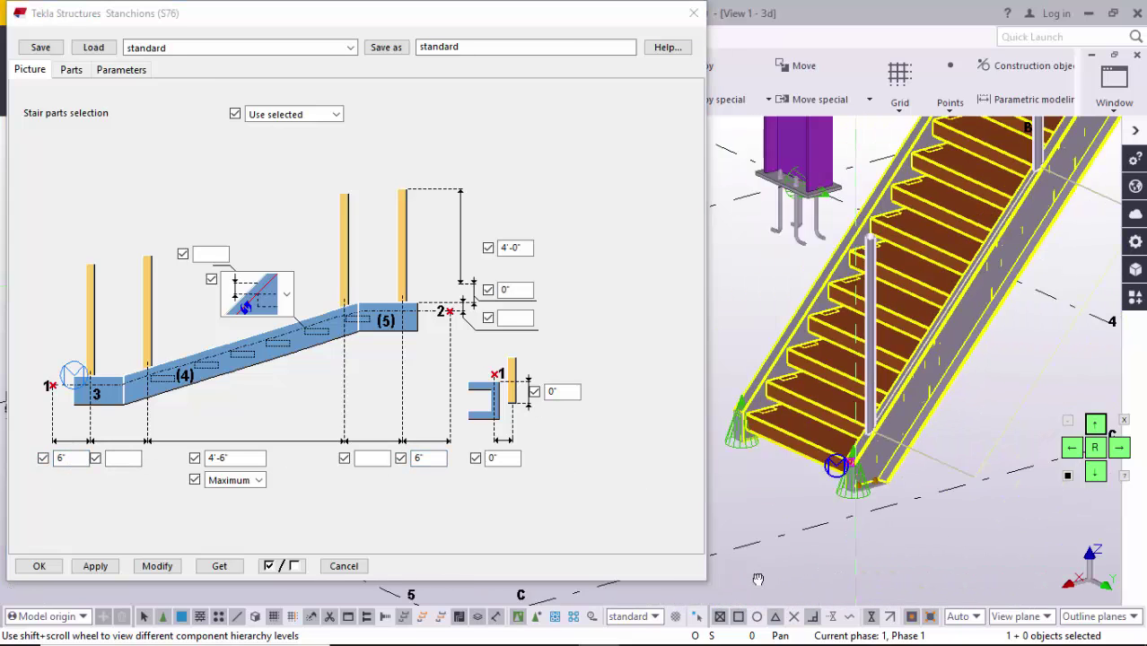
pyautogui.scroll(6, 885, 284)
pyautogui.scroll(2, 891, 274)
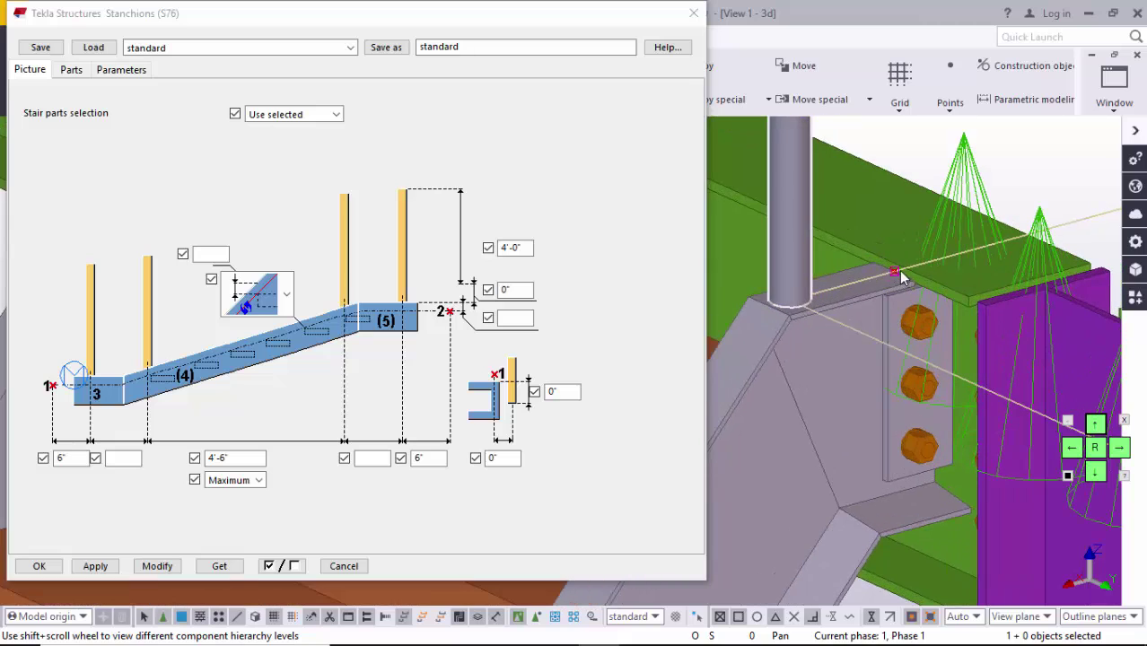
pyautogui.click(852, 301)
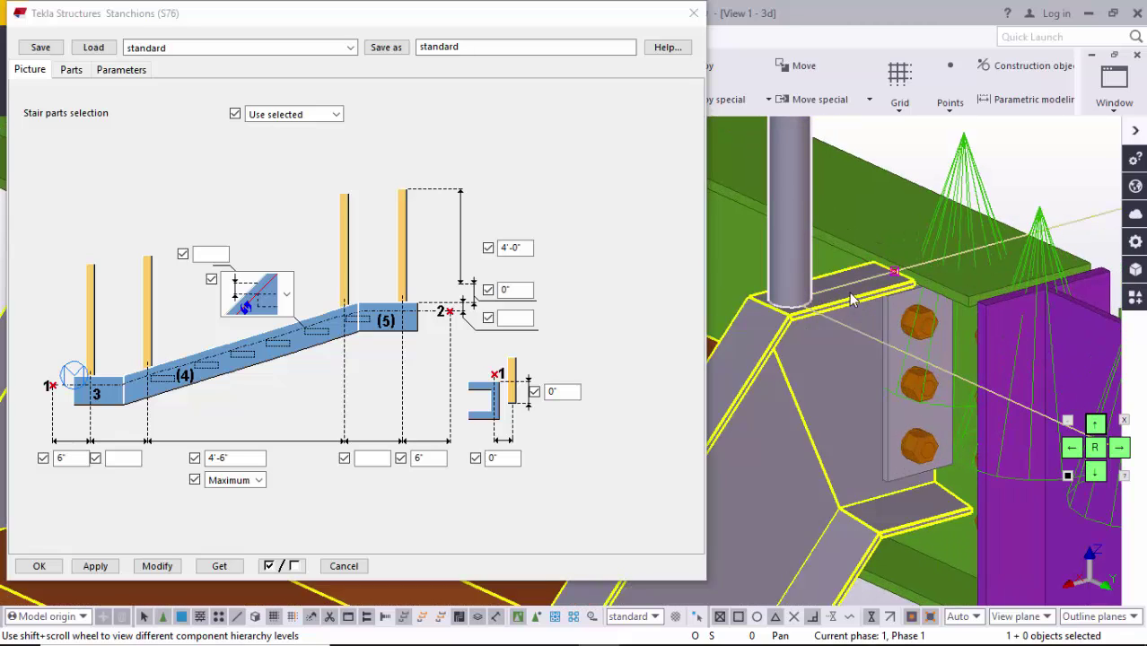
pyautogui.scroll(-5, 767, 400)
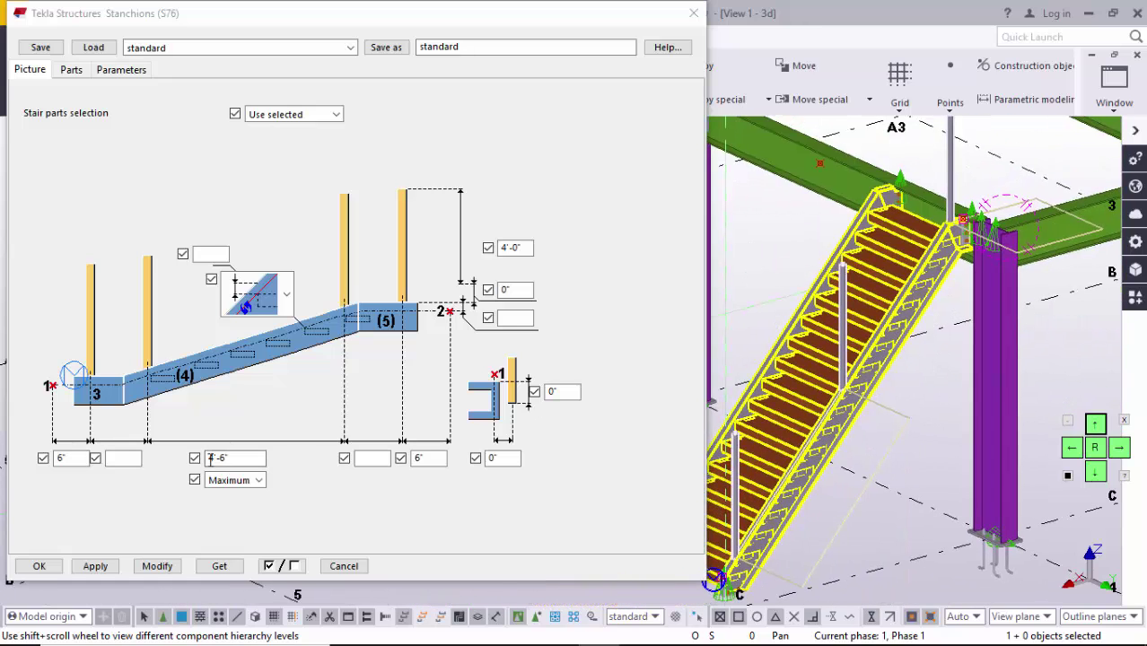
# Step: Set the stanchion spacing to 3'-0", apply it to the stair's stanchions and check their distribution along the stringer
pyautogui.moveTo(858, 375); pyautogui.dragTo(895, 355, button='middle')
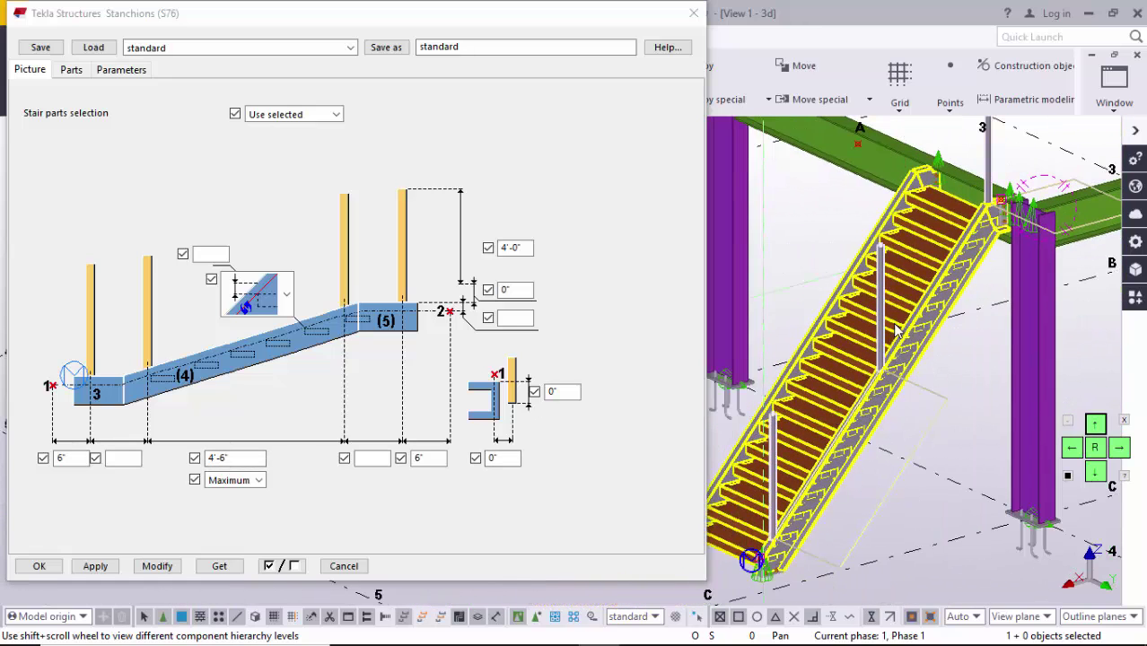
pyautogui.scroll(2, 898, 332)
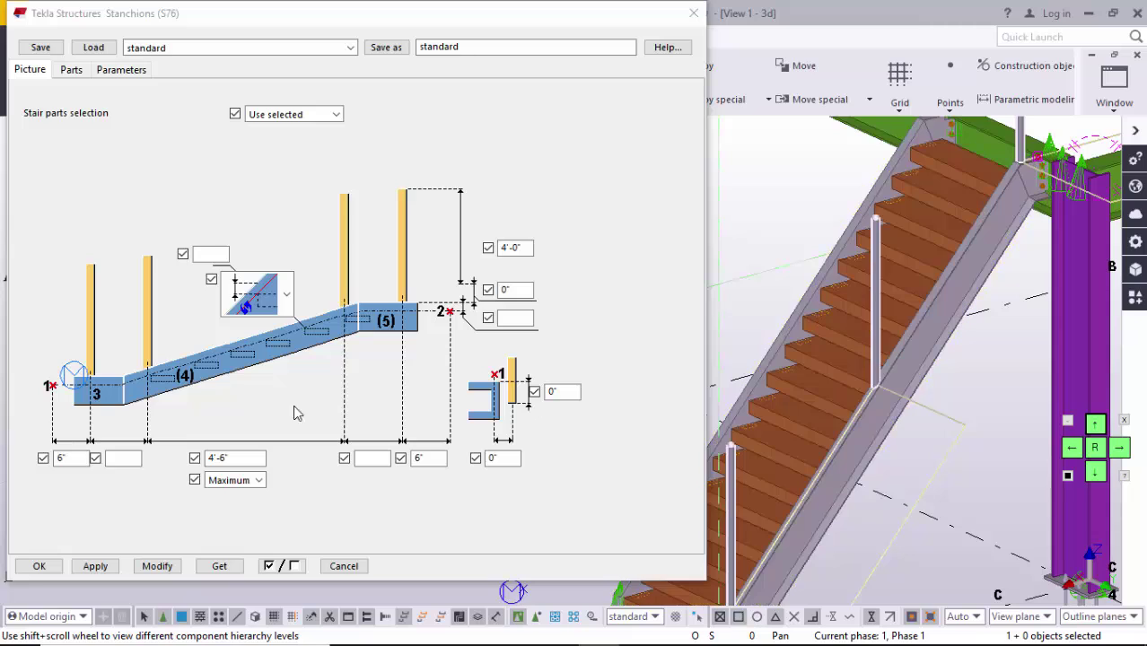
pyautogui.doubleClick(238, 458)
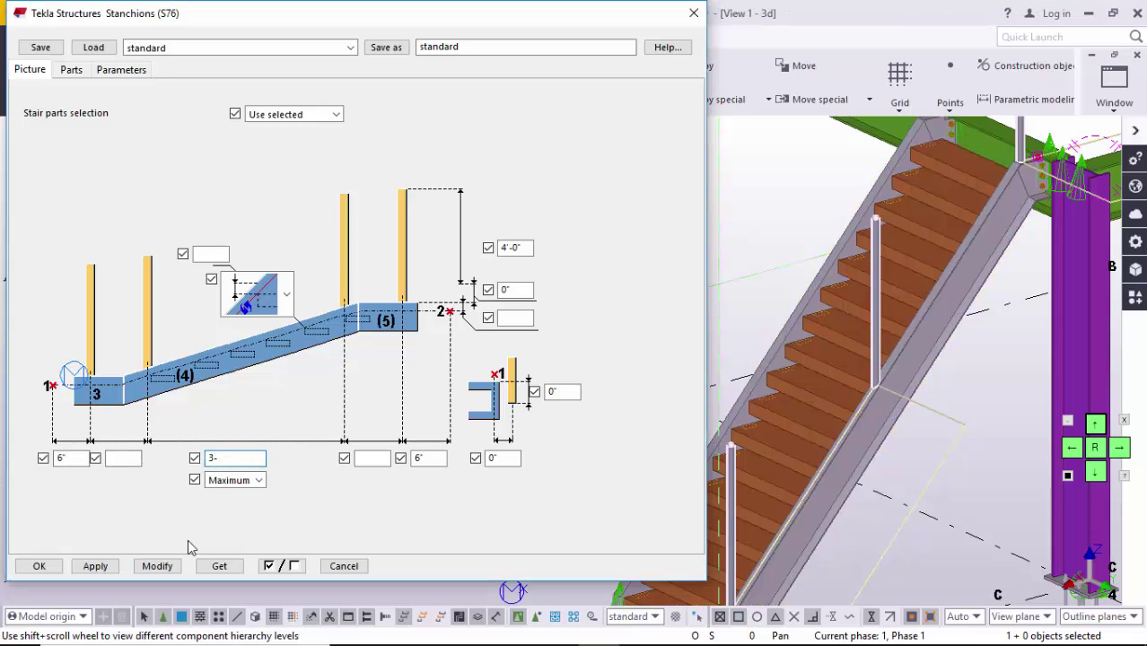
pyautogui.write('3-')
pyautogui.click(166, 567)
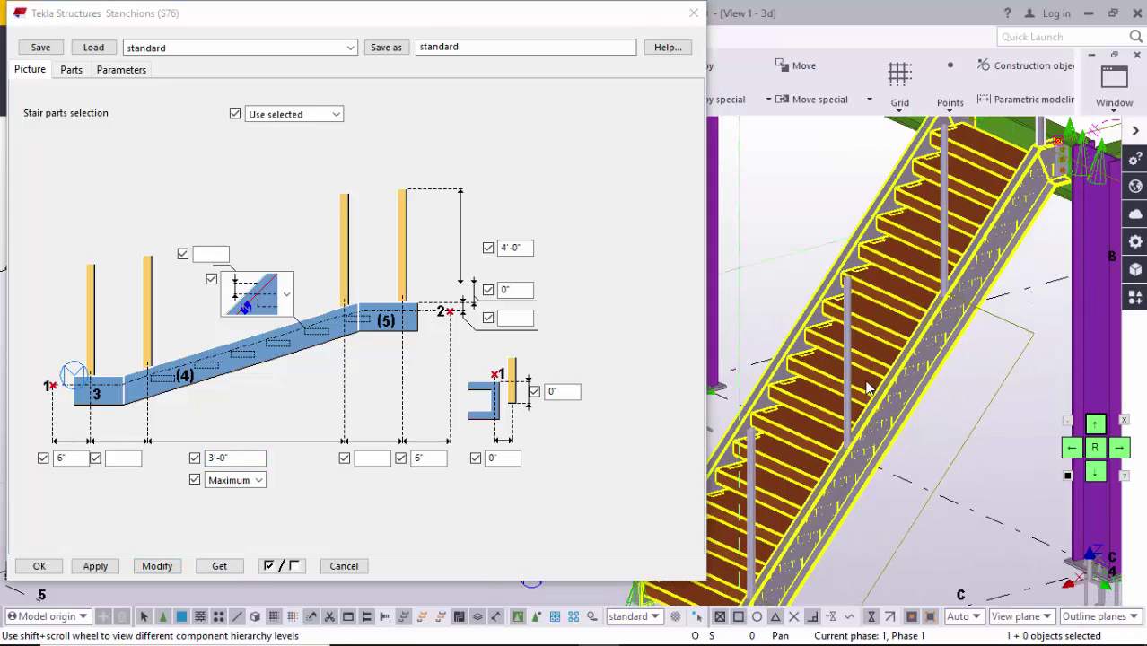
pyautogui.scroll(-3, 866, 388)
pyautogui.scroll(4, 795, 395)
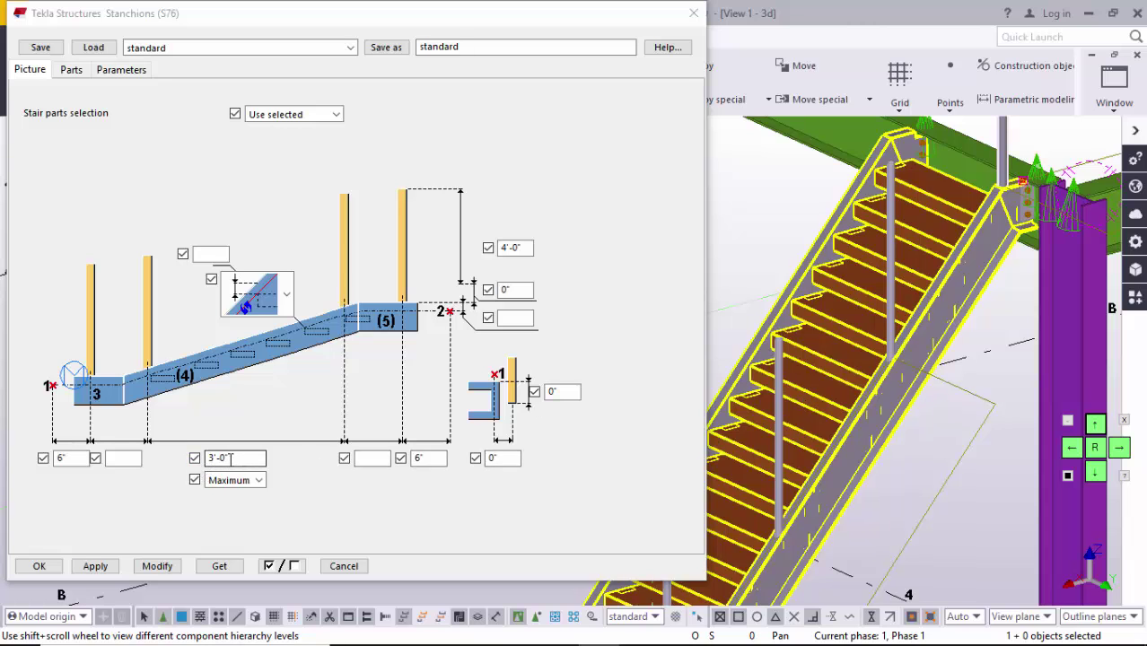
pyautogui.scroll(-5, 786, 415)
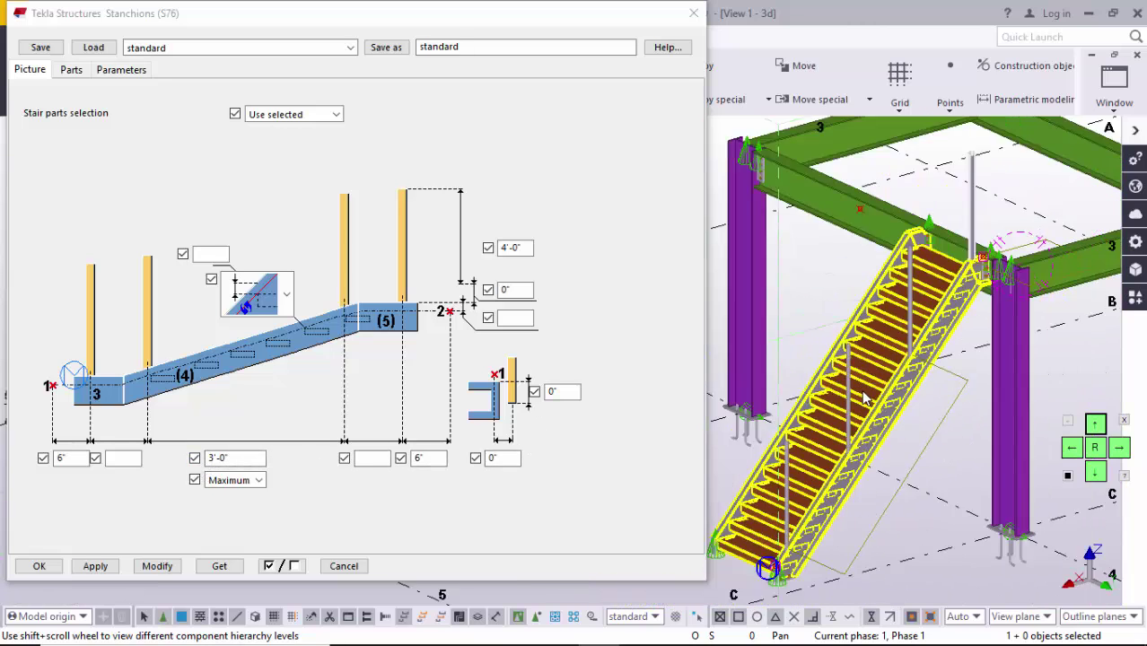
pyautogui.scroll(5, 905, 368)
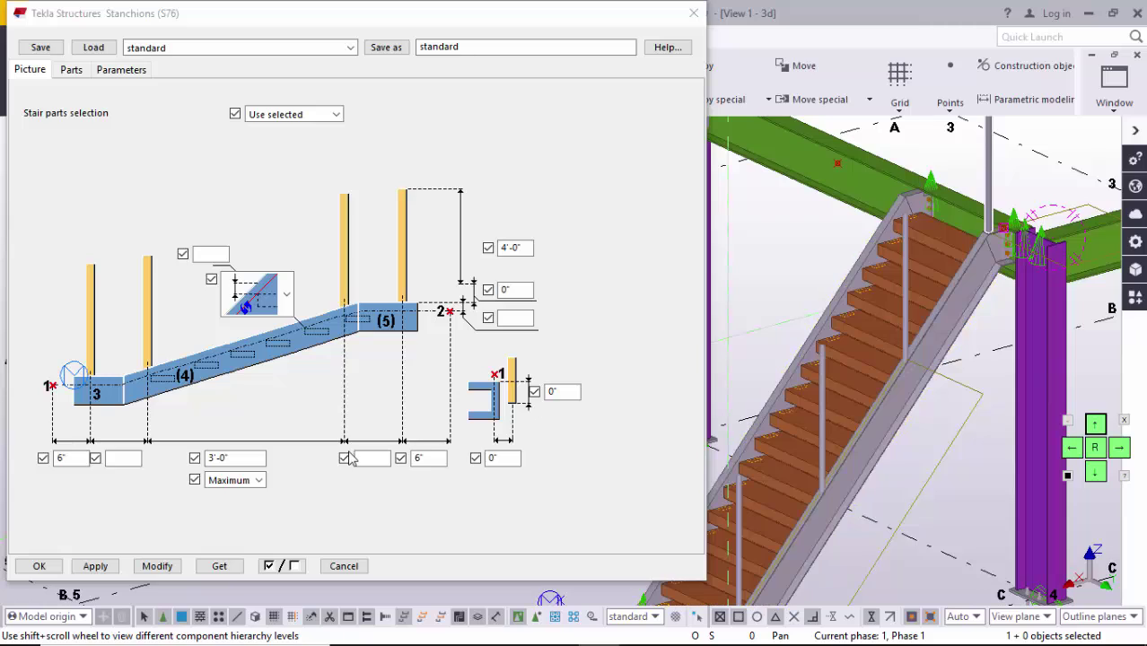
# Step: Try Exact as the stanchion spacing type and return it to Maximum
pyautogui.click(249, 482)
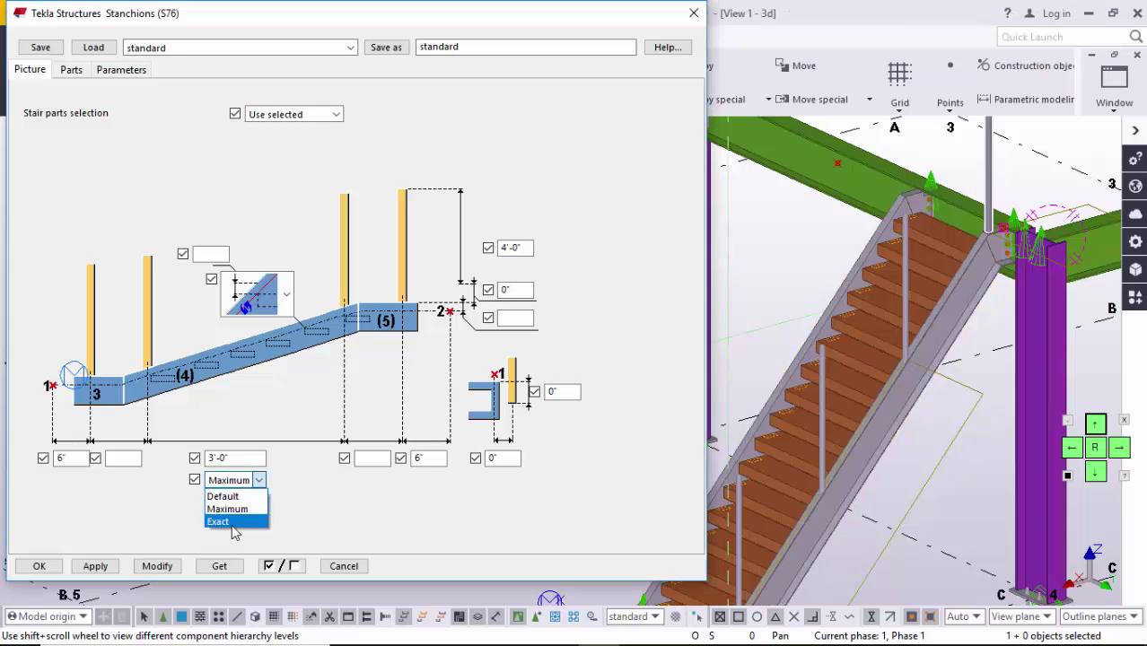
pyautogui.click(232, 522)
pyautogui.click(257, 481)
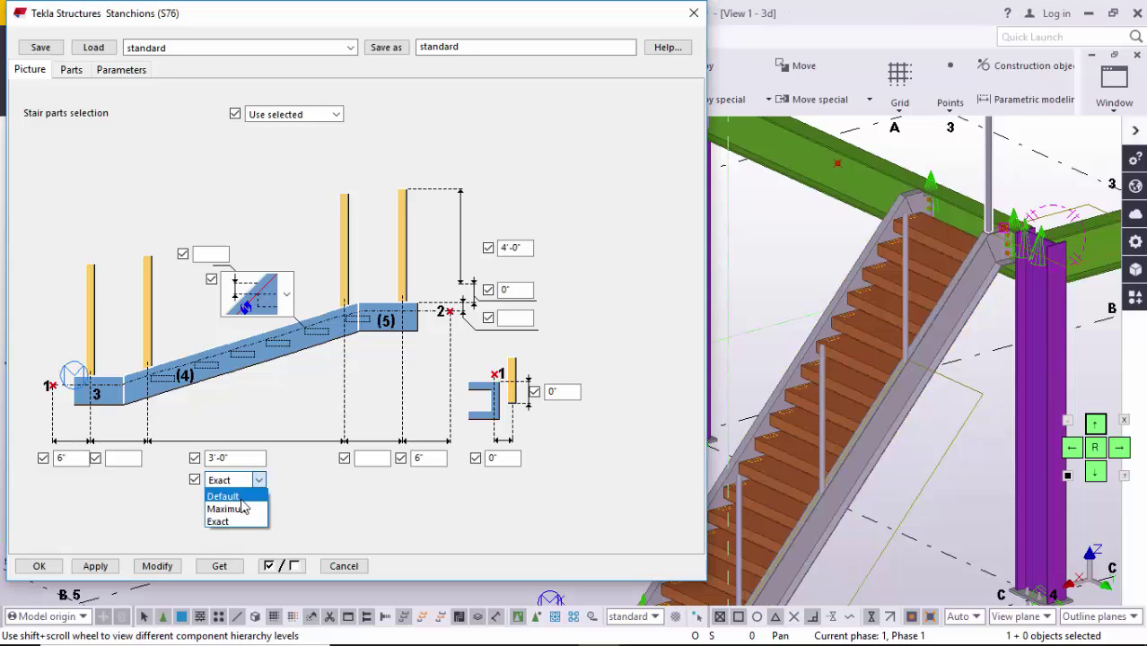
pyautogui.click(235, 508)
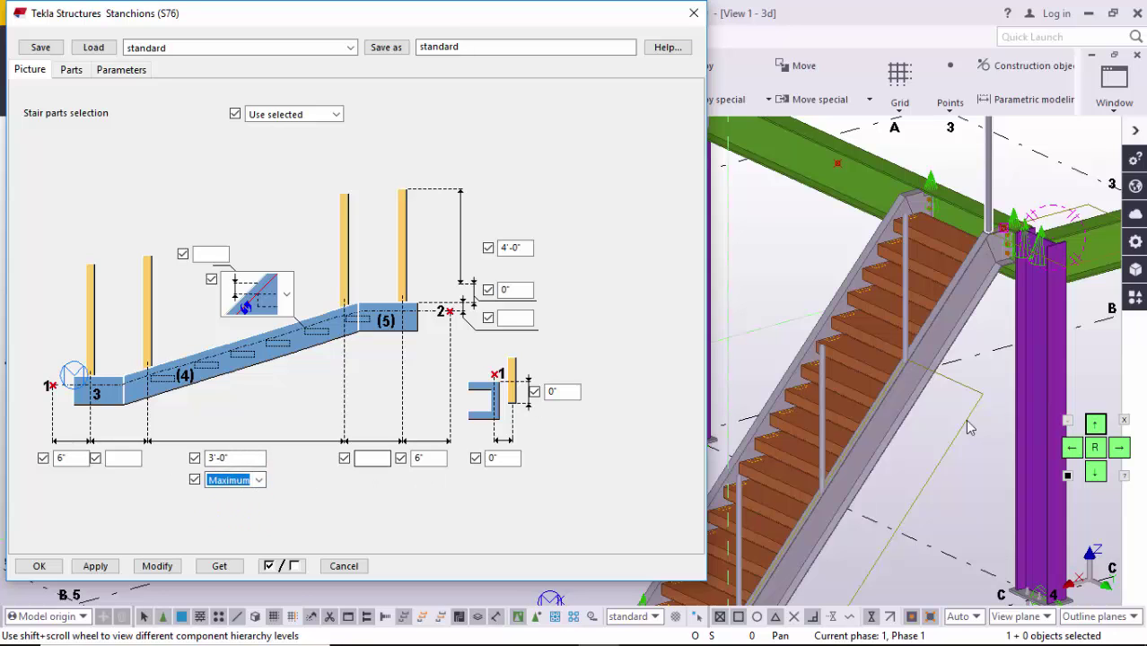
# Step: Examine the uppermost stanchion in the model together with the stanchion height setting
pyautogui.moveTo(980, 421); pyautogui.dragTo(973, 453, button='middle')
pyautogui.scroll(-3, 964, 441)
pyautogui.moveTo(941, 375); pyautogui.dragTo(925, 411, button='middle')
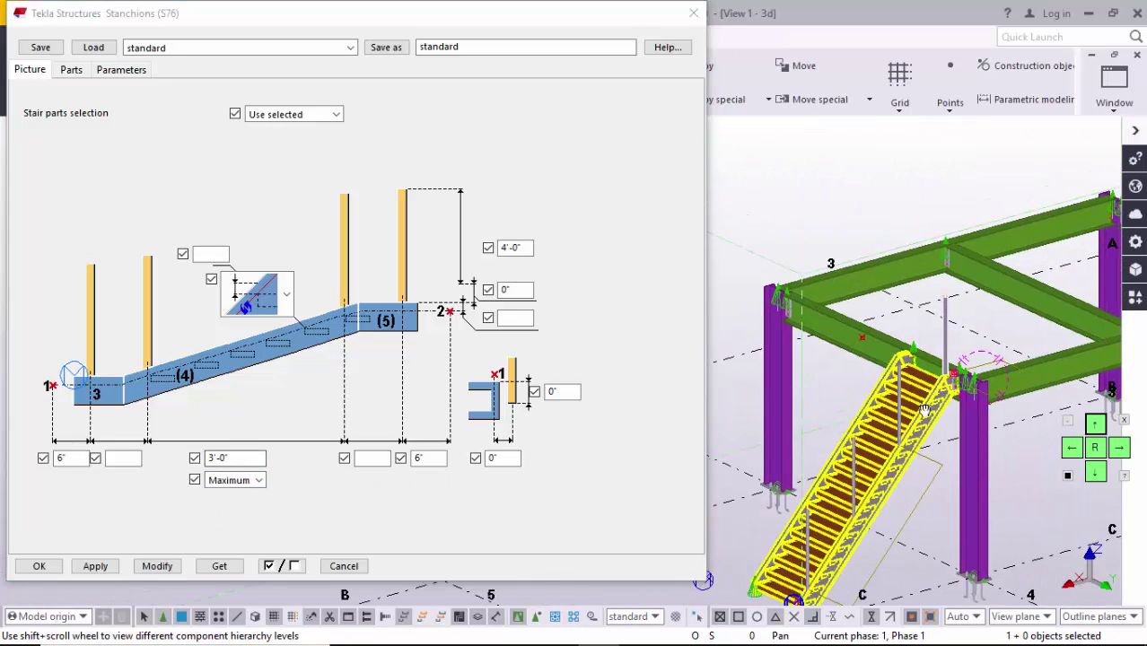
pyautogui.scroll(6, 924, 409)
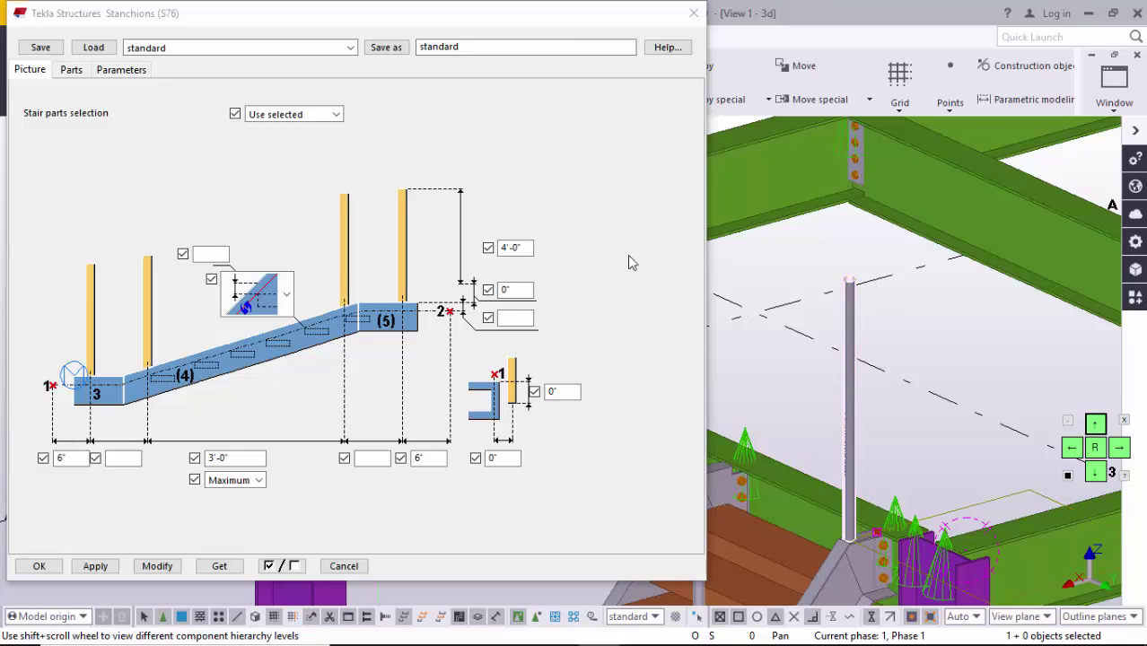
pyautogui.click(526, 249)
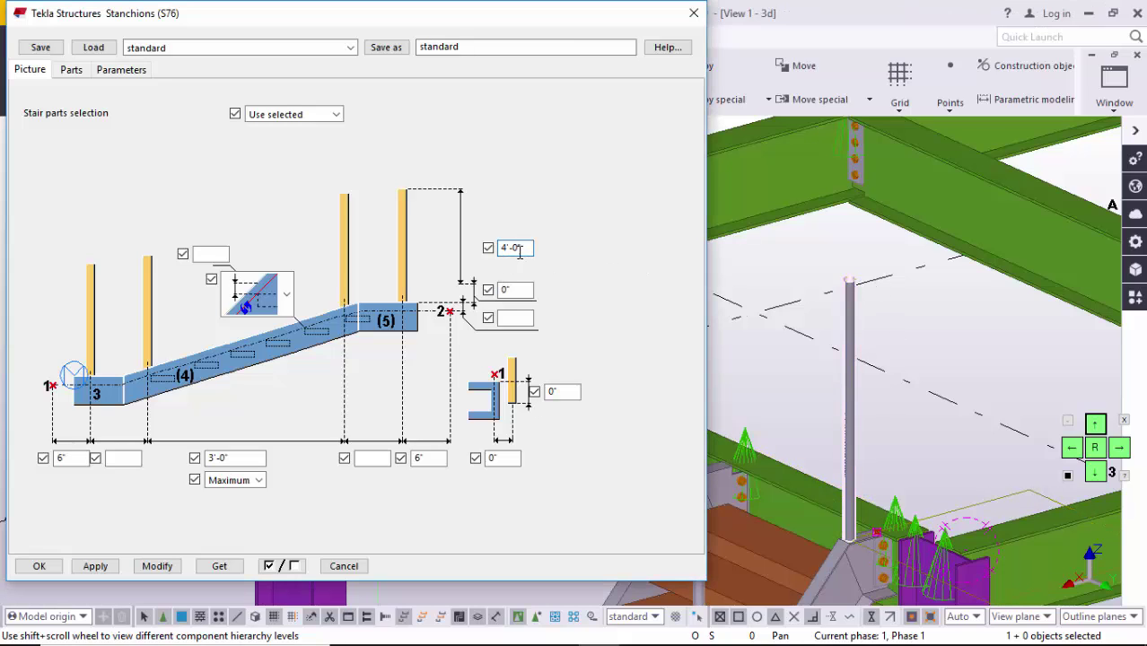
pyautogui.moveTo(518, 248); pyautogui.dragTo(502, 253)
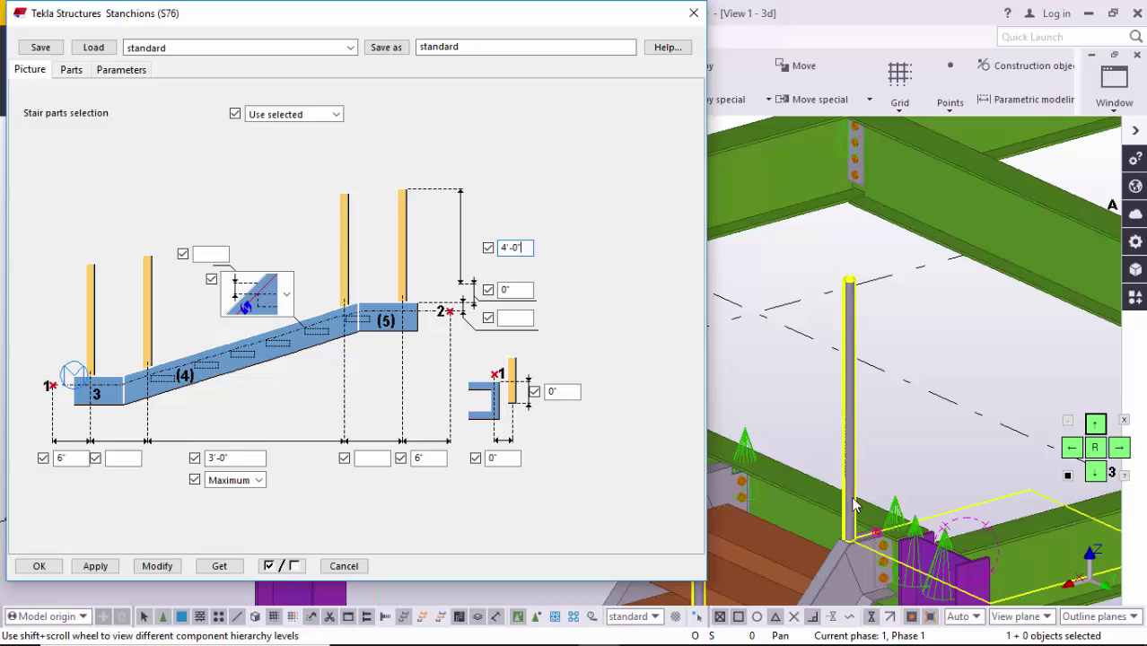
pyautogui.scroll(-3, 852, 352)
# Step: Choose the standard pipe profile PIPE2STD from the profile catalog for the first stanchion
pyautogui.click(72, 71)
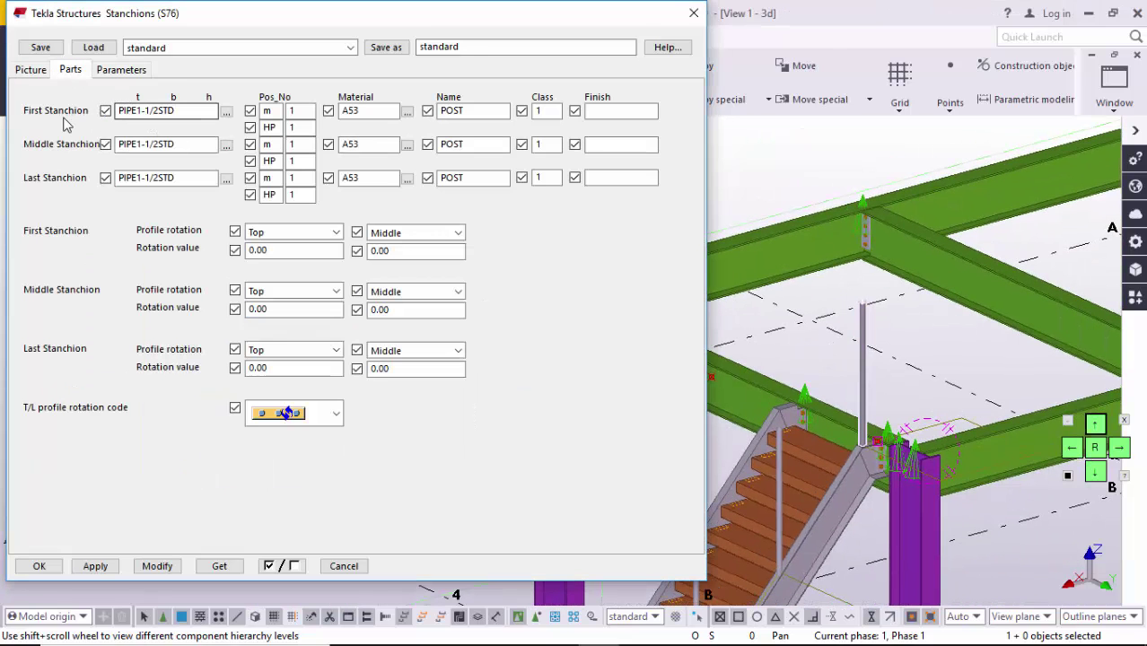
pyautogui.moveTo(783, 265); pyautogui.dragTo(884, 171, button='middle')
pyautogui.scroll(2, 964, 252)
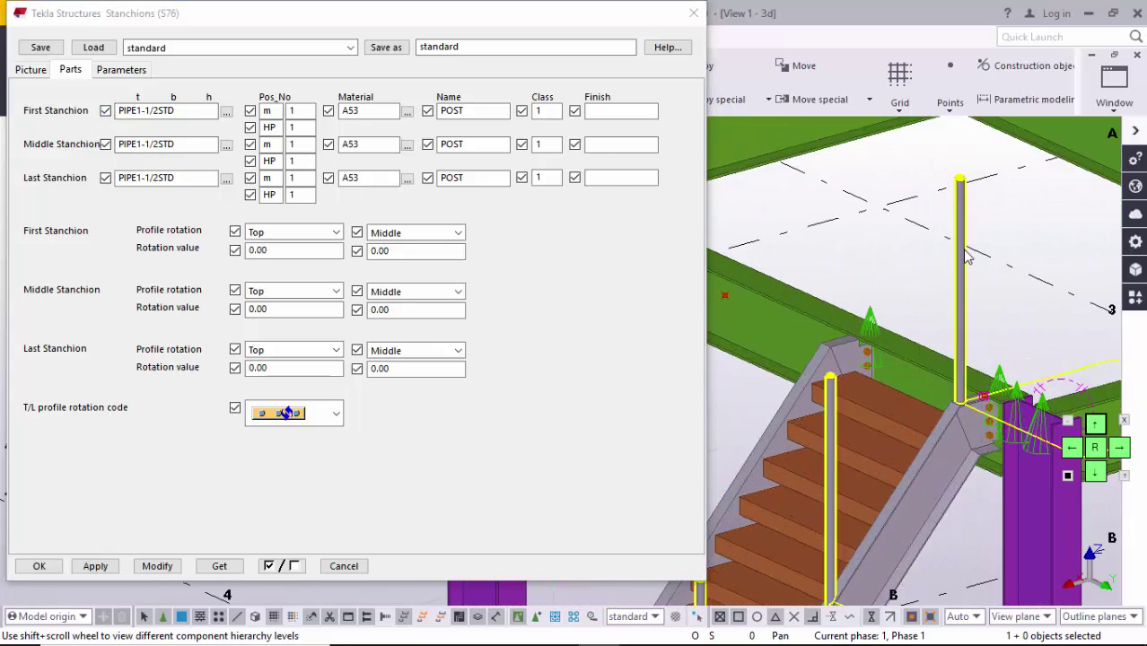
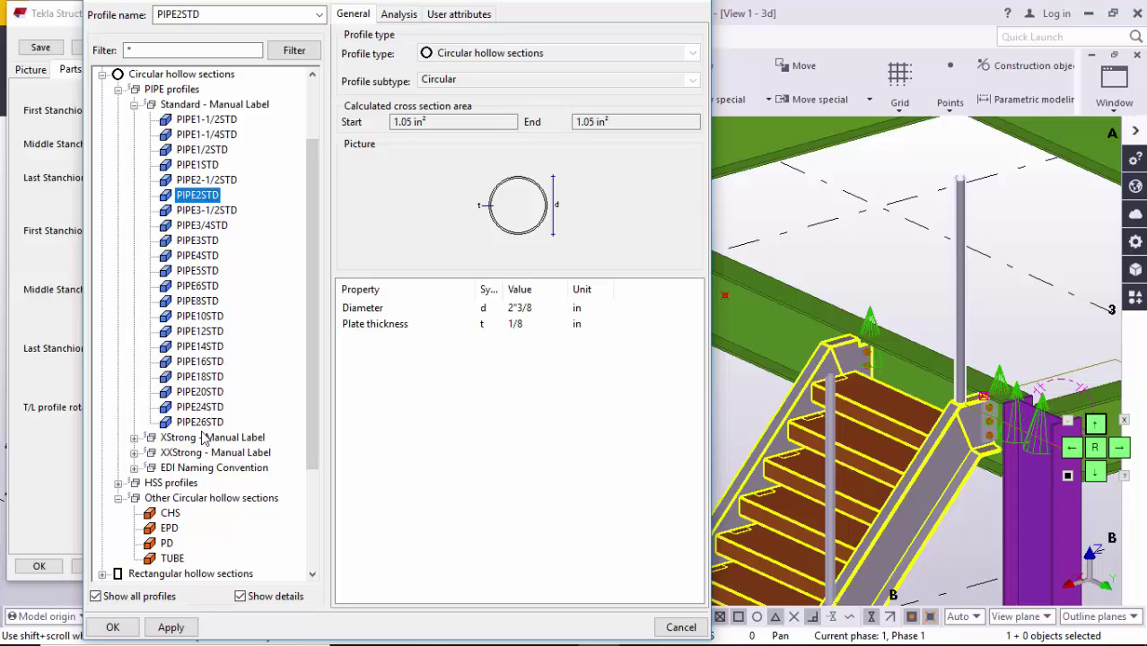
pyautogui.click(169, 626)
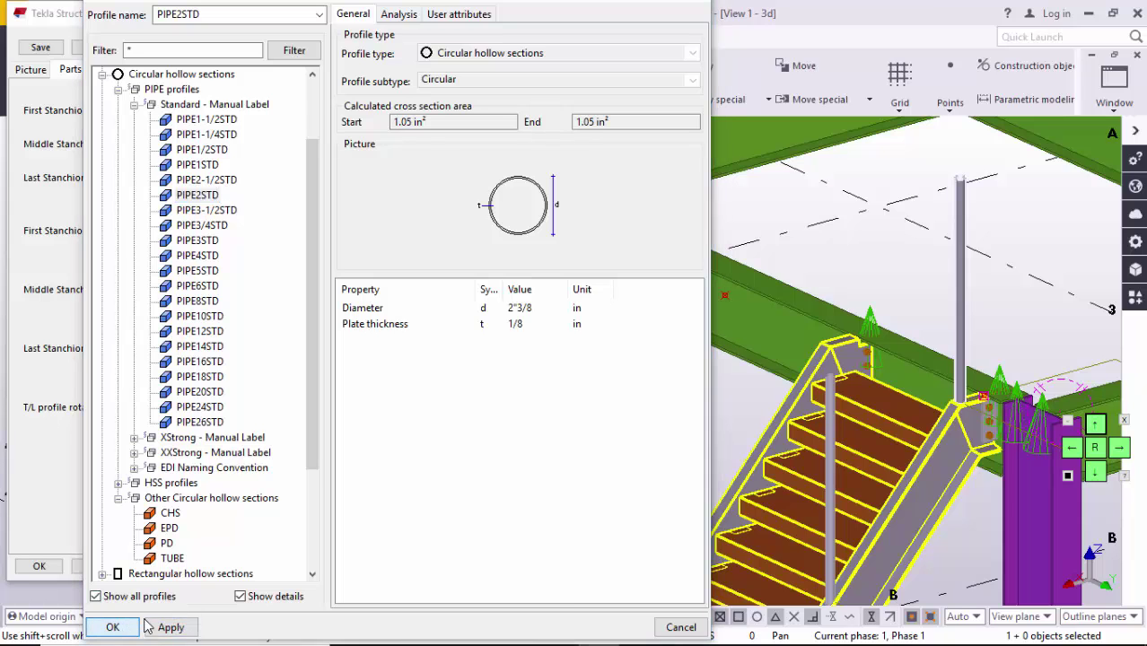
pyautogui.click(110, 626)
# Step: Copy the first stanchion's PIPE2STD profile to the middle and last stanchions
pyautogui.doubleClick(175, 111)
pyautogui.hotkey('ctrl', 'c')
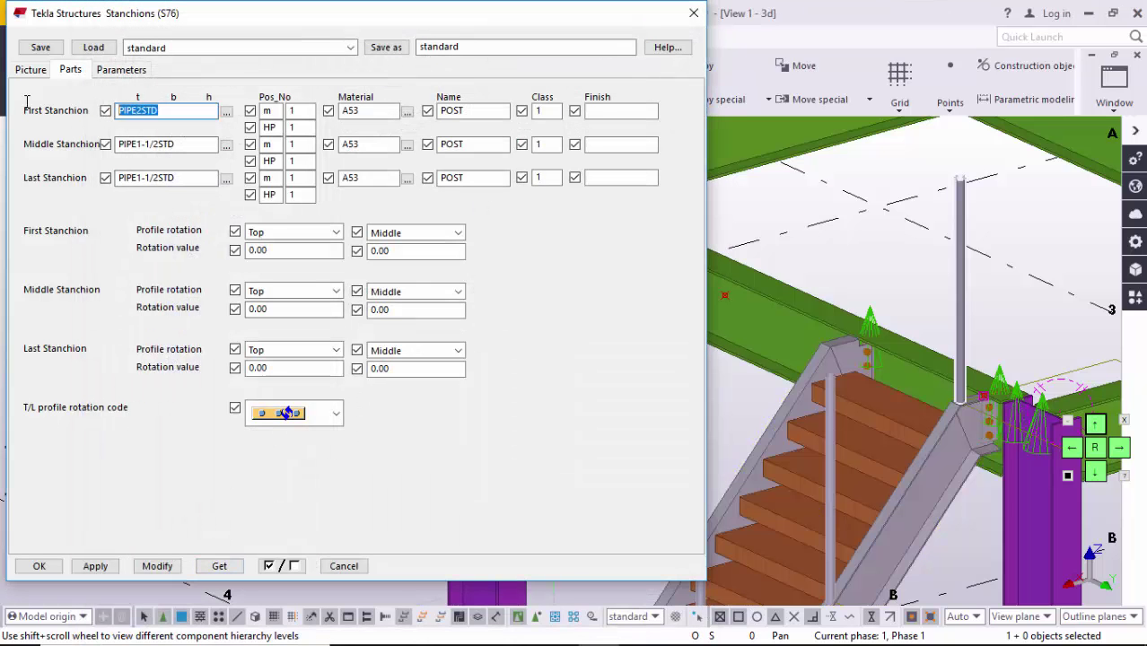
pyautogui.doubleClick(184, 144)
pyautogui.hotkey('ctrl', 'v')
pyautogui.moveTo(184, 178); pyautogui.dragTo(47, 167)
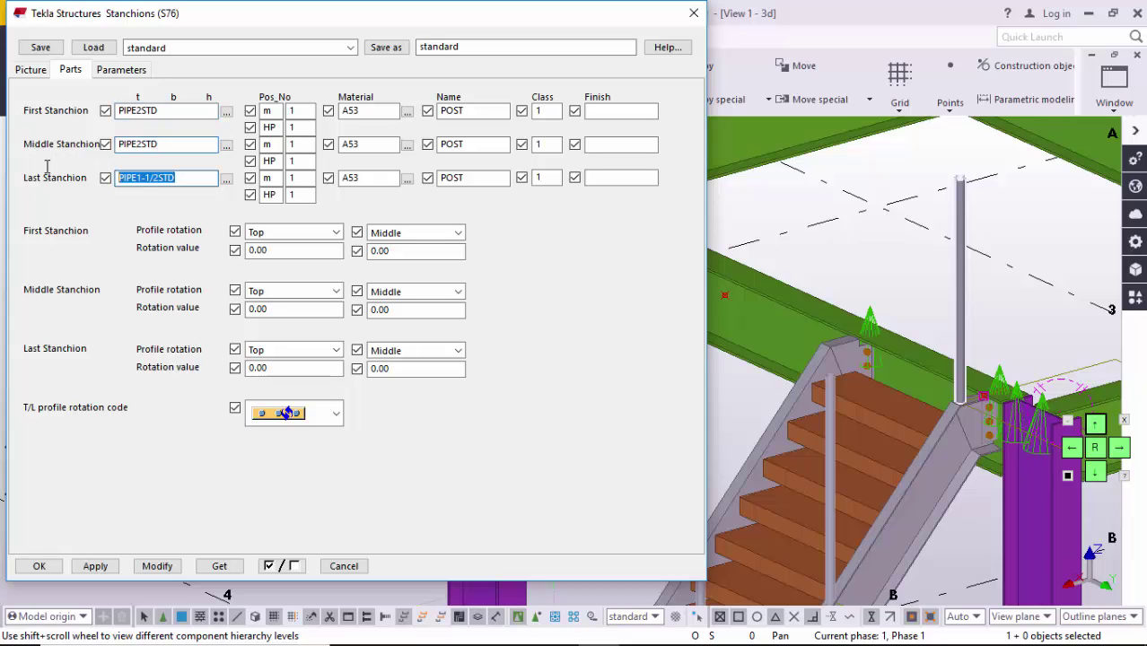
pyautogui.hotkey('ctrl', 'v')
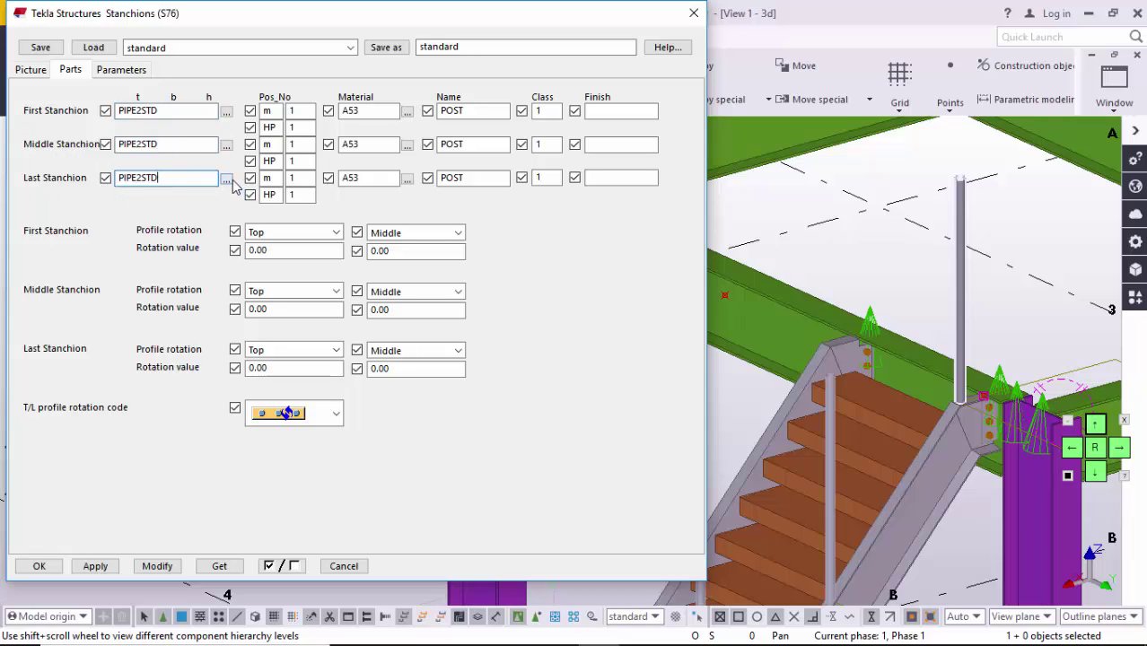
pyautogui.click(227, 178)
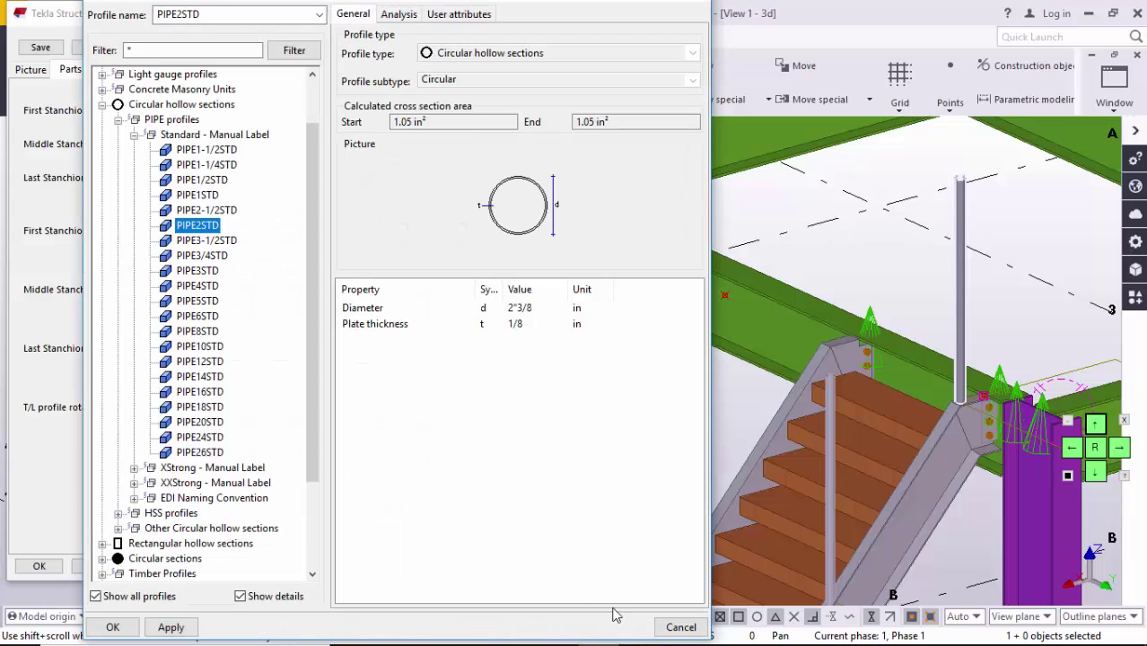
pyautogui.click(681, 627)
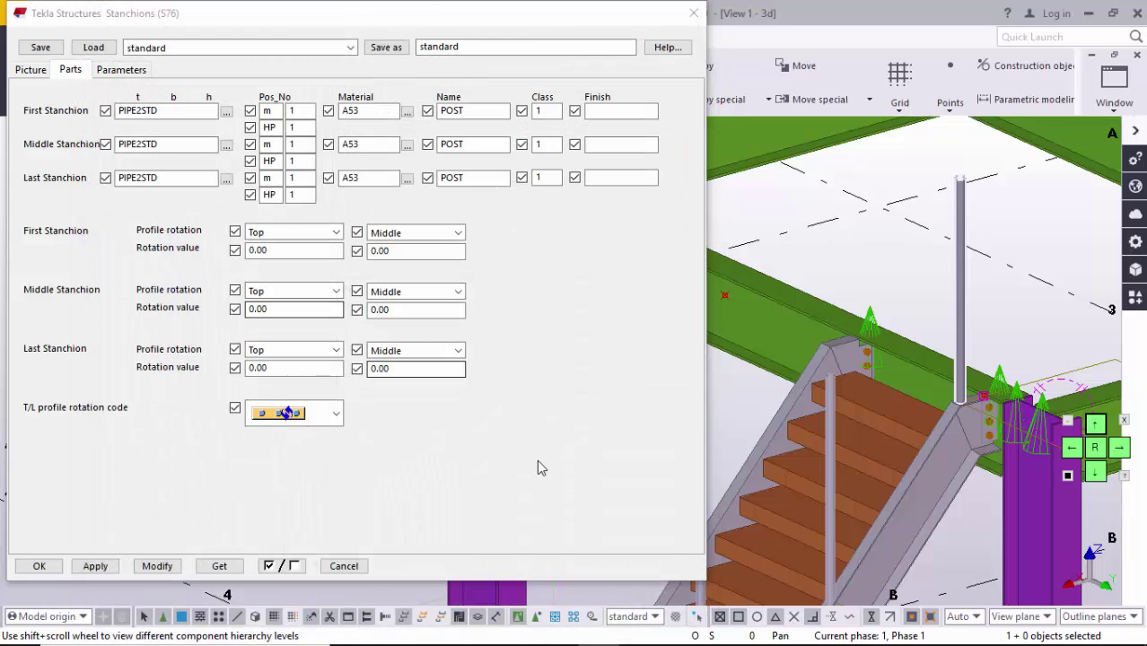
# Step: Apply the new pipe profiles to the stanchions in the model and check the uppermost post
pyautogui.click(161, 565)
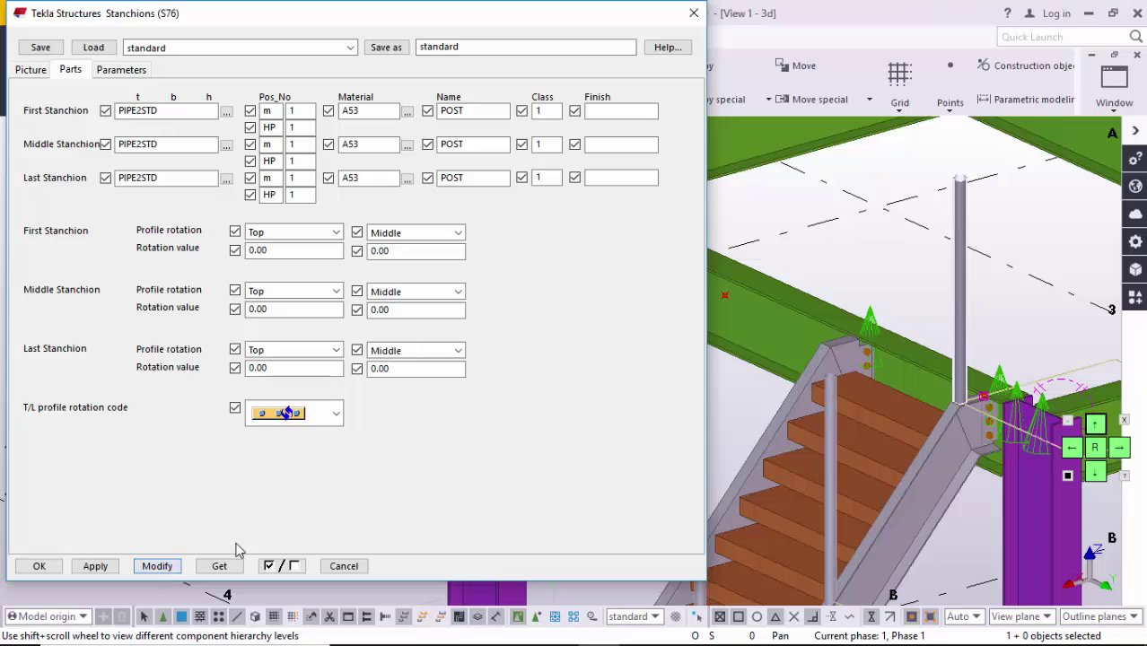
pyautogui.moveTo(967, 315); pyautogui.dragTo(934, 328, button='middle')
pyautogui.scroll(2, 931, 301)
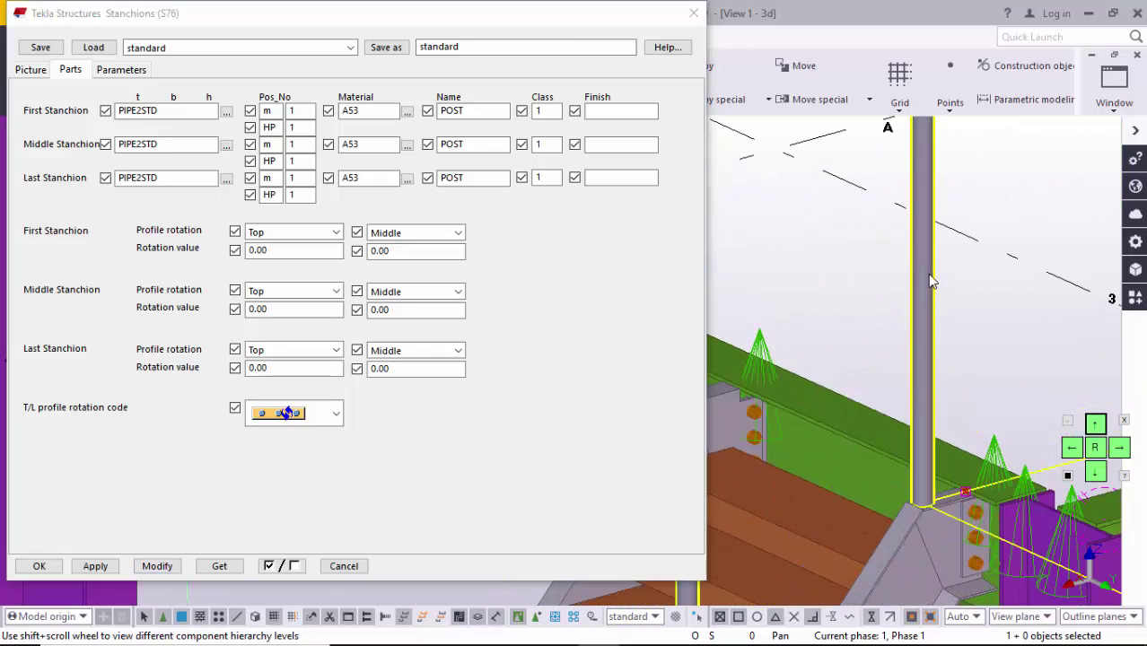
pyautogui.scroll(-1, 930, 300)
pyautogui.moveTo(885, 399); pyautogui.dragTo(885, 406, button='middle')
pyautogui.scroll(3, 885, 406)
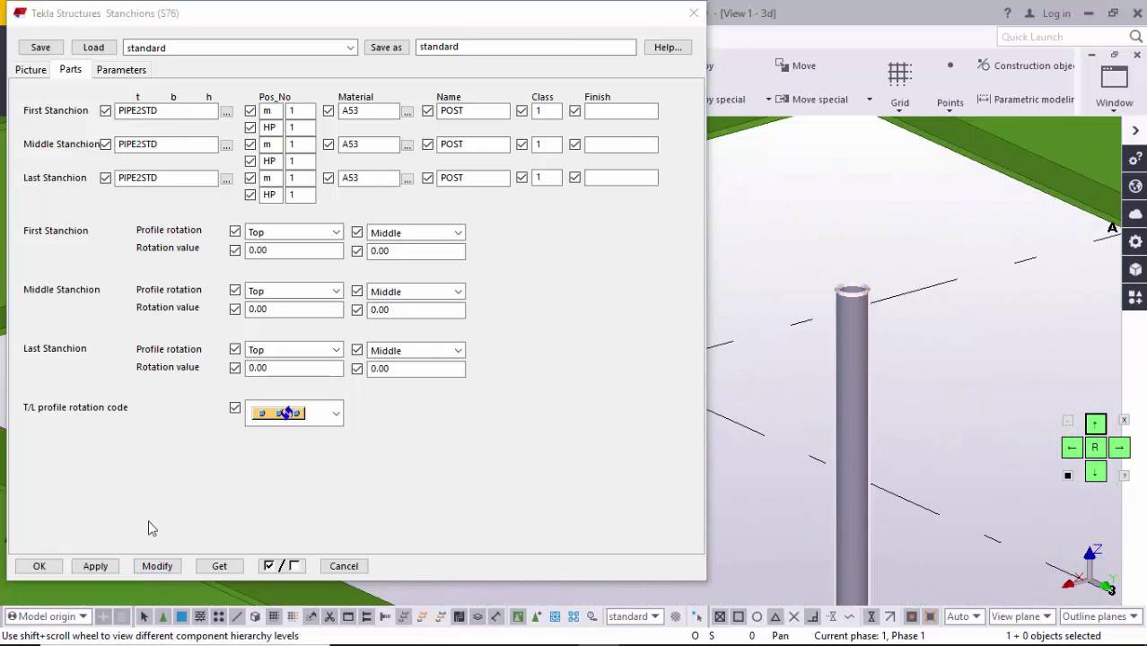
pyautogui.click(163, 569)
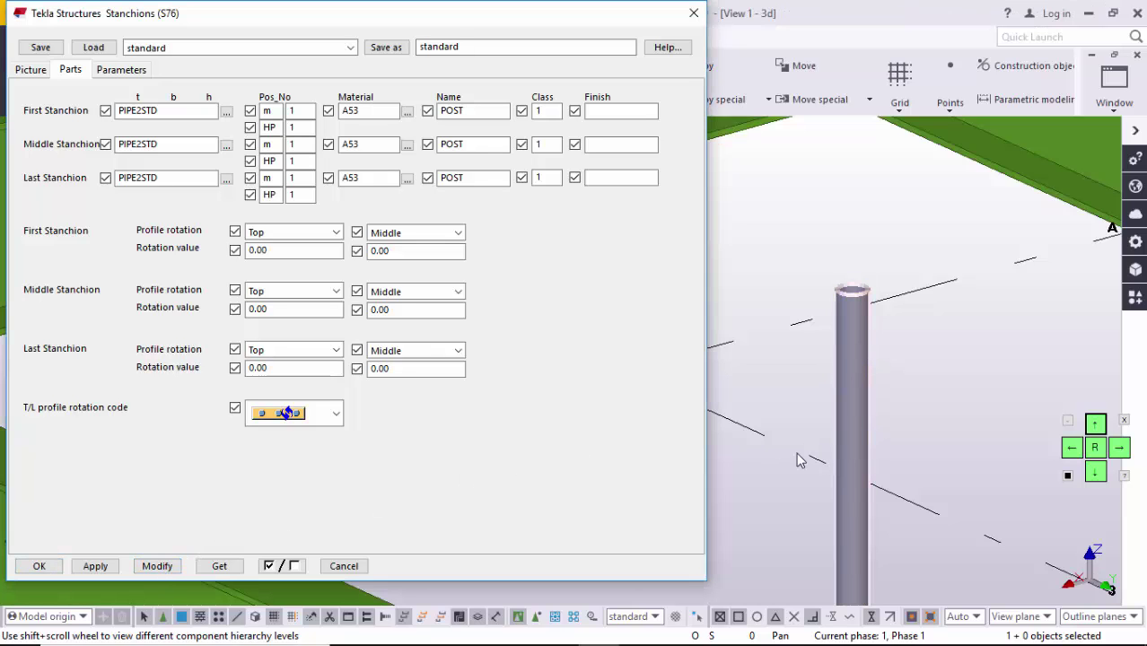
# Step: Apply the stanchion settings to the model again, close the Stanchions (S76) settings and redraw the view
pyautogui.scroll(-5, 808, 458)
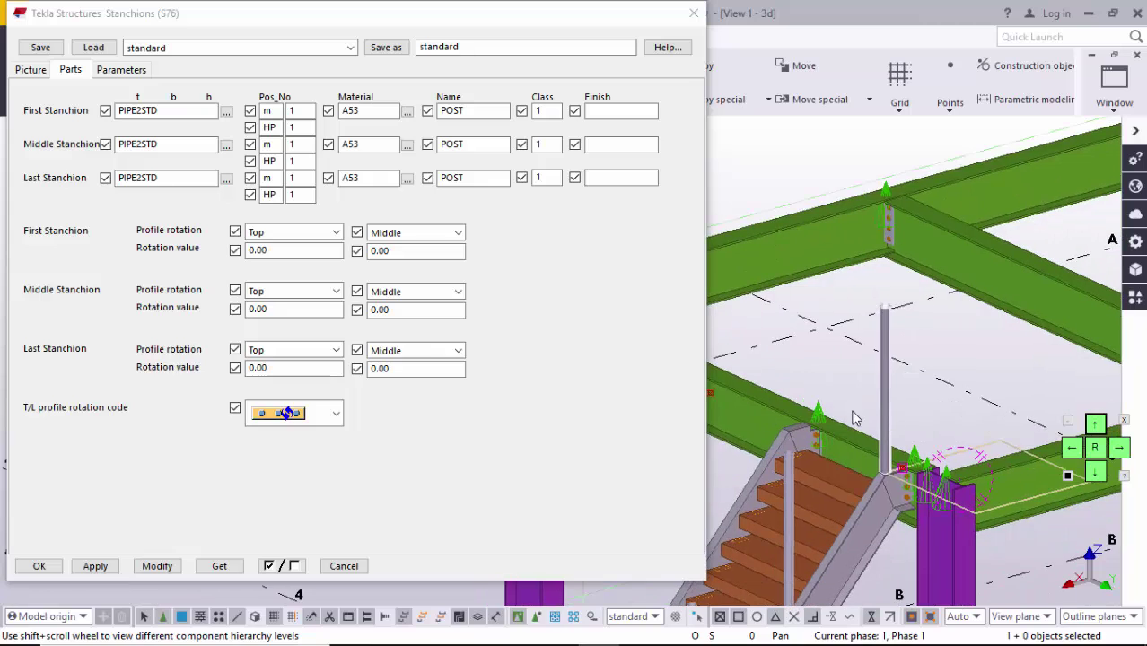
pyautogui.scroll(2, 855, 418)
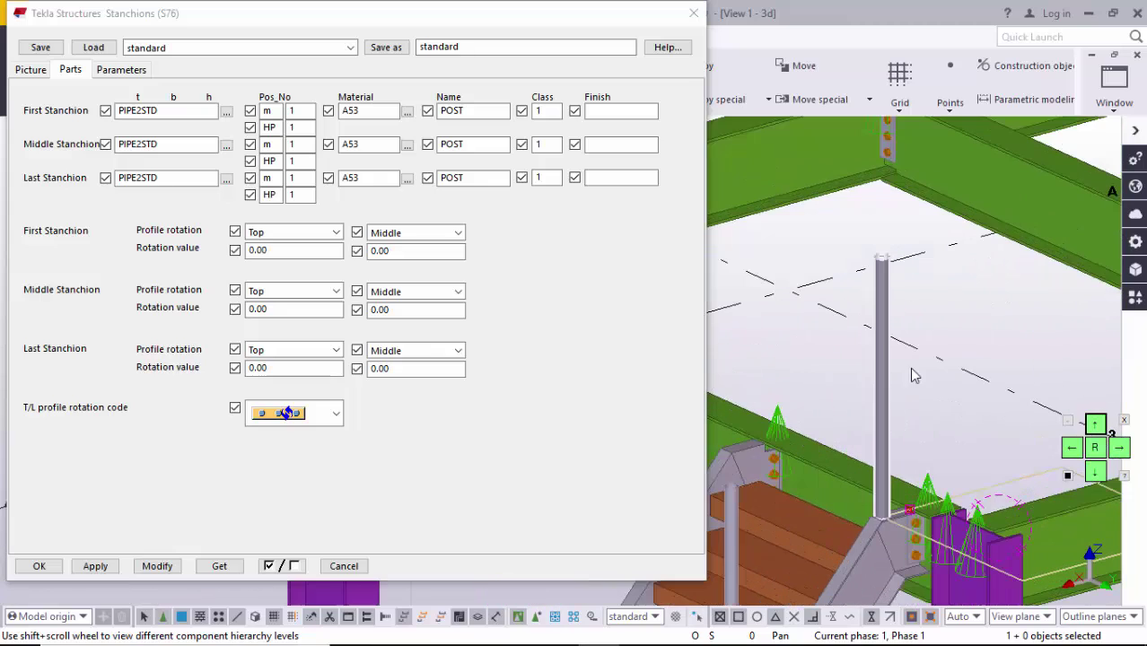
pyautogui.click(162, 570)
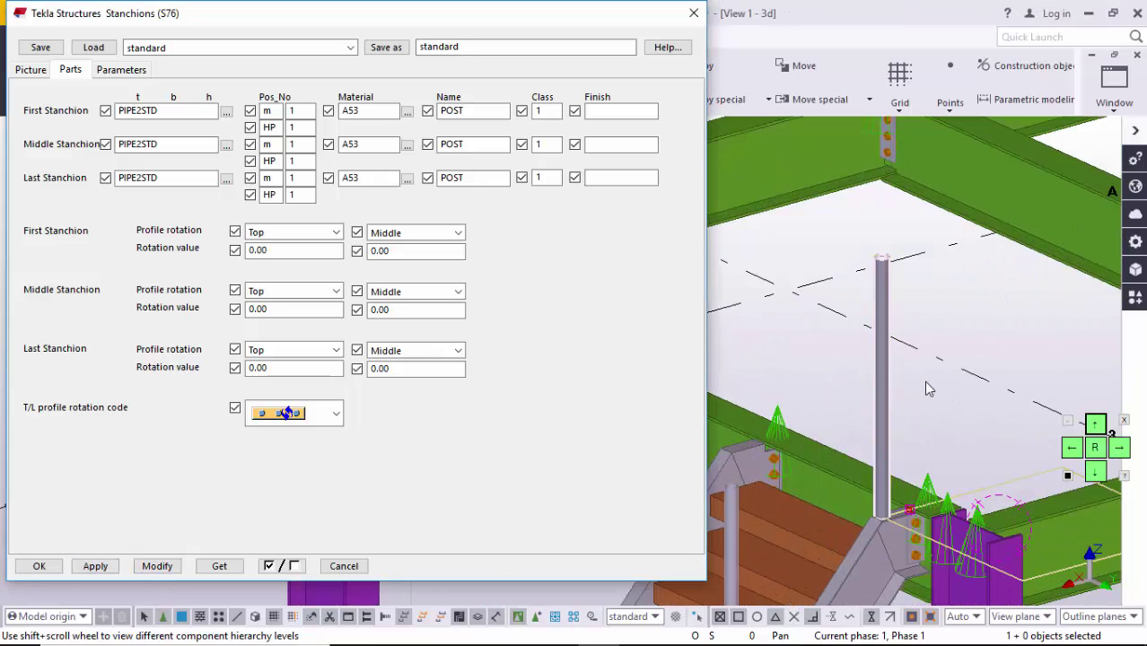
pyautogui.scroll(3, 902, 296)
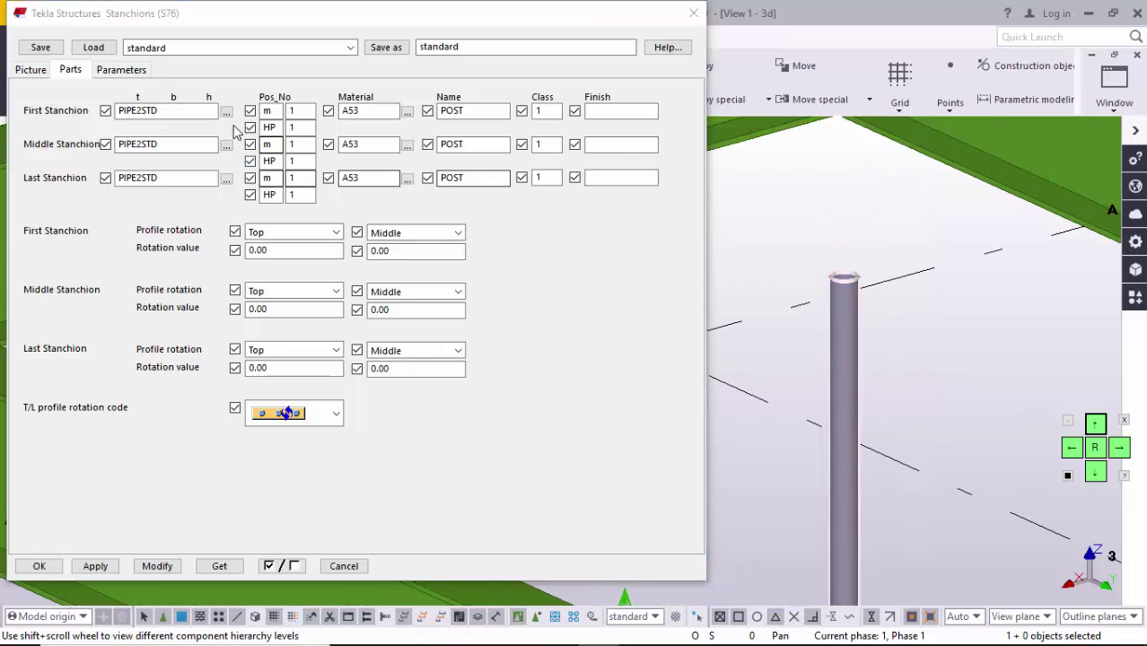
pyautogui.scroll(-4, 806, 356)
pyautogui.moveTo(805, 349); pyautogui.dragTo(803, 343, button='middle')
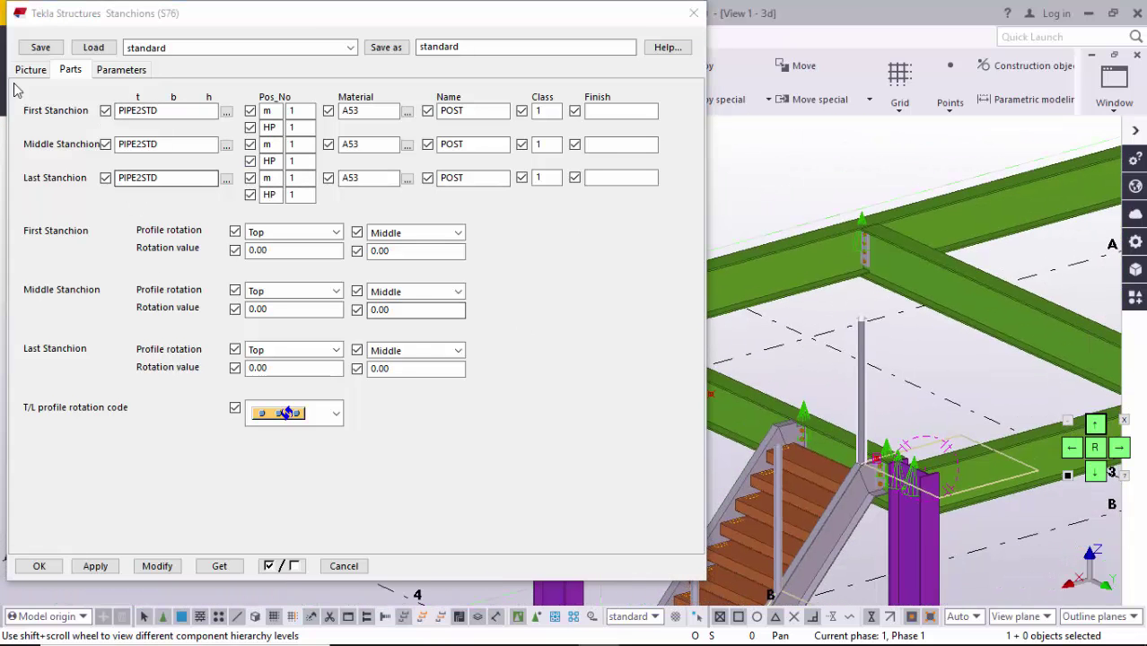
pyautogui.click(691, 14)
pyautogui.scroll(-5, 468, 403)
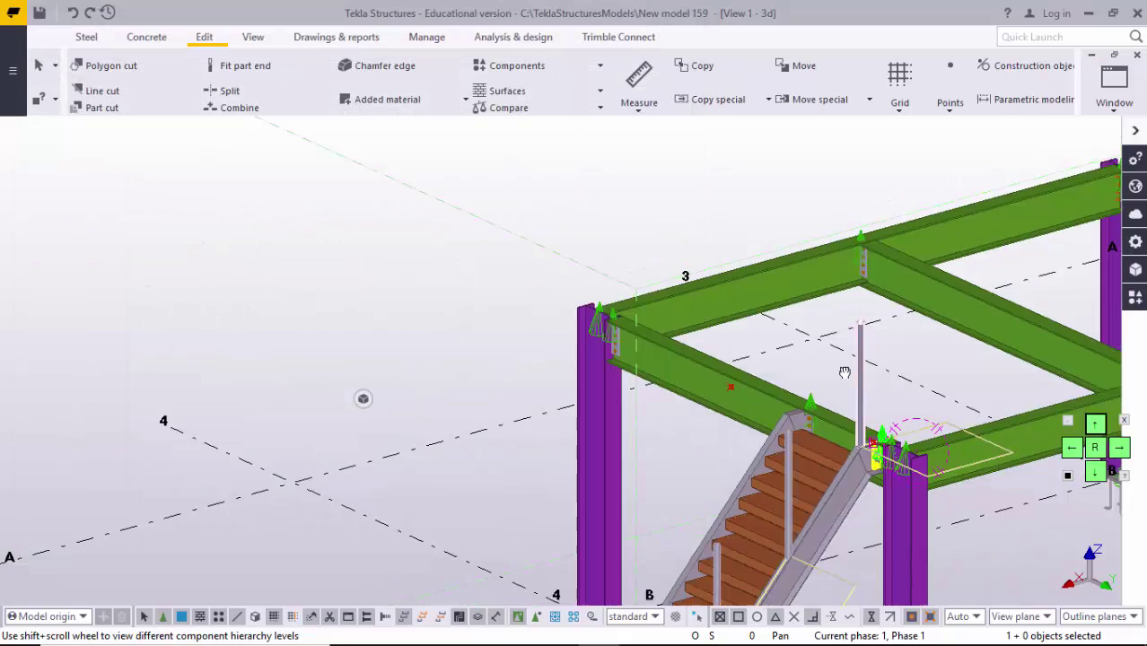
pyautogui.rightClick(468, 395)
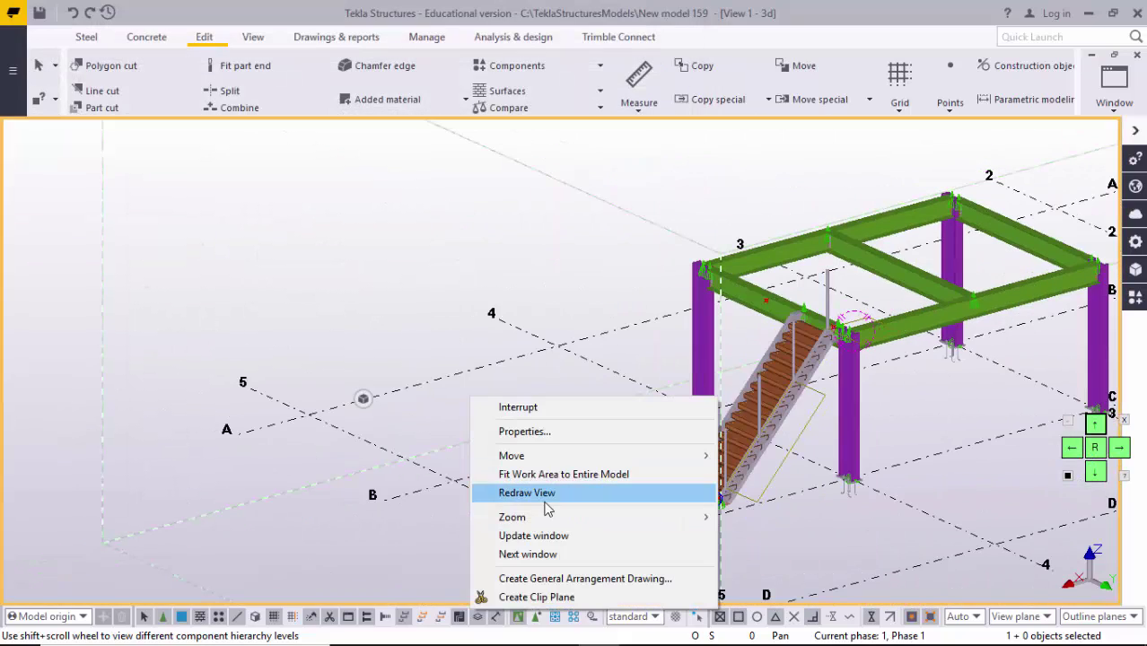
pyautogui.click(536, 495)
# Step: Check the first, middle and last profiles in the stanchion component's settings and examine the posts along the stair
pyautogui.scroll(6, 710, 401)
pyautogui.doubleClick(710, 401)
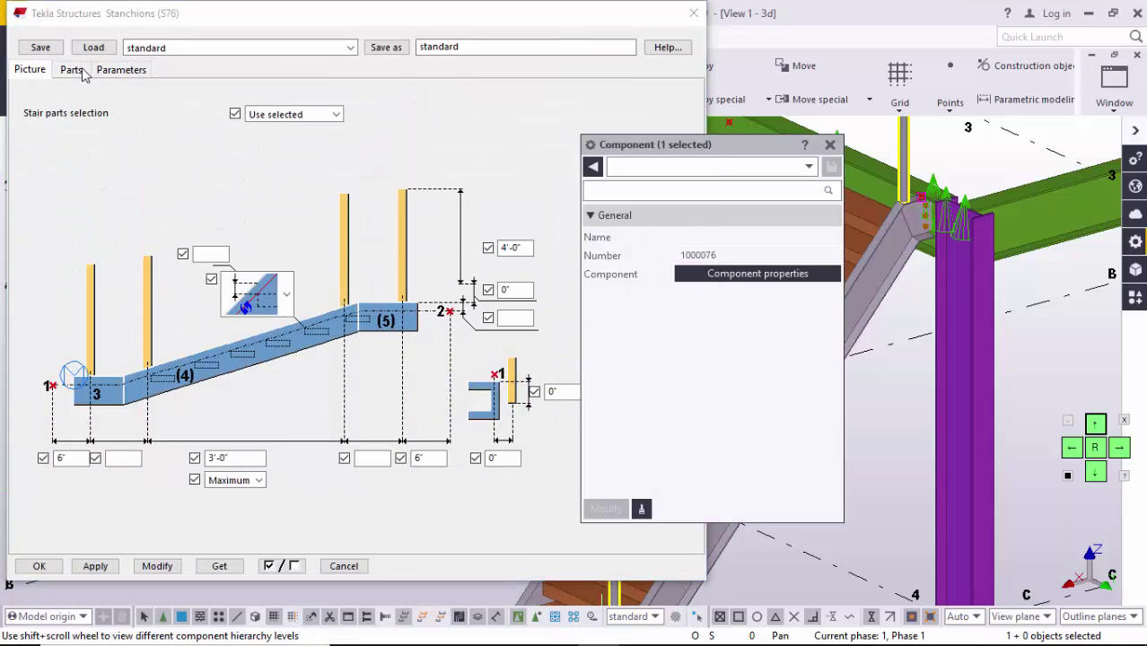
pyautogui.click(72, 70)
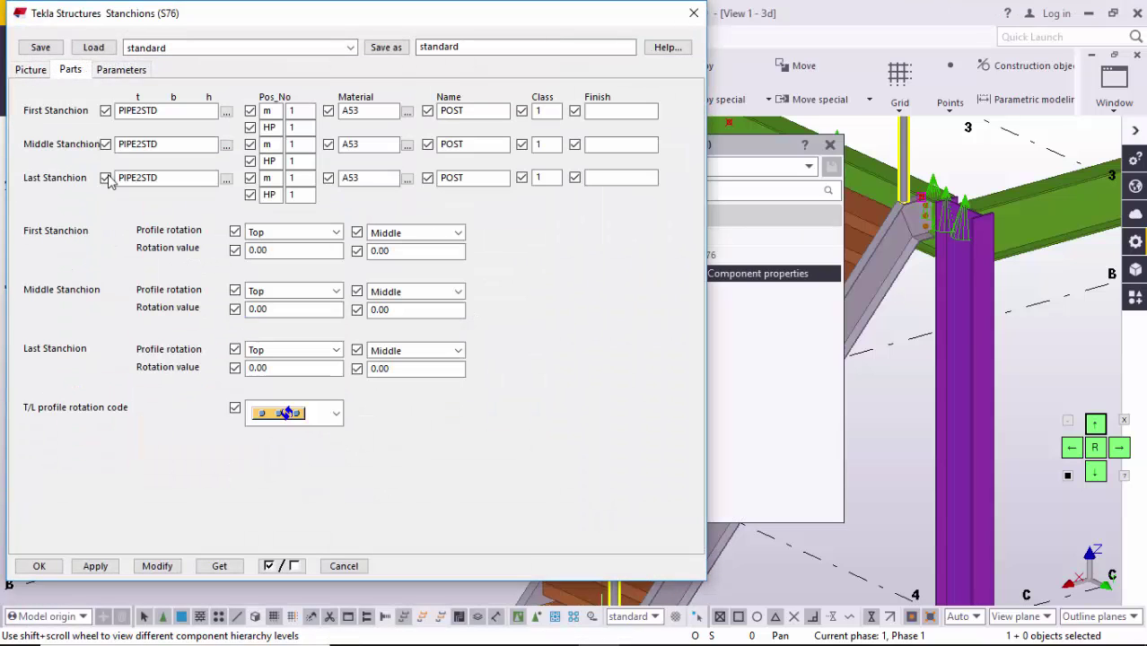
pyautogui.click(693, 13)
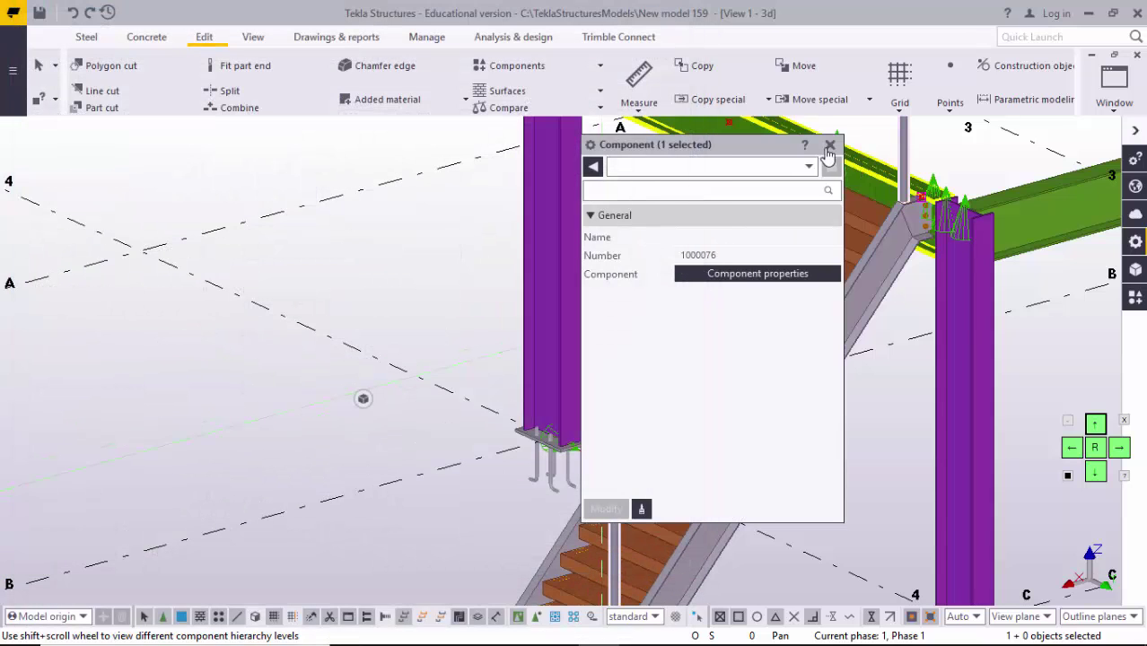
pyautogui.click(829, 145)
pyautogui.scroll(-5, 846, 397)
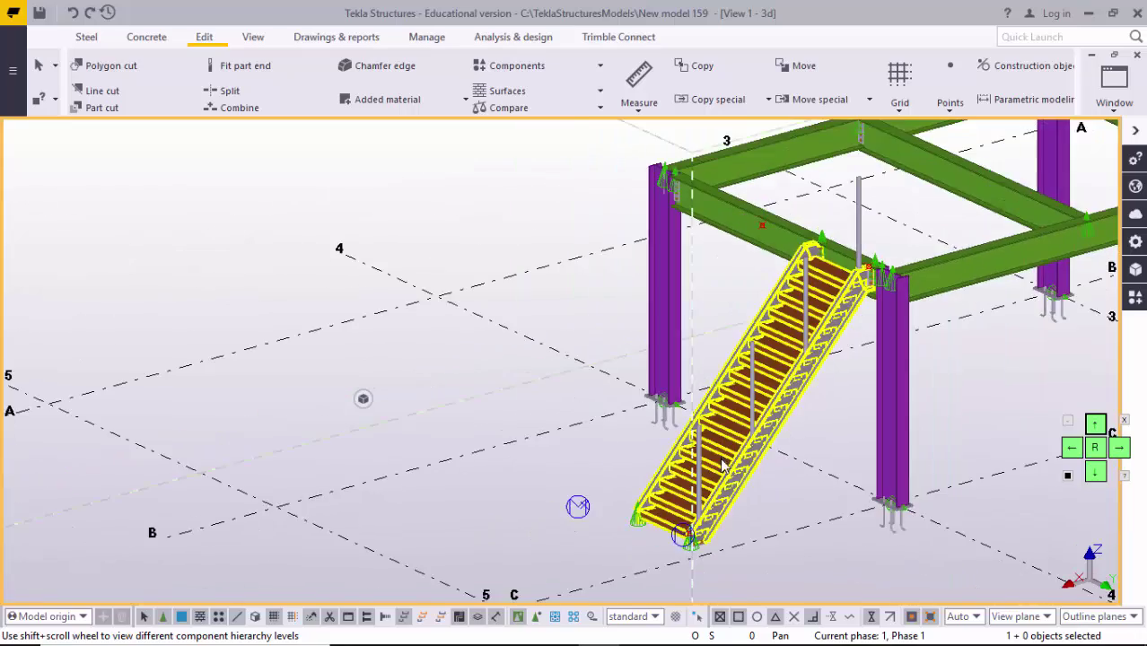
pyautogui.scroll(8, 522, 529)
pyautogui.moveTo(782, 324); pyautogui.dragTo(721, 478, button='middle')
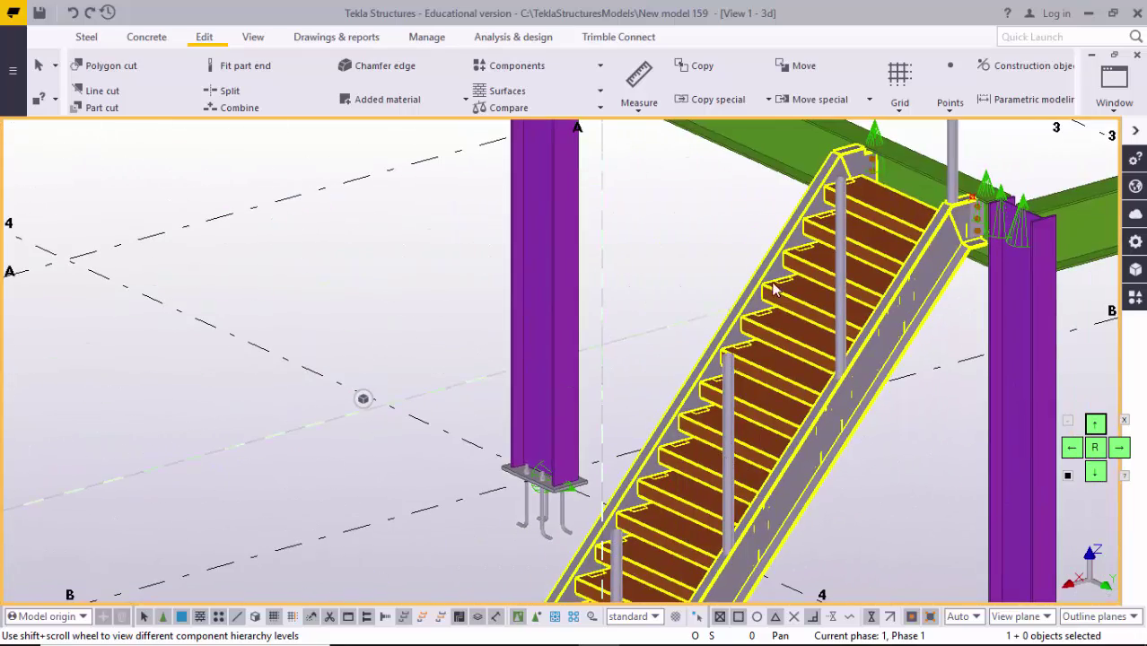
pyautogui.scroll(-5, 833, 344)
pyautogui.scroll(5, 542, 535)
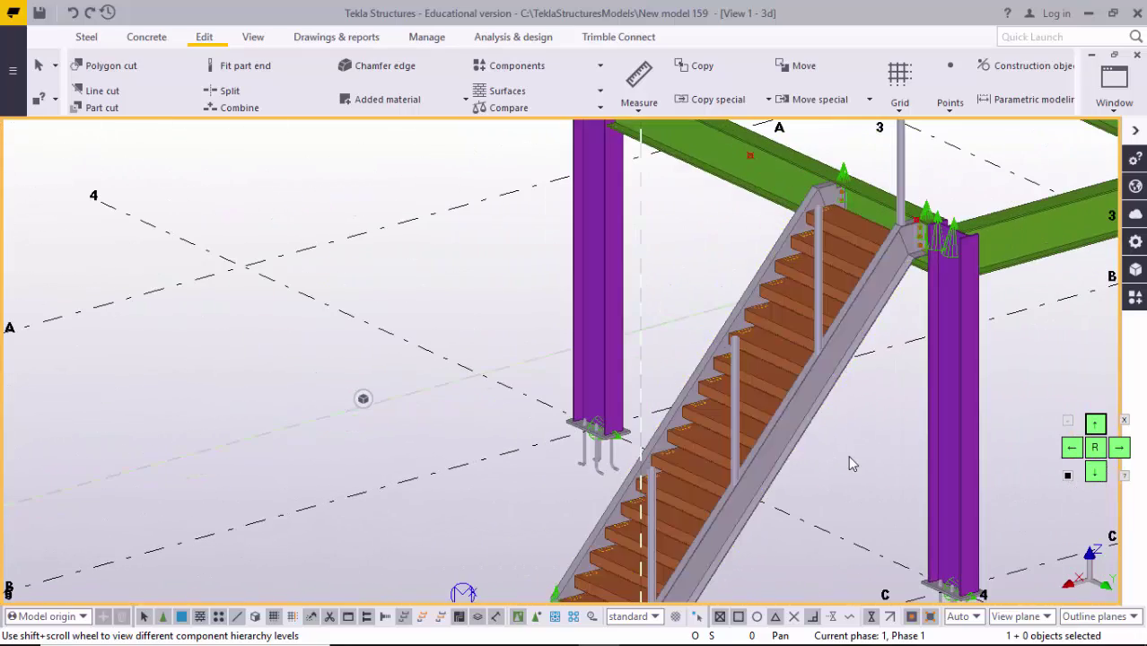
# Step: Start the Railings (S77) component and enable selection of objects inside components
pyautogui.hotkey('ctrl', 'f')
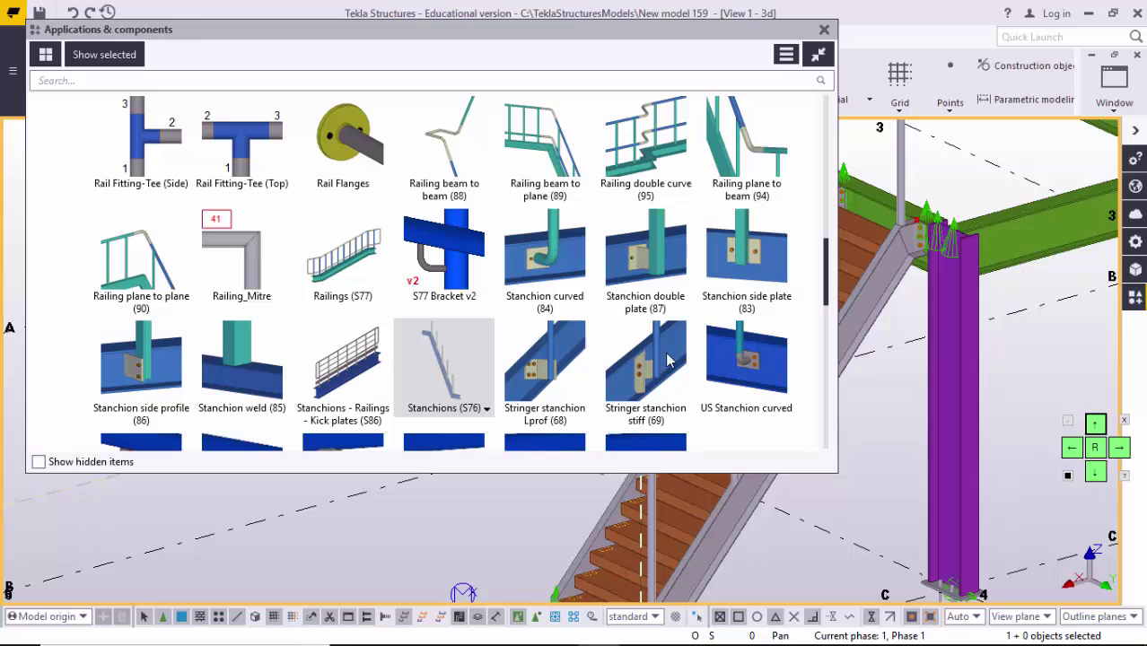
pyautogui.scroll(2, 377, 359)
pyautogui.scroll(-1, 408, 348)
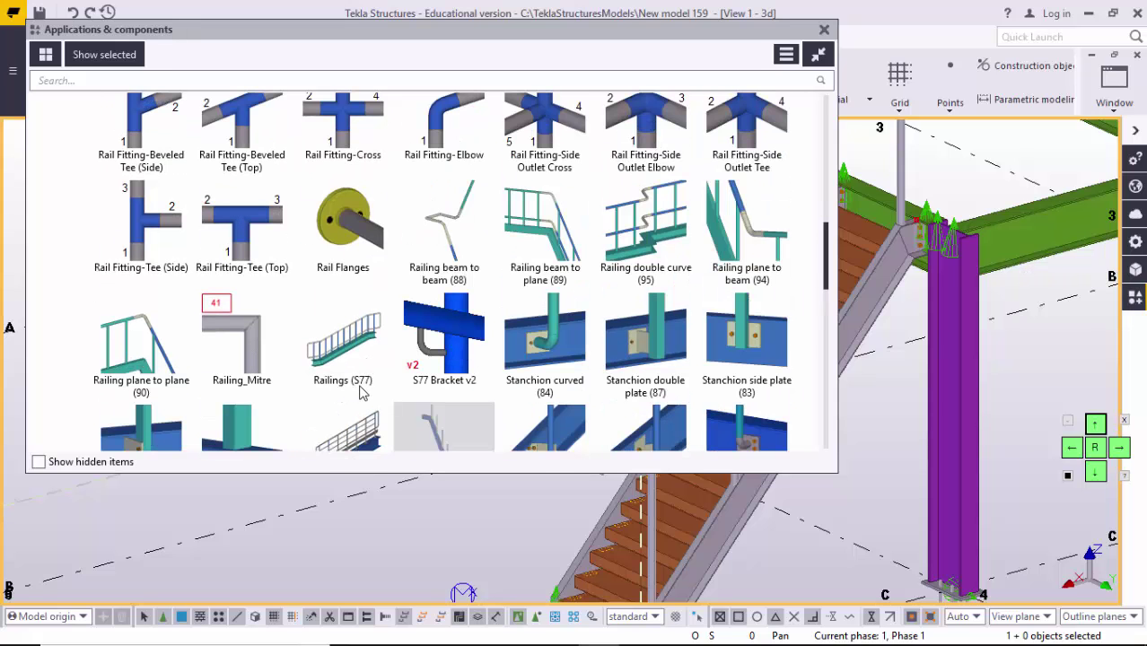
pyautogui.click(350, 356)
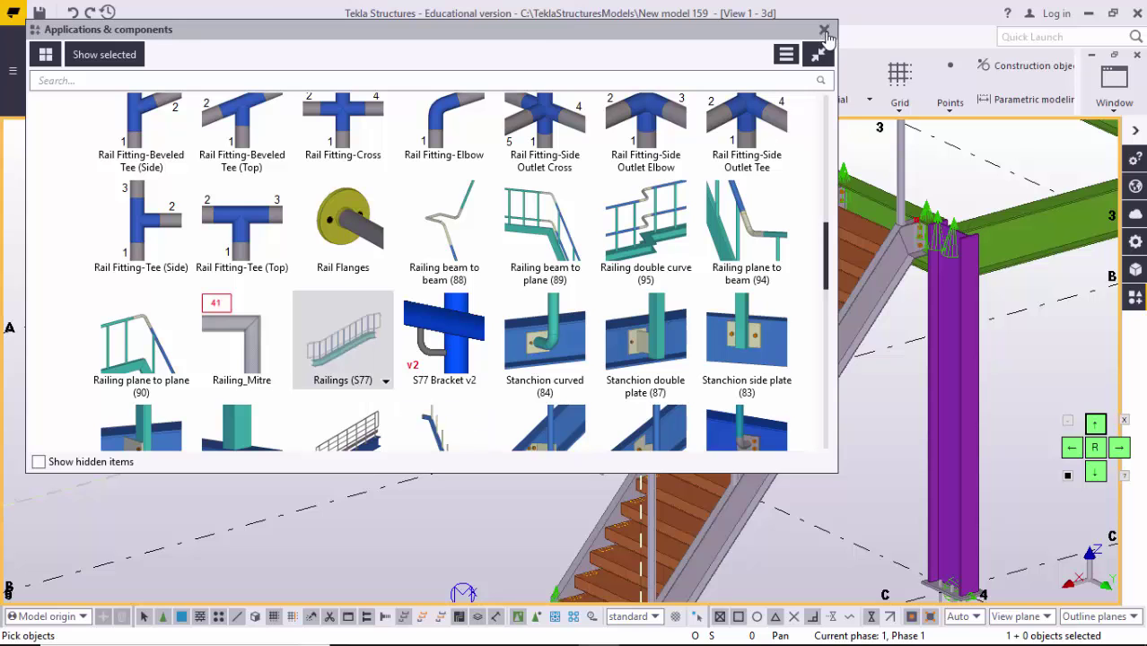
pyautogui.click(823, 30)
pyautogui.scroll(3, 611, 466)
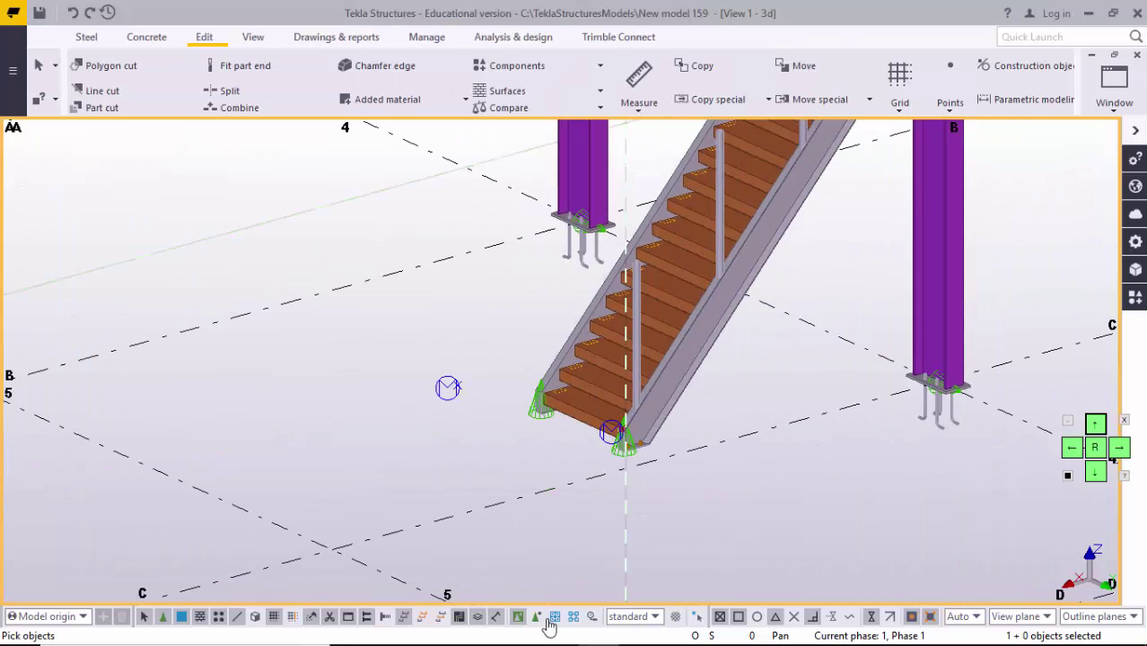
pyautogui.click(538, 619)
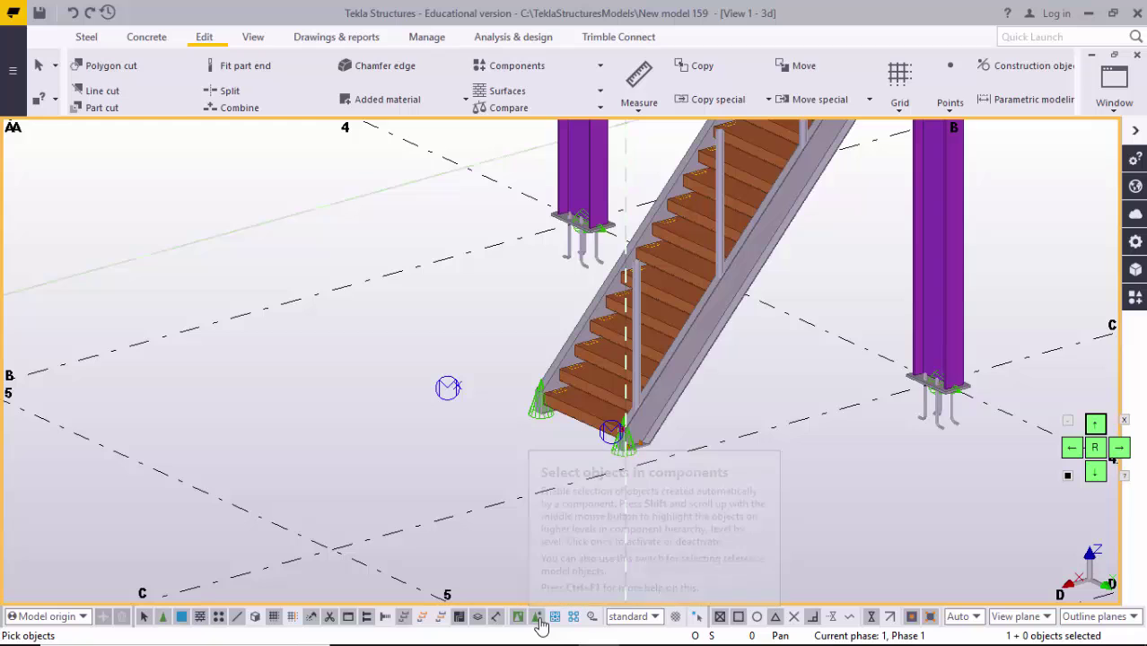
# Step: Pick the stanchions in order from the stair's foot to the uppermost post and create the railing between them
pyautogui.scroll(3, 565, 555)
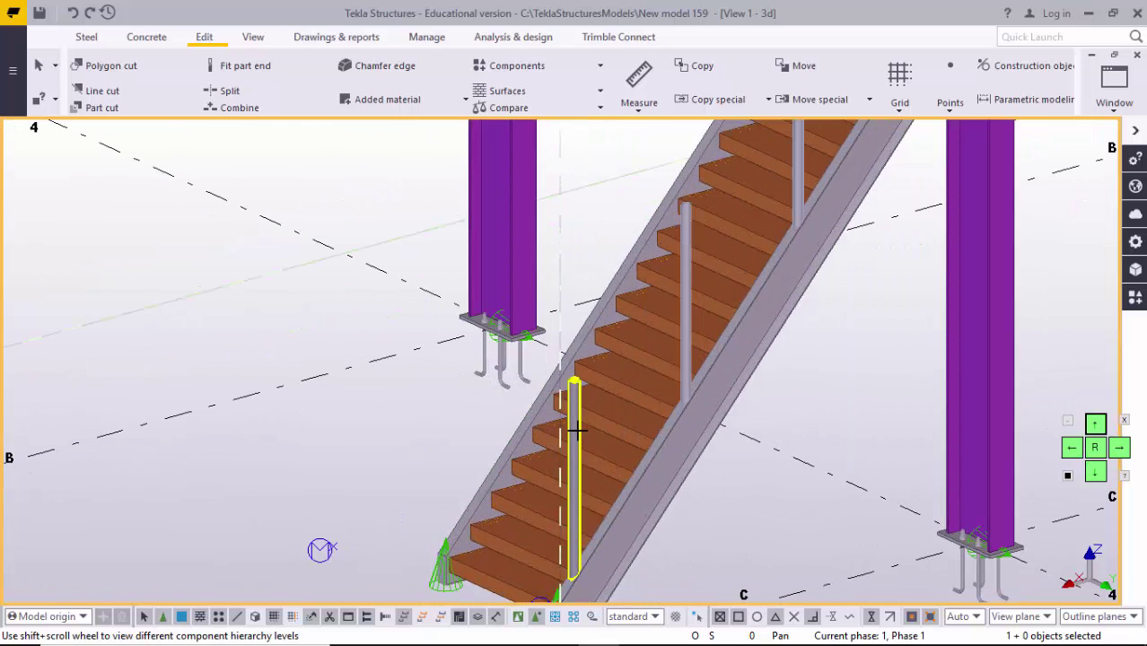
pyautogui.scroll(2, 622, 402)
pyautogui.scroll(2, 678, 367)
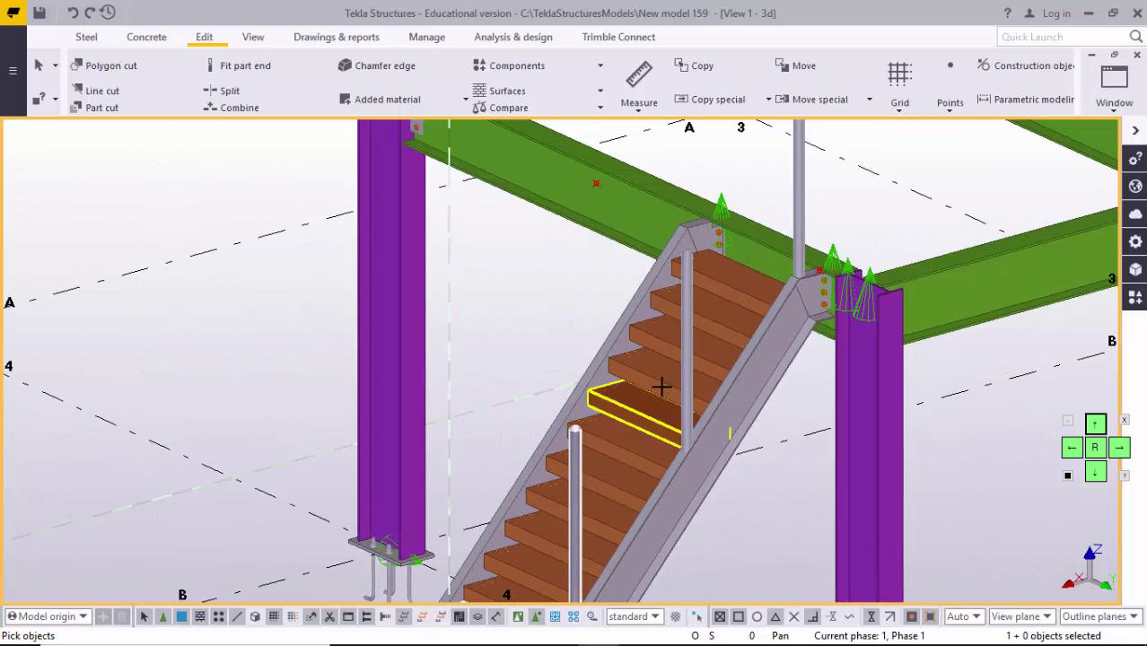
pyautogui.scroll(-4, 688, 348)
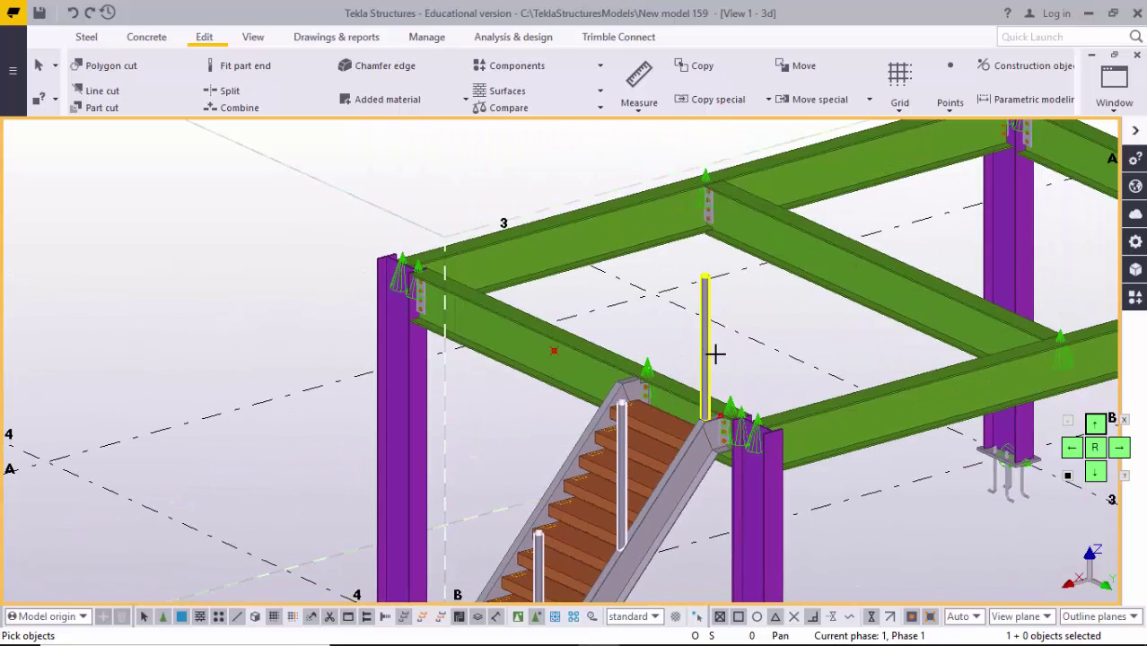
pyautogui.scroll(-5, 697, 413)
pyautogui.scroll(4, 647, 431)
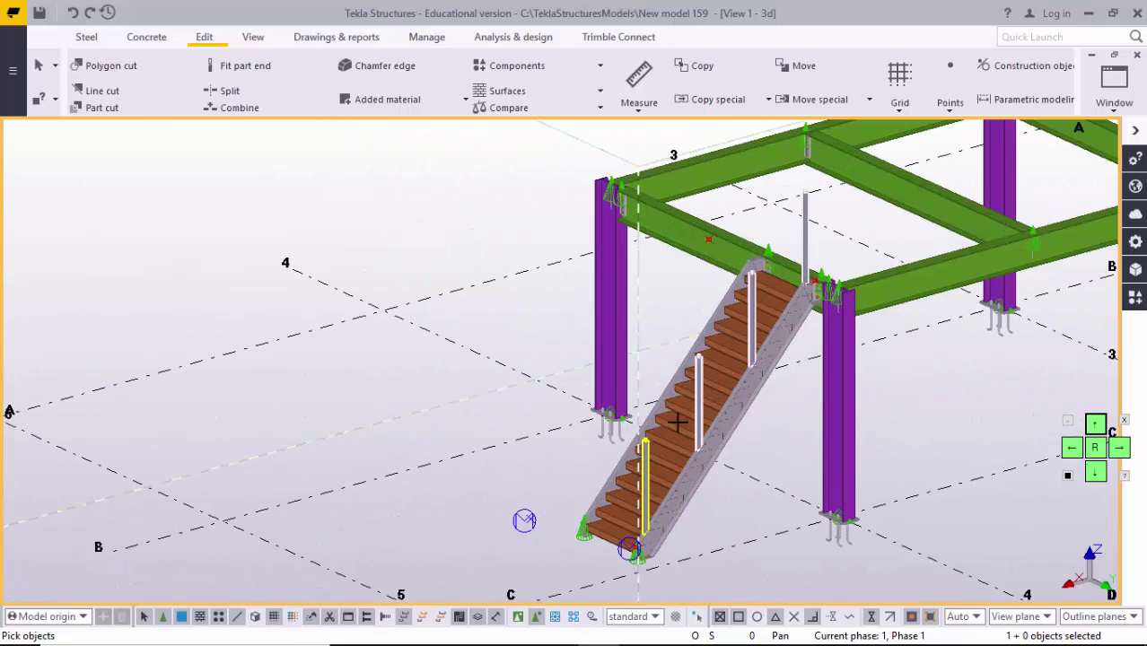
pyautogui.moveTo(678, 422); pyautogui.dragTo(588, 489, button='middle')
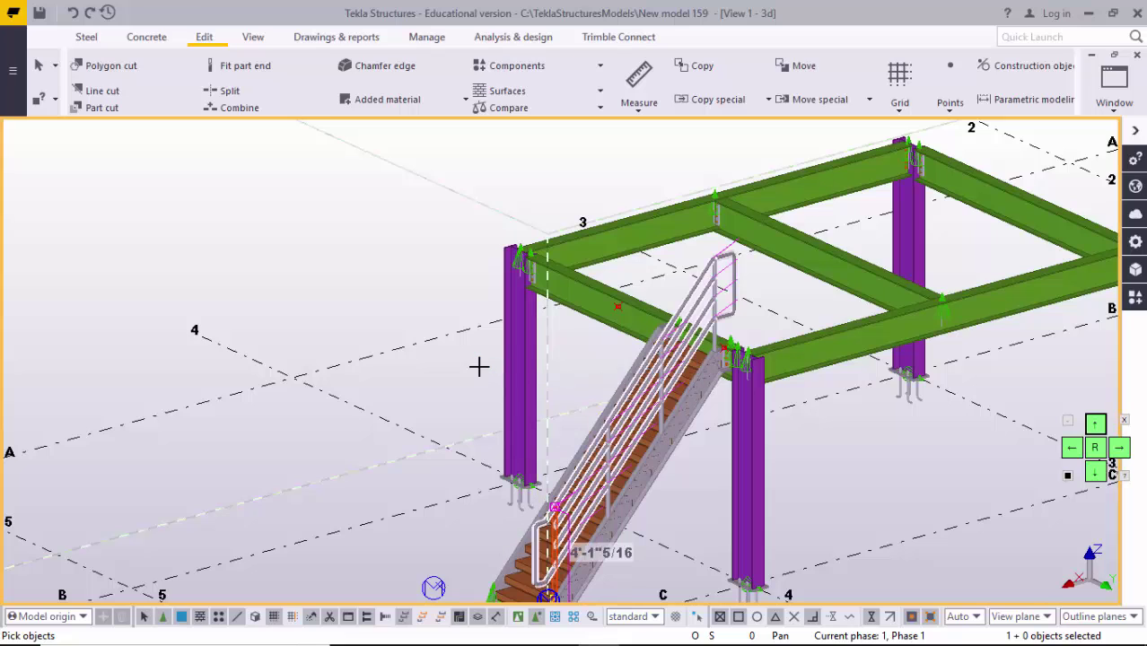
# Step: End the railing command and redraw the view
pyautogui.scroll(-4, 525, 431)
pyautogui.scroll(3, 527, 421)
pyautogui.scroll(5, 526, 422)
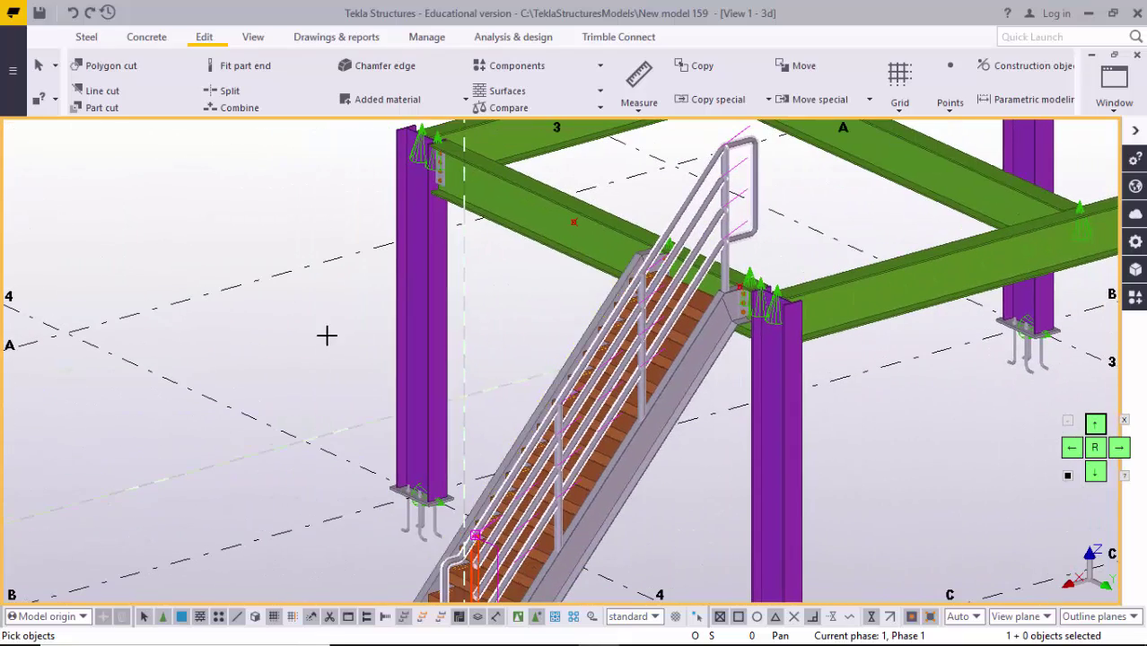
pyautogui.rightClick(305, 303)
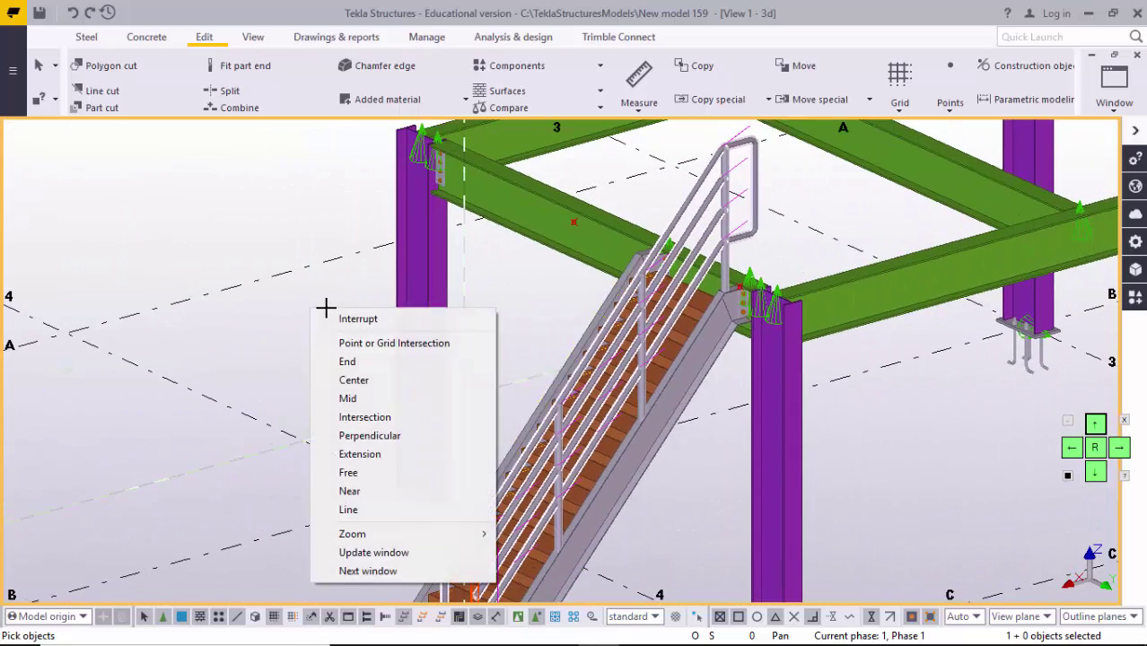
pyautogui.click(327, 316)
pyautogui.rightClick(308, 307)
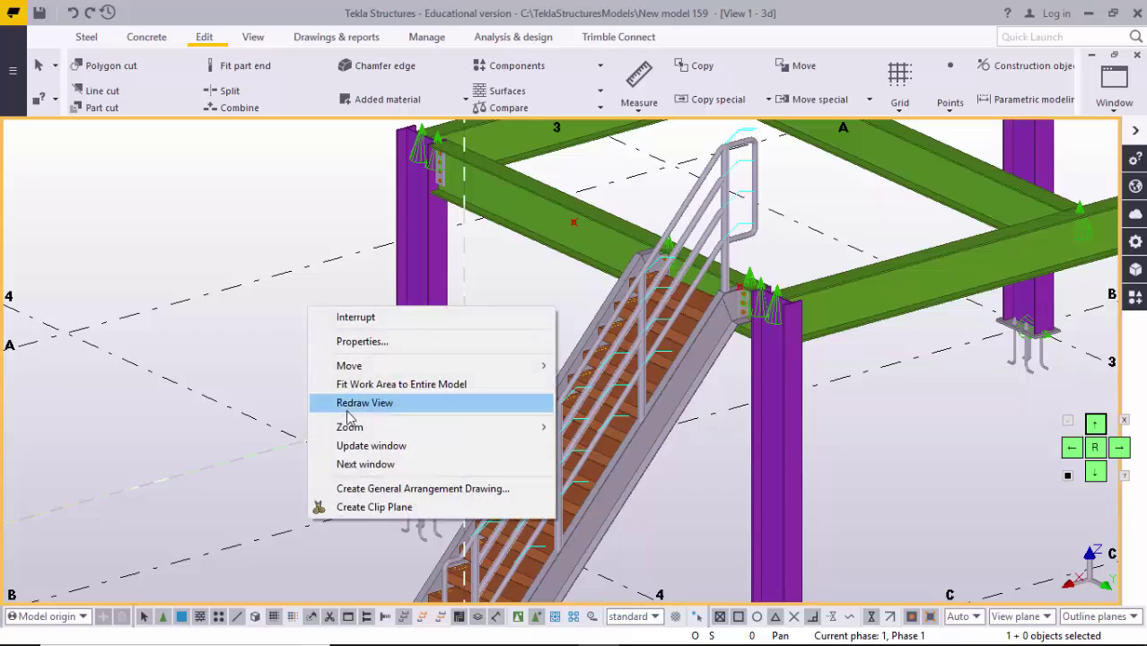
pyautogui.click(357, 406)
# Step: Examine the new stair railing from the front and side, including its rails and looped end returns
pyautogui.moveTo(643, 501); pyautogui.dragTo(700, 369, button='middle')
pyautogui.scroll(3, 570, 437)
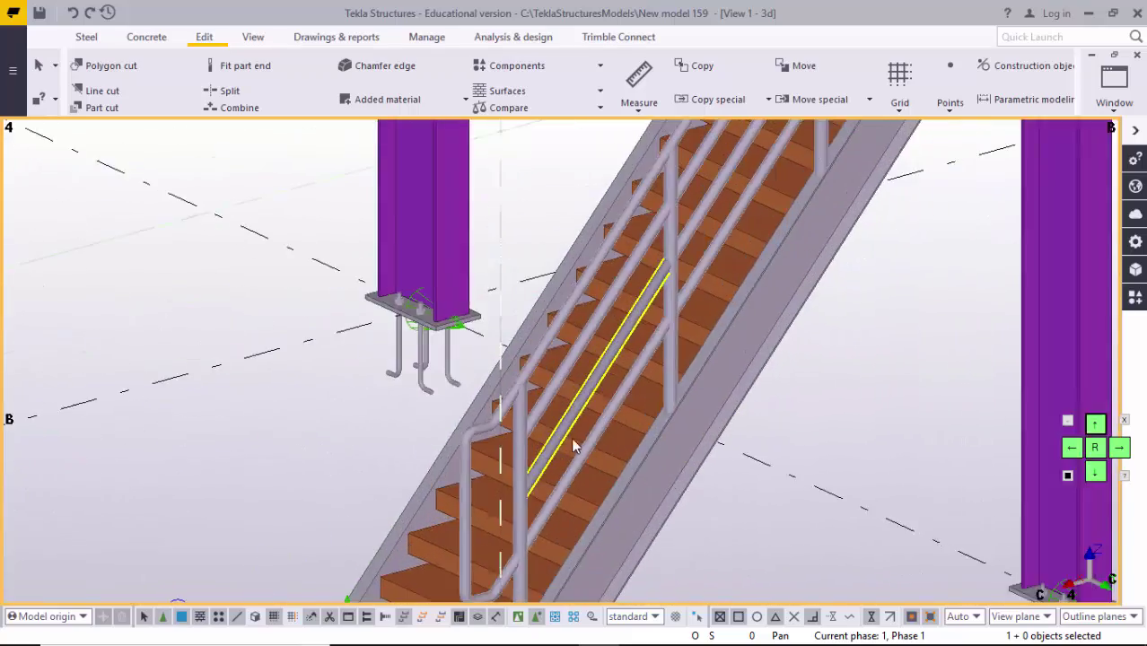
pyautogui.scroll(-6, 575, 438)
pyautogui.keyDown('ctrl'); pyautogui.moveTo(594, 449); pyautogui.dragTo(929, 432, button='middle'); pyautogui.keyUp('ctrl')
pyautogui.moveTo(929, 431); pyautogui.dragTo(348, 386)
pyautogui.scroll(3, 435, 392)
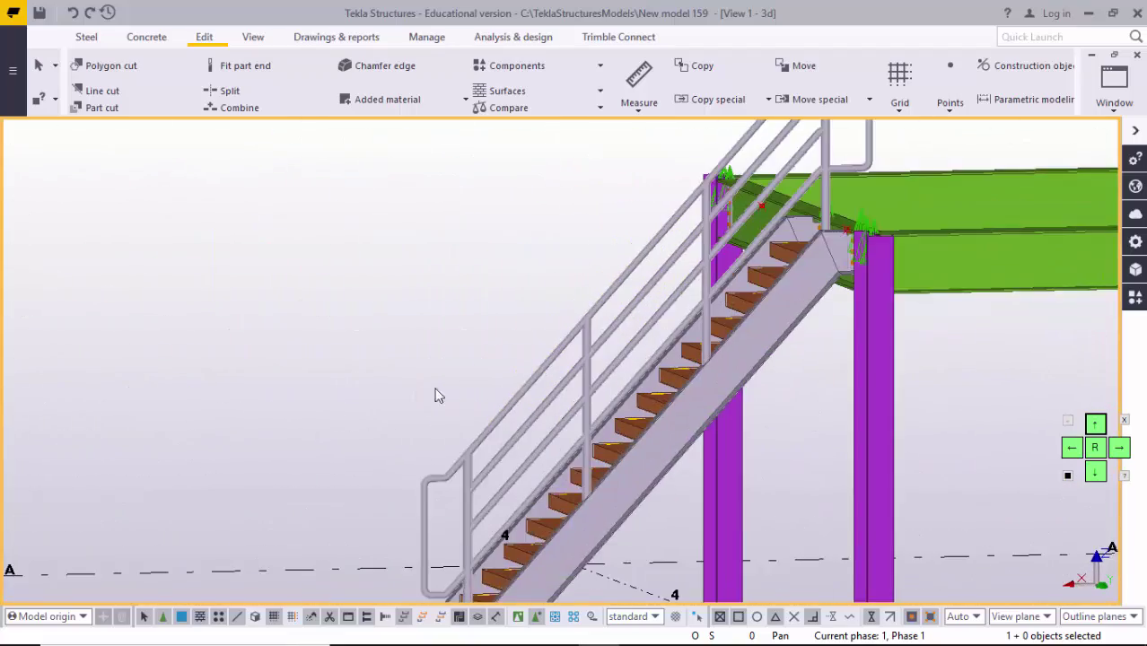
pyautogui.scroll(-3, 490, 418)
pyautogui.keyDown('ctrl'); pyautogui.moveTo(491, 416); pyautogui.dragTo(509, 333, button='middle'); pyautogui.keyUp('ctrl')
pyautogui.scroll(3, 509, 333)
pyautogui.scroll(-3, 518, 410)
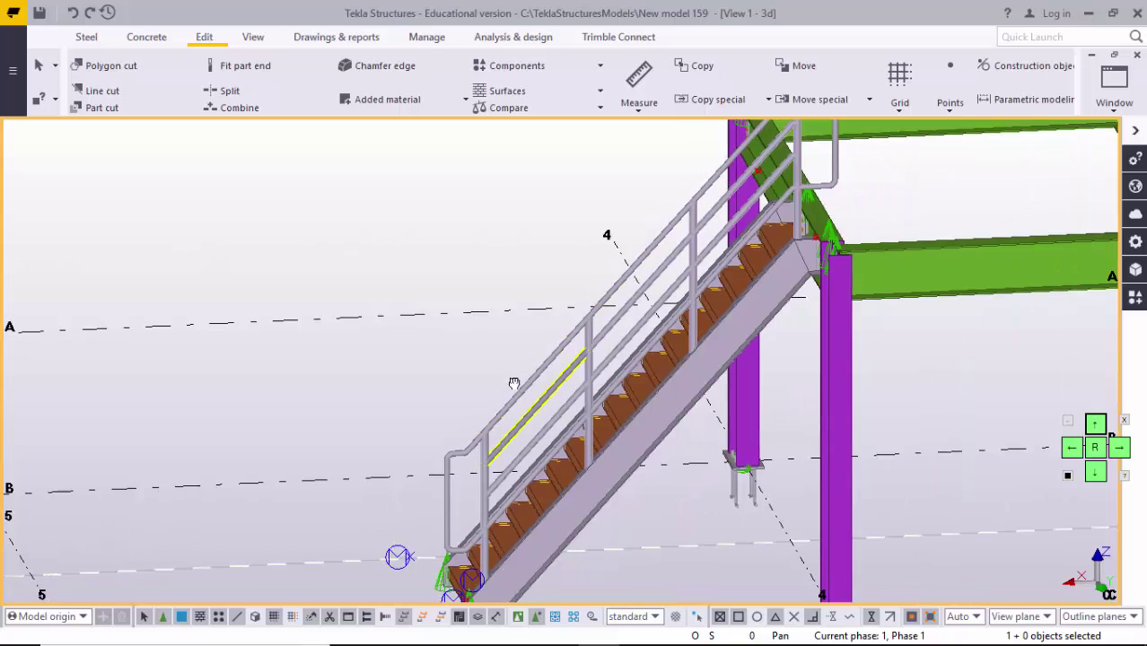
pyautogui.moveTo(514, 384); pyautogui.dragTo(518, 341, button='middle')
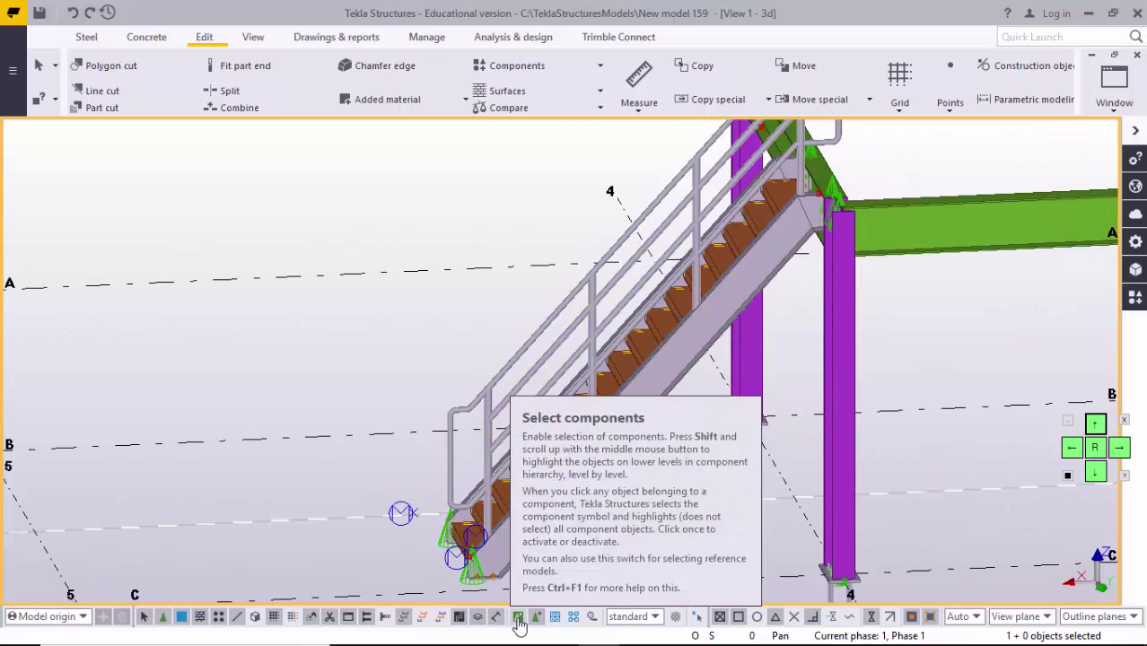
# Step: Open the component properties of the new stair railing and dismiss the general component pane
pyautogui.scroll(4, 486, 462)
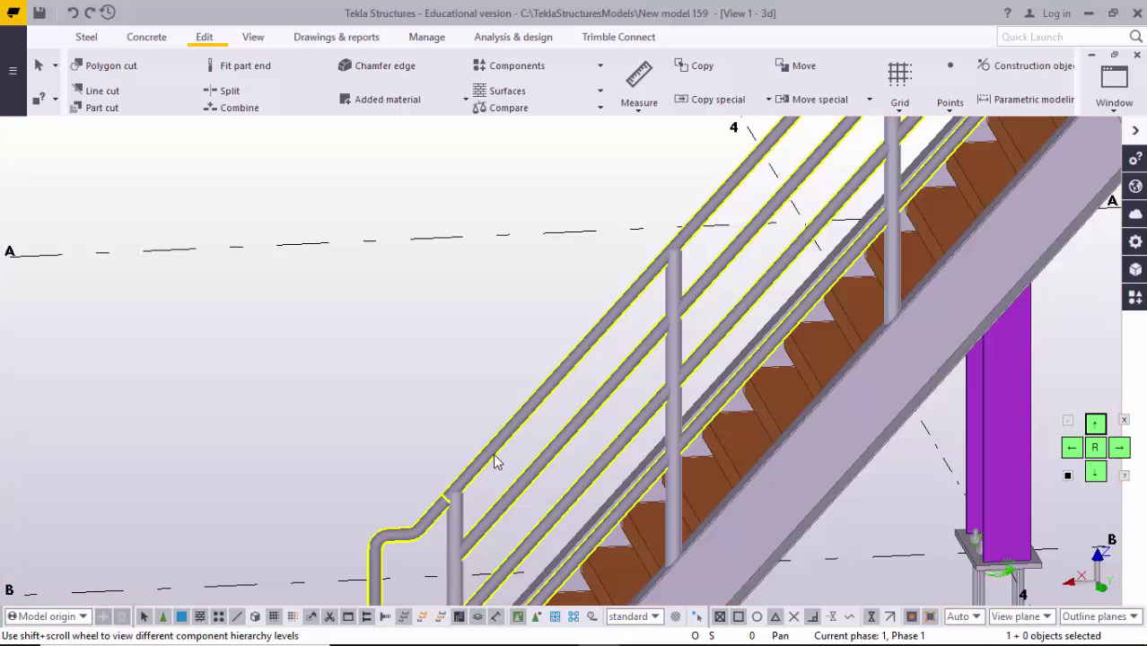
pyautogui.doubleClick(496, 461)
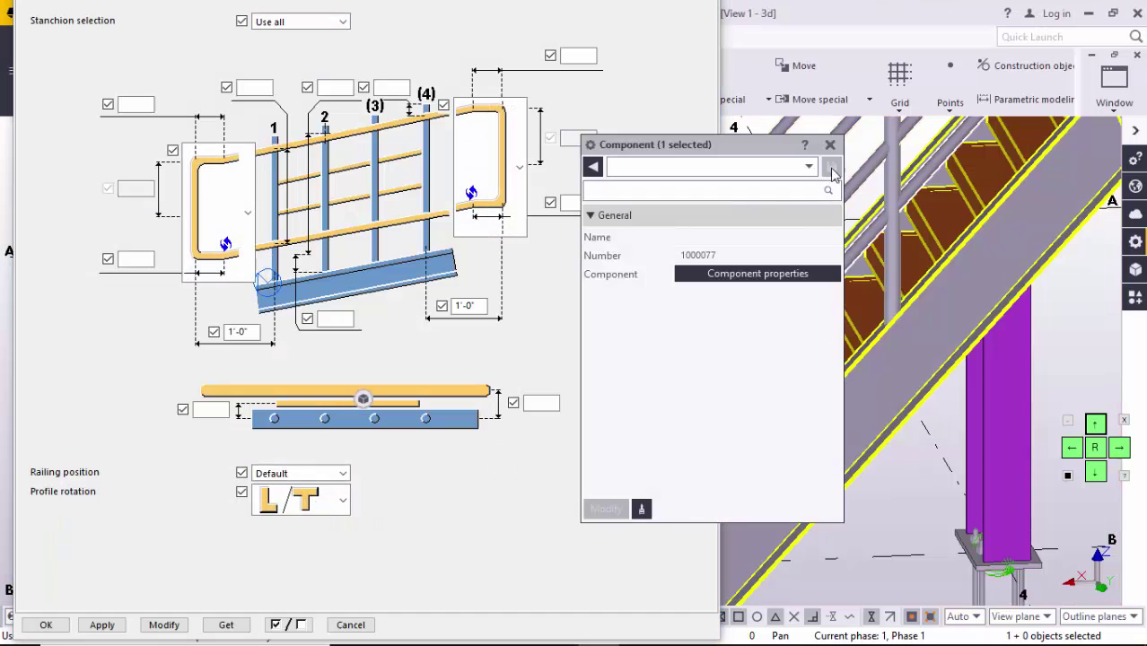
pyautogui.click(831, 146)
pyautogui.scroll(-10, 777, 374)
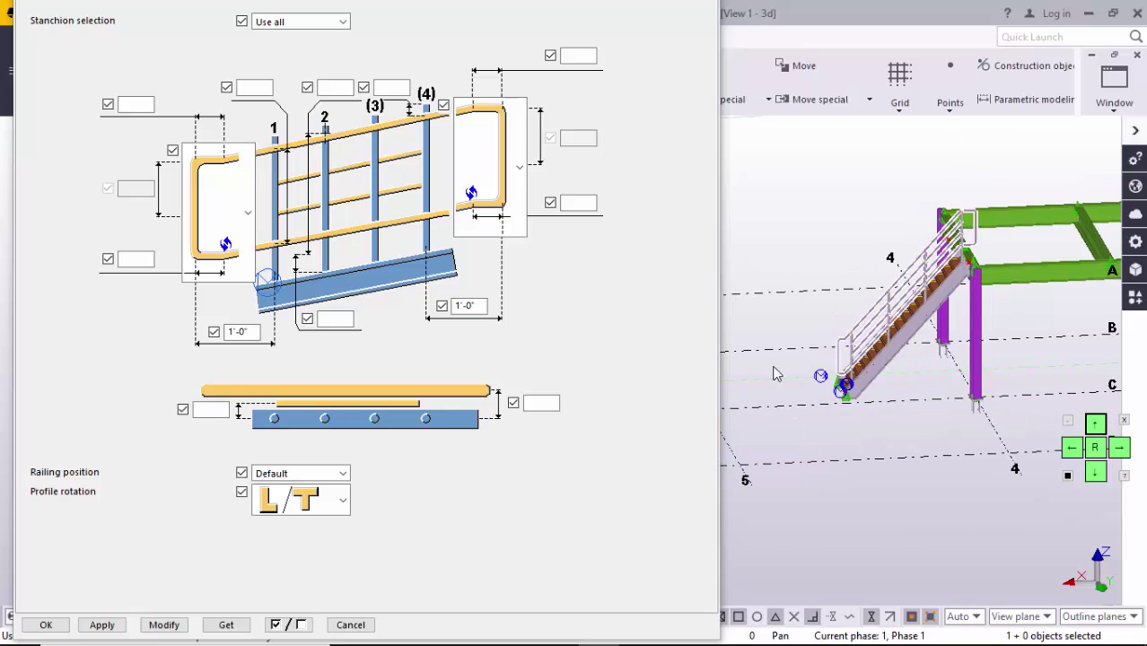
pyautogui.scroll(6, 806, 352)
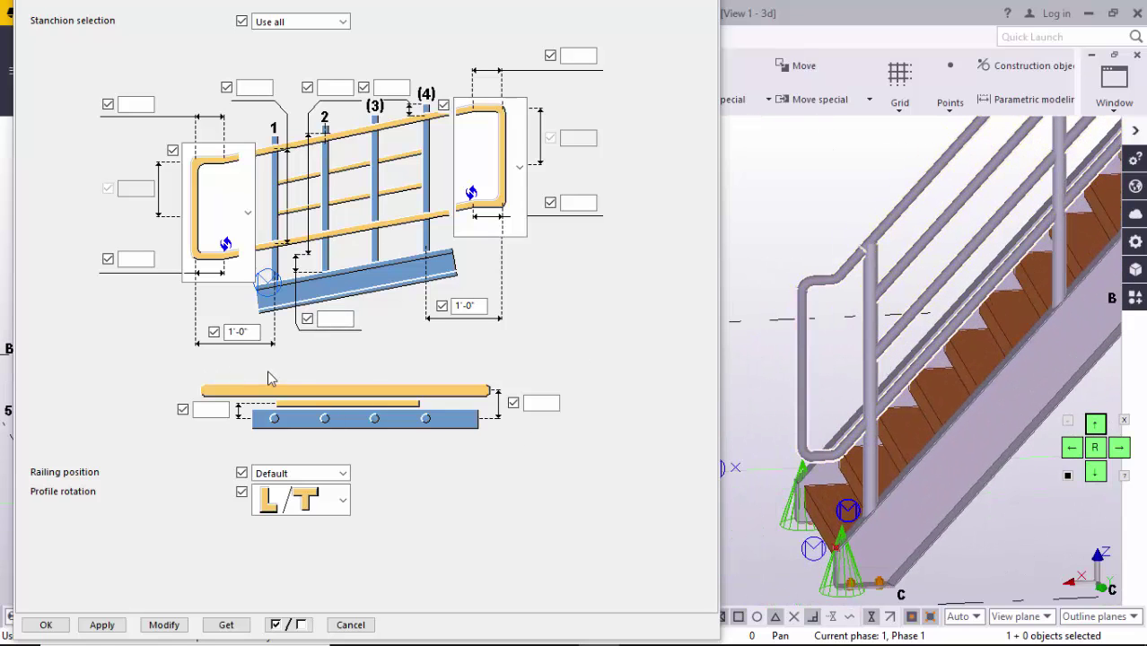
# Step: Set the railing's start and end extensions beyond the outer stanchions to 10" and modify the railing with these values
pyautogui.moveTo(251, 333); pyautogui.dragTo(217, 334)
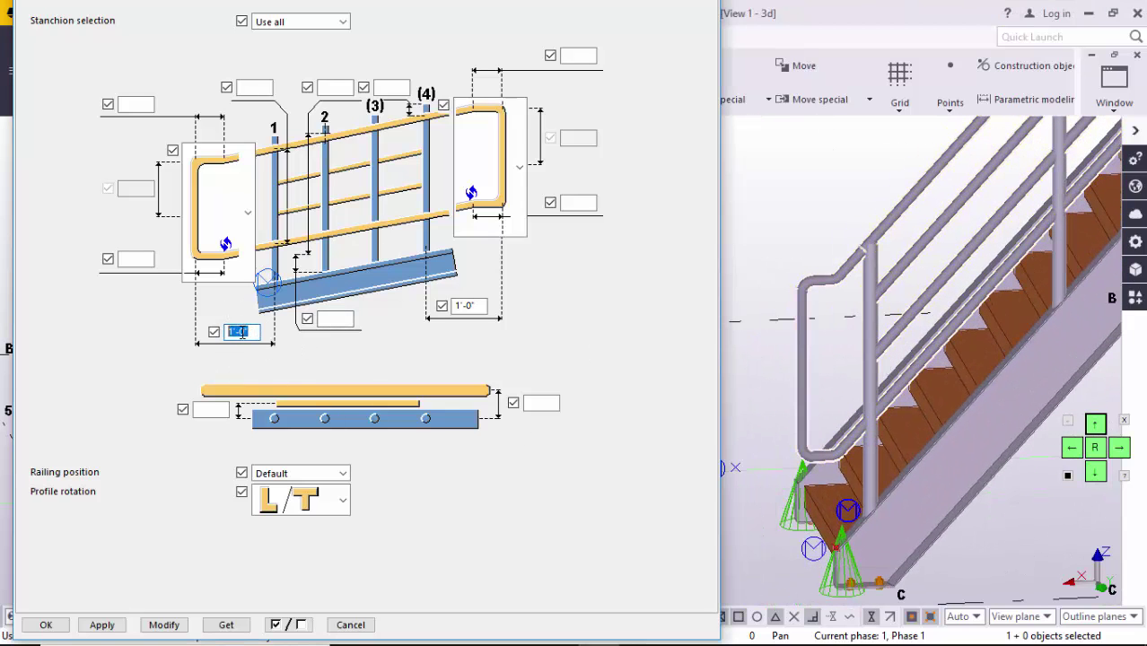
pyautogui.scroll(3, 864, 440)
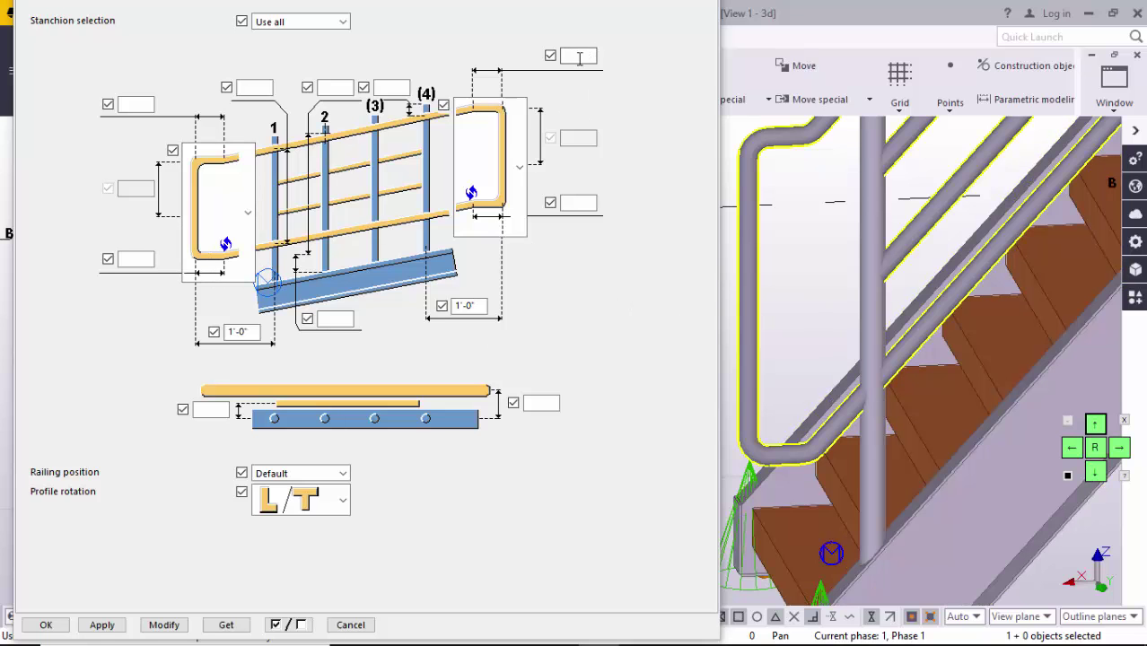
pyautogui.scroll(-6, 927, 283)
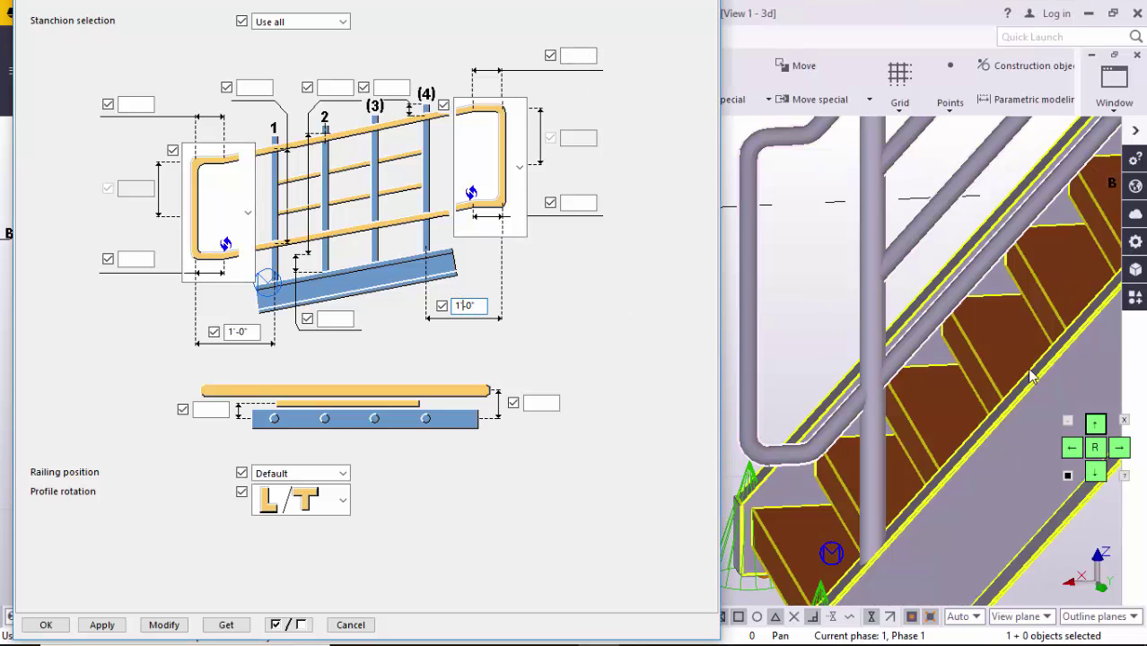
pyautogui.scroll(6, 927, 284)
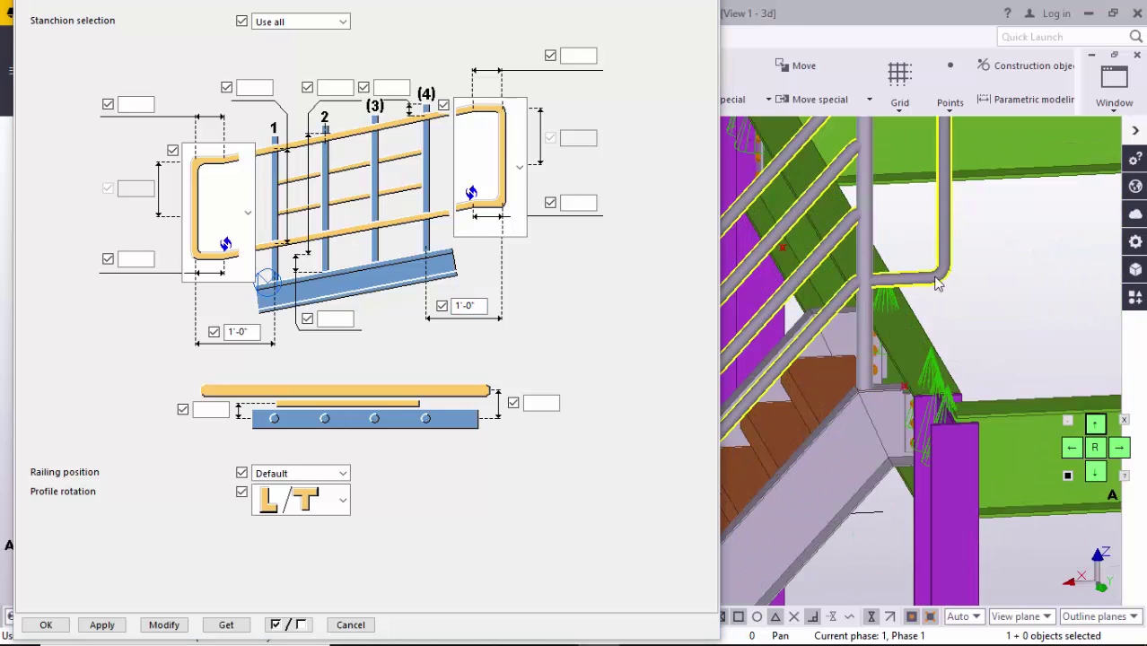
pyautogui.scroll(-5, 834, 350)
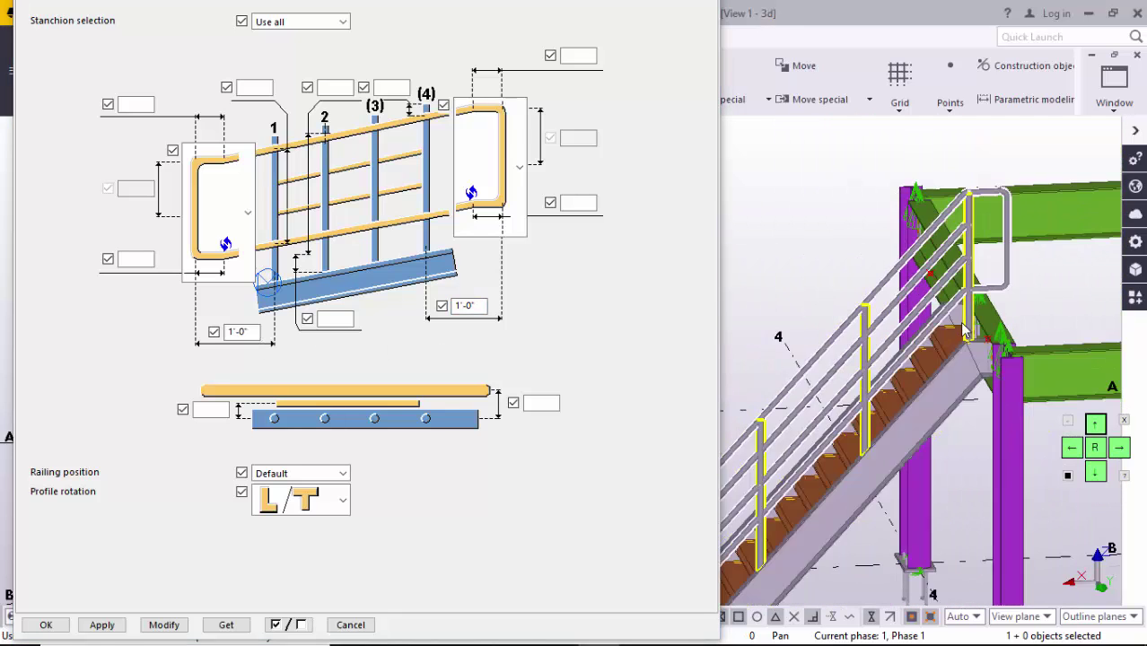
pyautogui.scroll(4, 917, 382)
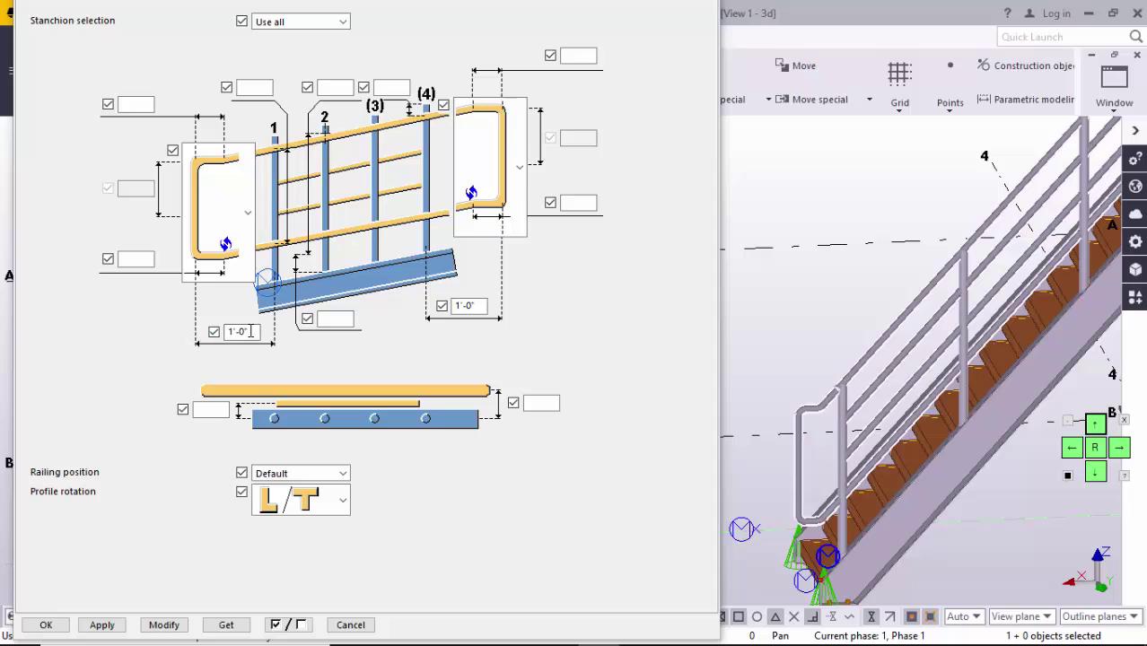
pyautogui.moveTo(250, 331); pyautogui.dragTo(117, 327)
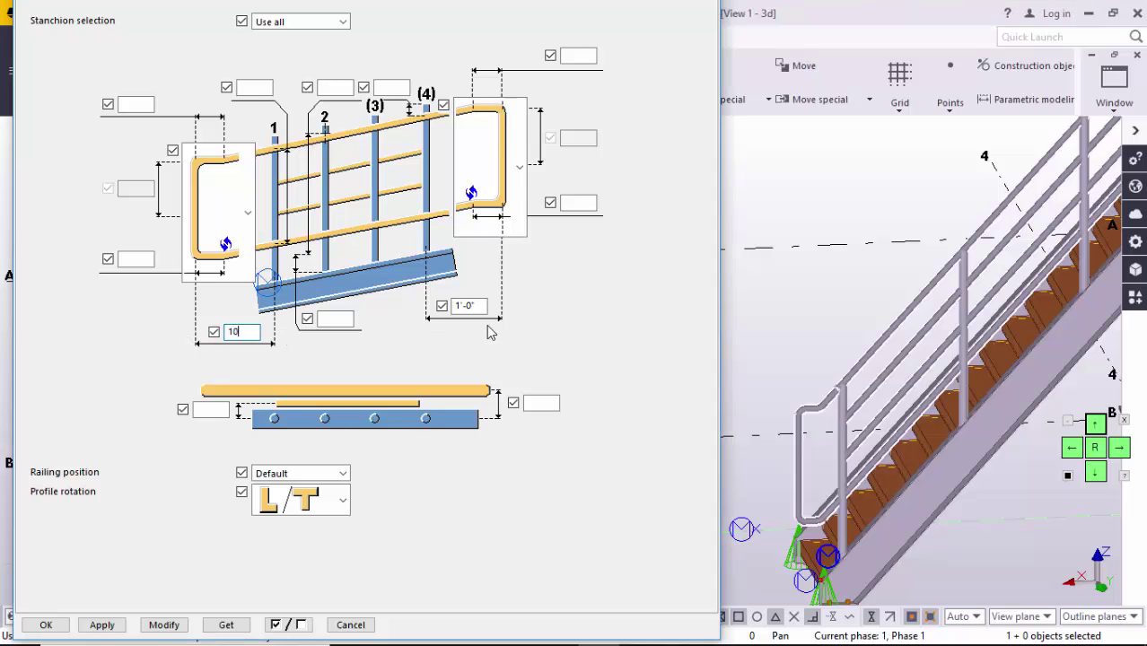
pyautogui.moveTo(485, 305); pyautogui.dragTo(373, 318)
pyautogui.write('10')
pyautogui.scroll(3, 790, 485)
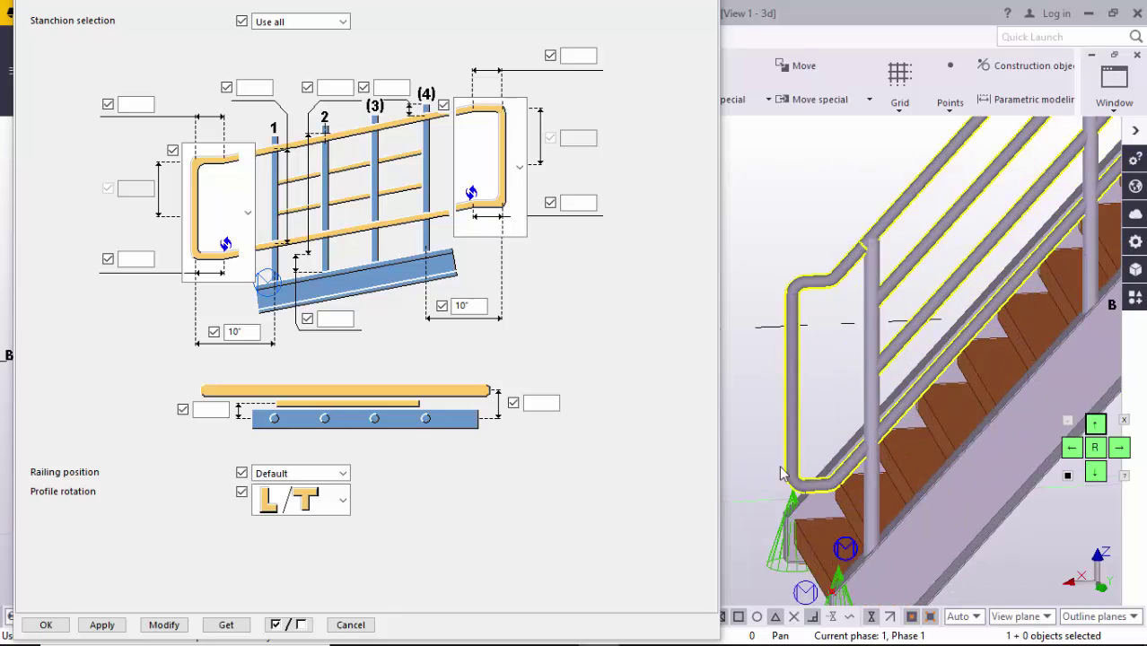
pyautogui.click(175, 628)
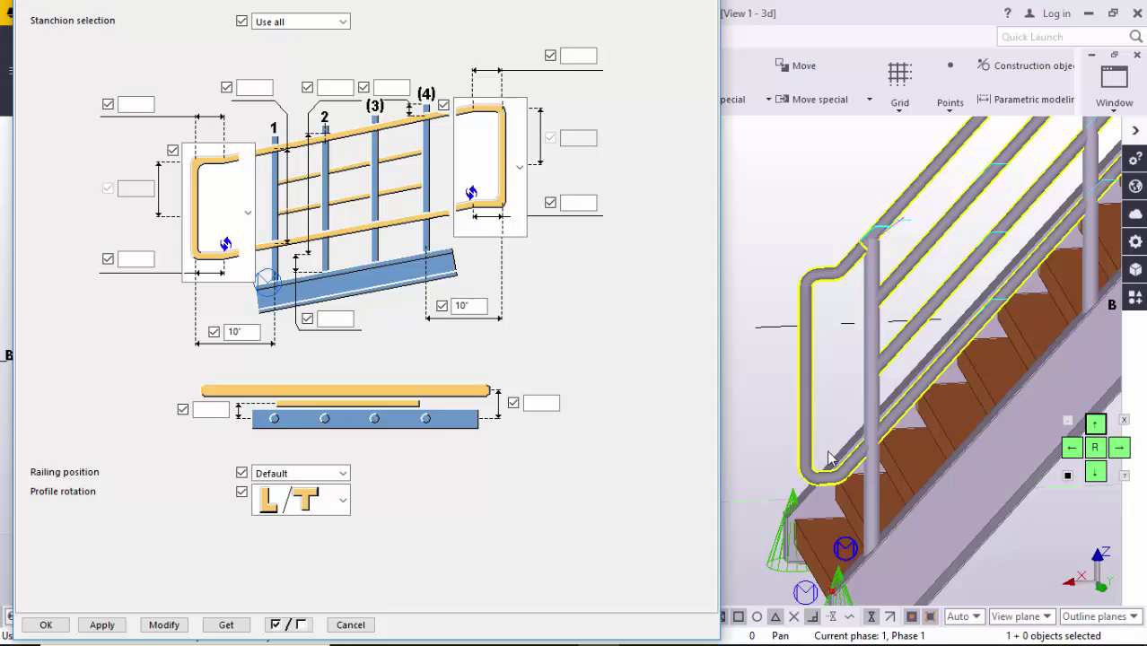
pyautogui.click(163, 625)
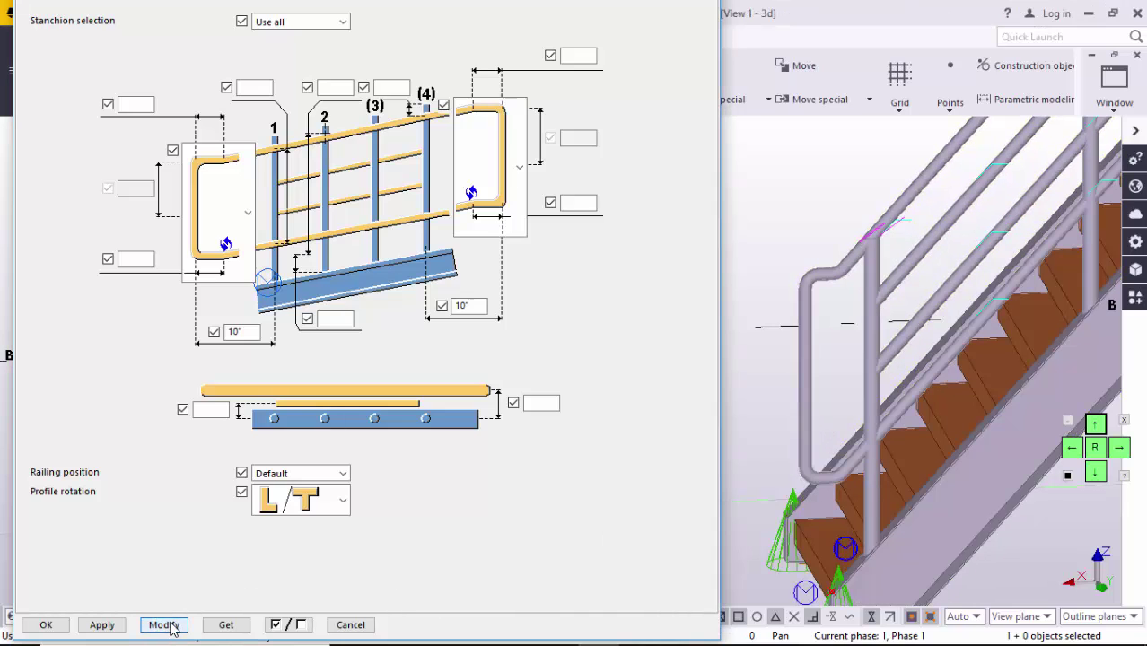
# Step: Examine the lower end return and its joint at the first stanchion, then review the railing's general rail parameters
pyautogui.scroll(-2, 863, 453)
pyautogui.scroll(4, 864, 454)
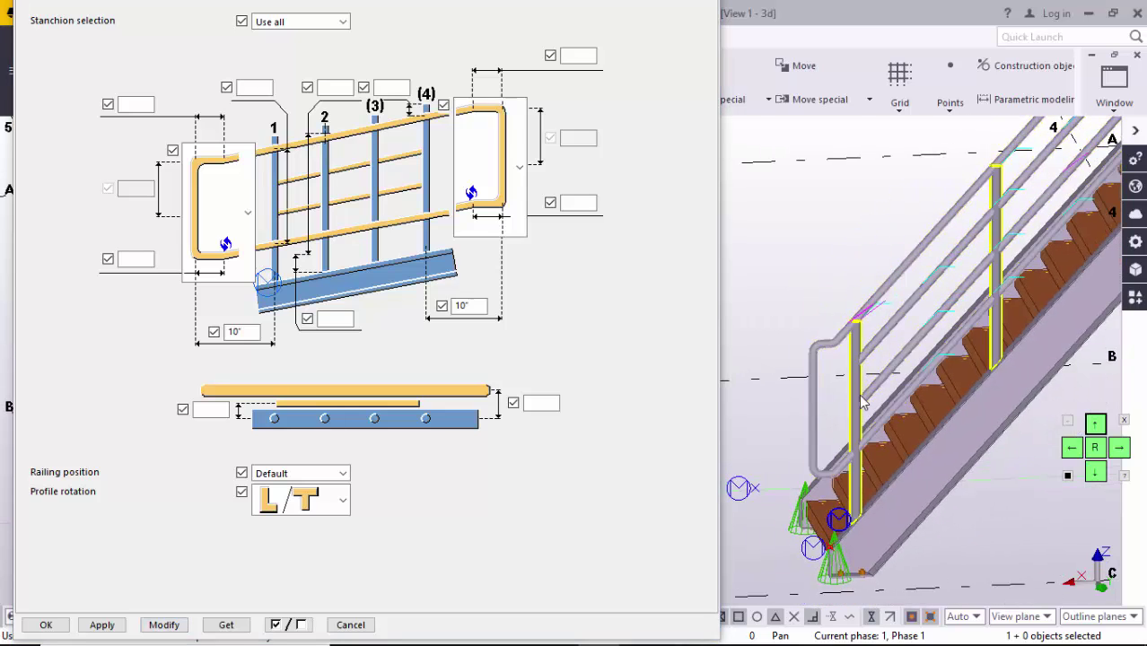
pyautogui.moveTo(853, 507); pyautogui.dragTo(849, 457, button='middle')
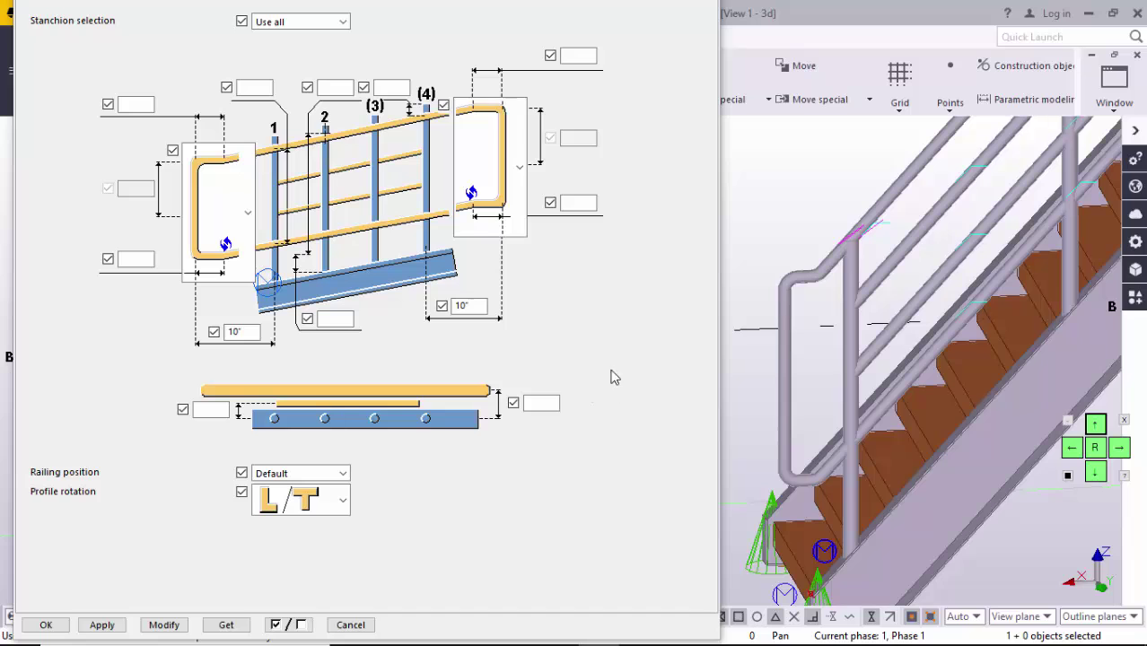
pyautogui.moveTo(813, 331); pyautogui.dragTo(813, 357, button='middle')
pyautogui.scroll(5, 816, 346)
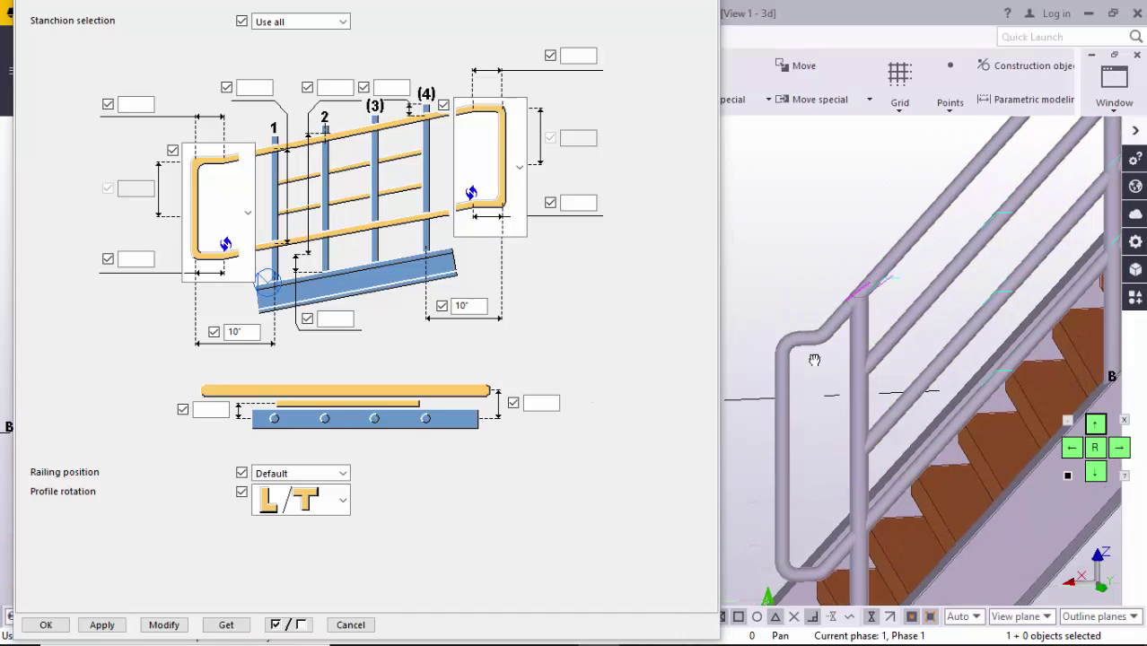
pyautogui.scroll(2, 820, 338)
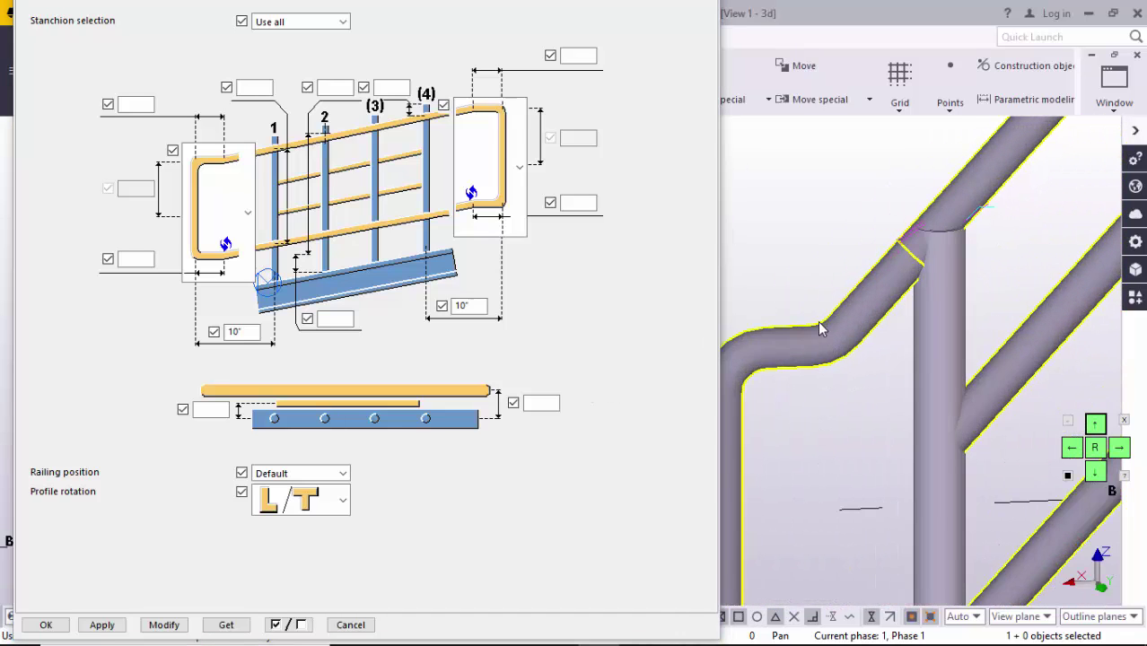
pyautogui.scroll(-2, 789, 359)
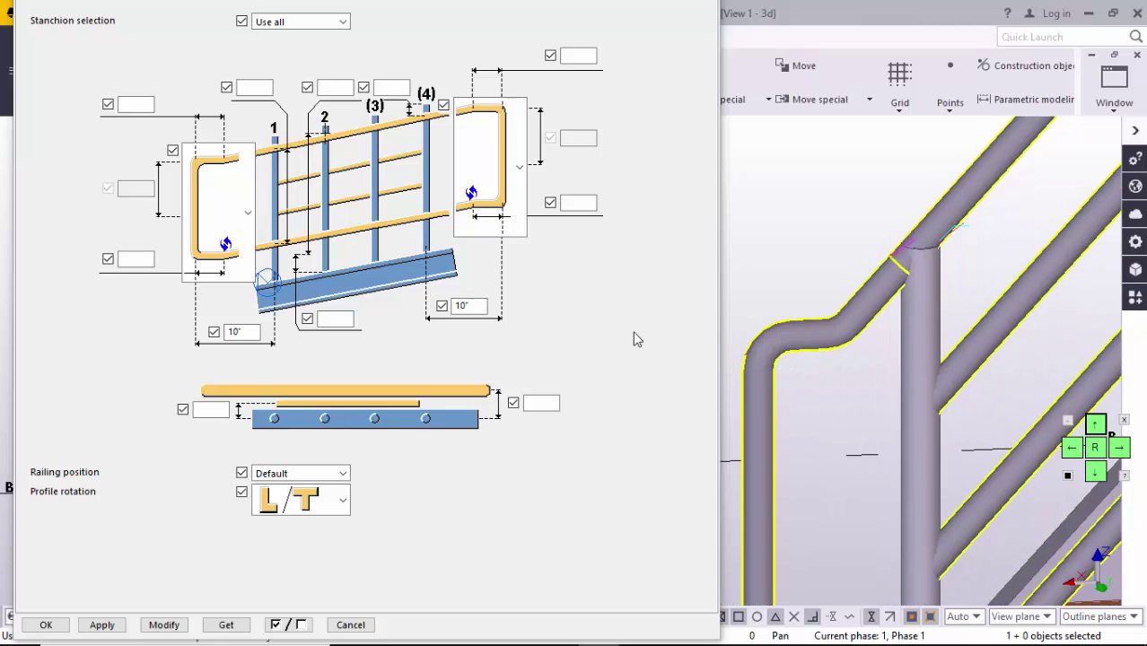
pyautogui.click(136, 104)
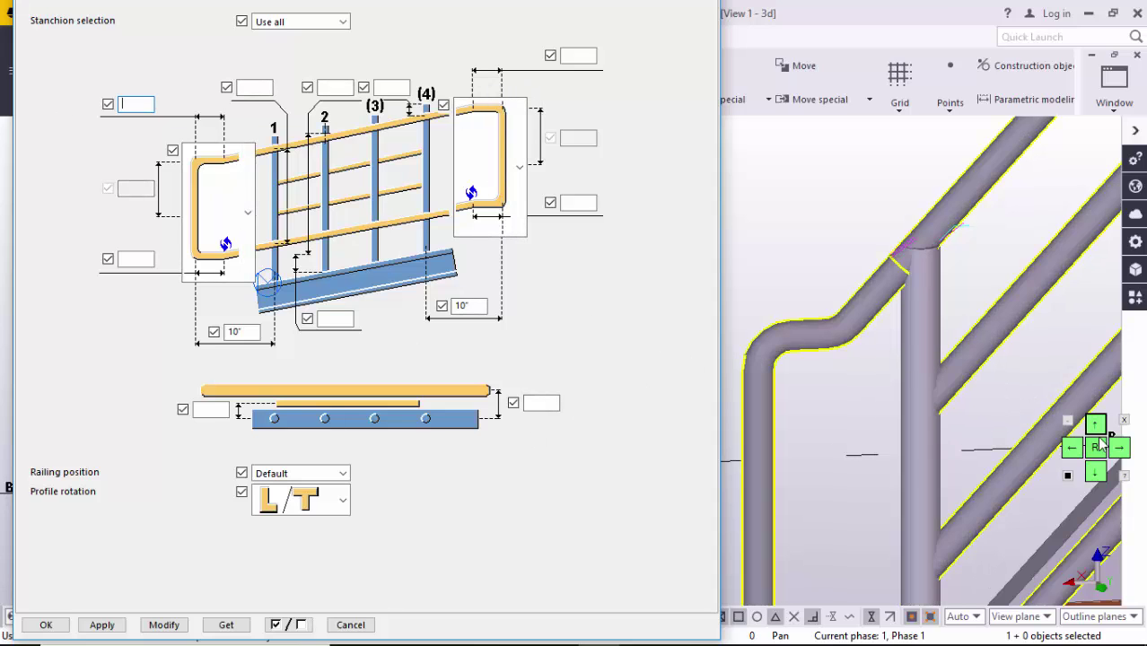
pyautogui.click(1098, 475)
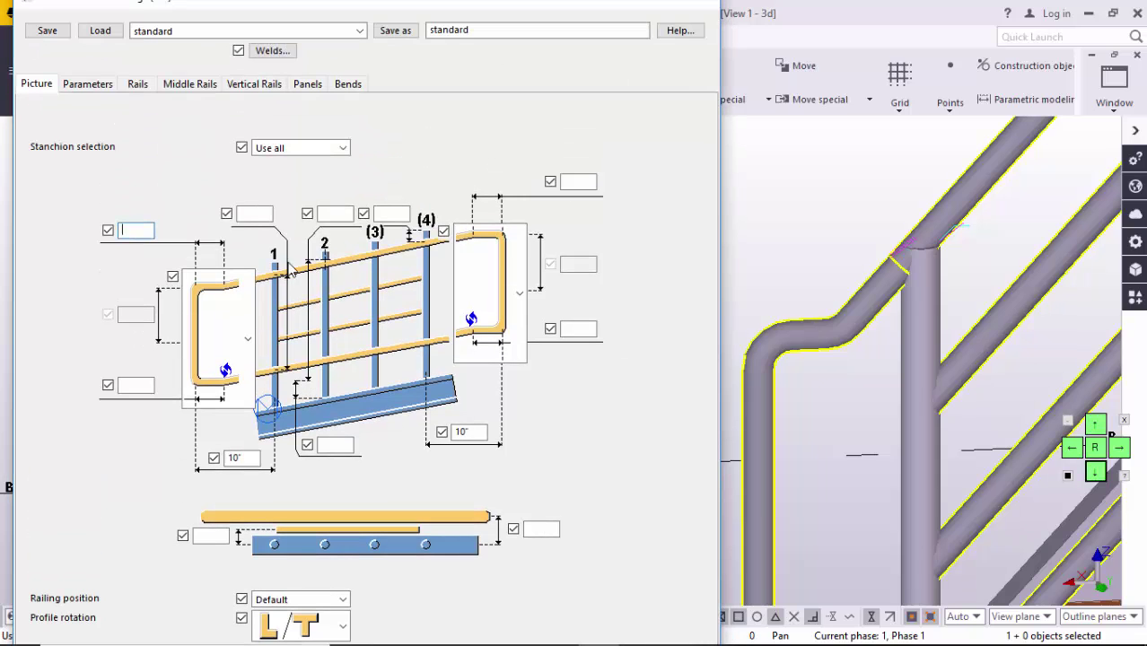
pyautogui.click(87, 84)
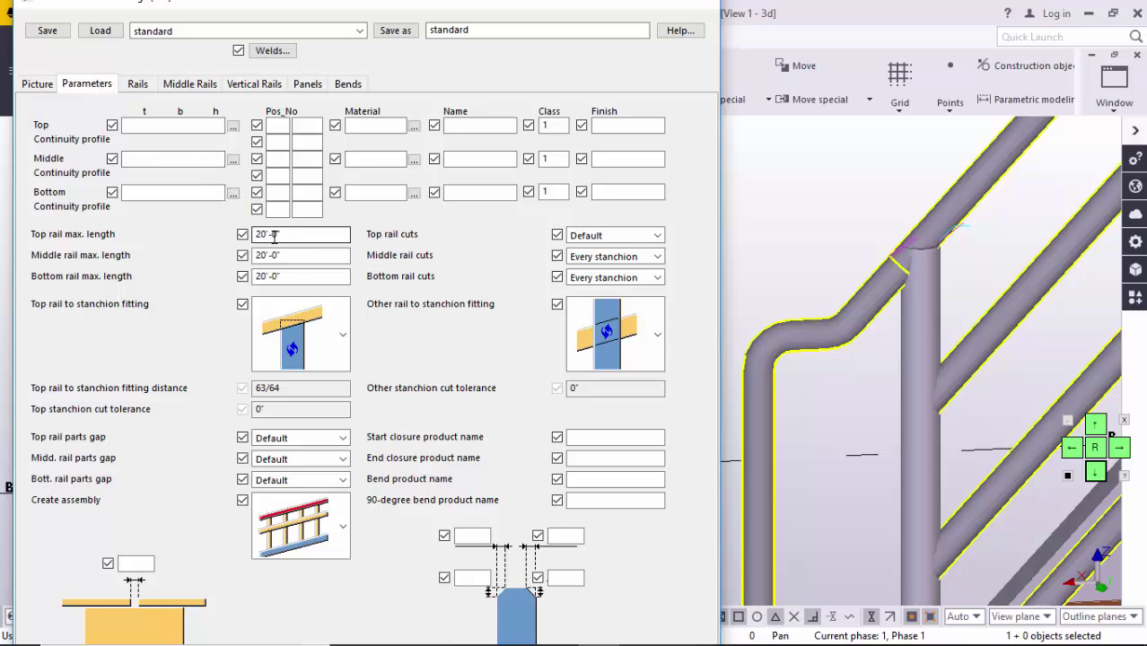
pyautogui.moveTo(827, 361); pyautogui.dragTo(800, 346, button='middle')
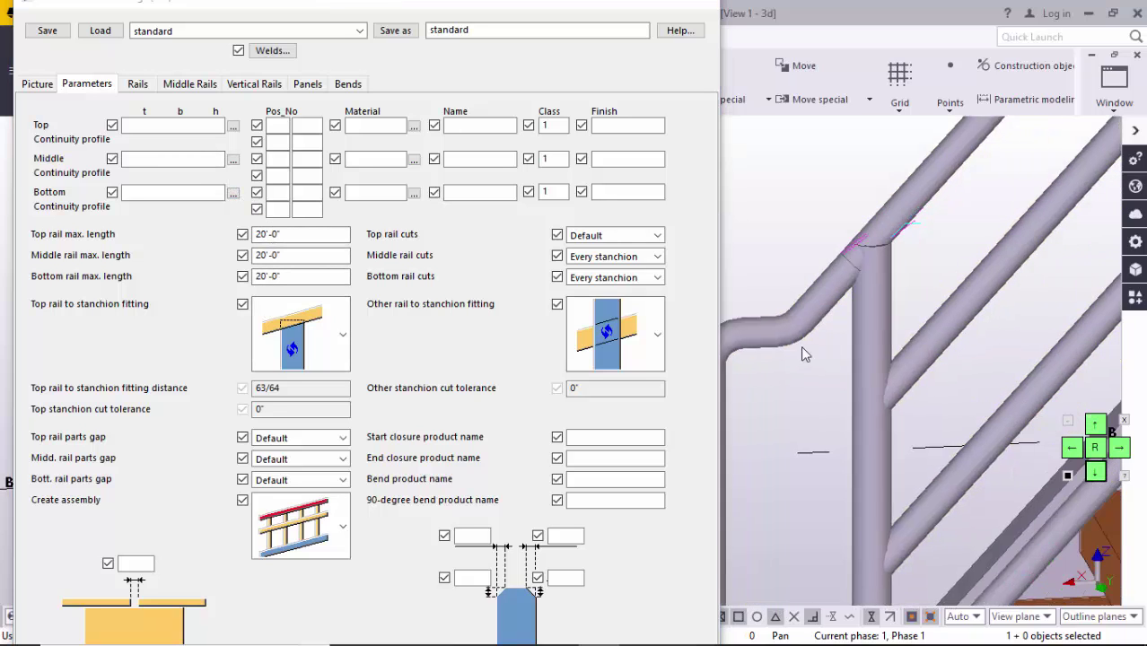
# Step: Set the top rail profile to PIPE2STD from the standard pipe profiles in the profile catalog
pyautogui.click(139, 85)
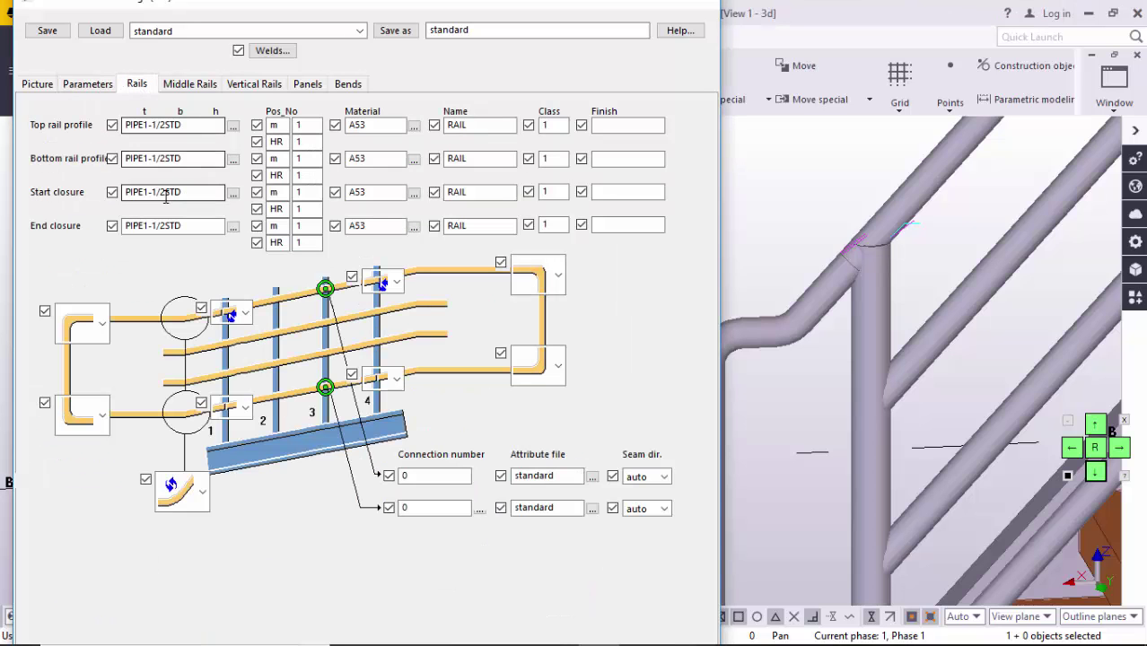
pyautogui.moveTo(842, 235); pyautogui.dragTo(696, 249, button='middle')
pyautogui.scroll(-2, 837, 285)
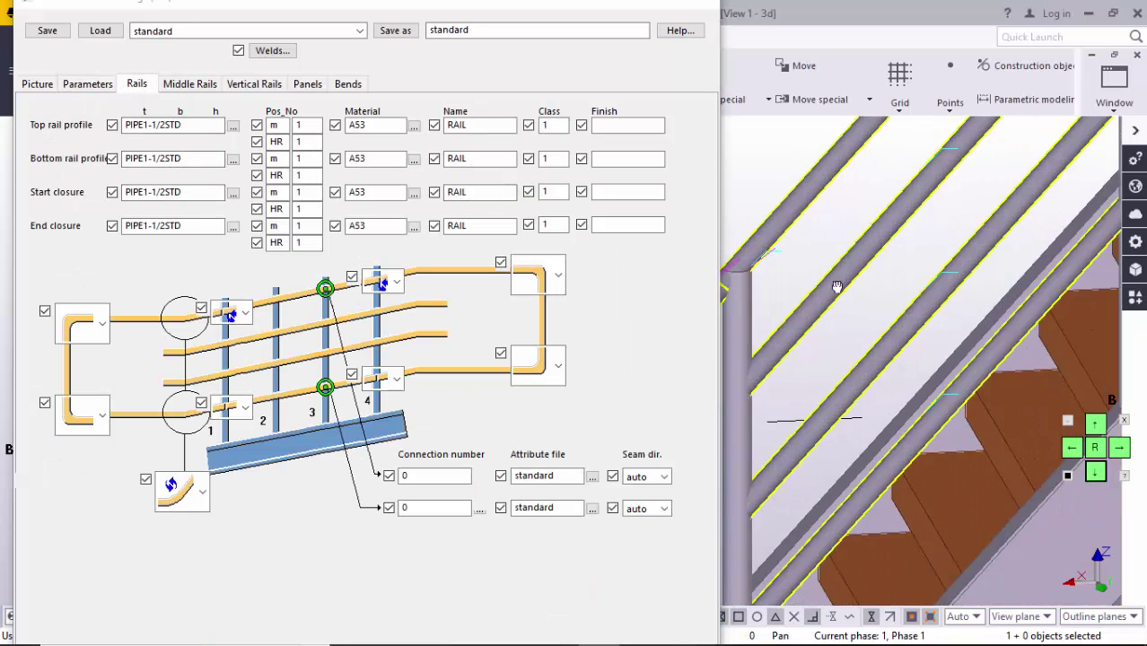
pyautogui.moveTo(838, 287); pyautogui.dragTo(786, 308, button='middle')
pyautogui.scroll(-3, 830, 281)
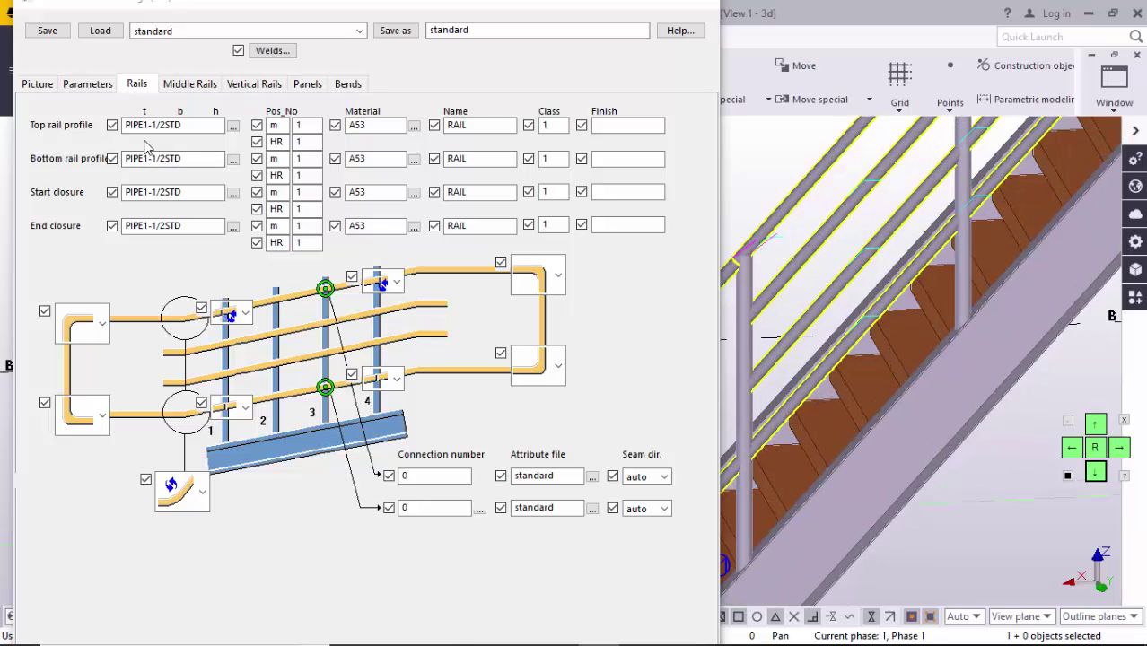
pyautogui.scroll(3, 836, 249)
pyautogui.scroll(-4, 811, 252)
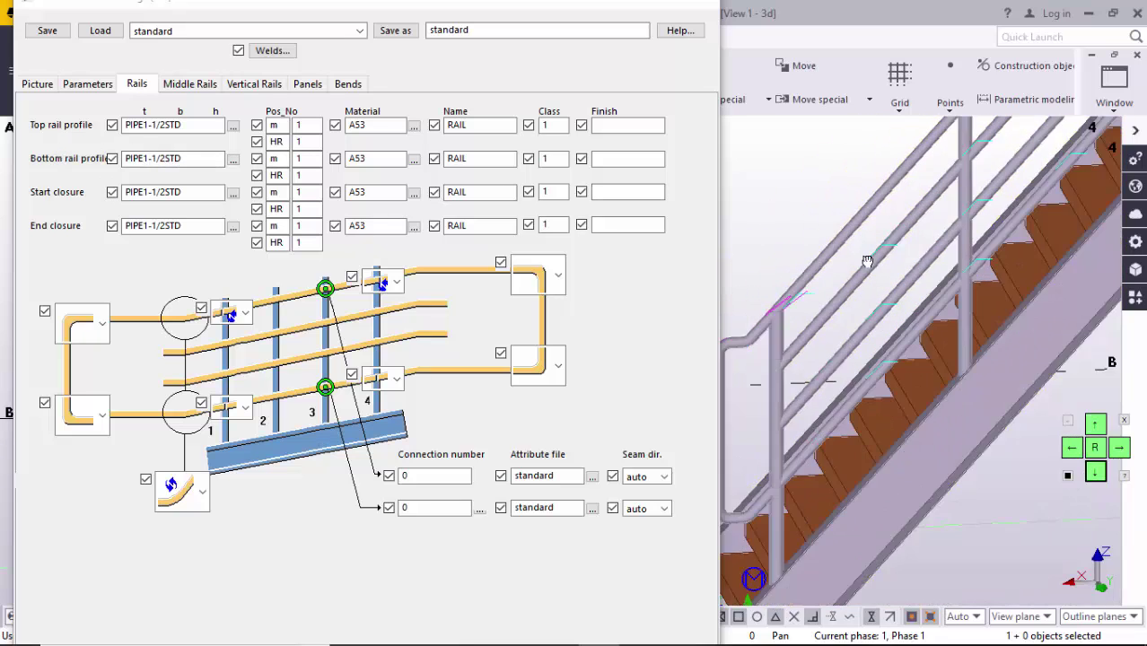
pyautogui.click(233, 125)
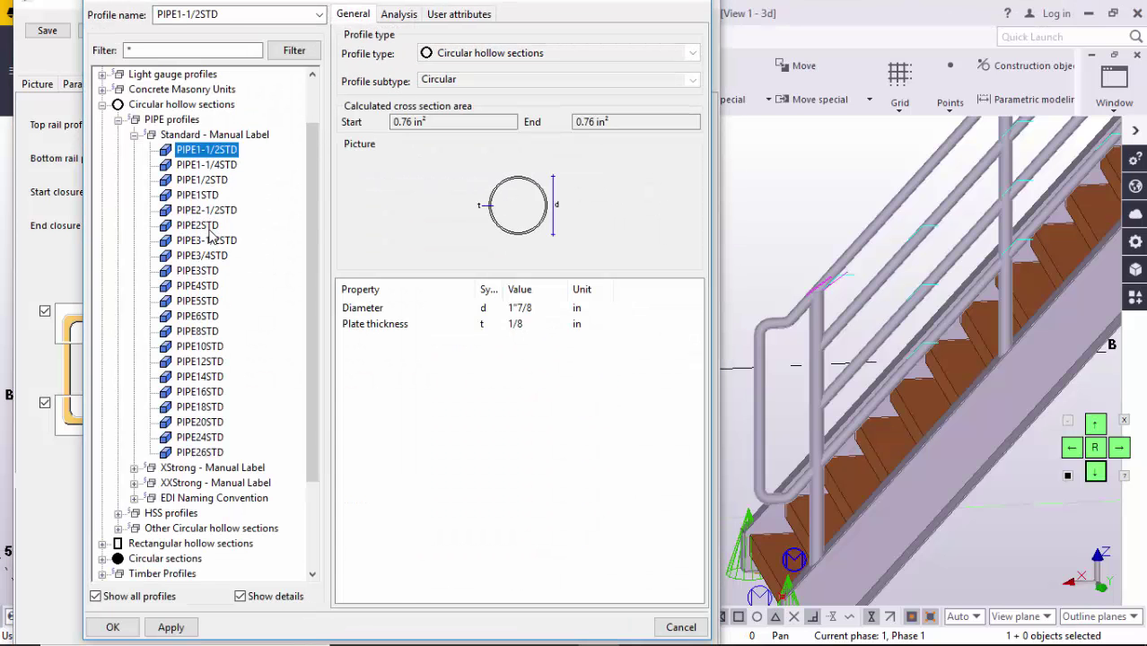
pyautogui.click(207, 227)
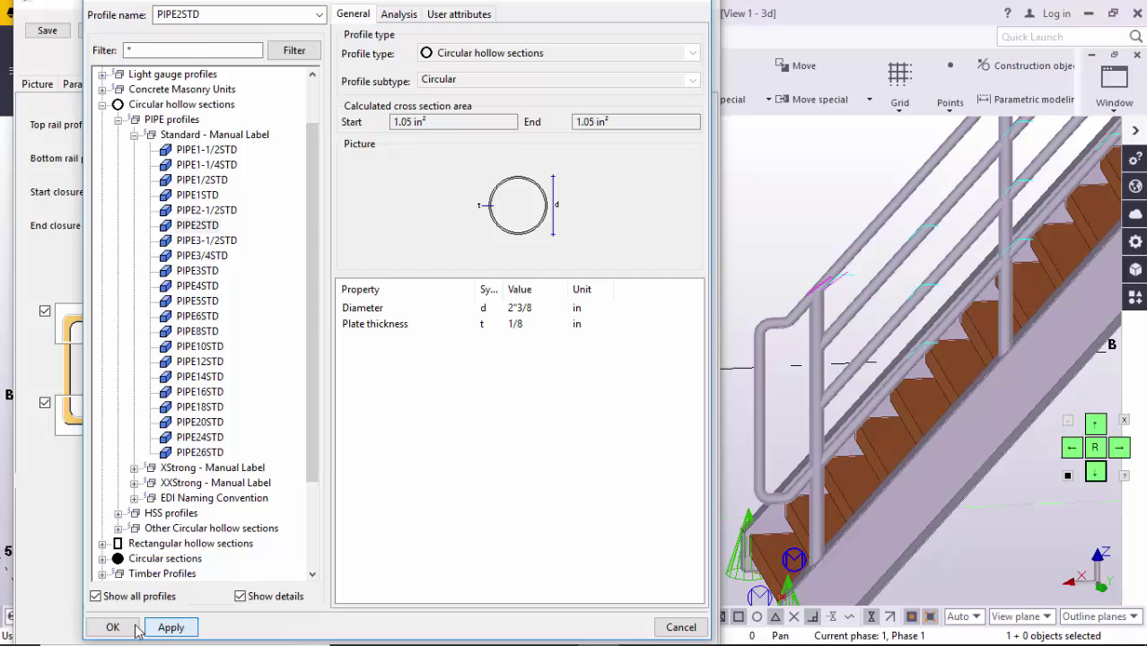
pyautogui.click(110, 625)
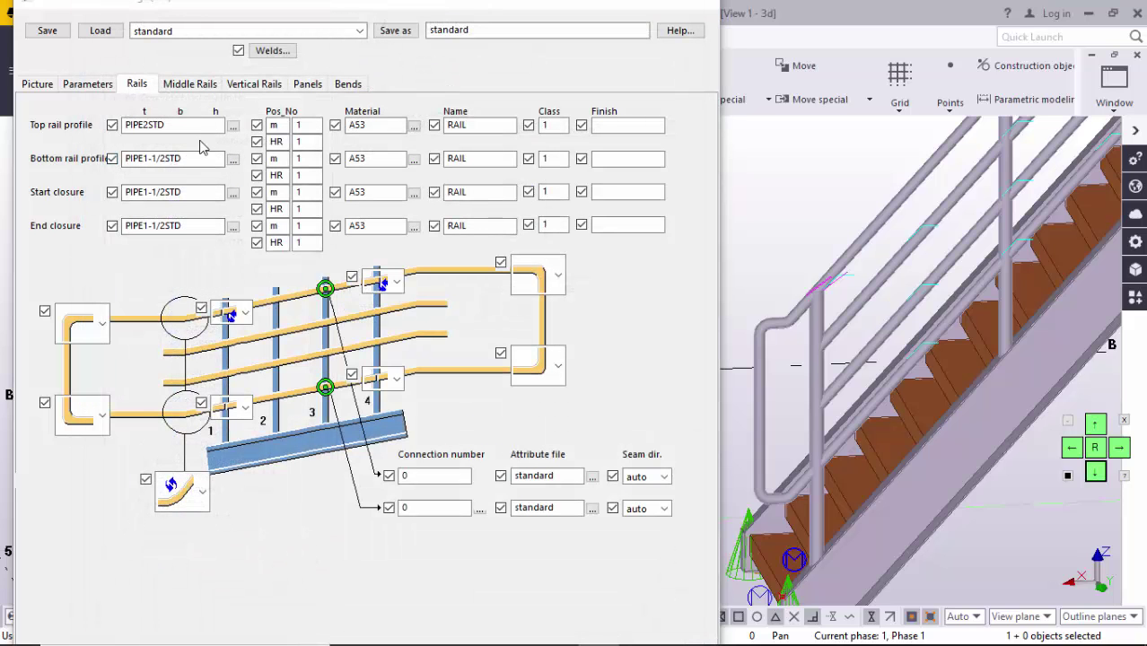
# Step: Copy the top rail's PIPE2STD profile to the bottom rail, the start closure and the end closure
pyautogui.moveTo(188, 132); pyautogui.dragTo(79, 119)
pyautogui.hotkey('ctrl', 'c')
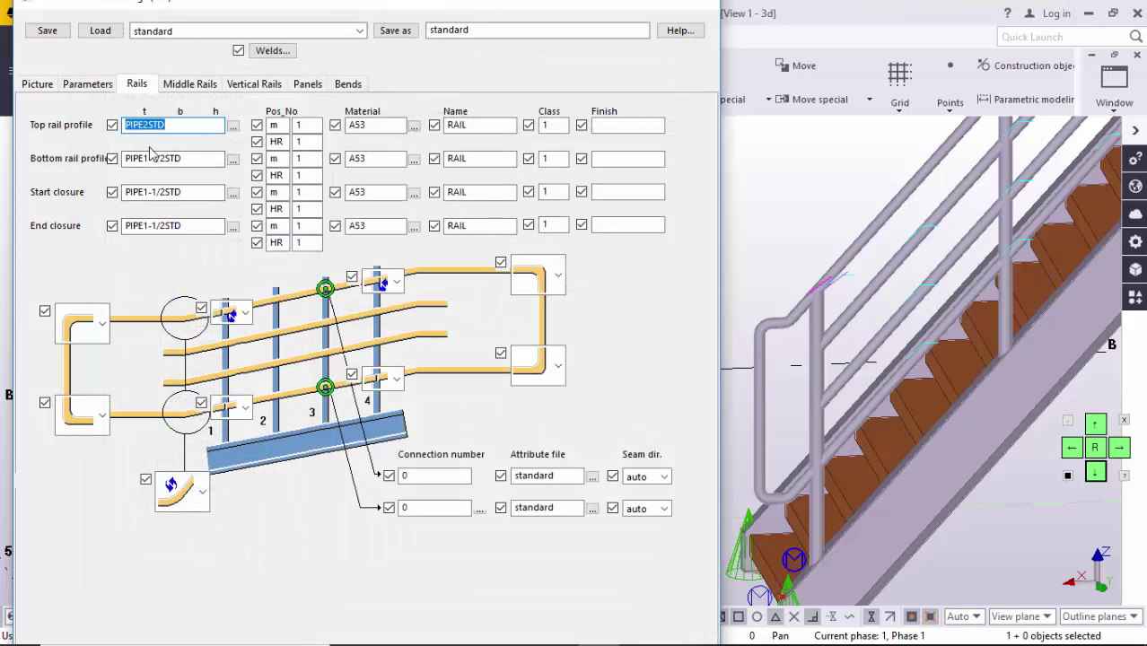
pyautogui.moveTo(187, 159); pyautogui.dragTo(44, 161)
pyautogui.hotkey('ctrl', 'v')
pyautogui.moveTo(187, 194); pyautogui.dragTo(51, 193)
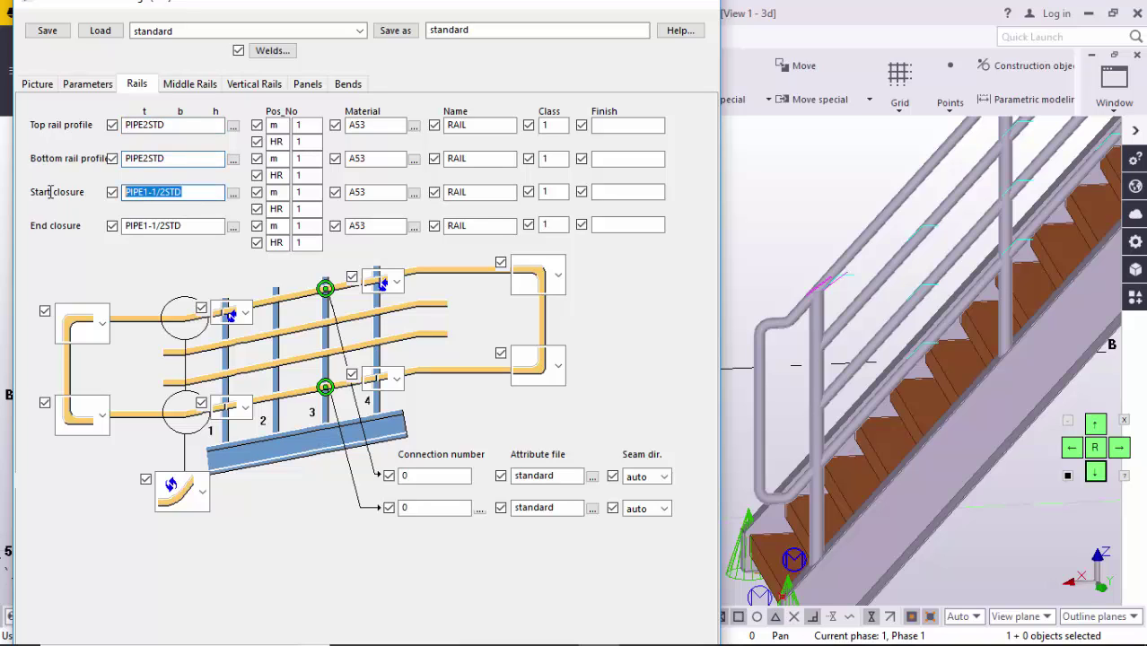
pyautogui.hotkey('ctrl', 'v')
pyautogui.moveTo(206, 226); pyautogui.dragTo(49, 229)
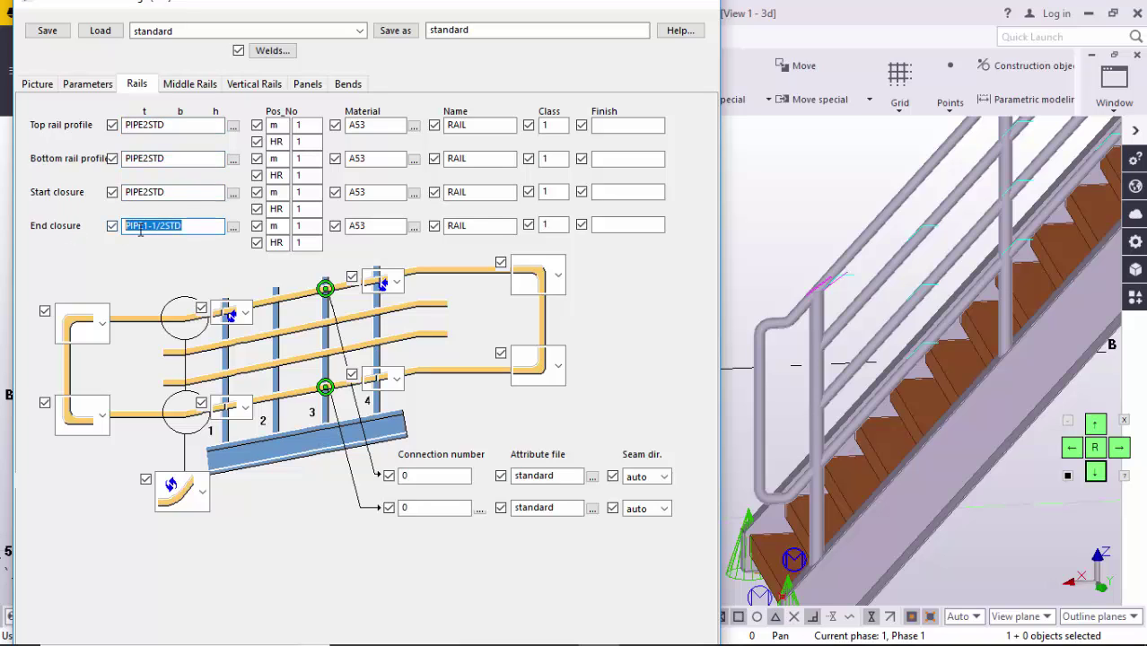
pyautogui.hotkey('ctrl', 'v')
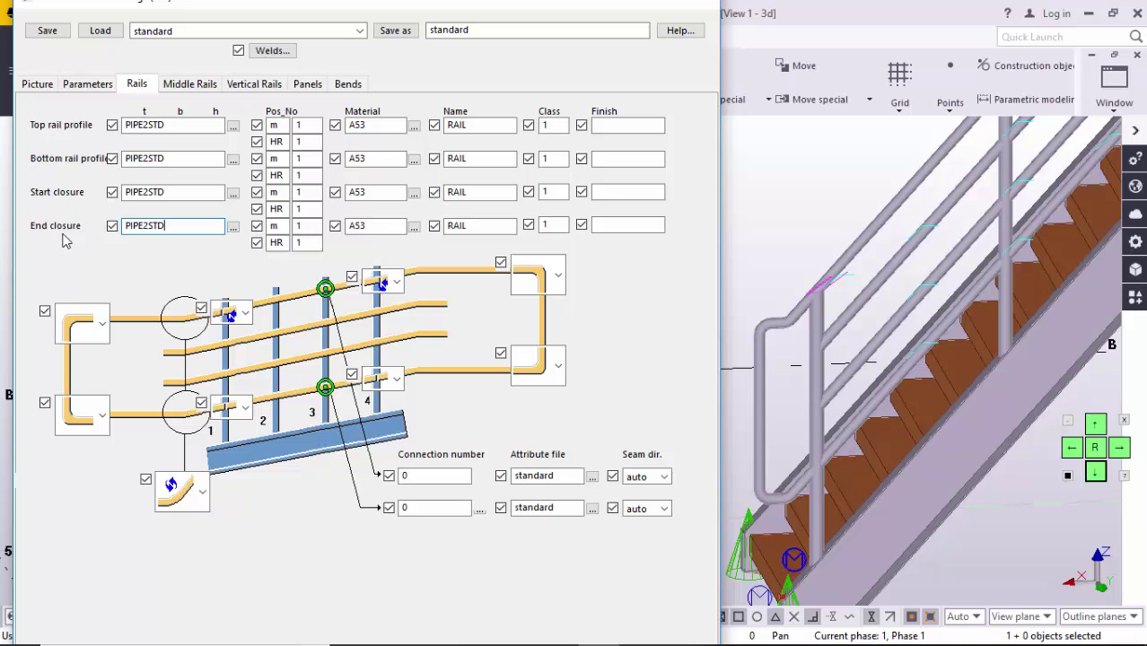
pyautogui.scroll(4, 868, 299)
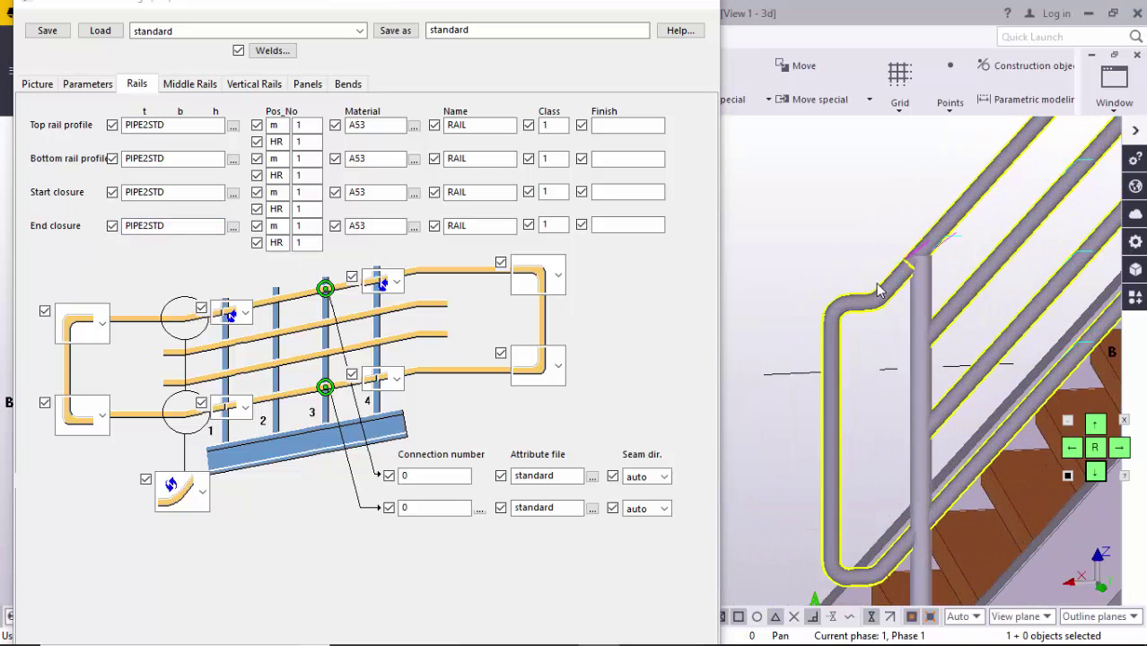
# Step: Examine the railing's lower and upper end returns and review the top rail, bottom rail and closure profile entries
pyautogui.scroll(-5, 879, 289)
pyautogui.scroll(3, 978, 287)
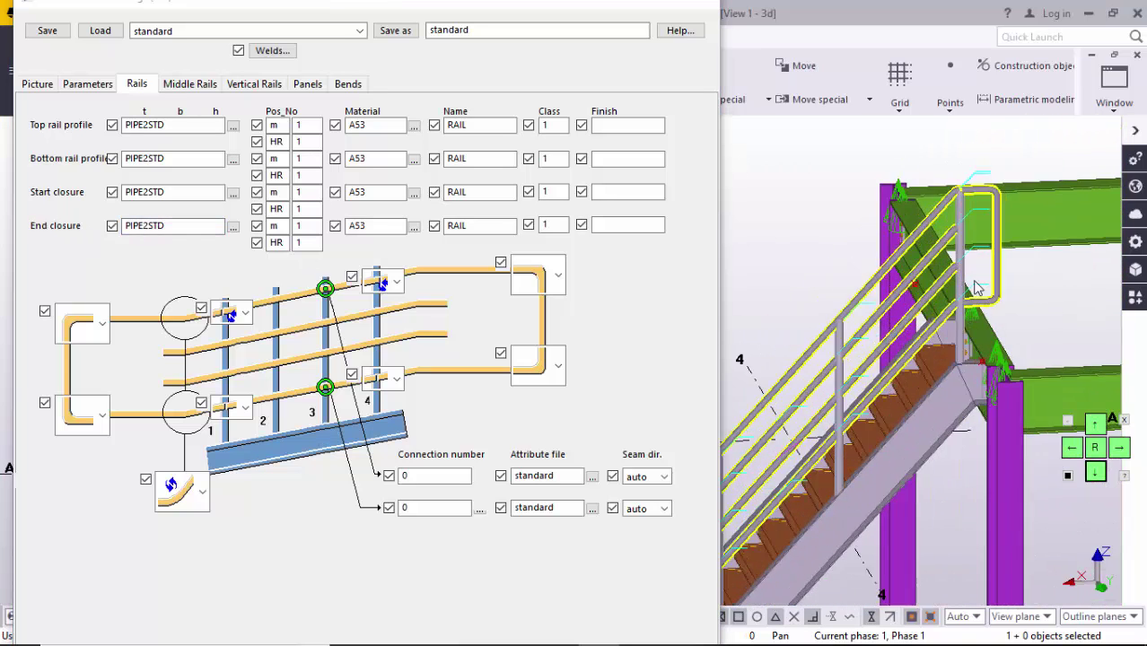
pyautogui.scroll(-4, 977, 287)
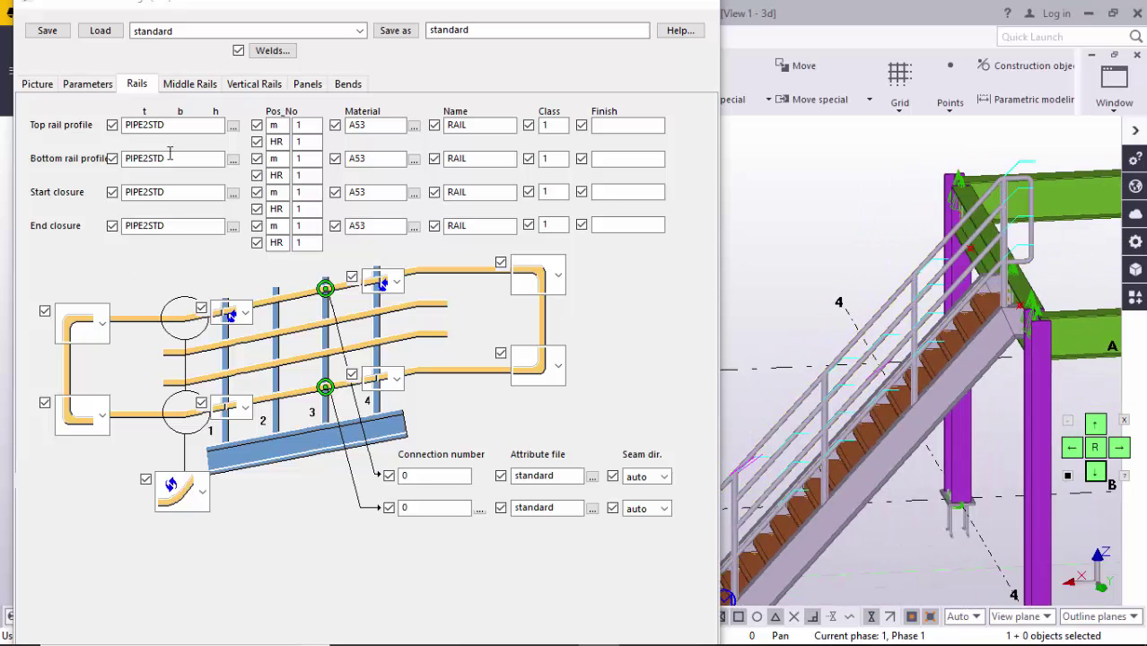
pyautogui.click(167, 126)
pyautogui.click(172, 163)
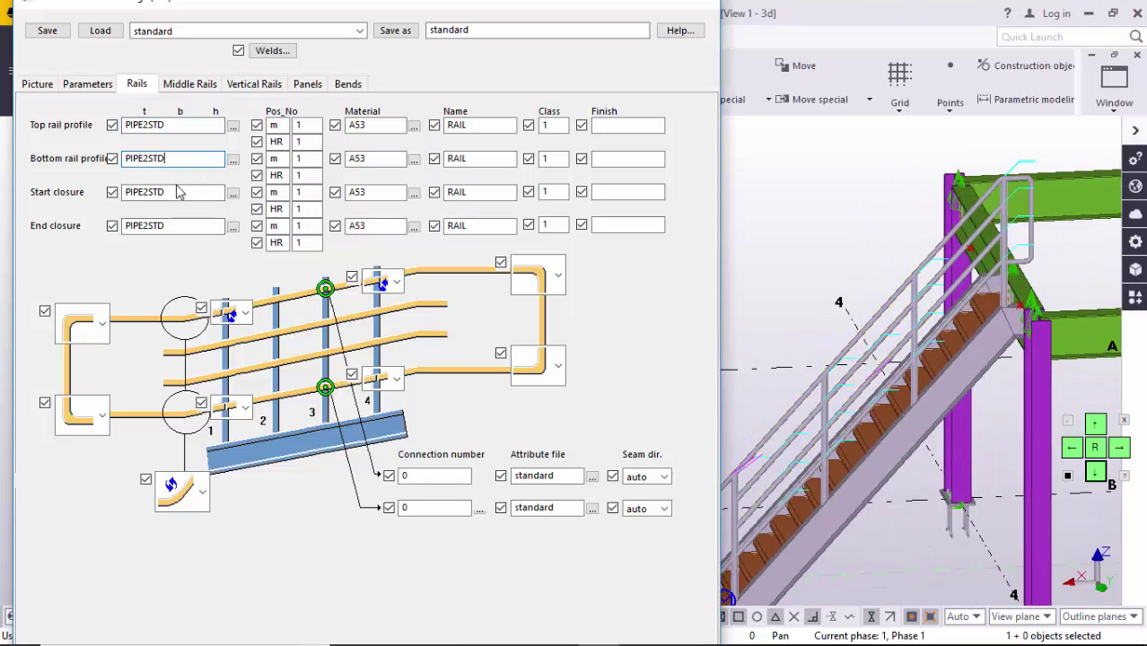
pyautogui.click(178, 193)
pyautogui.click(174, 226)
pyautogui.moveTo(774, 445); pyautogui.dragTo(824, 343, button='middle')
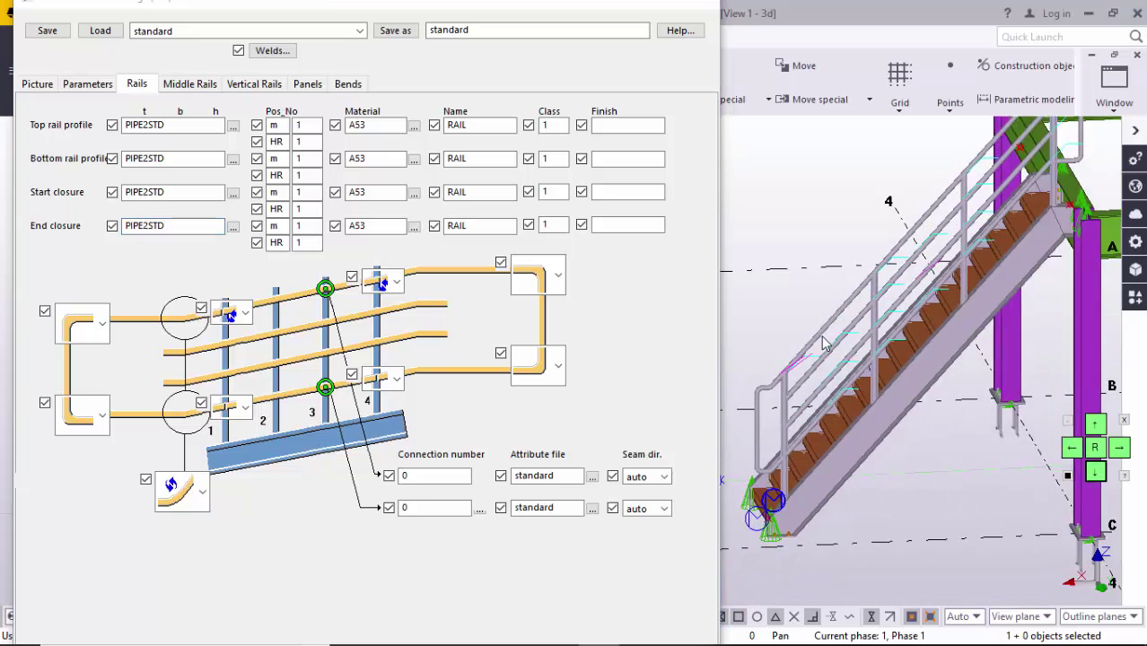
pyautogui.scroll(2, 824, 344)
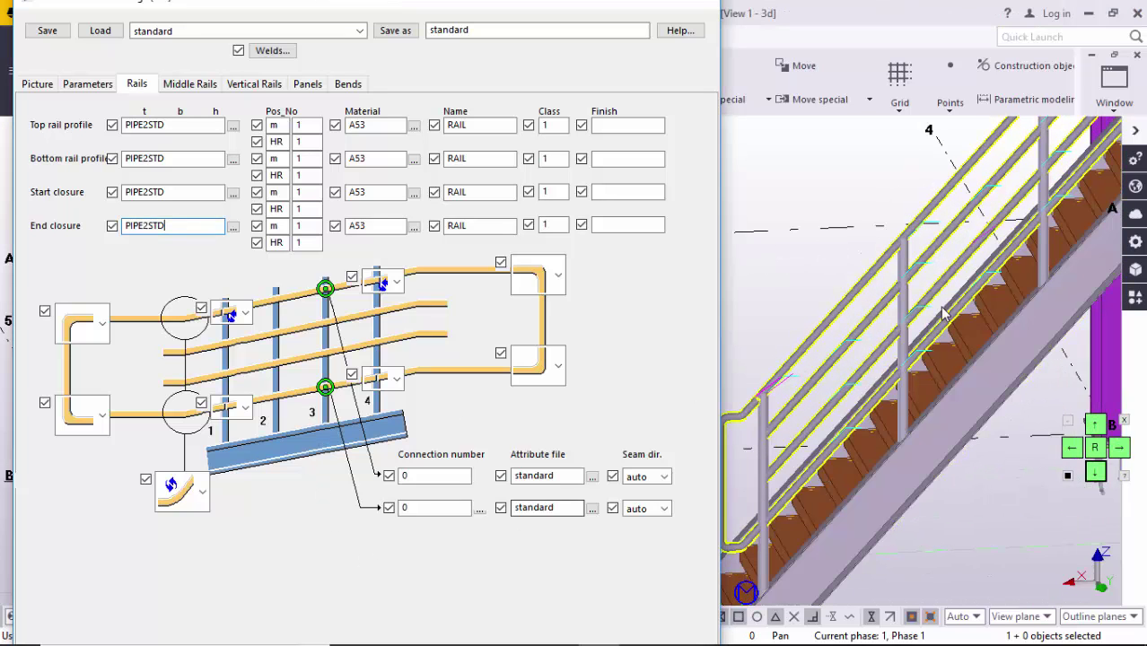
# Step: Modify the railing with the PIPE2STD rail and closure profiles and inspect the rail joints at the lower stanchions
pyautogui.click(1094, 425)
pyautogui.click(1094, 425)
pyautogui.moveTo(789, 387); pyautogui.dragTo(904, 316, button='middle')
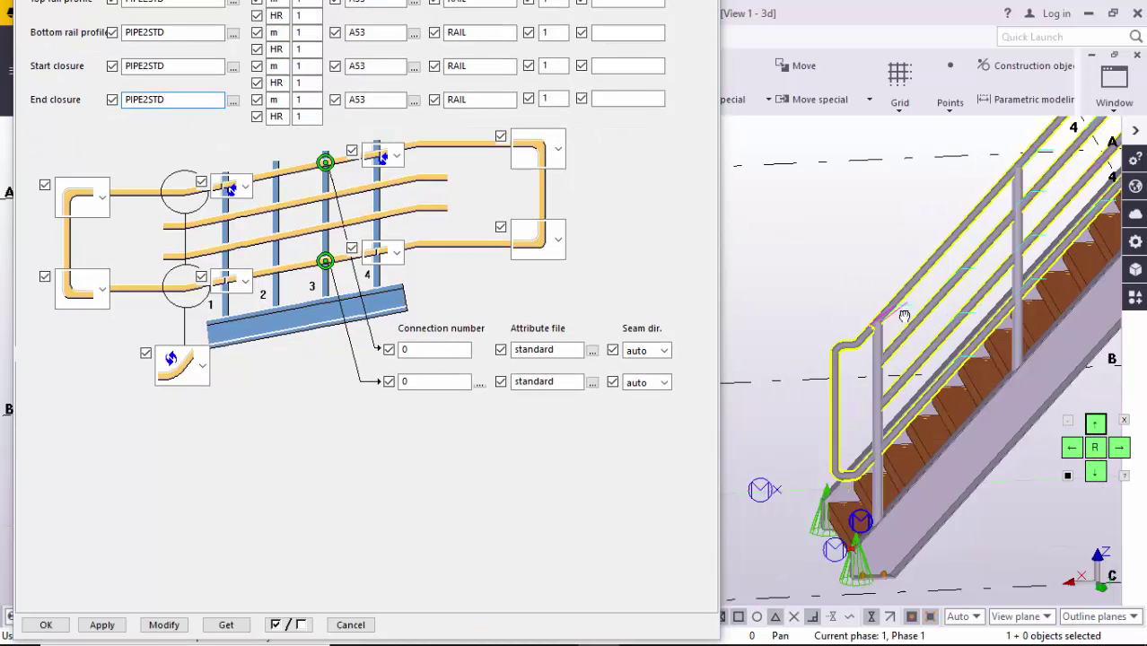
pyautogui.scroll(2, 905, 315)
pyautogui.scroll(3, 888, 296)
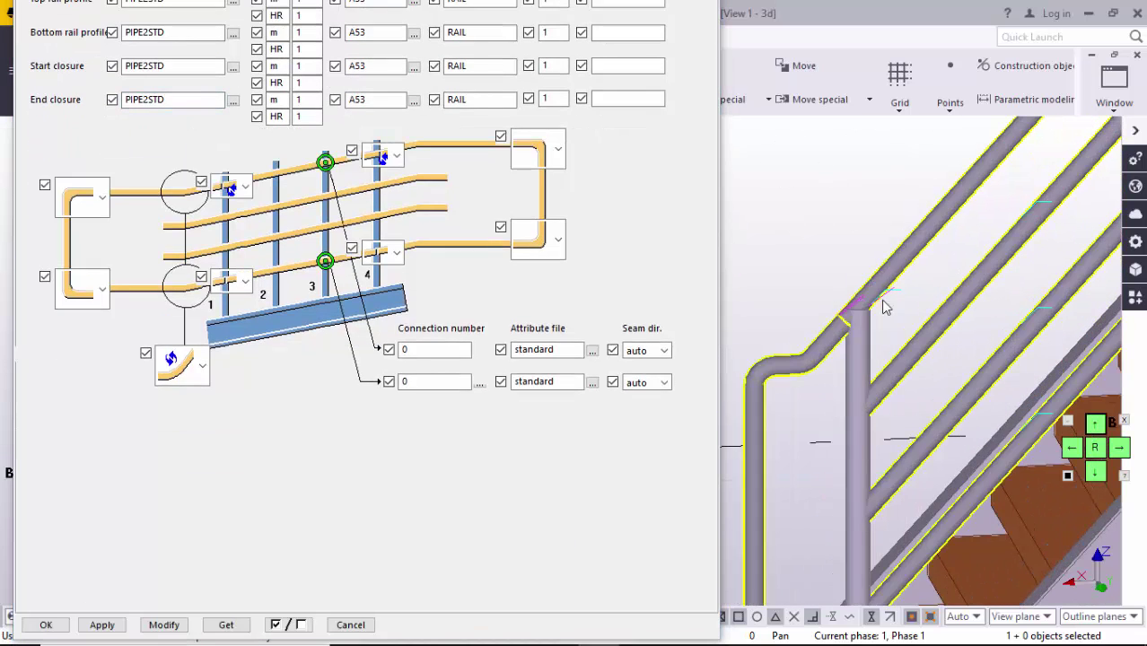
pyautogui.scroll(-3, 883, 307)
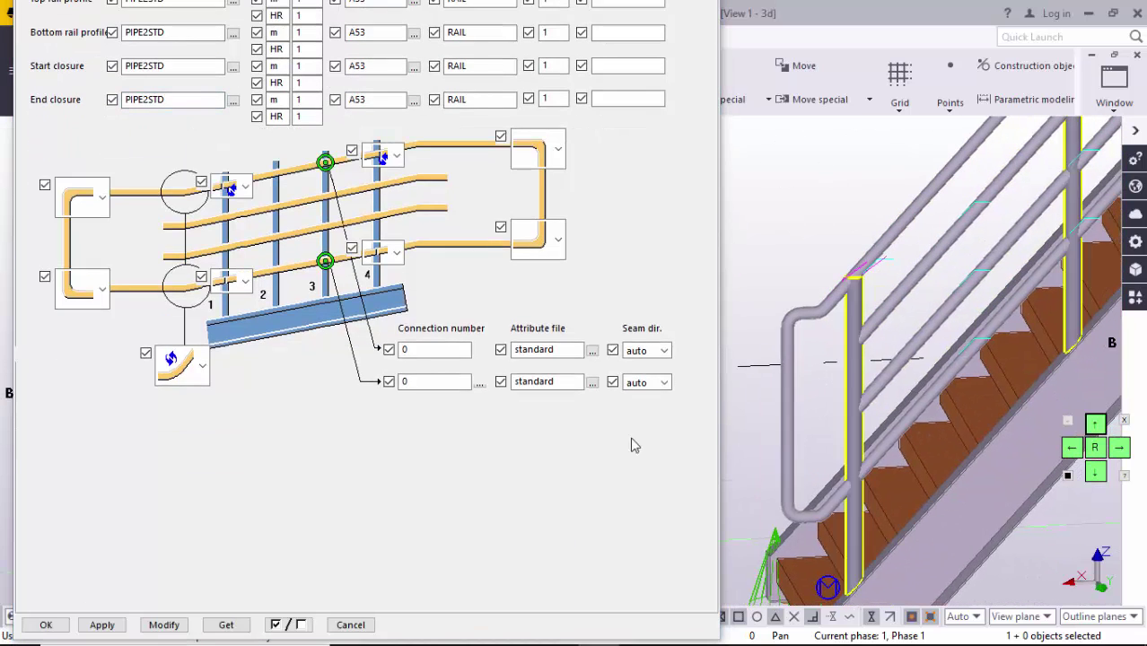
pyautogui.click(164, 625)
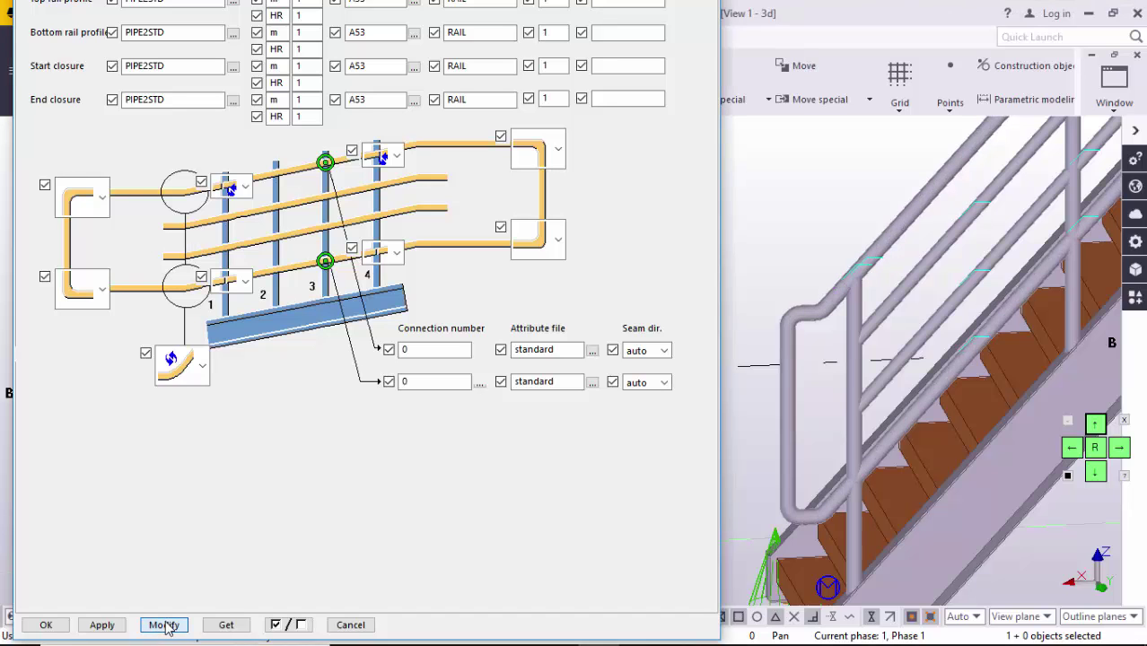
pyautogui.scroll(4, 853, 311)
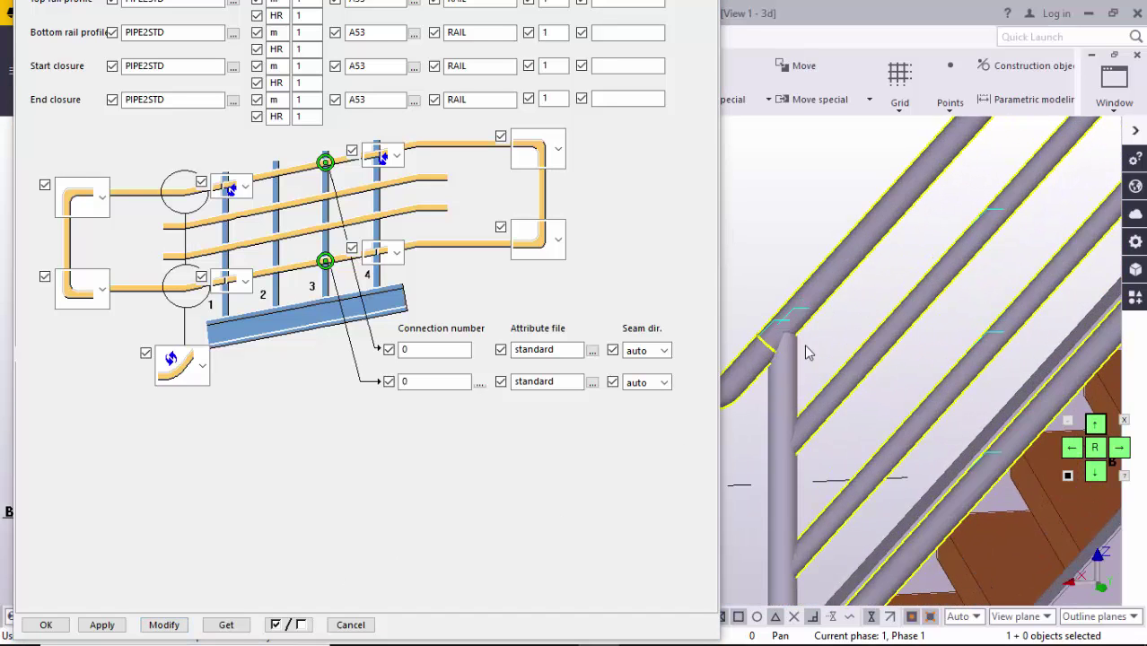
pyautogui.scroll(3, 853, 310)
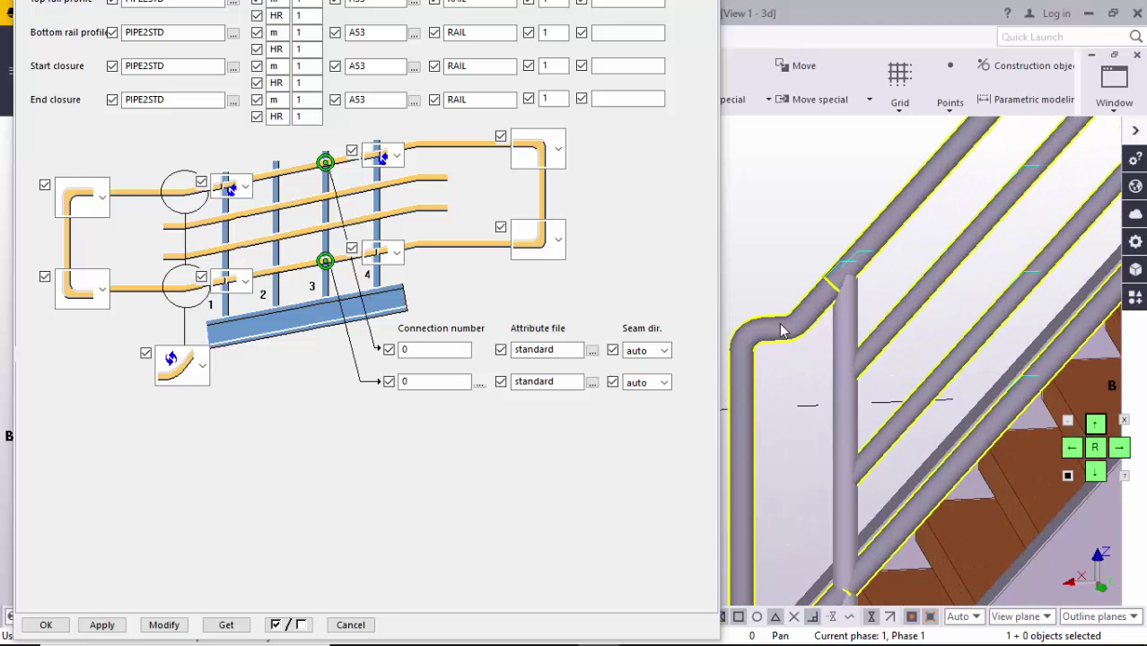
pyautogui.scroll(-6, 777, 348)
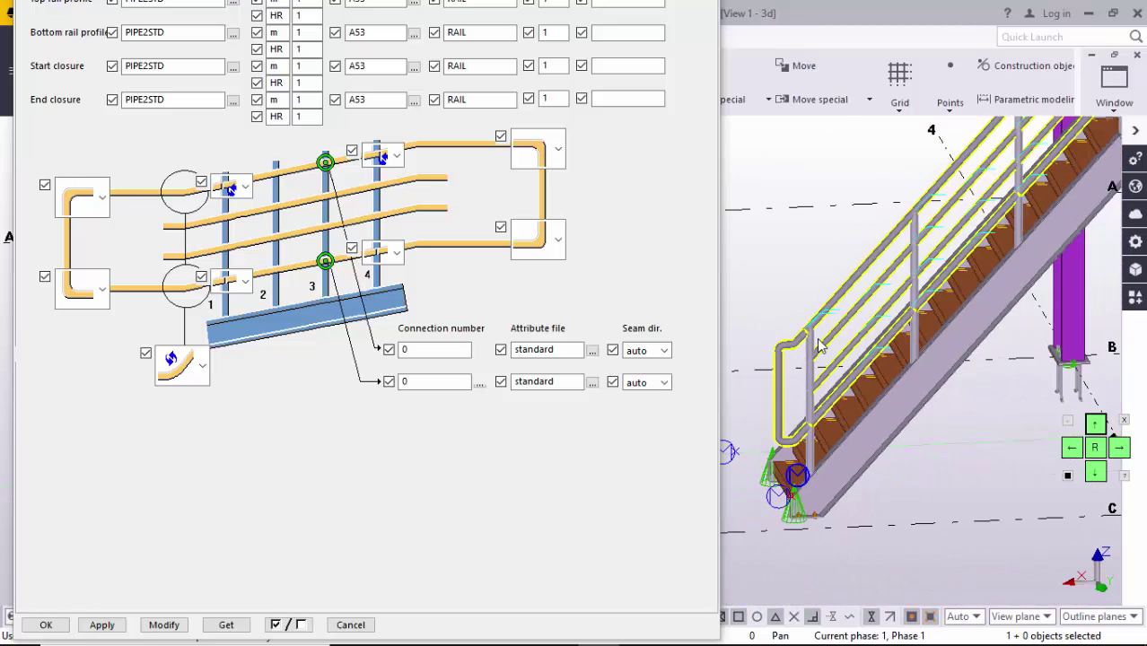
pyautogui.scroll(5, 830, 372)
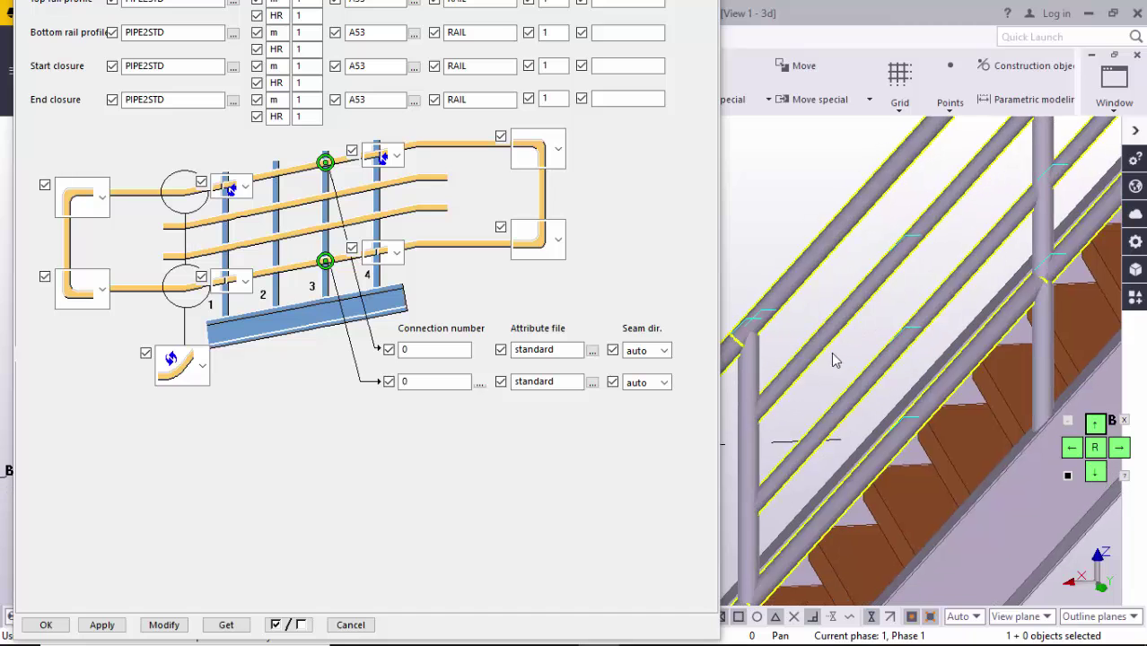
pyautogui.scroll(-2, 839, 309)
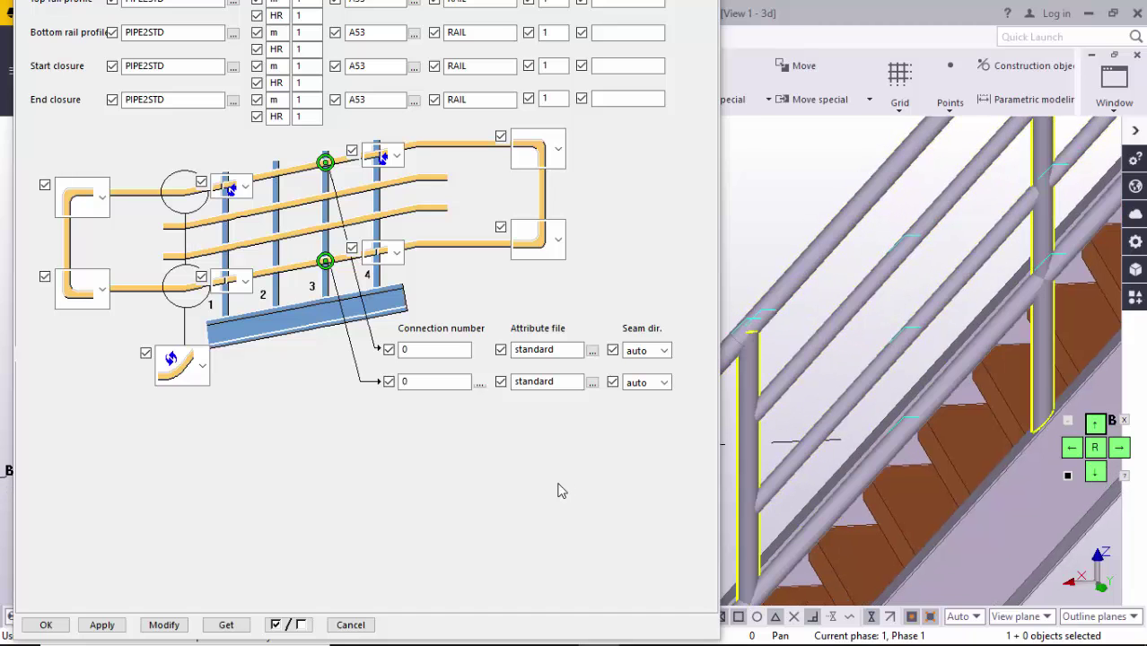
# Step: Set the profile of middle rail 1 to PIPE1-1/2STD from the standard pipe profiles in the profile catalog
pyautogui.click(1100, 473)
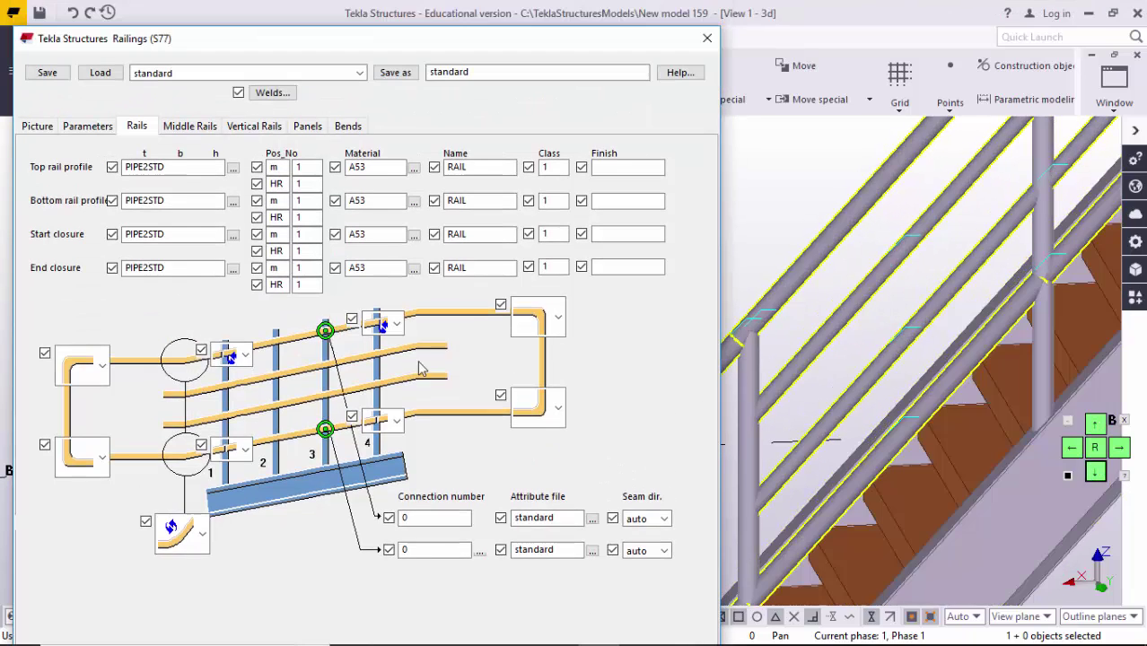
pyautogui.click(192, 131)
pyautogui.click(191, 131)
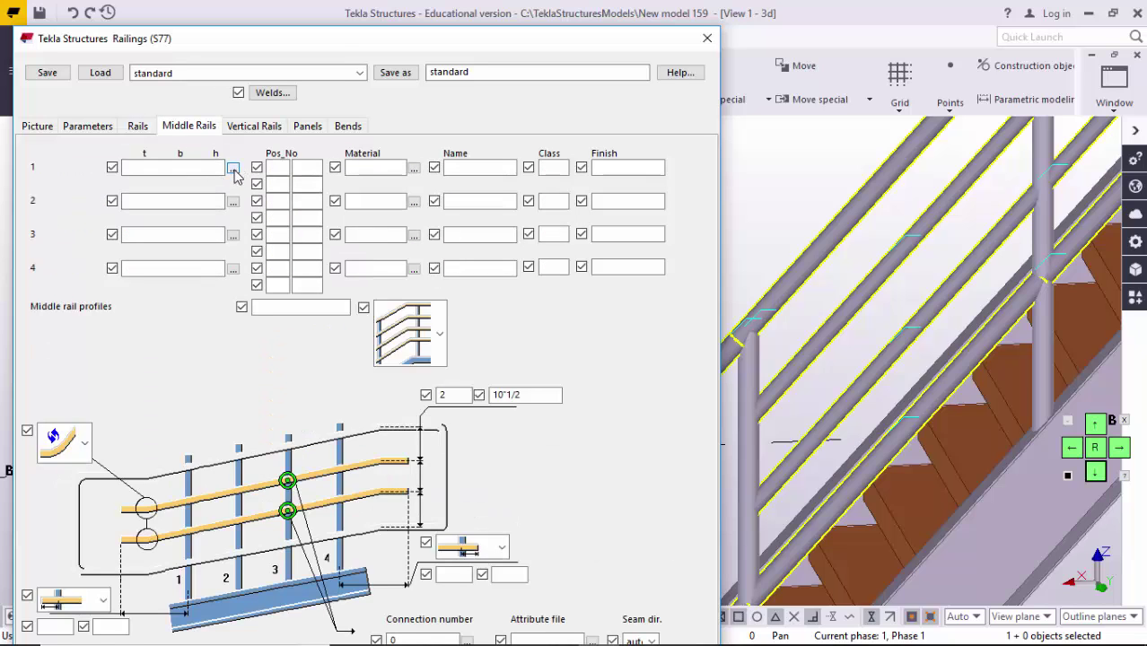
pyautogui.click(233, 202)
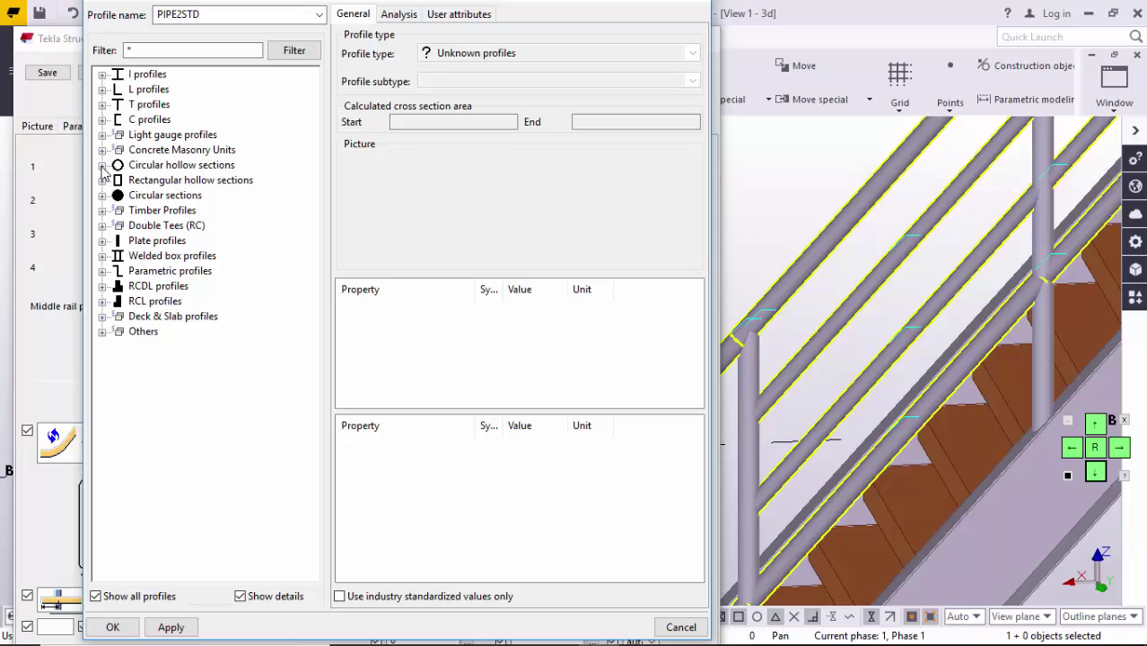
pyautogui.click(101, 166)
pyautogui.click(118, 180)
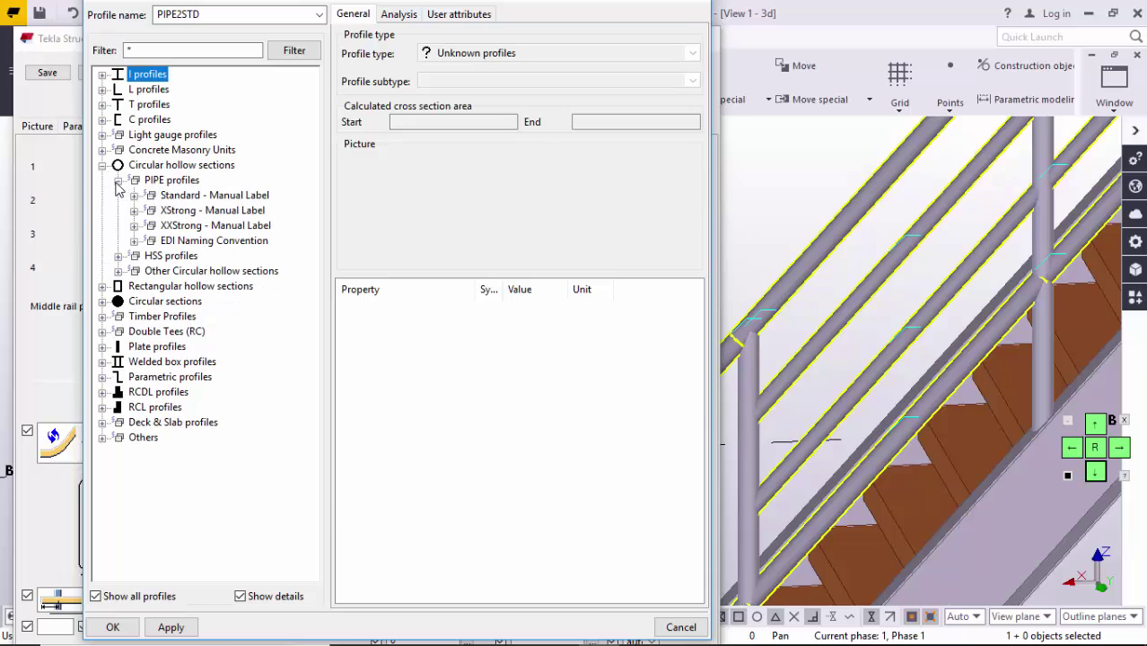
pyautogui.click(134, 196)
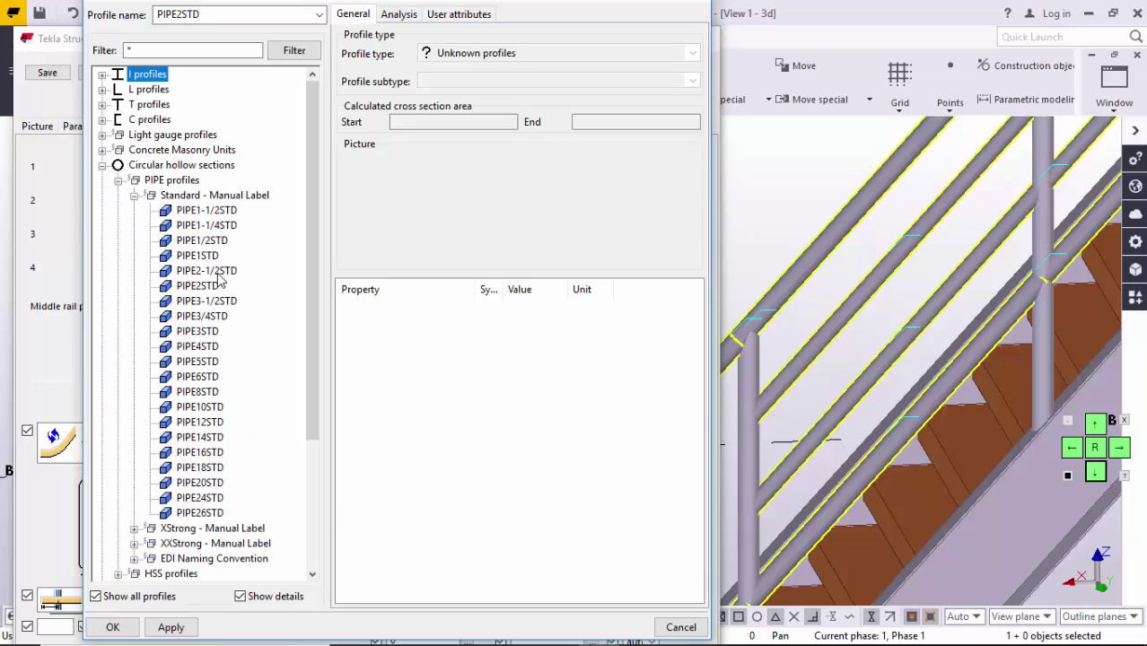
pyautogui.click(206, 211)
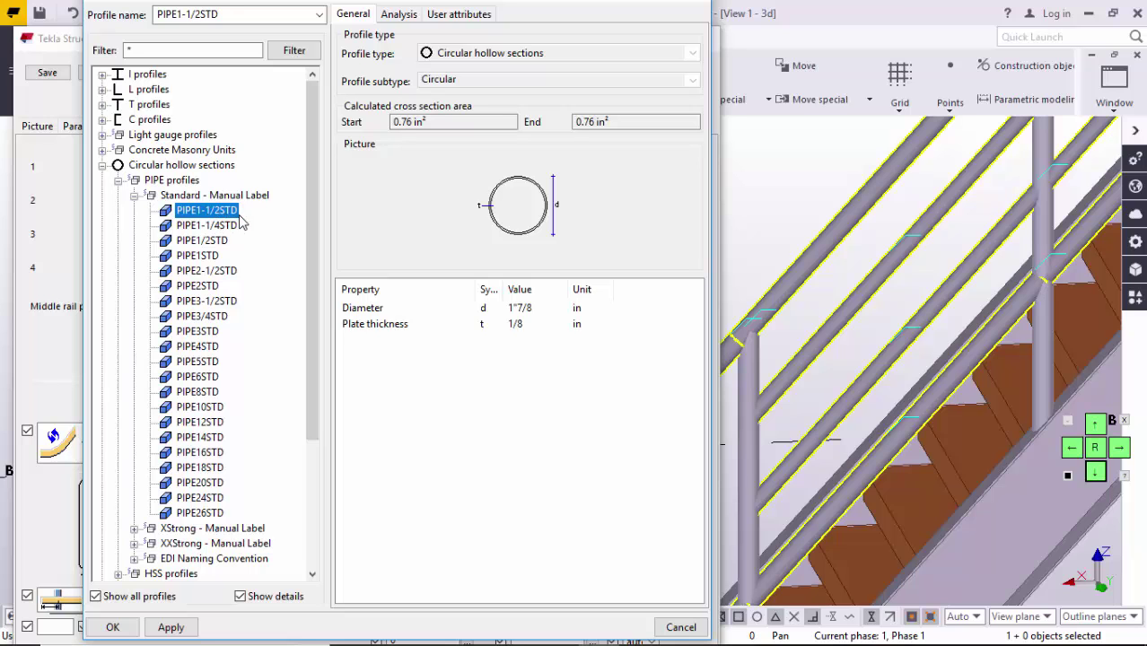
pyautogui.click(170, 627)
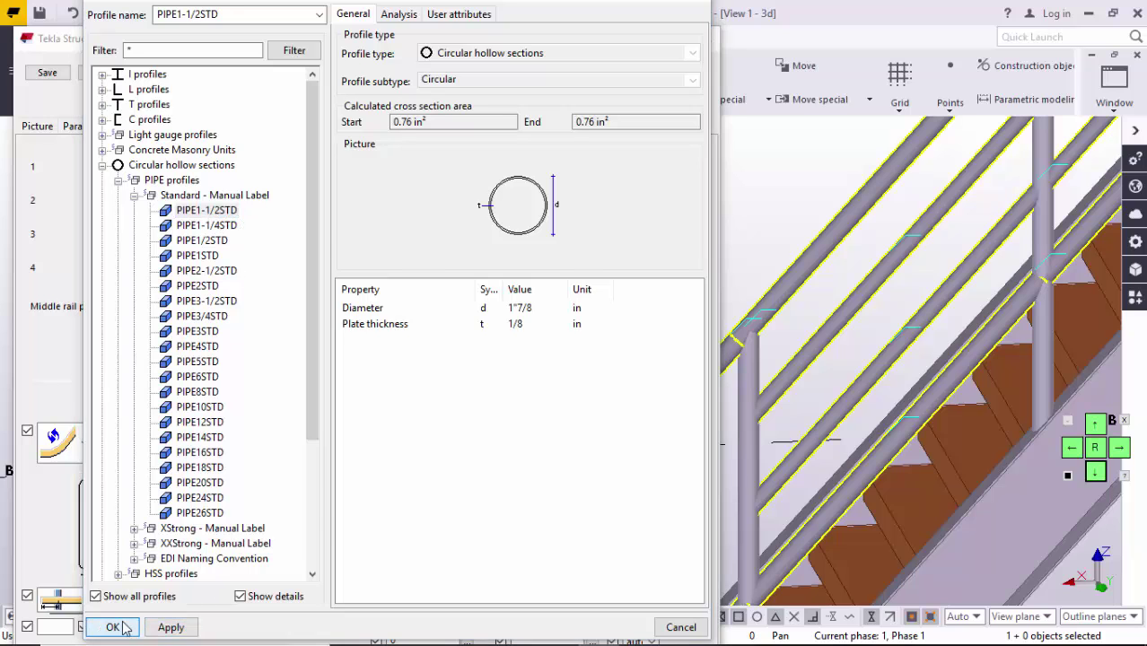
pyautogui.click(112, 627)
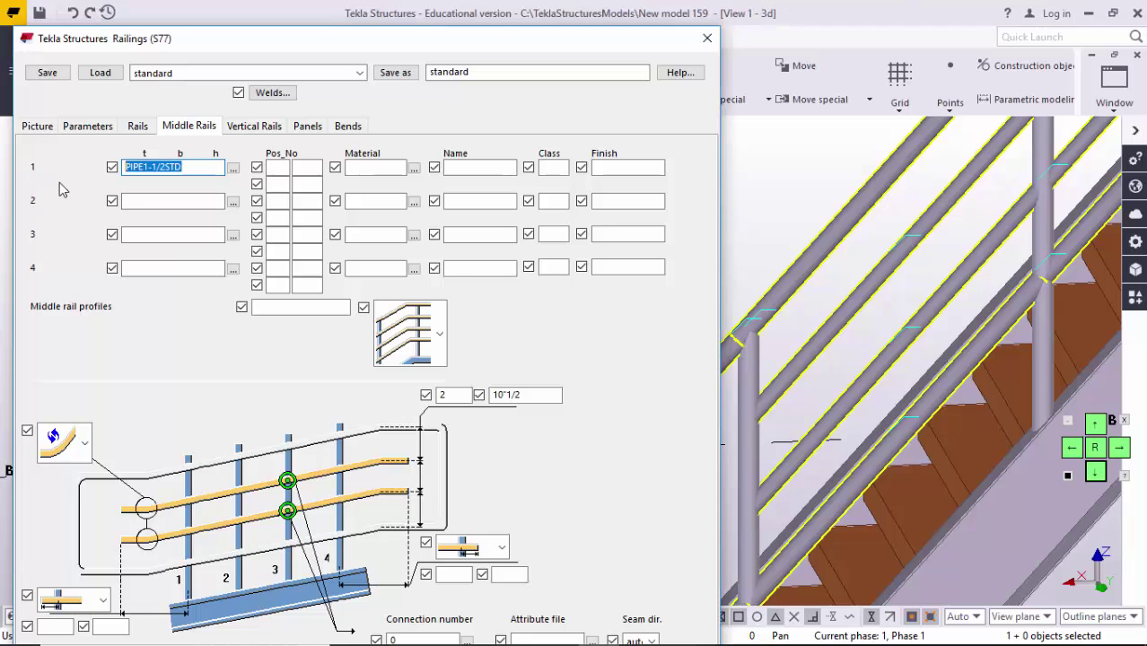
# Step: Copy the PIPE1-1/2STD profile to middle rails 2, 3 and 4 and modify the railing with these profiles
pyautogui.click(158, 202)
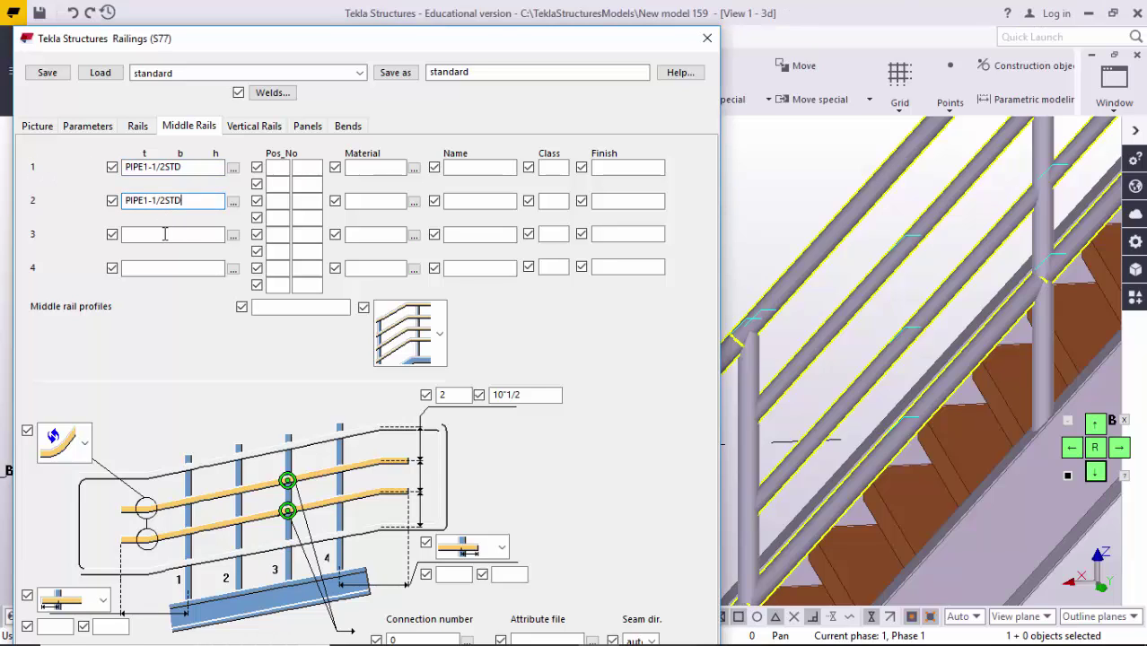
pyautogui.click(165, 234)
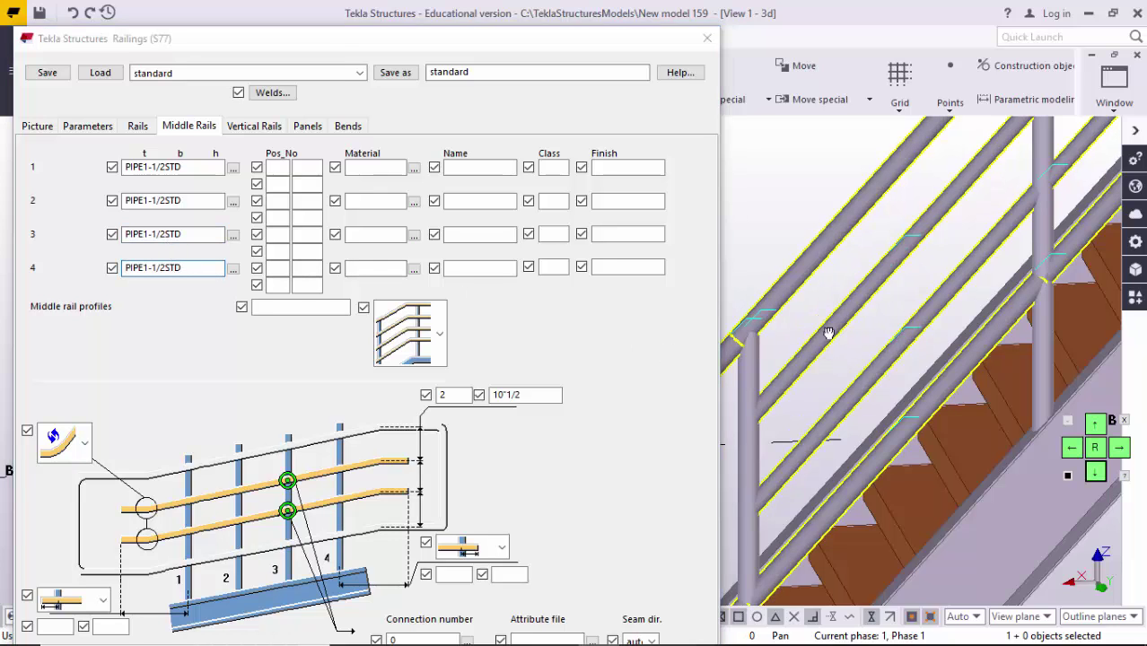
pyautogui.moveTo(826, 333); pyautogui.dragTo(819, 299, button='middle')
pyautogui.click(1096, 430)
pyautogui.click(1095, 430)
pyautogui.click(1096, 430)
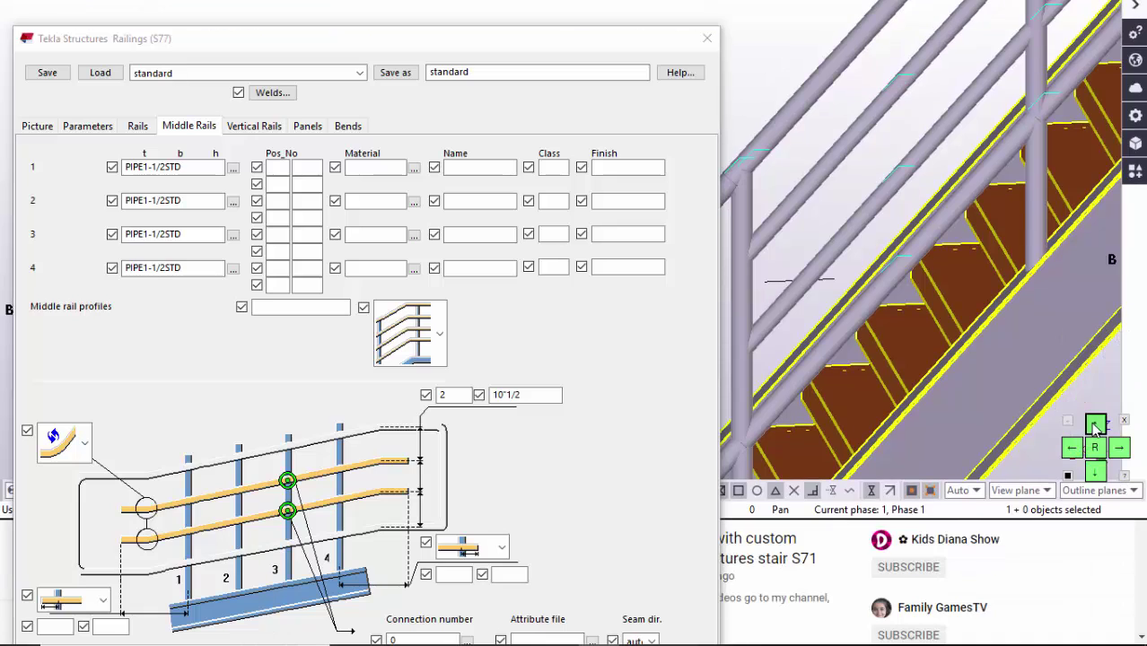
pyautogui.click(1094, 476)
pyautogui.click(1095, 476)
pyautogui.click(1095, 476)
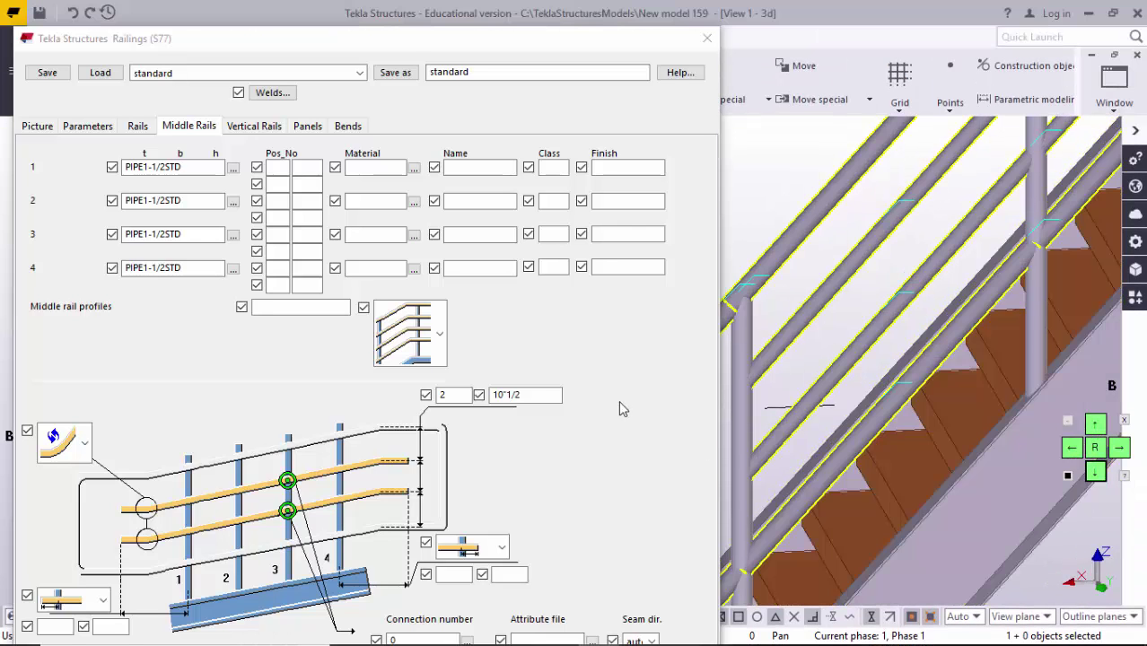
pyautogui.click(622, 408)
pyautogui.click(1095, 424)
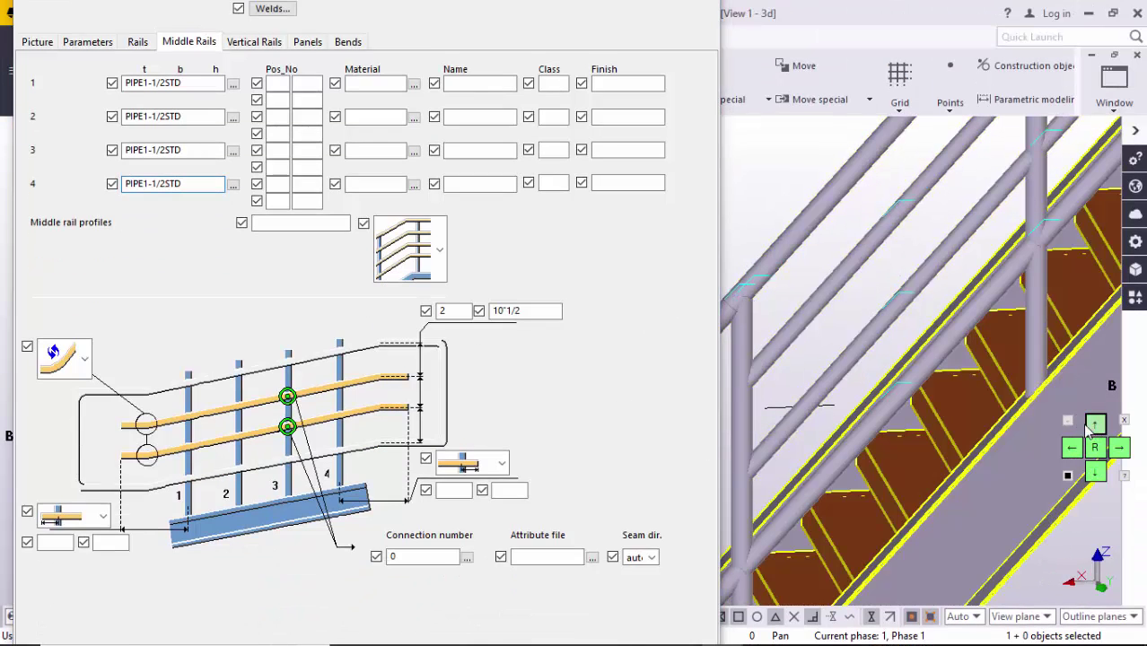
pyautogui.click(1091, 424)
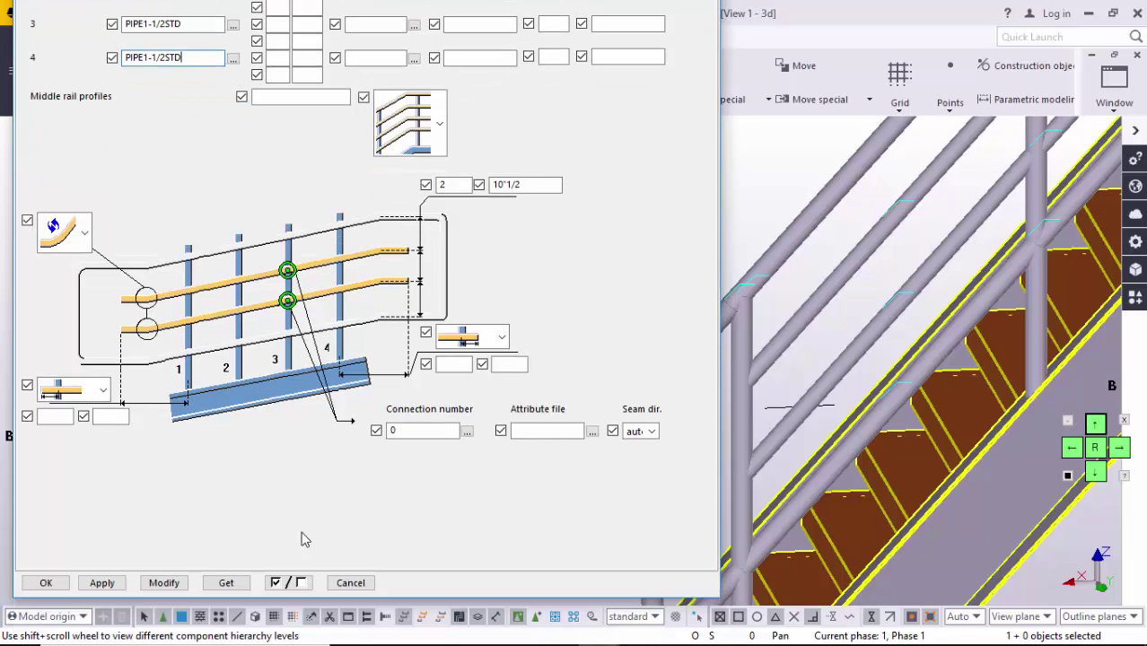
pyautogui.click(166, 584)
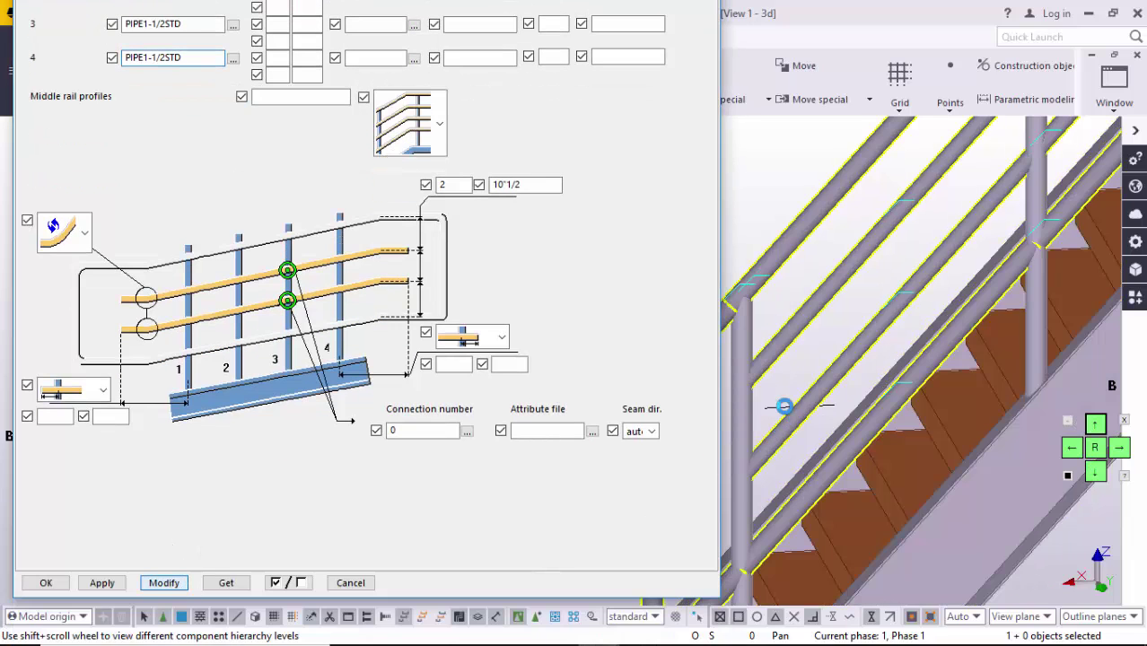
# Step: Examine the modified middle rails along the stair, comparing their pipe size and spacing with the top and bottom rails
pyautogui.scroll(5, 852, 359)
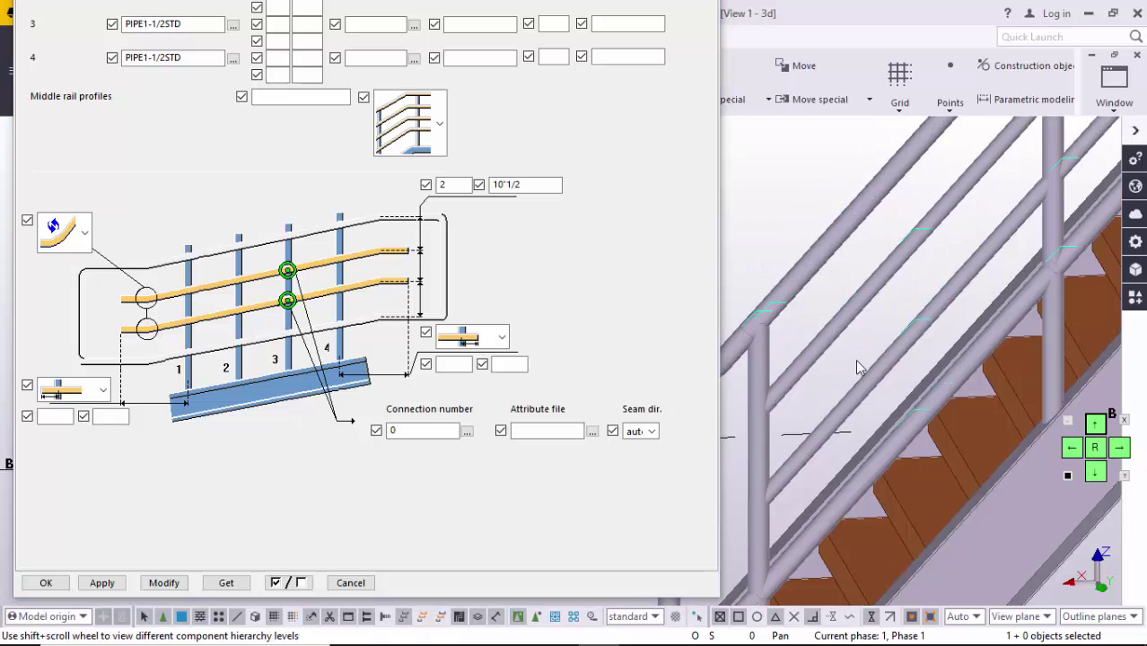
pyautogui.scroll(3, 884, 288)
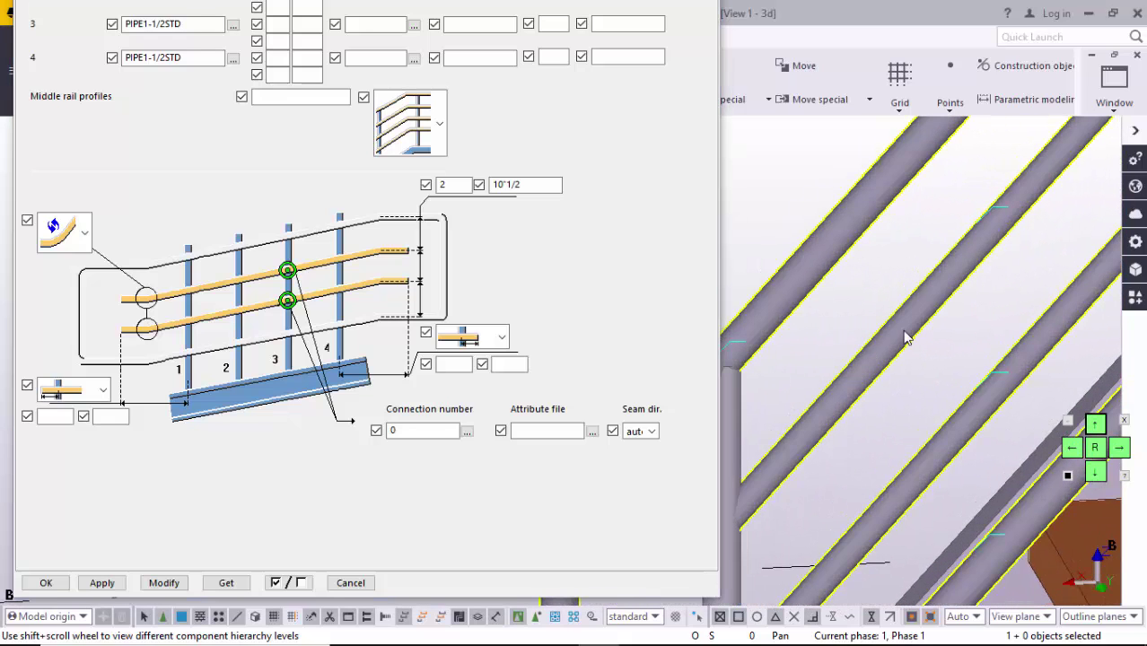
pyautogui.scroll(-3, 900, 352)
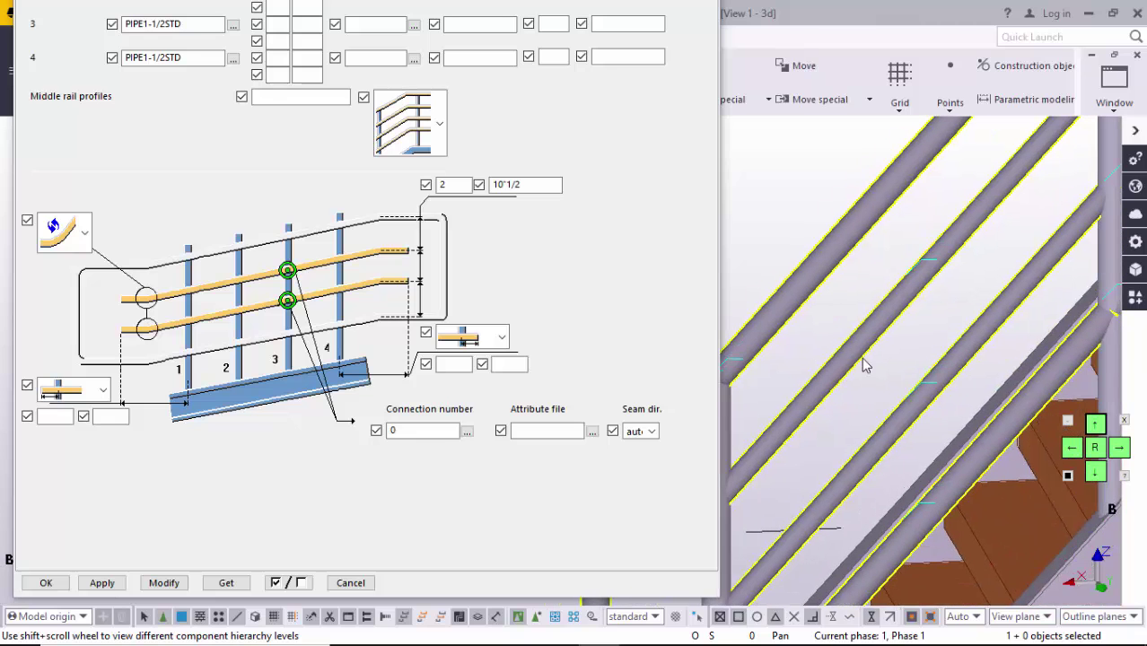
pyautogui.scroll(-3, 866, 363)
pyautogui.scroll(3, 889, 350)
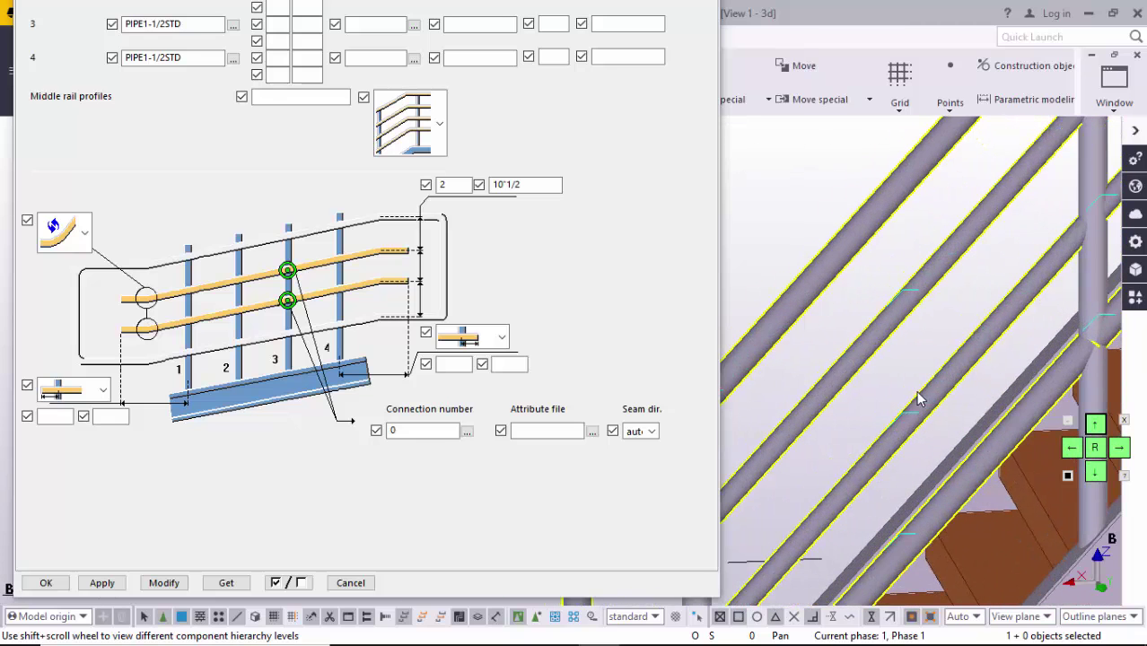
pyautogui.scroll(-5, 862, 359)
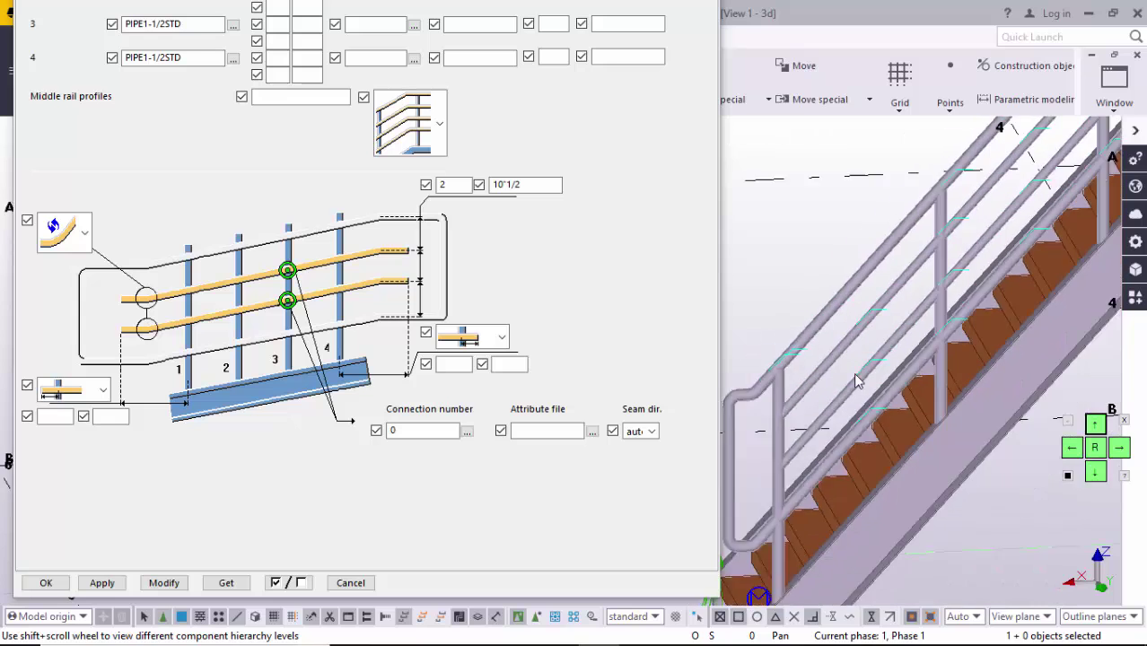
pyautogui.scroll(2, 756, 403)
pyautogui.click(616, 316)
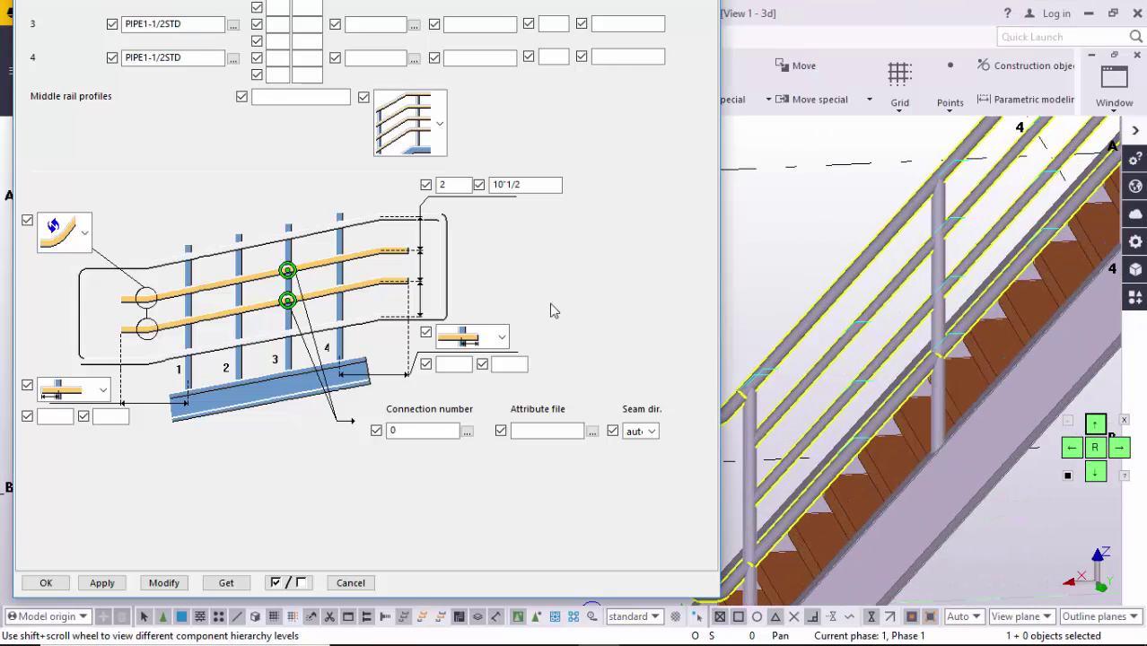
pyautogui.scroll(4, 1003, 406)
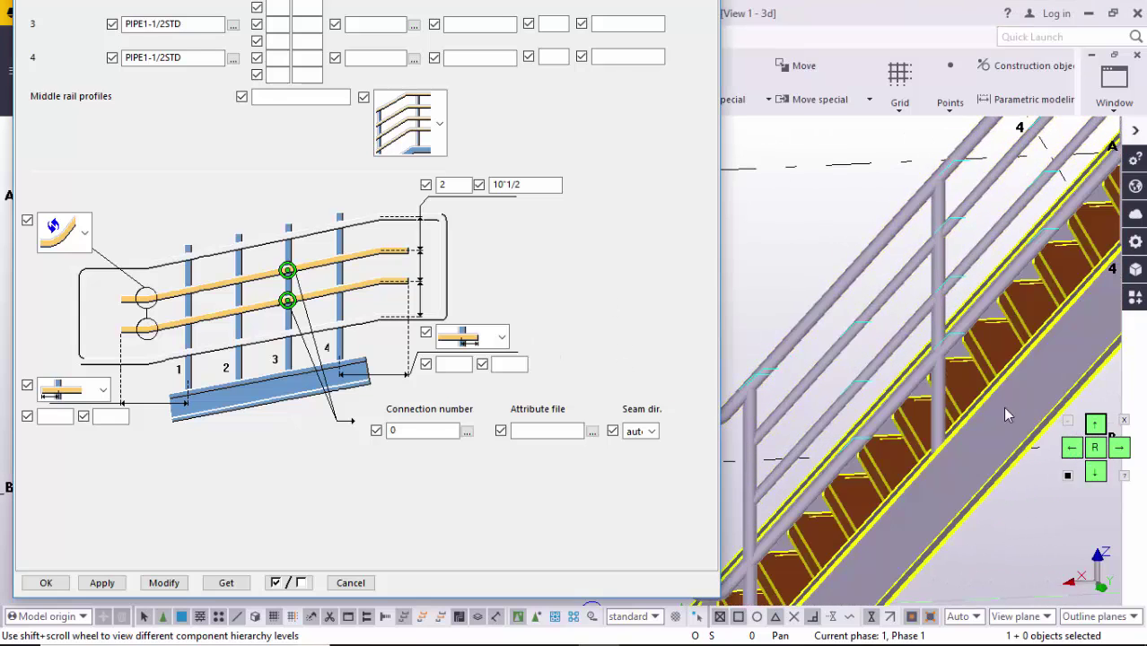
pyautogui.scroll(-4, 872, 338)
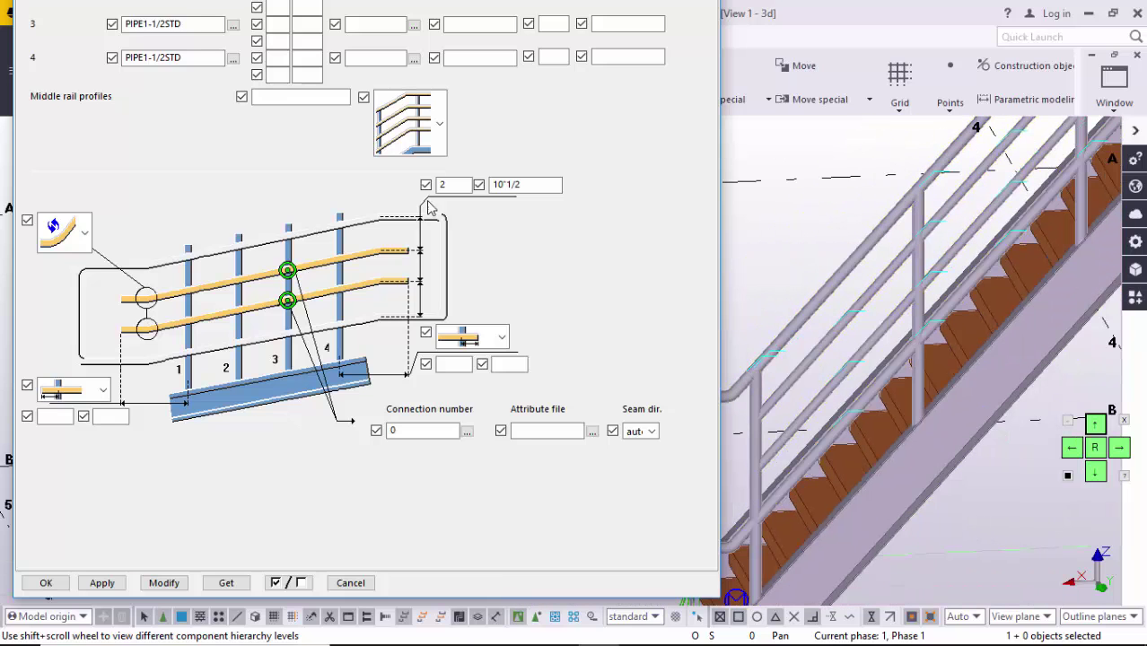
# Step: Set the number of middle rails to 3, clear the spacing value and modify the railing
pyautogui.press('Tab')
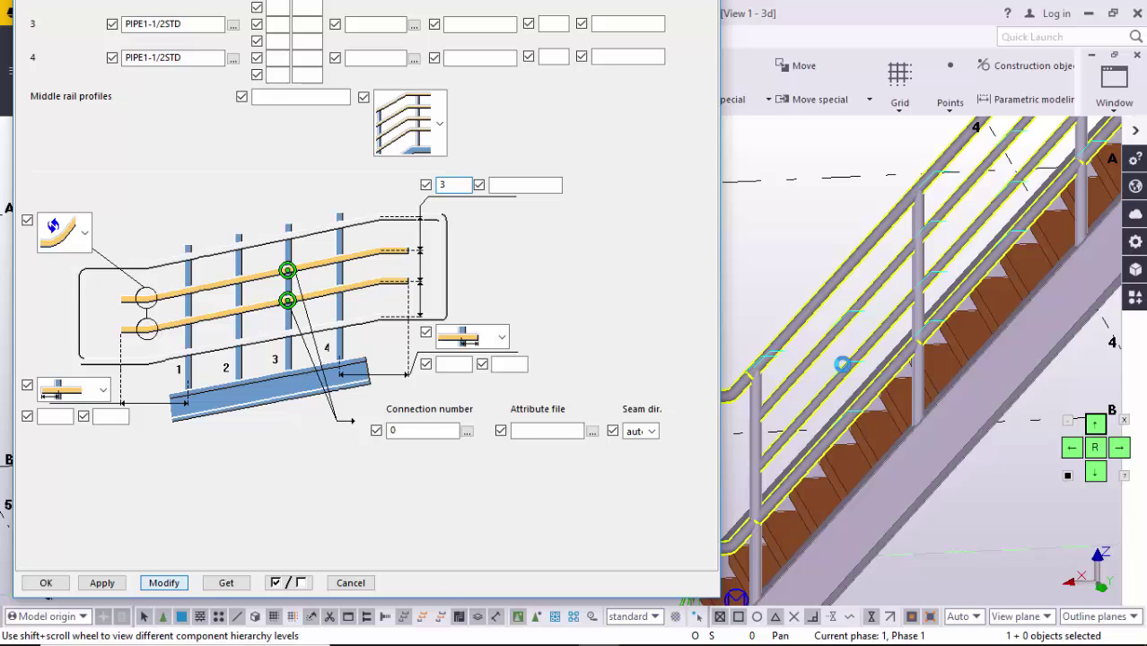
pyautogui.scroll(5, 831, 401)
pyautogui.scroll(-4, 896, 390)
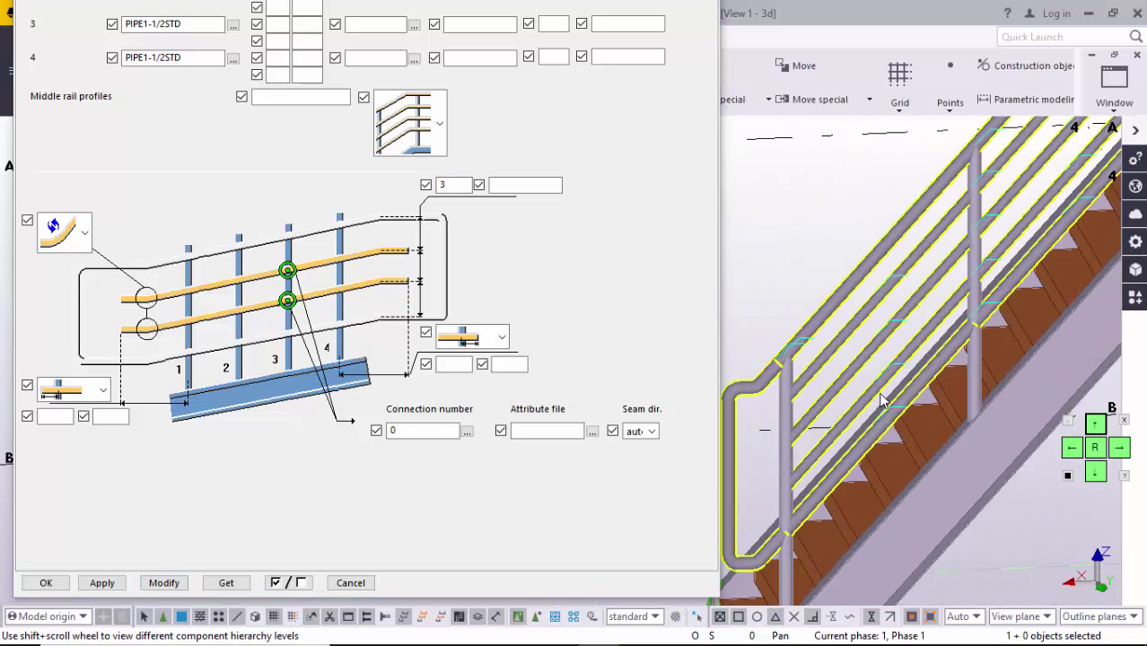
pyautogui.scroll(2, 870, 356)
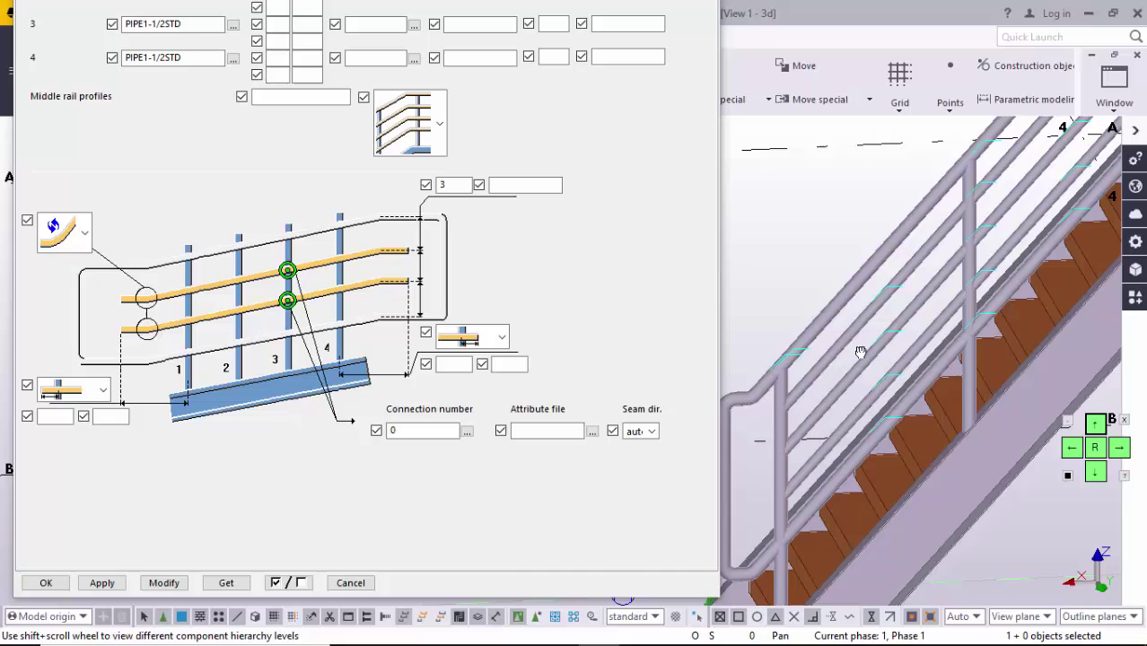
# Step: Set the number of middle rails to 2 and apply the change to the stair railing
pyautogui.doubleClick(455, 184)
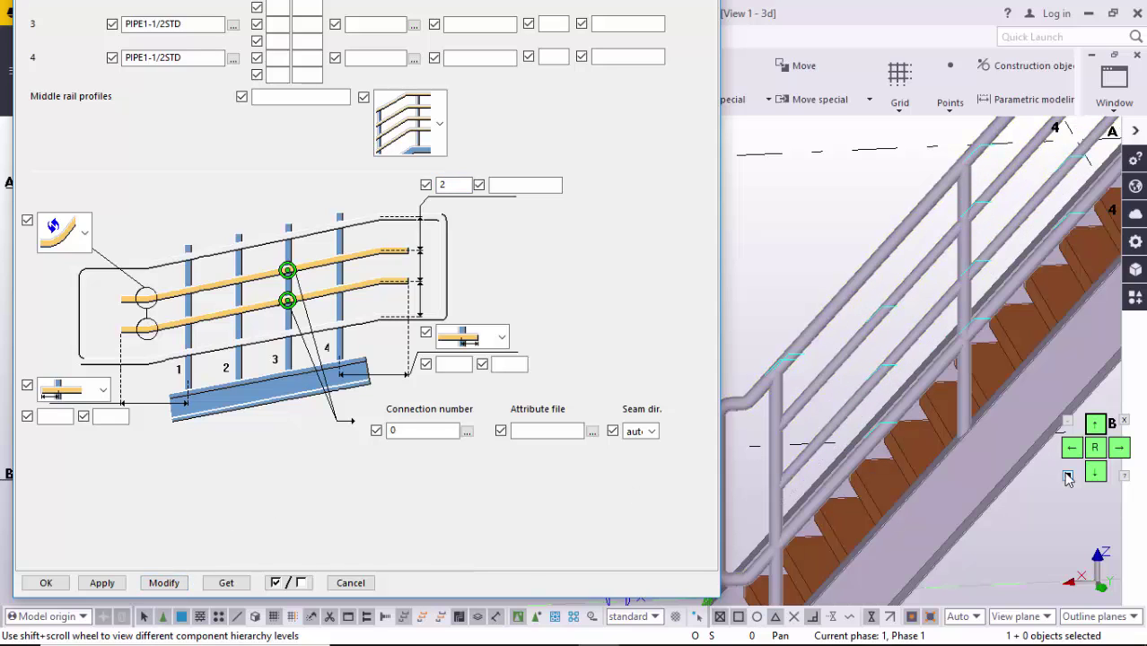
pyautogui.click(1096, 475)
pyautogui.click(1095, 475)
pyautogui.click(1096, 475)
pyautogui.click(1096, 474)
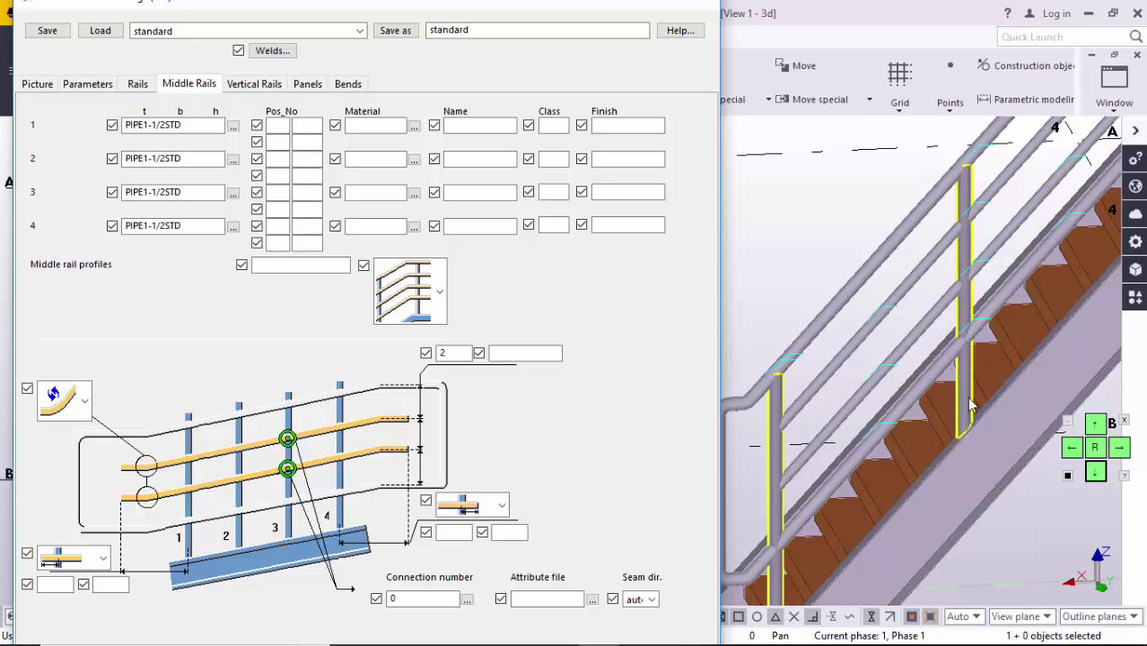
# Step: Examine how the middle rails and the top rail meet the stanchion, showing the parts as transparent
pyautogui.scroll(8, 970, 405)
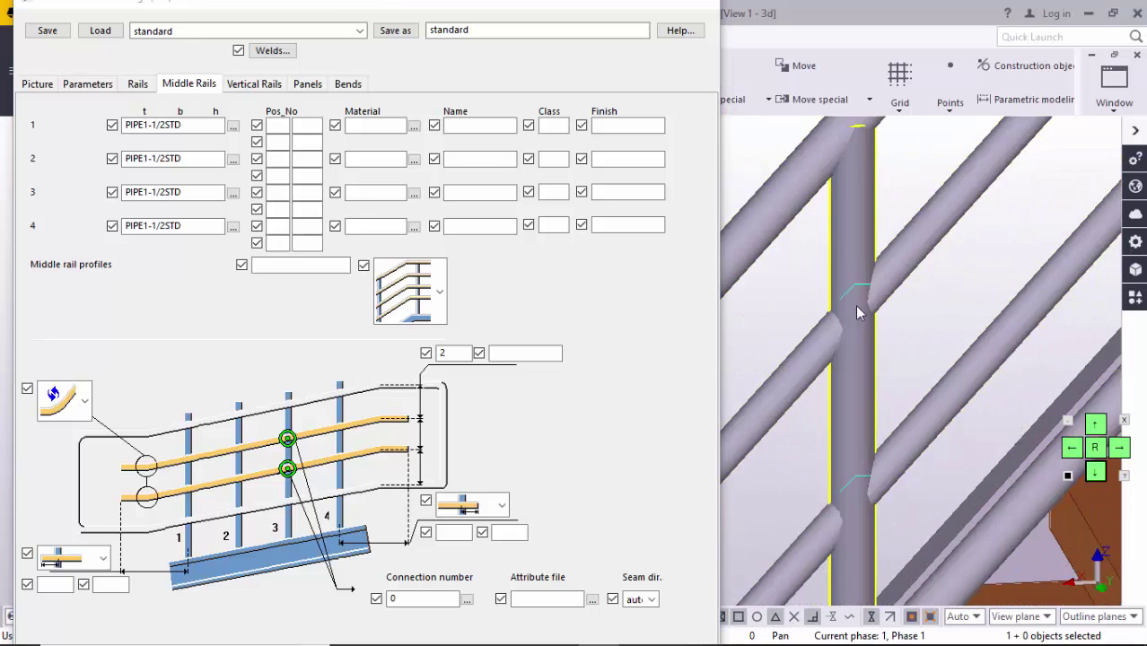
pyautogui.scroll(-5, 857, 312)
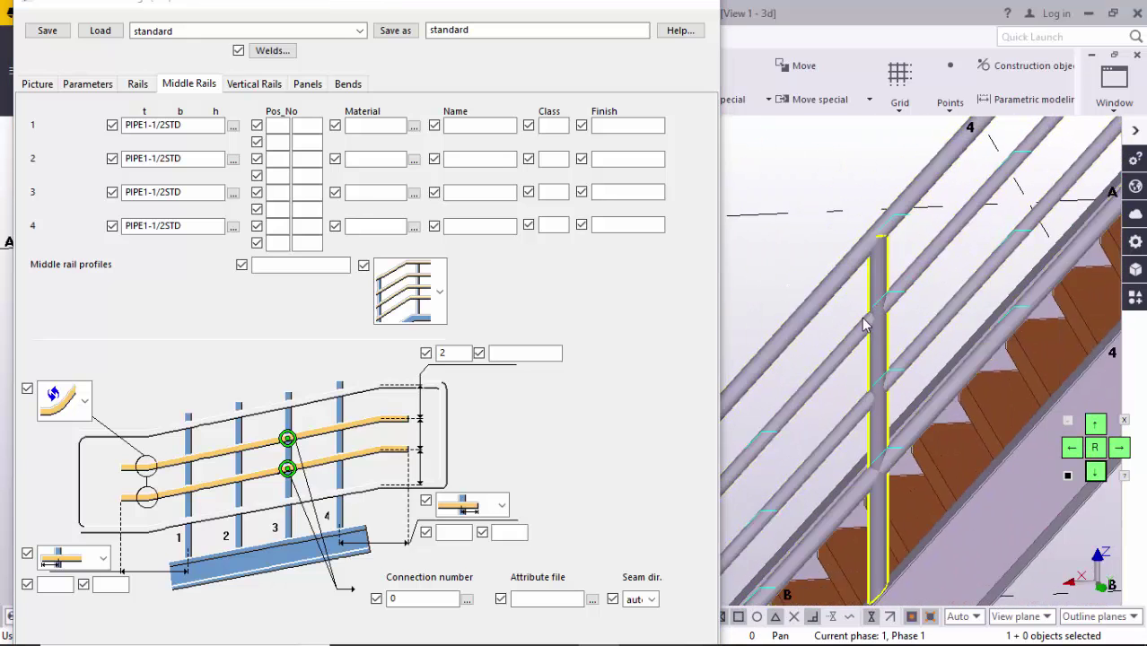
pyautogui.scroll(-3, 897, 350)
pyautogui.scroll(5, 919, 359)
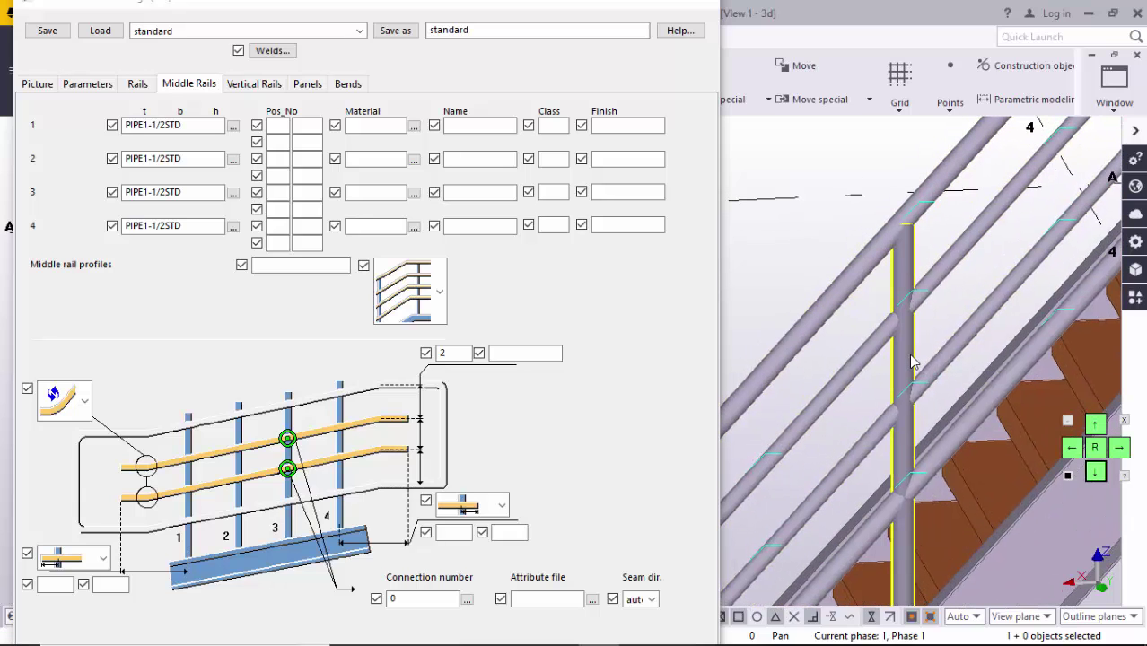
pyautogui.hotkey('ctrl', '2')
pyautogui.scroll(6, 912, 338)
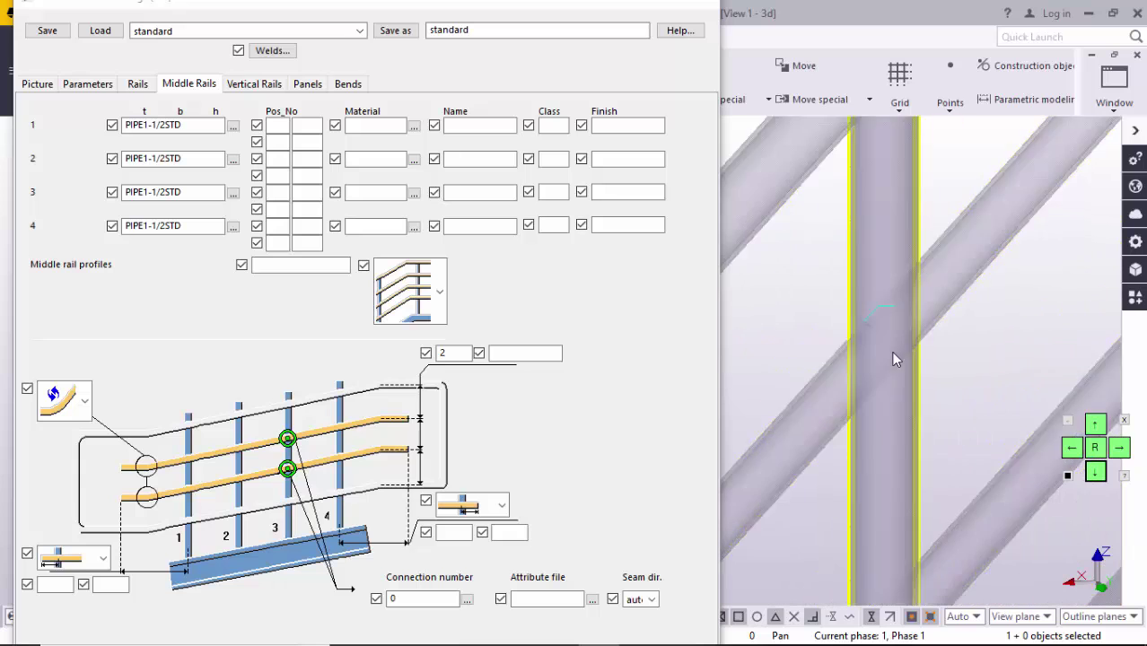
pyautogui.click(973, 277)
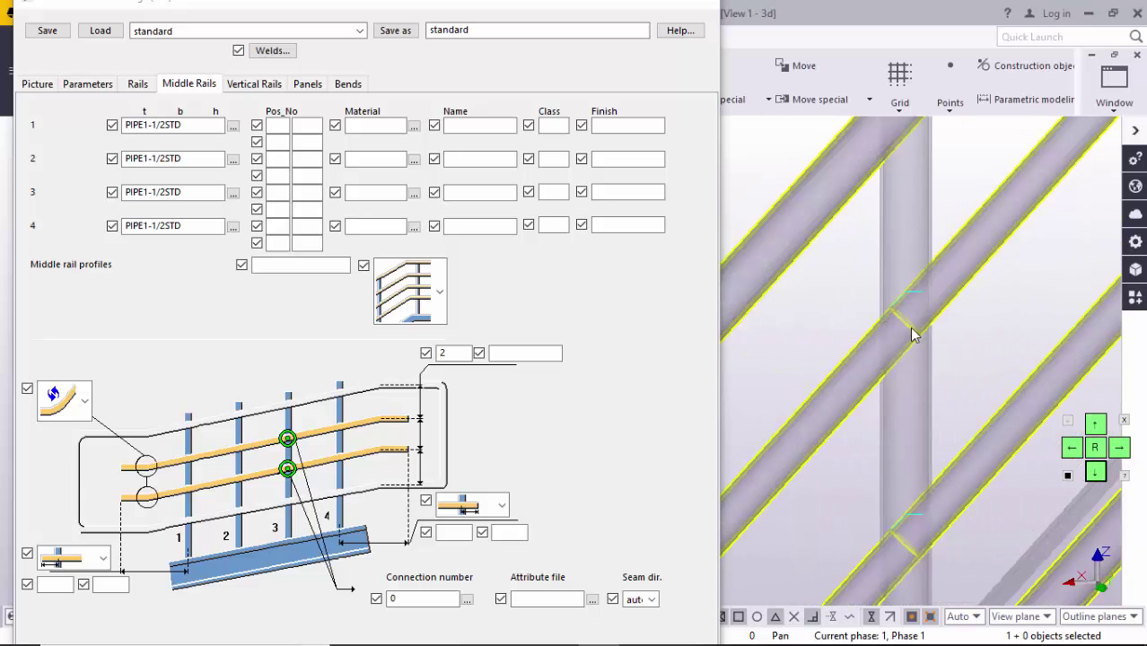
pyautogui.scroll(1, 912, 329)
pyautogui.scroll(-5, 910, 277)
pyautogui.scroll(4, 897, 236)
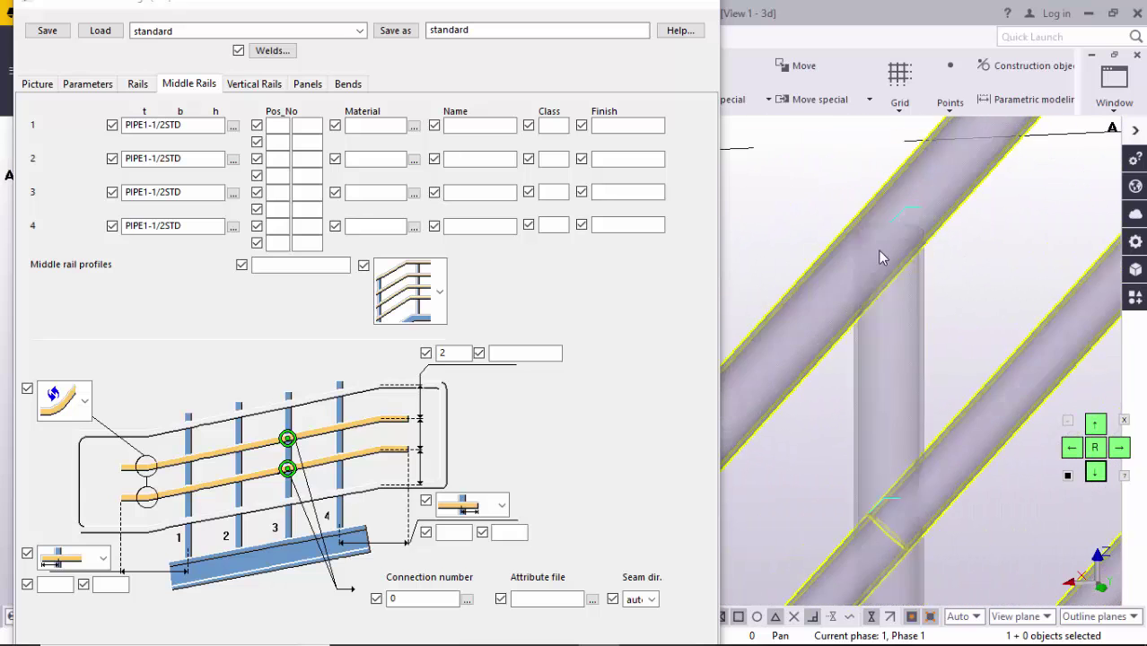
pyautogui.scroll(-4, 891, 251)
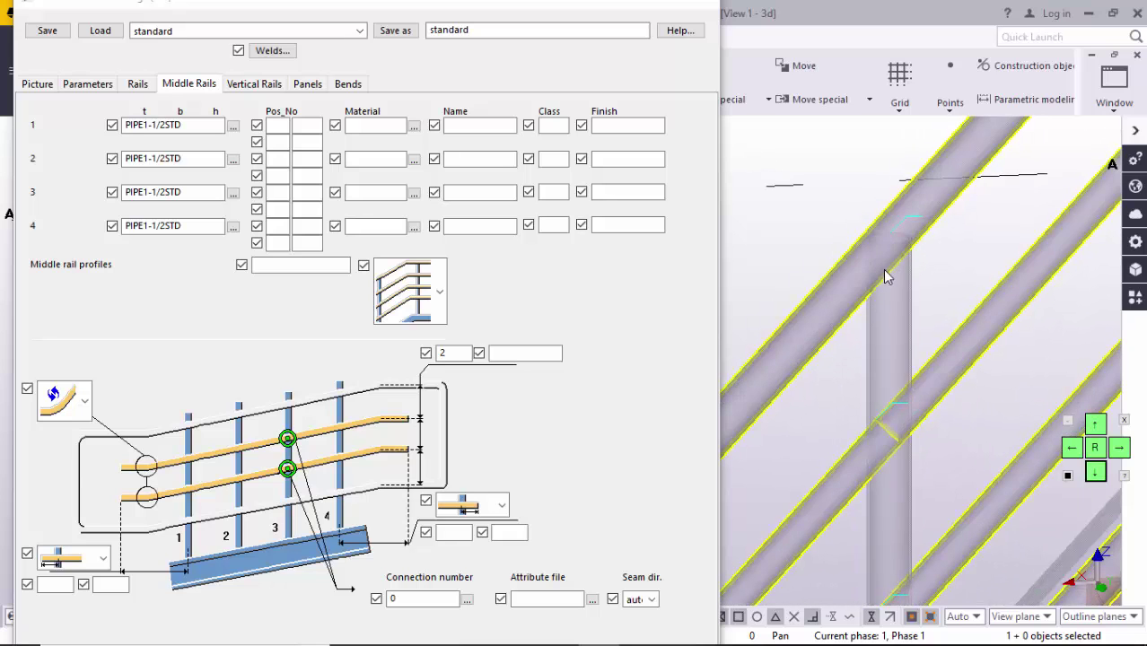
# Step: Set the top rail to stanchion fitting to the second option, with the dashed stanchion end inside the rail, and modify the railing
pyautogui.click(87, 83)
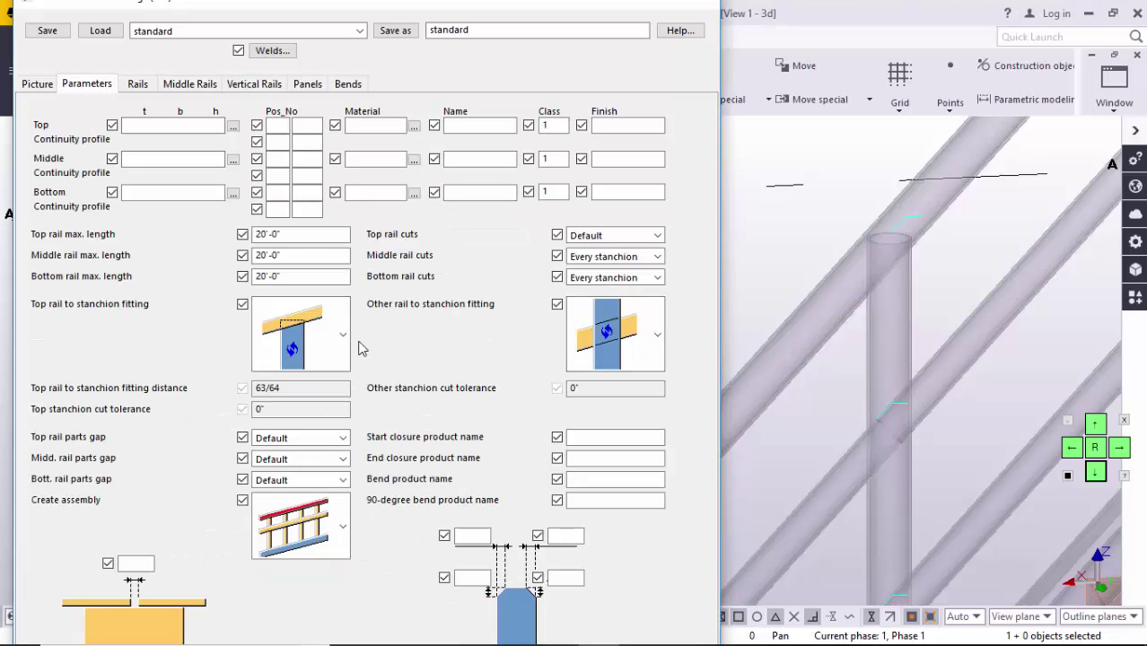
pyautogui.click(338, 335)
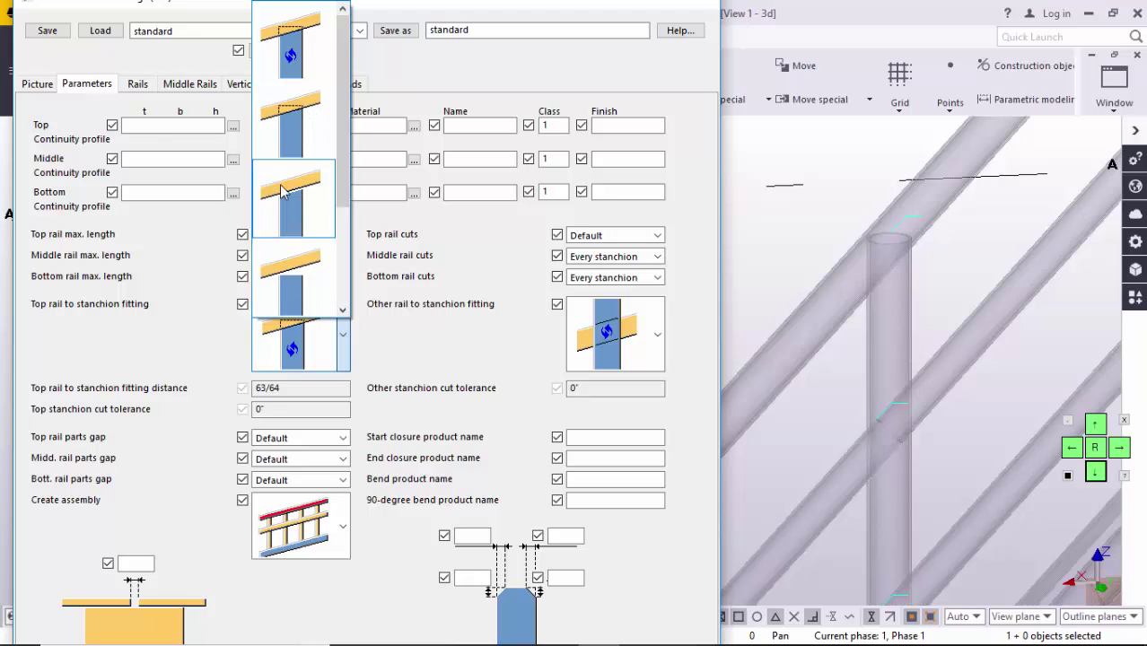
pyautogui.click(304, 141)
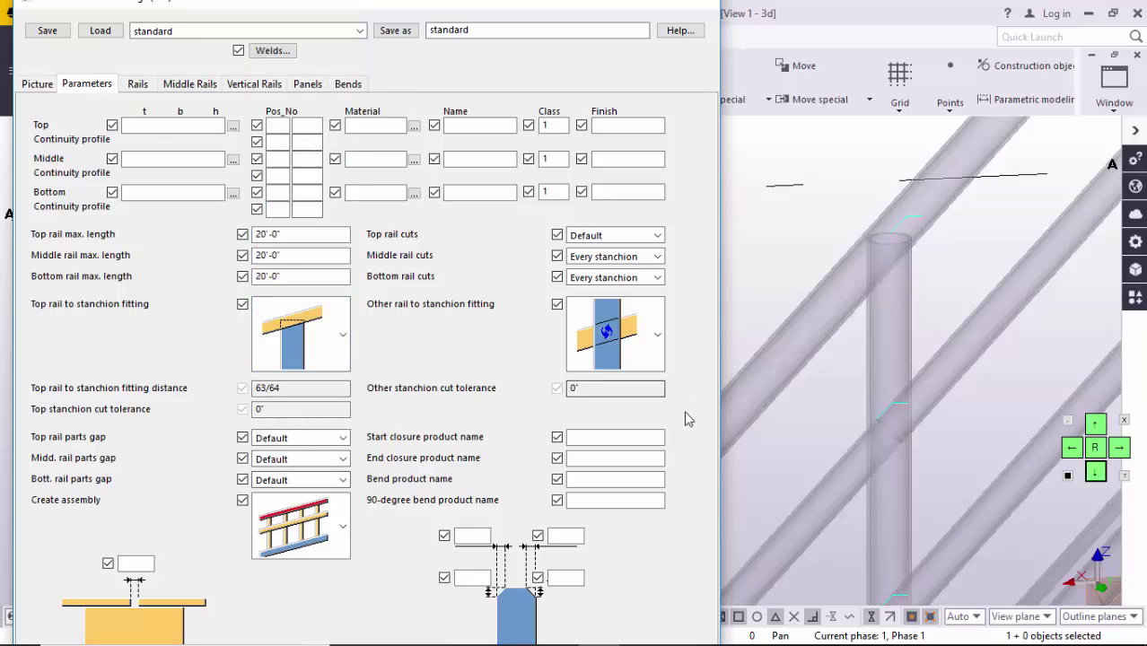
pyautogui.click(1098, 430)
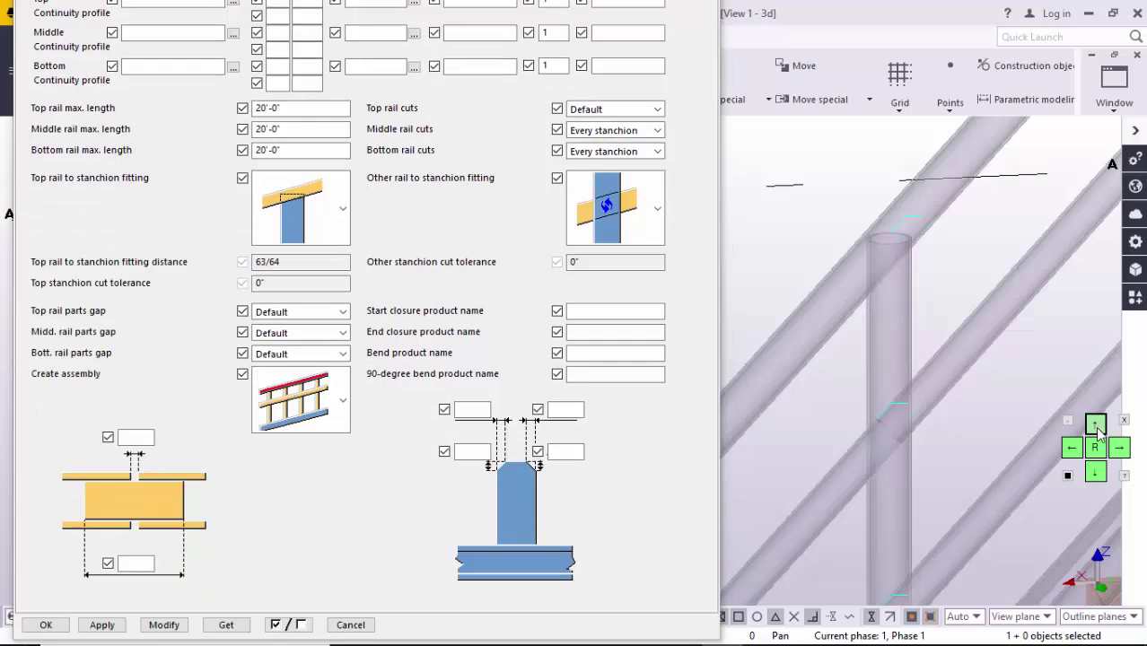
pyautogui.click(823, 329)
pyautogui.hotkey('shift', '4')
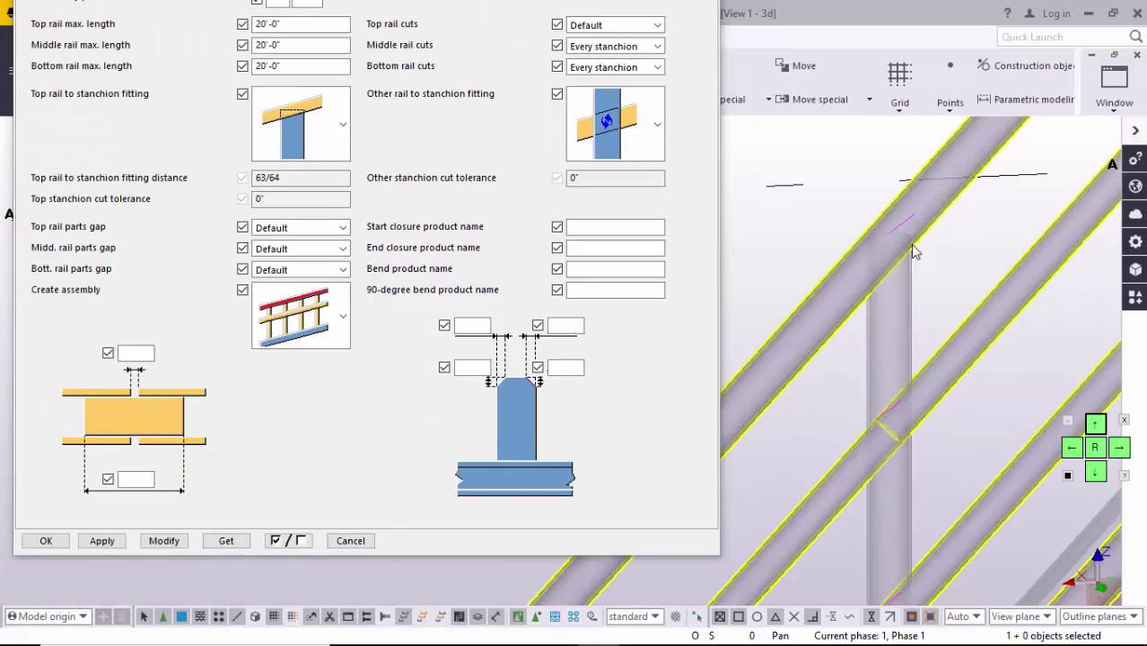
pyautogui.click(178, 542)
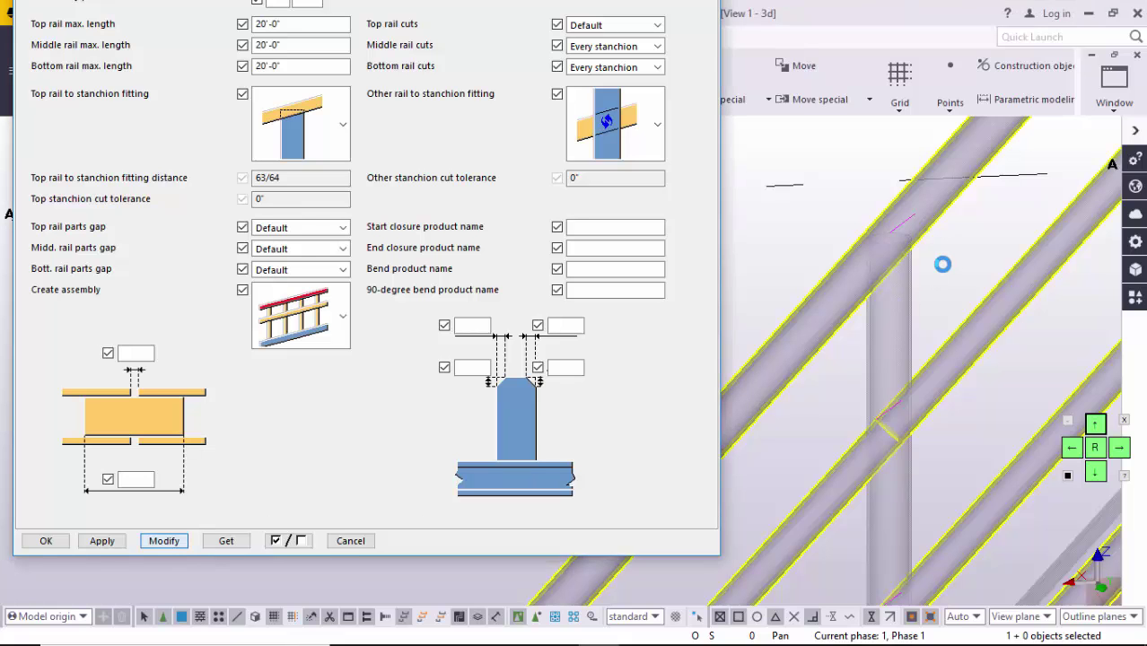
pyautogui.scroll(-6, 896, 276)
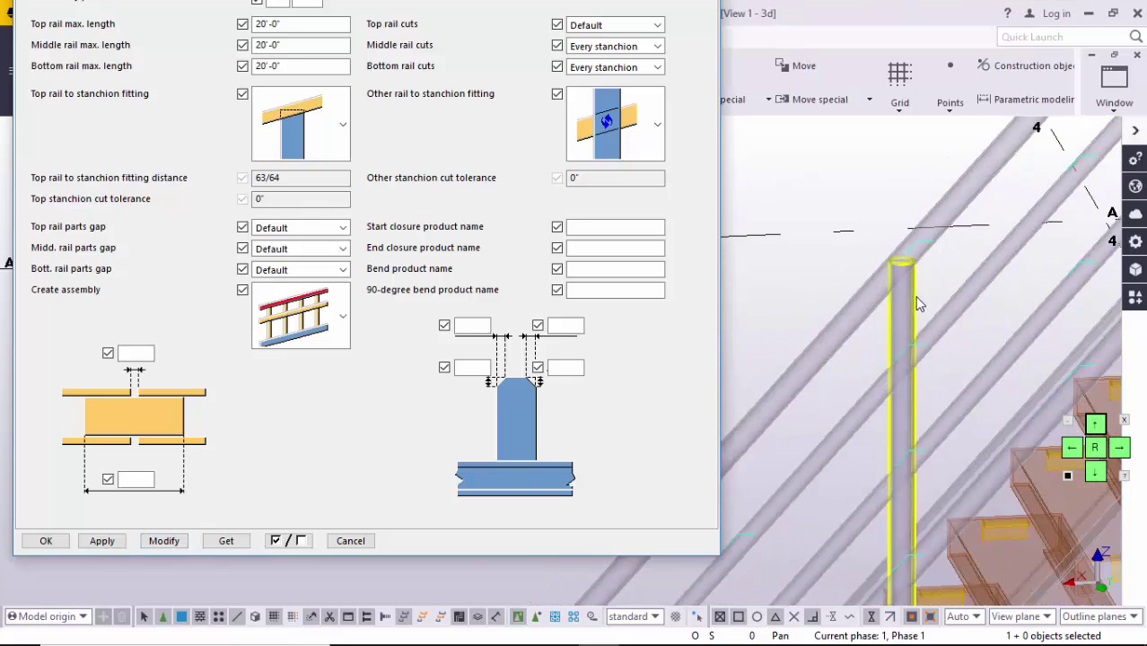
pyautogui.scroll(-3, 928, 303)
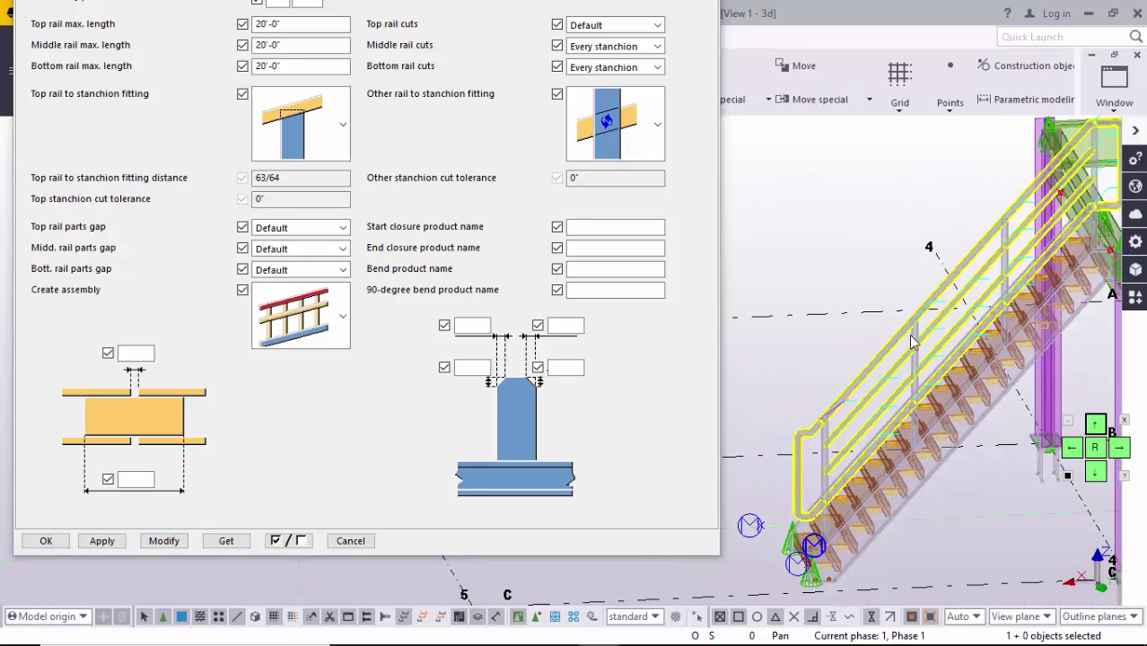
# Step: Set the top rail to stanchion fitting to the option with the chamfered stanchion end, modify the railing and clear the temporary lines from the view
pyautogui.click(341, 128)
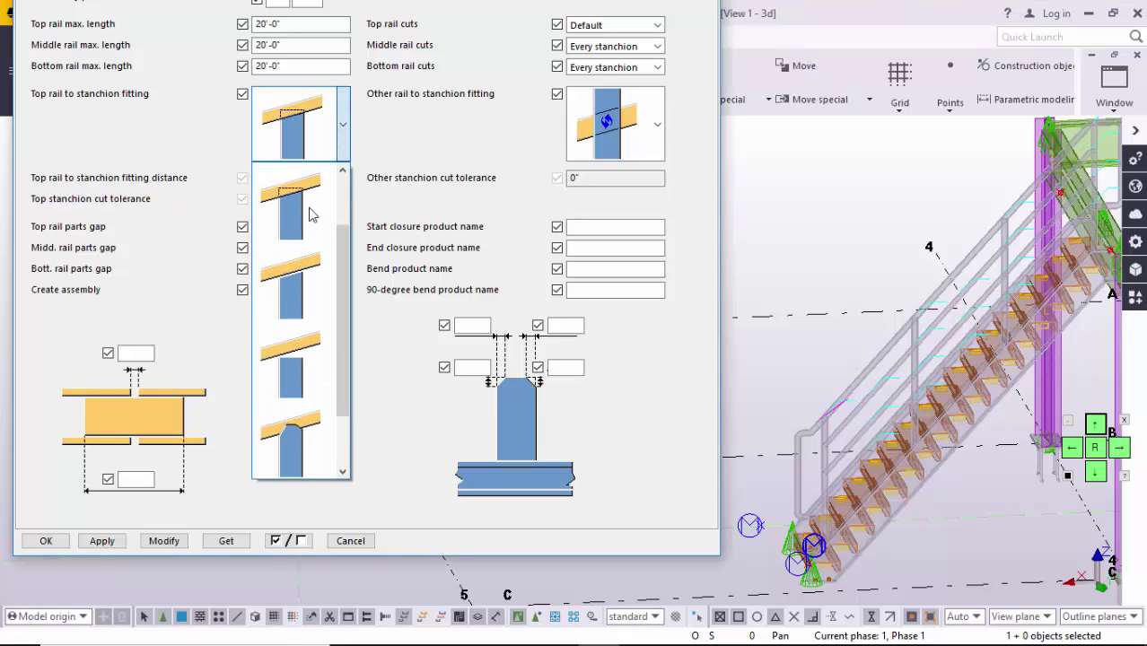
pyautogui.click(283, 428)
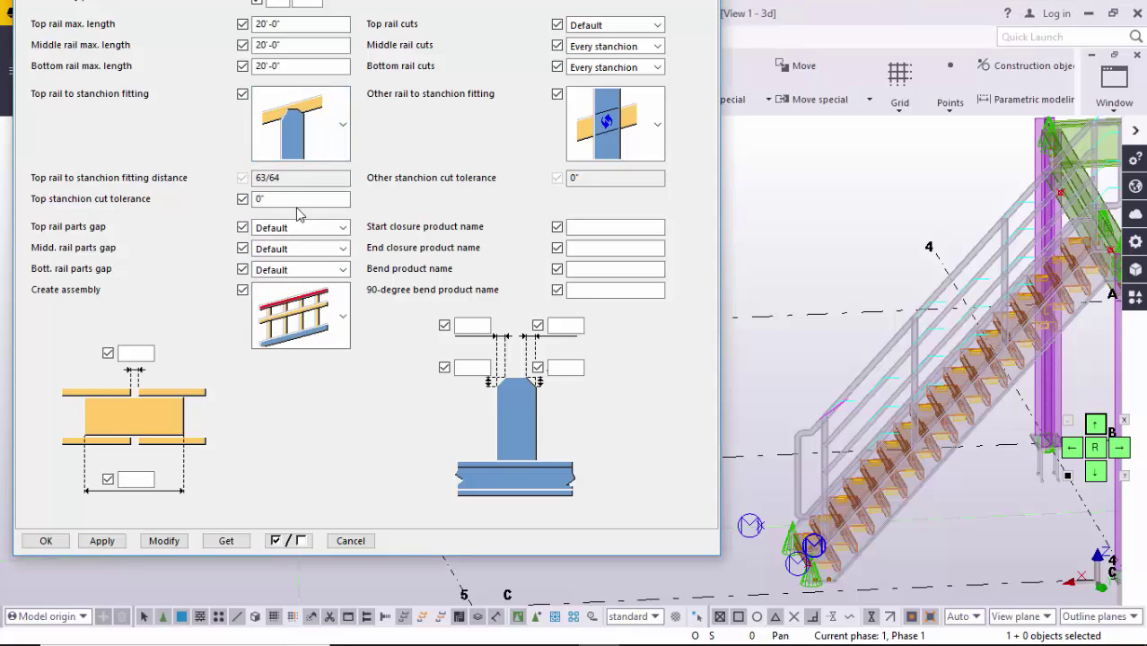
pyautogui.click(165, 541)
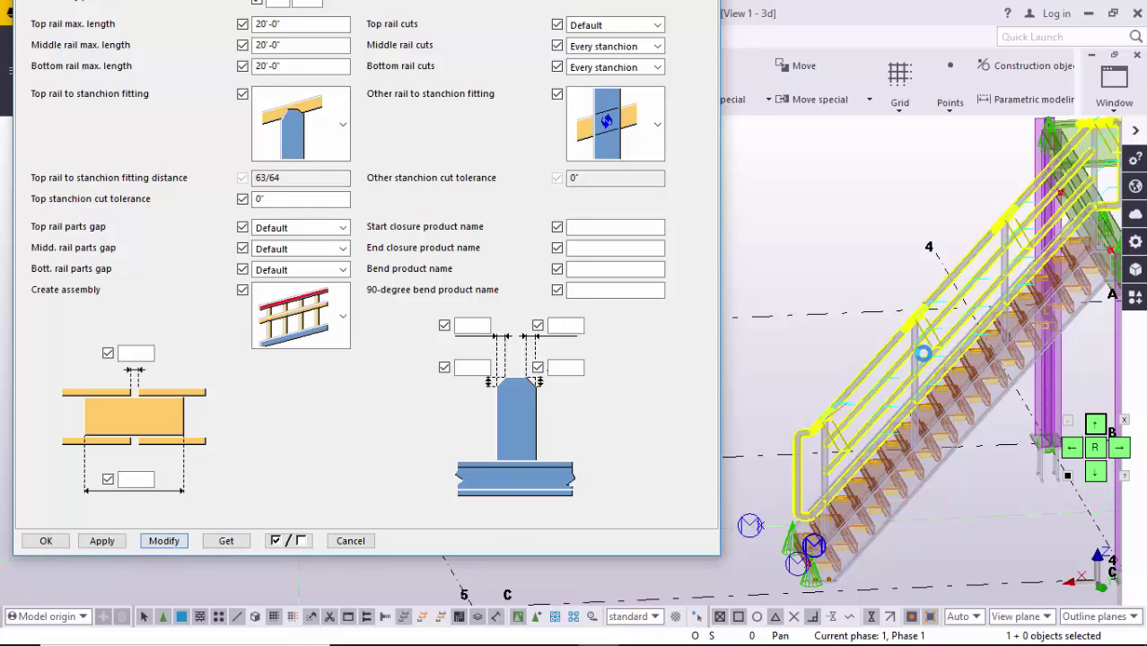
pyautogui.scroll(6, 910, 349)
pyautogui.scroll(-5, 908, 348)
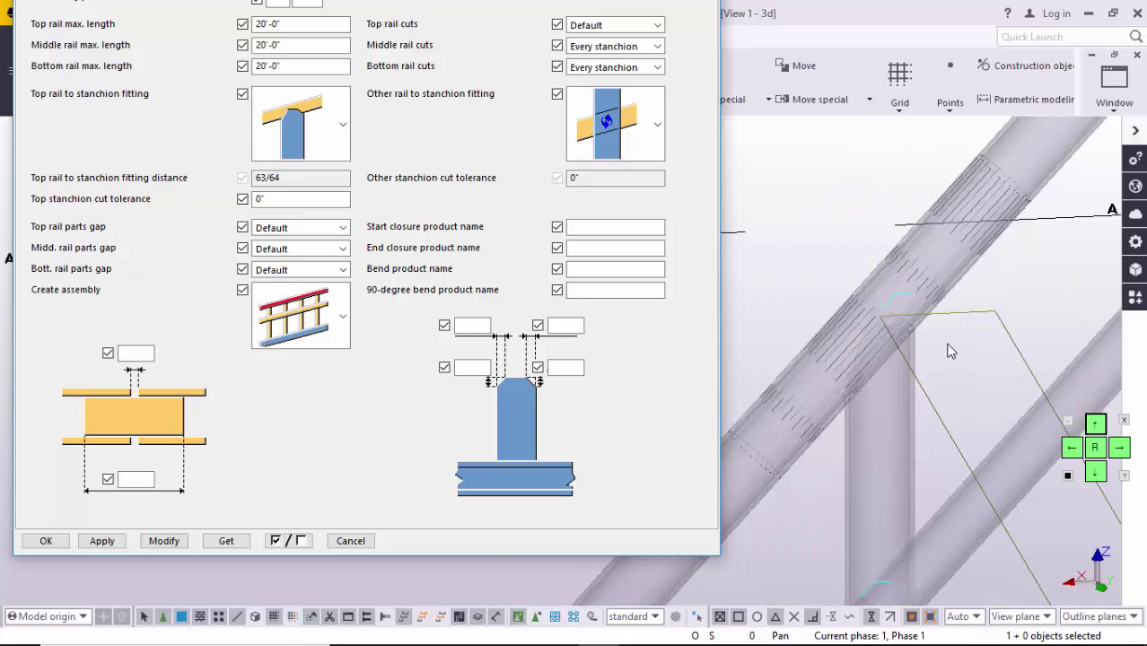
pyautogui.rightClick(901, 343)
pyautogui.click(978, 438)
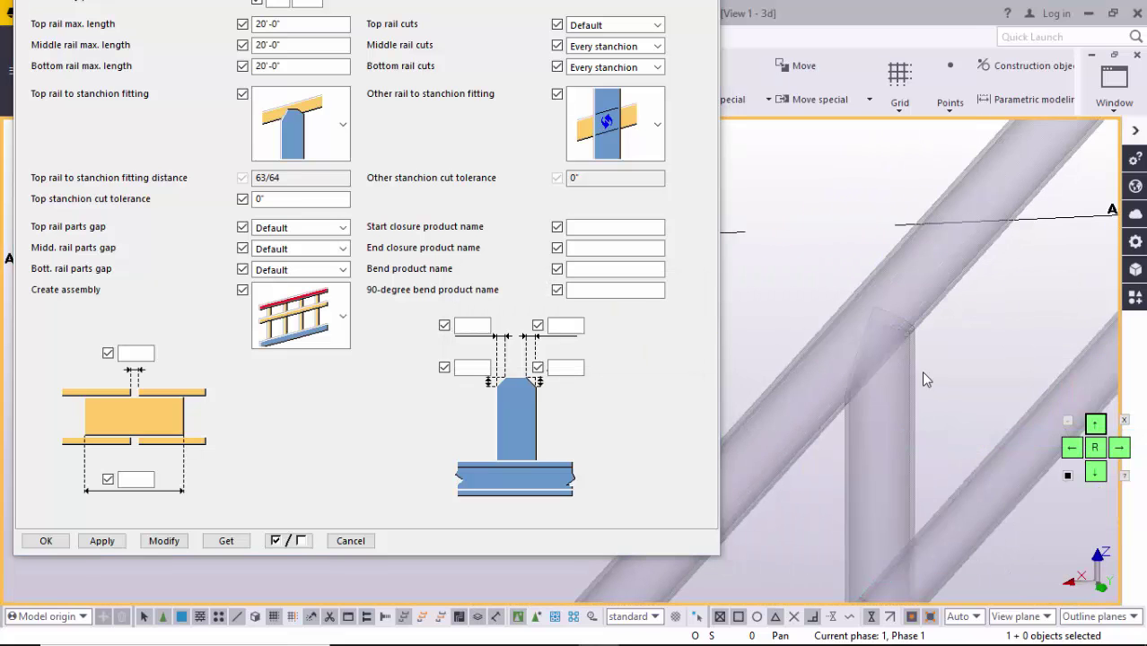
# Step: Examine from several angles how the stanchion's upper end is cut to fit the top rail
pyautogui.scroll(2, 904, 361)
pyautogui.scroll(-3, 902, 362)
pyautogui.moveTo(900, 371)
pyautogui.mouseDown(button='middle')
pyautogui.moveTo(886, 343)
pyautogui.moveTo(920, 388)
pyautogui.moveTo(902, 361)
pyautogui.mouseUp(button='middle')
pyautogui.scroll(5, 923, 394)
pyautogui.scroll(6, 909, 362)
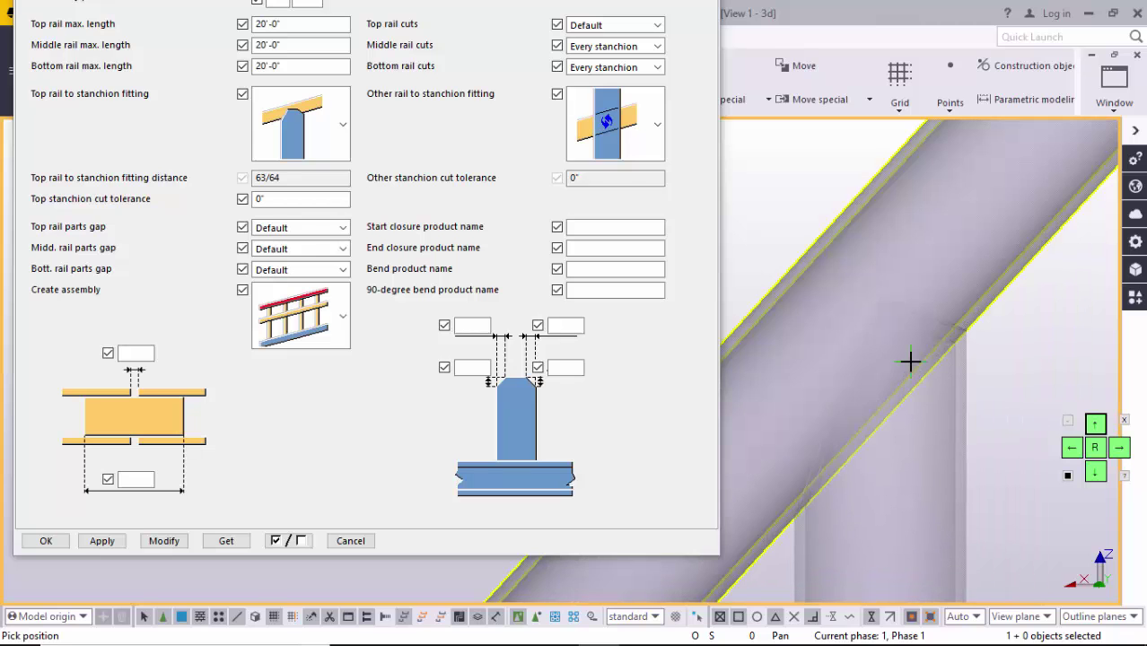
pyautogui.scroll(-5, 914, 359)
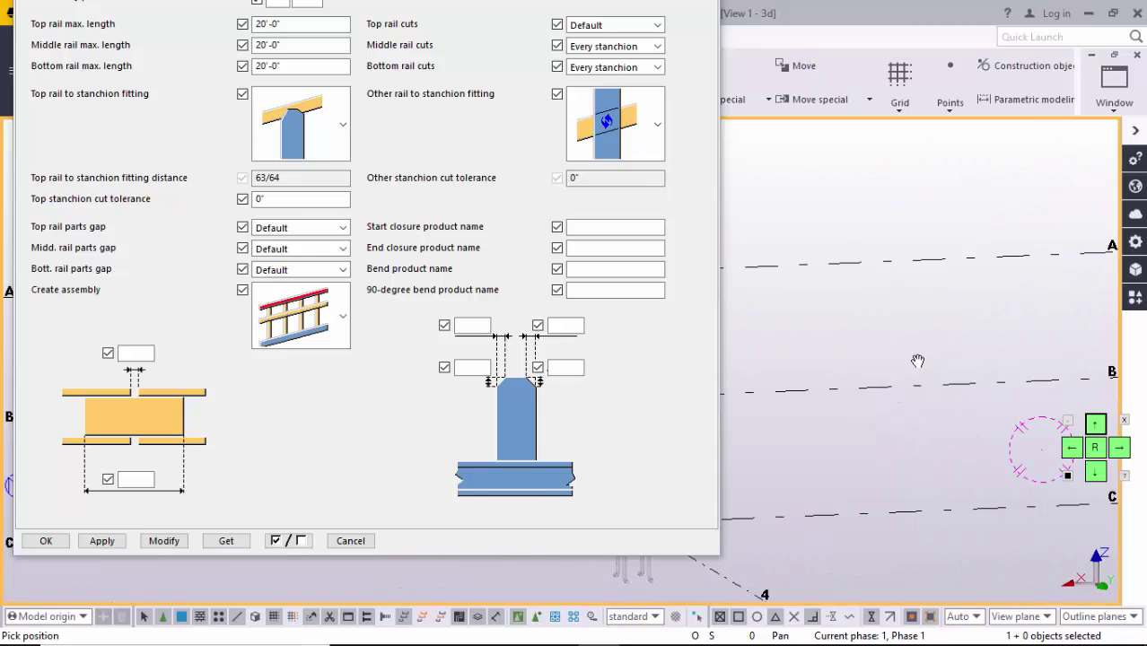
pyautogui.scroll(3, 864, 387)
pyautogui.scroll(3, 864, 387)
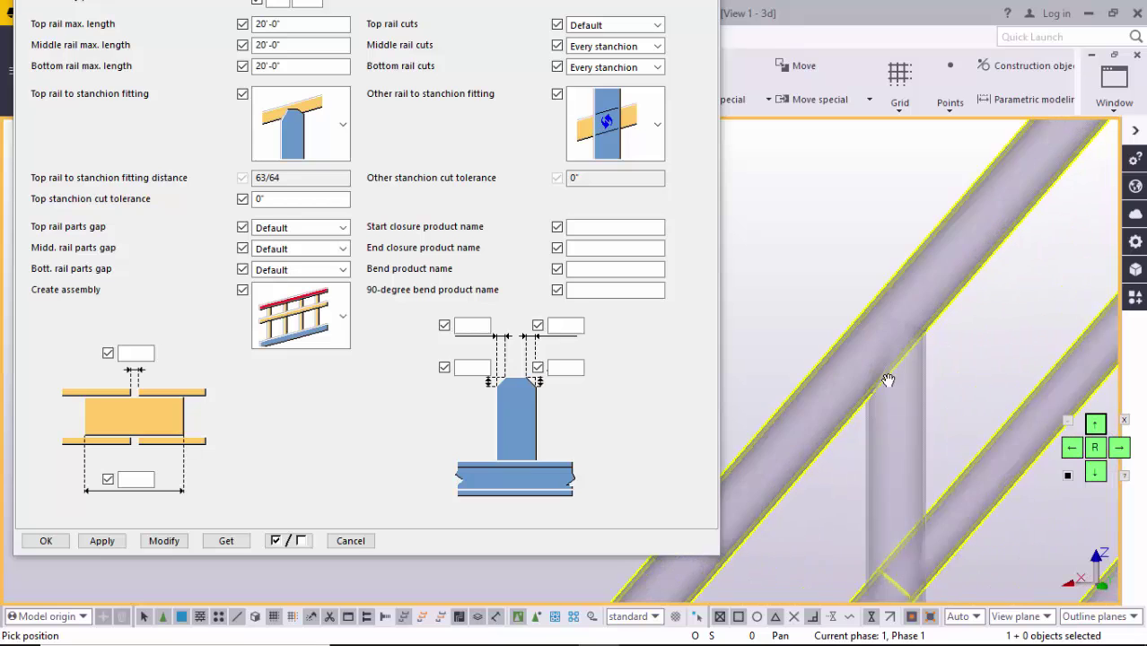
pyautogui.scroll(-1, 875, 354)
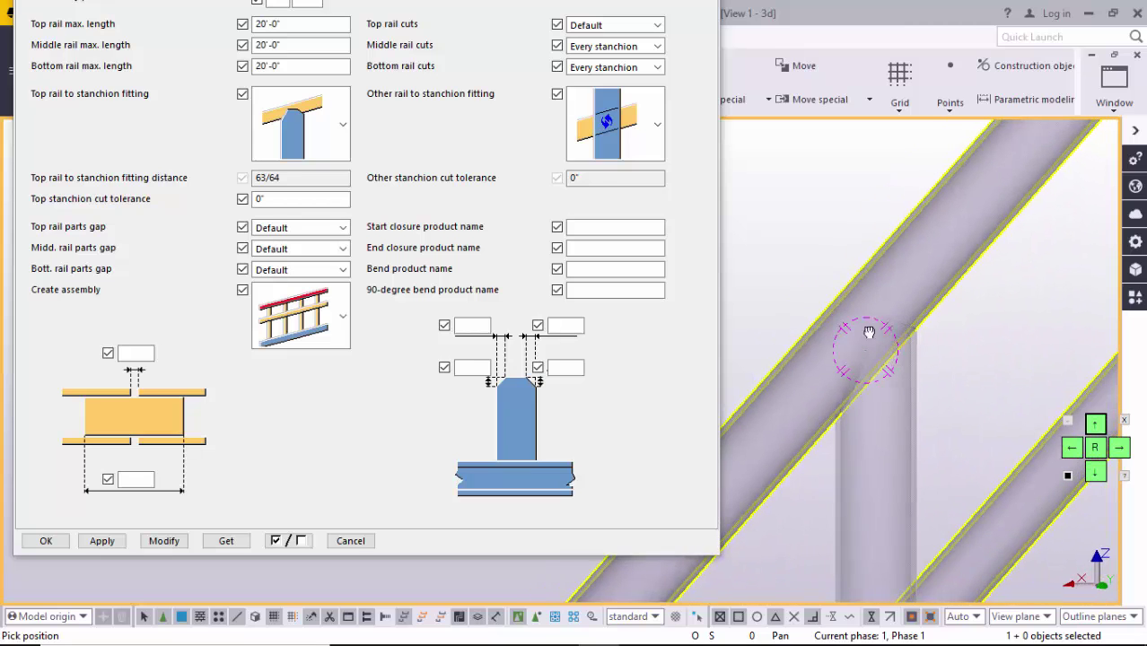
pyautogui.keyDown('ctrl'); pyautogui.moveTo(868, 330); pyautogui.dragTo(574, 323, button='middle'); pyautogui.keyUp('ctrl')
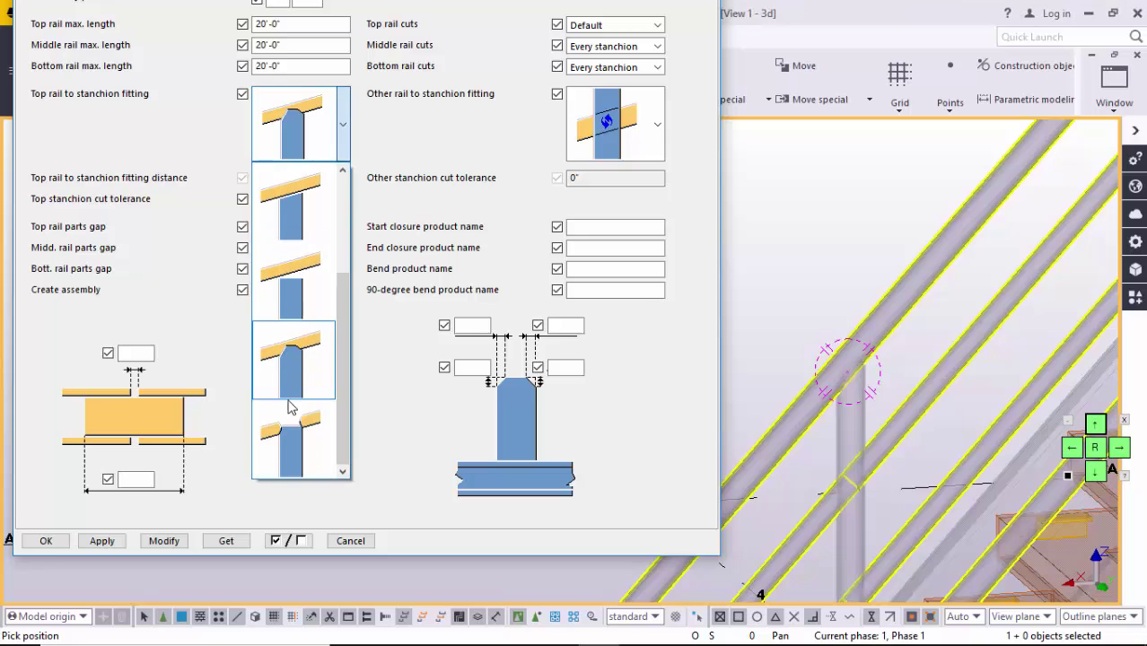
pyautogui.click(397, 410)
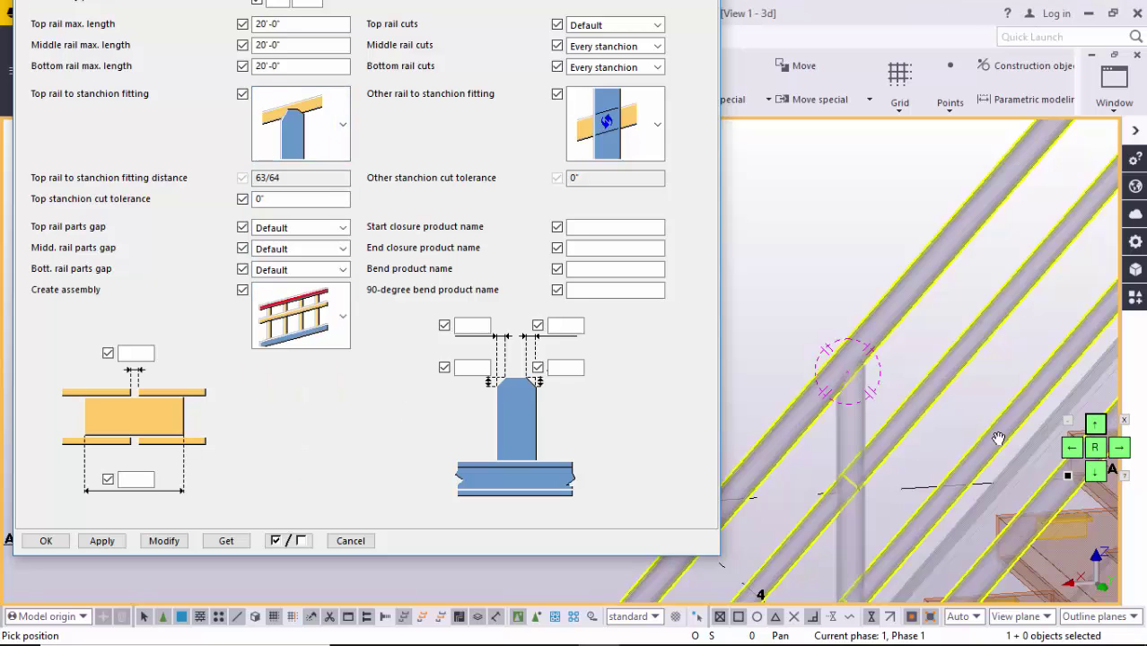
# Step: Examine the top rail joints at the stanchions along the railing up to its upper end at the landing
pyautogui.moveTo(890, 389); pyautogui.dragTo(986, 376)
pyautogui.scroll(6, 942, 370)
pyautogui.scroll(-6, 942, 371)
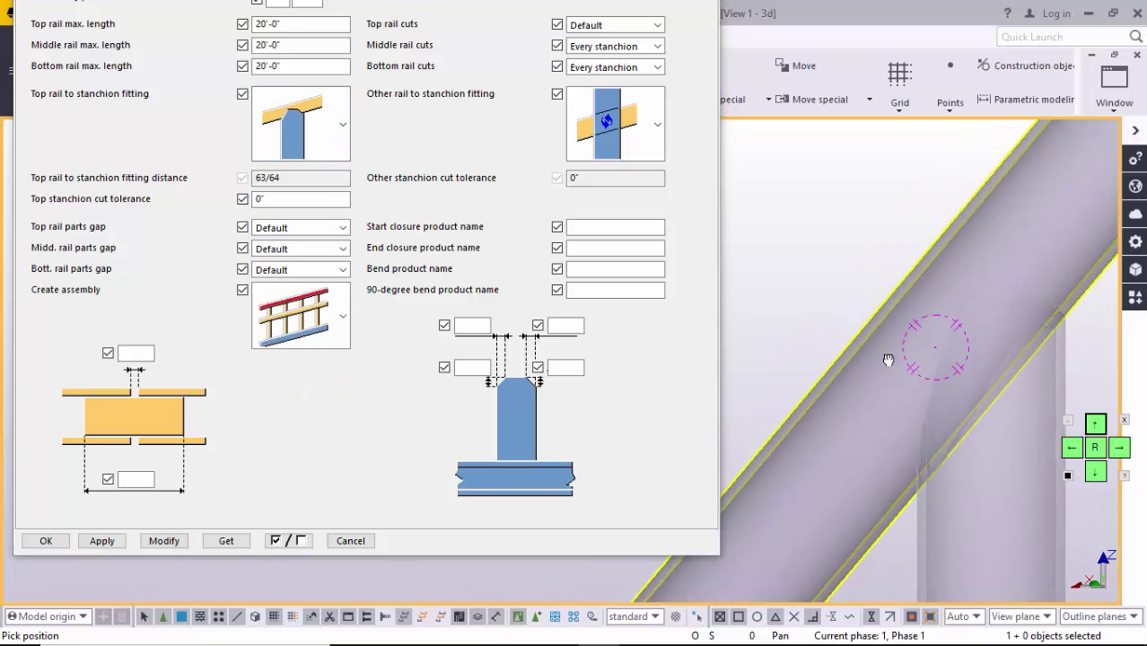
pyautogui.scroll(5, 853, 368)
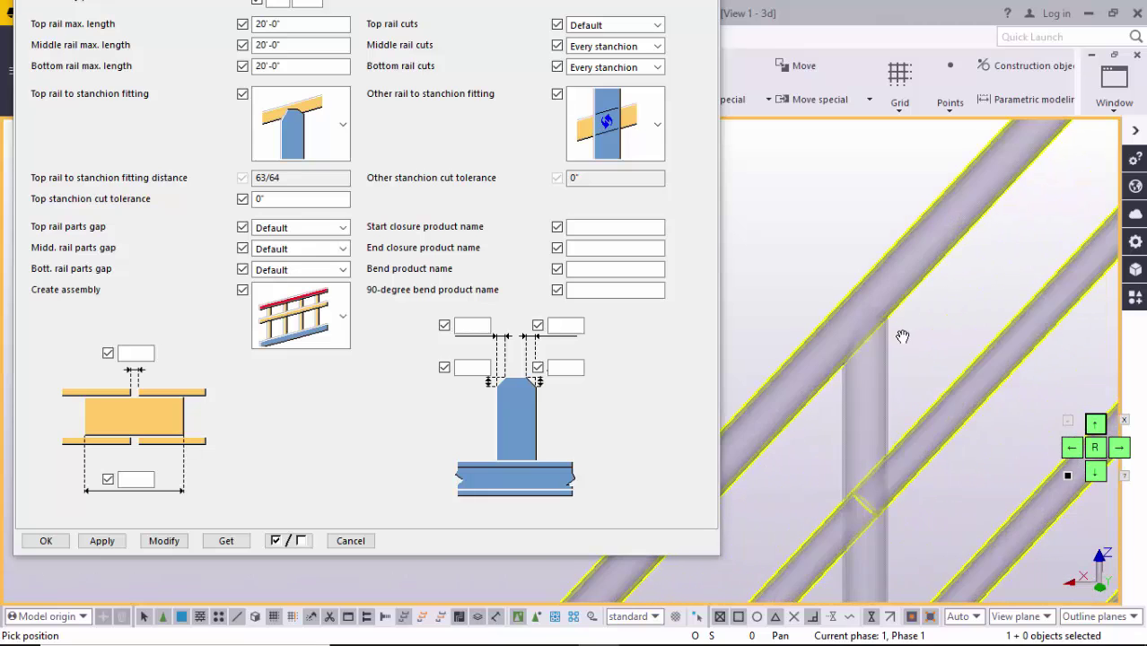
pyautogui.scroll(-7, 853, 359)
pyautogui.scroll(5, 923, 327)
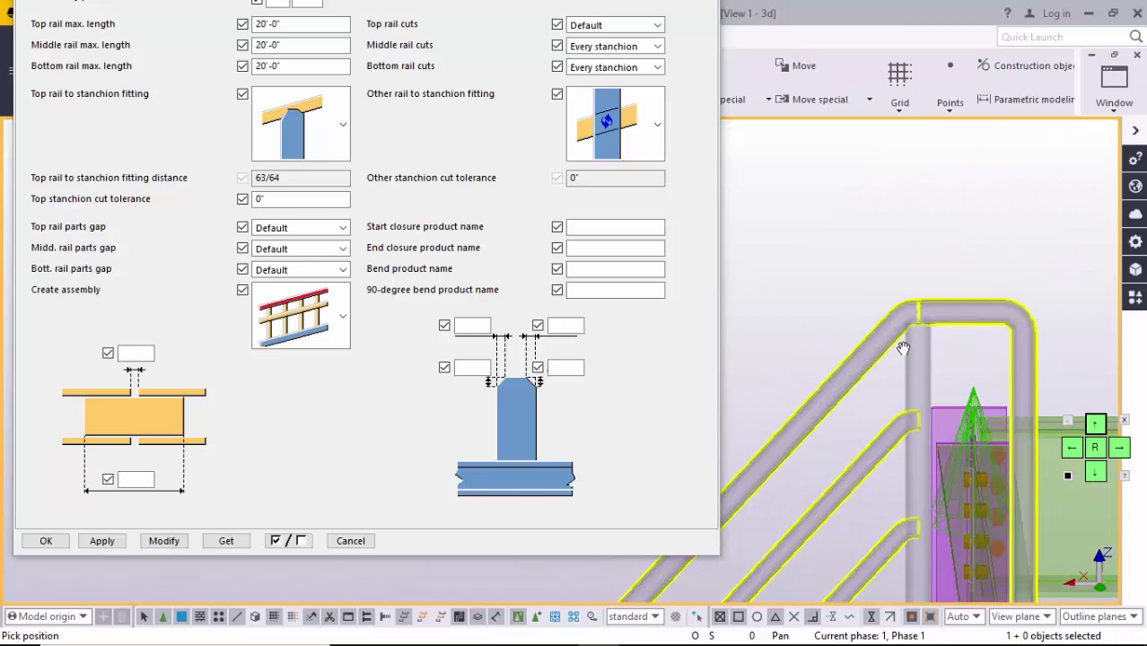
pyautogui.scroll(-6, 951, 336)
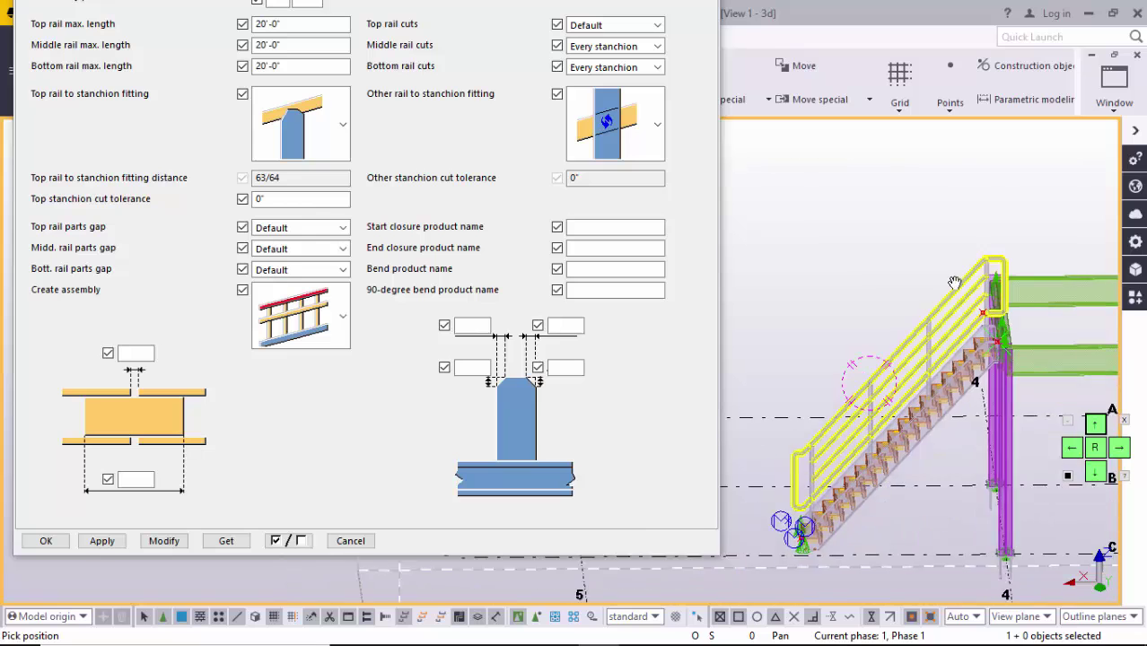
# Step: Set the other rail to stanchion fitting to the third option, with pointed rail ends at the stanchion, modify the railing and clear the temporary lines
pyautogui.scroll(6, 901, 357)
pyautogui.scroll(1, 901, 357)
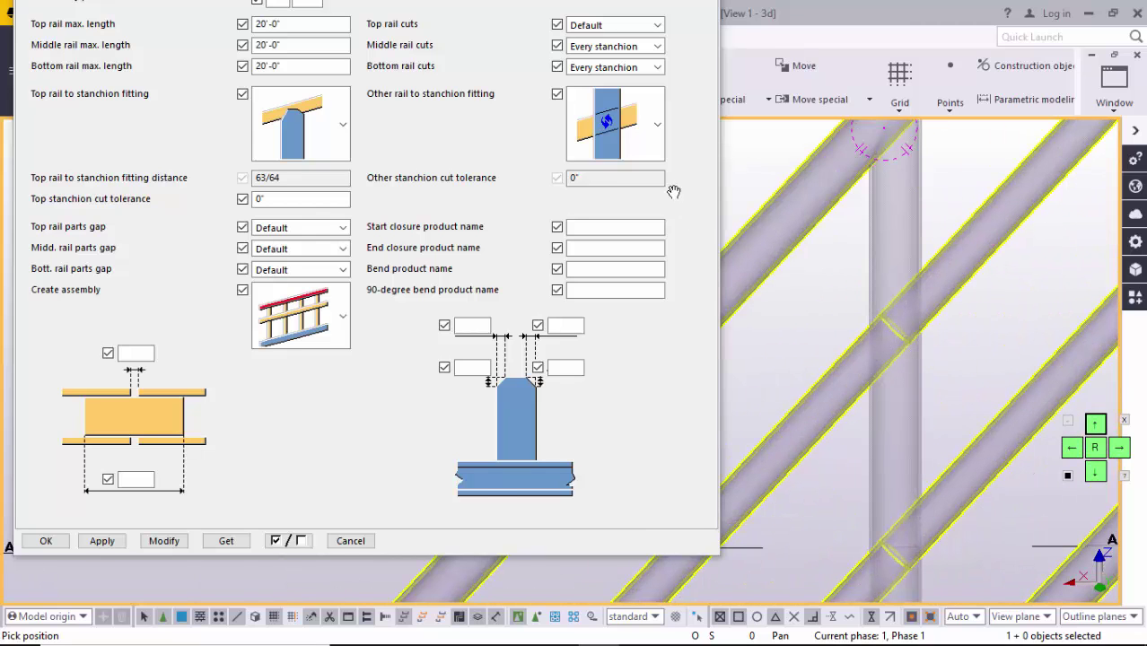
pyautogui.click(643, 142)
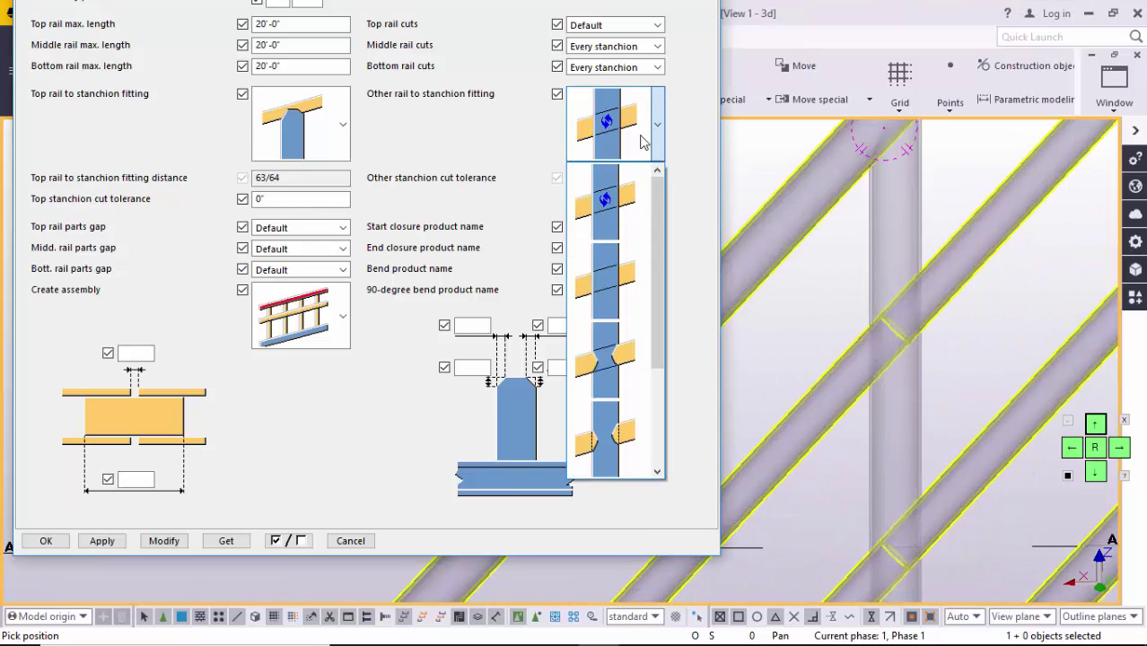
pyautogui.click(616, 359)
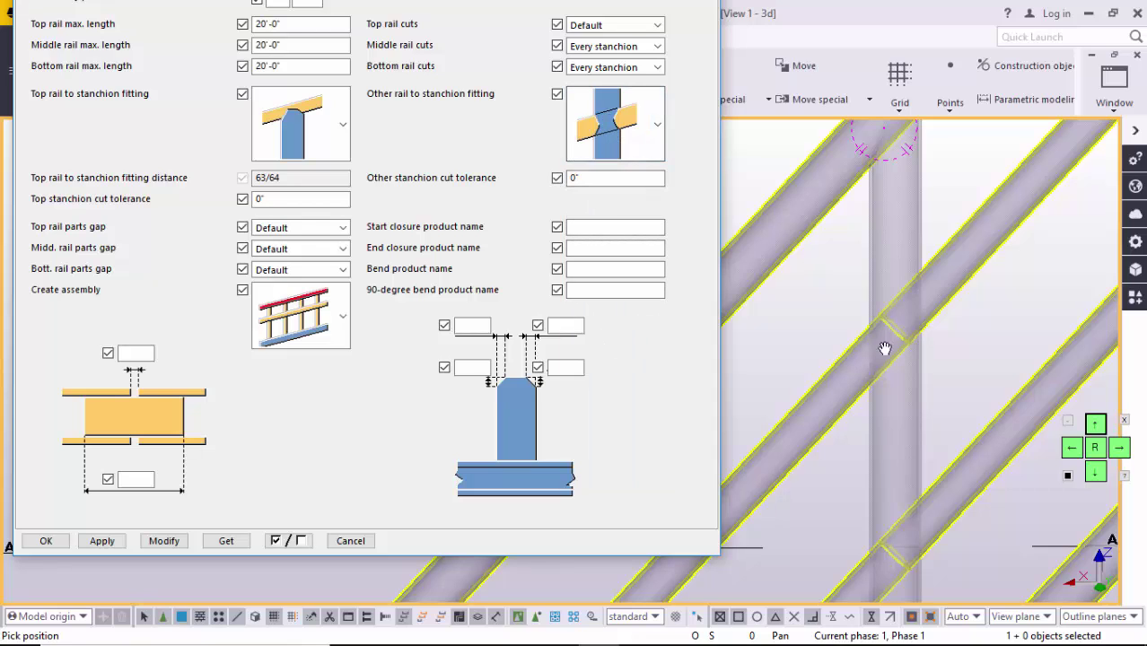
pyautogui.click(164, 542)
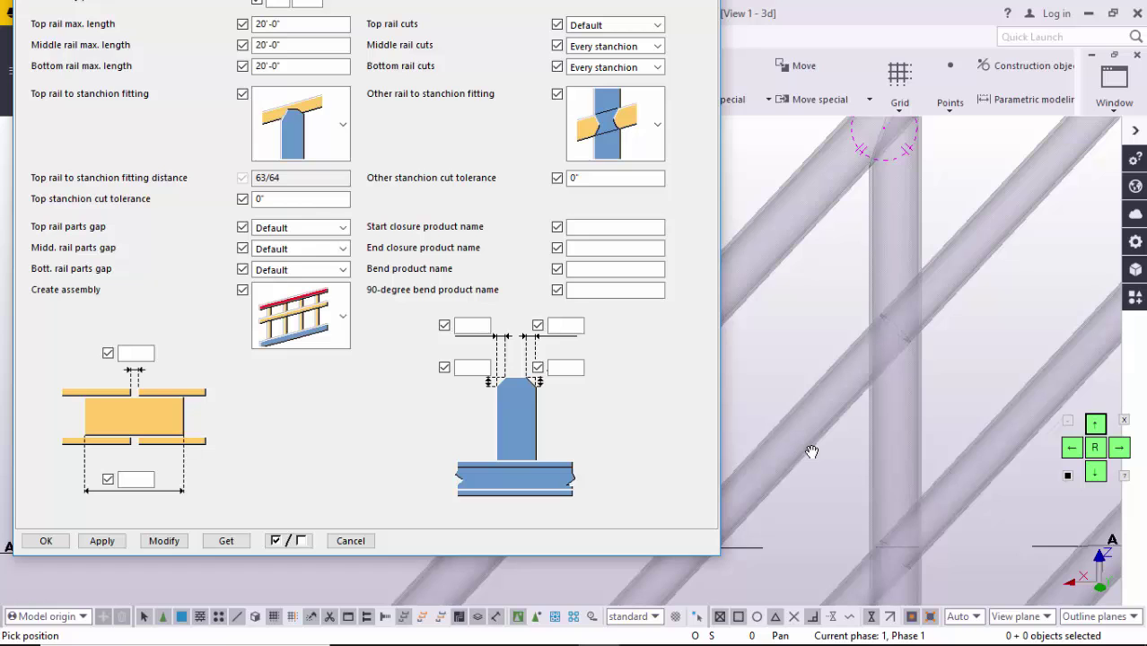
pyautogui.moveTo(889, 333); pyautogui.dragTo(894, 368)
pyautogui.scroll(2, 942, 325)
pyautogui.rightClick(1006, 322)
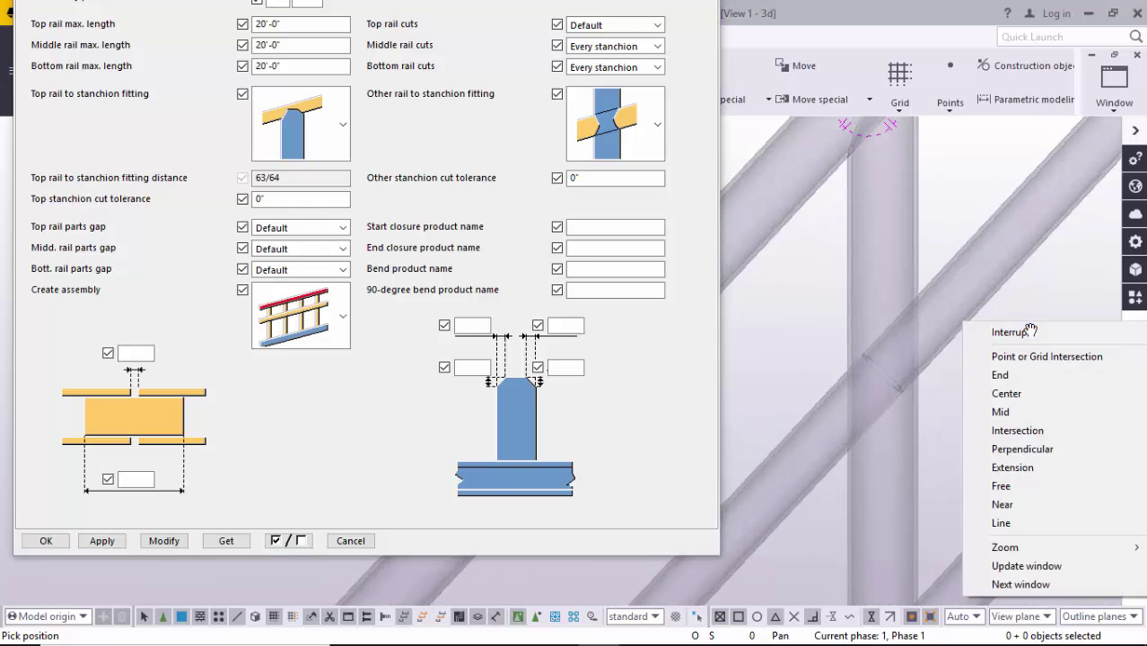
pyautogui.click(1001, 333)
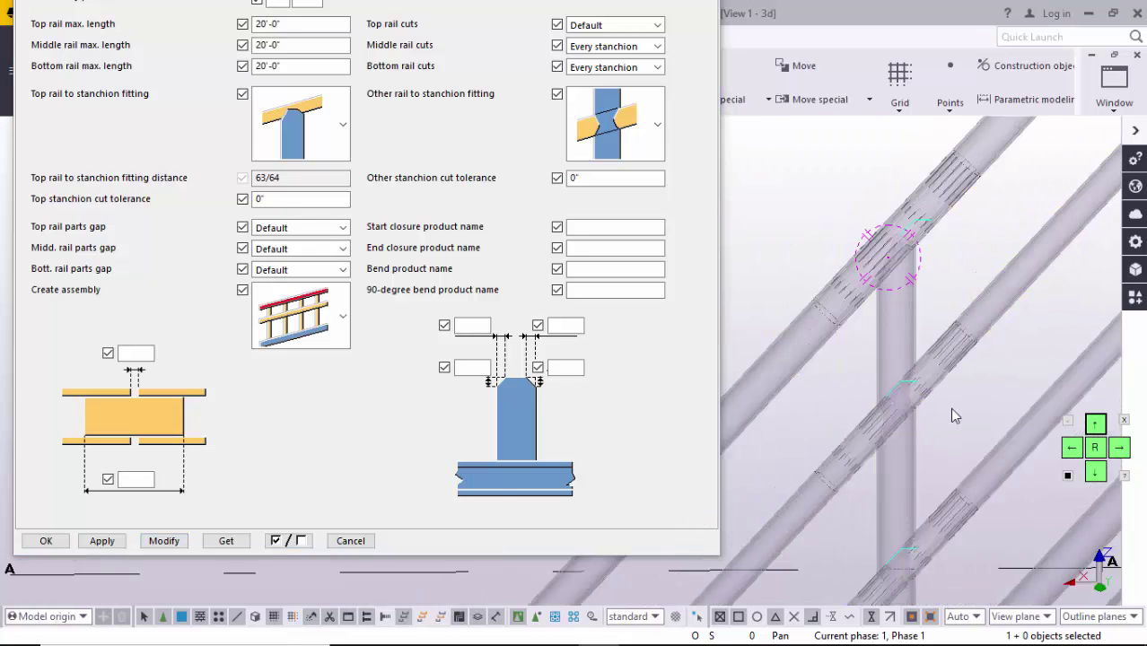
pyautogui.rightClick(980, 385)
pyautogui.click(1002, 479)
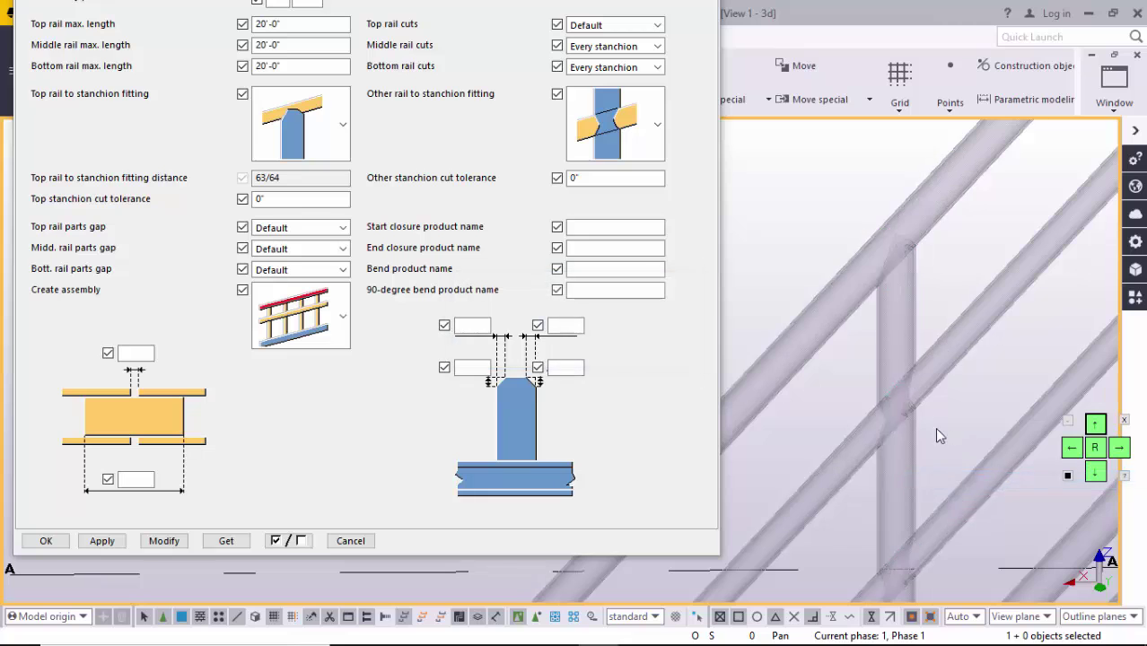
# Step: Set the other rail to stanchion fitting to the fourth option, with dashed lines at the rail ends, modify the railing and redraw the view
pyautogui.scroll(5, 910, 395)
pyautogui.scroll(-4, 938, 435)
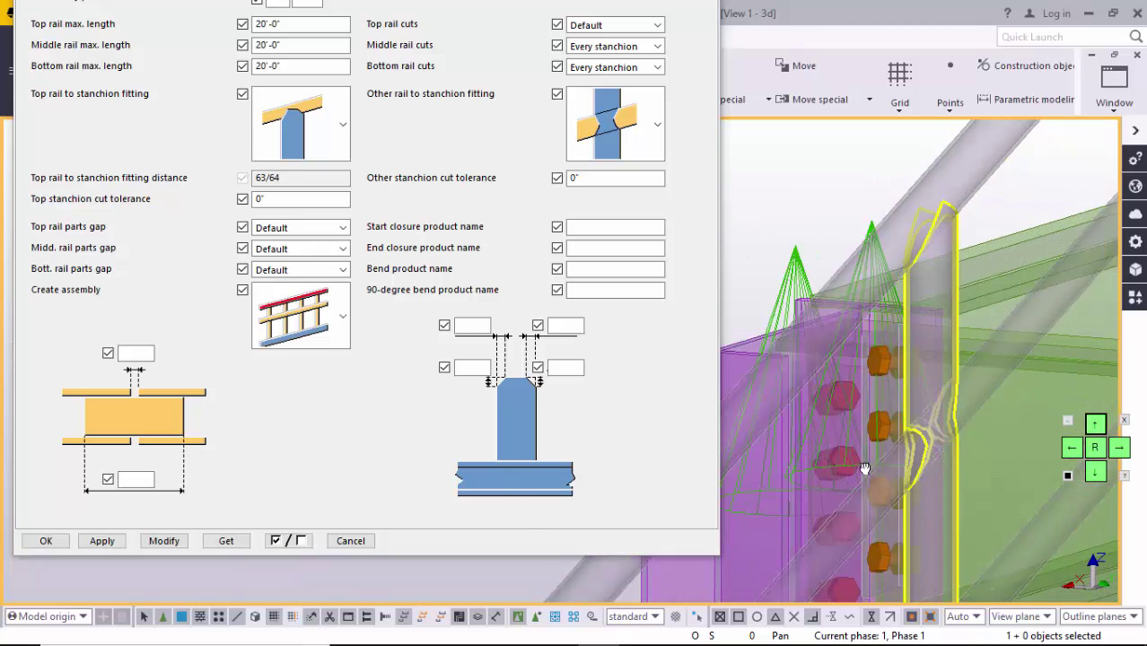
pyautogui.click(627, 137)
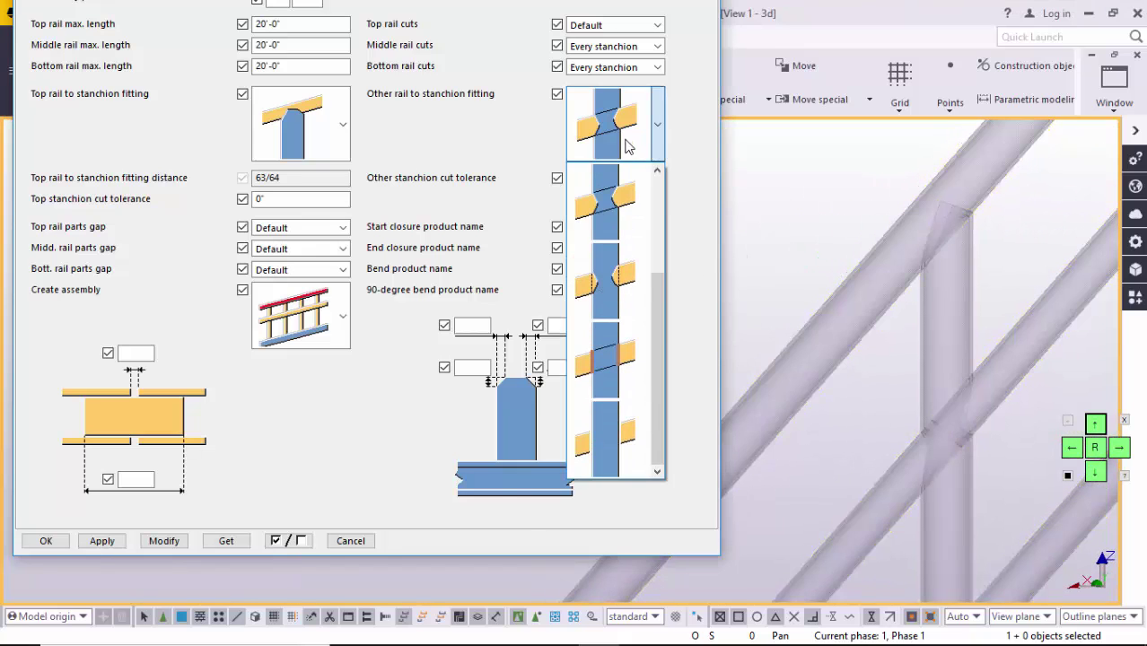
pyautogui.click(627, 289)
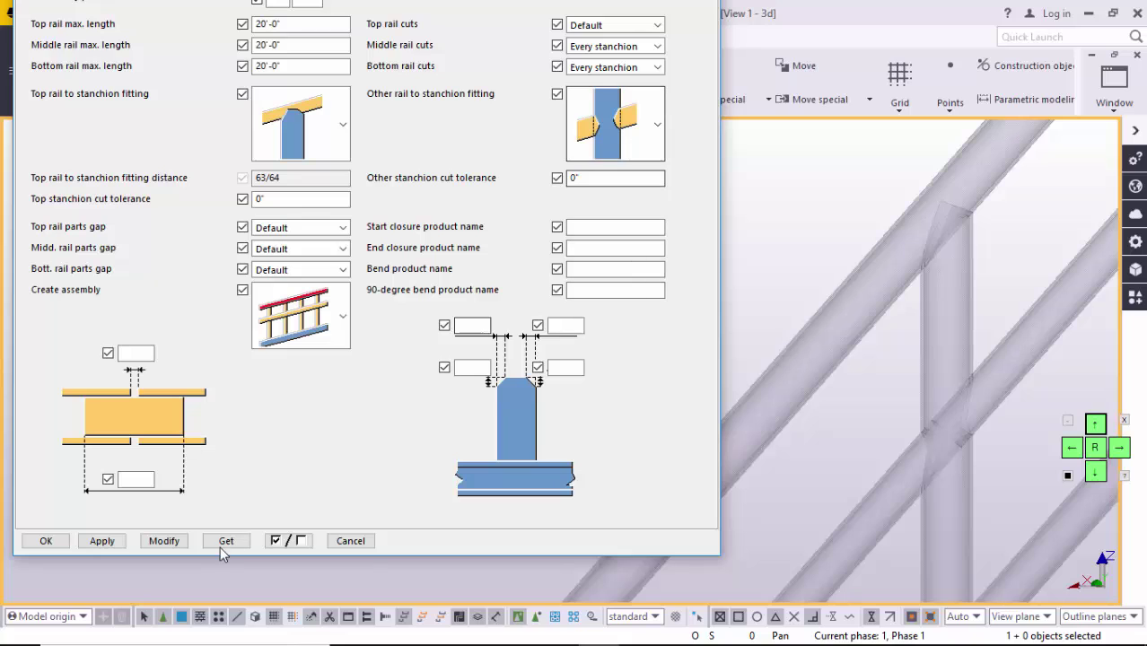
pyautogui.click(1021, 365)
pyautogui.click(175, 542)
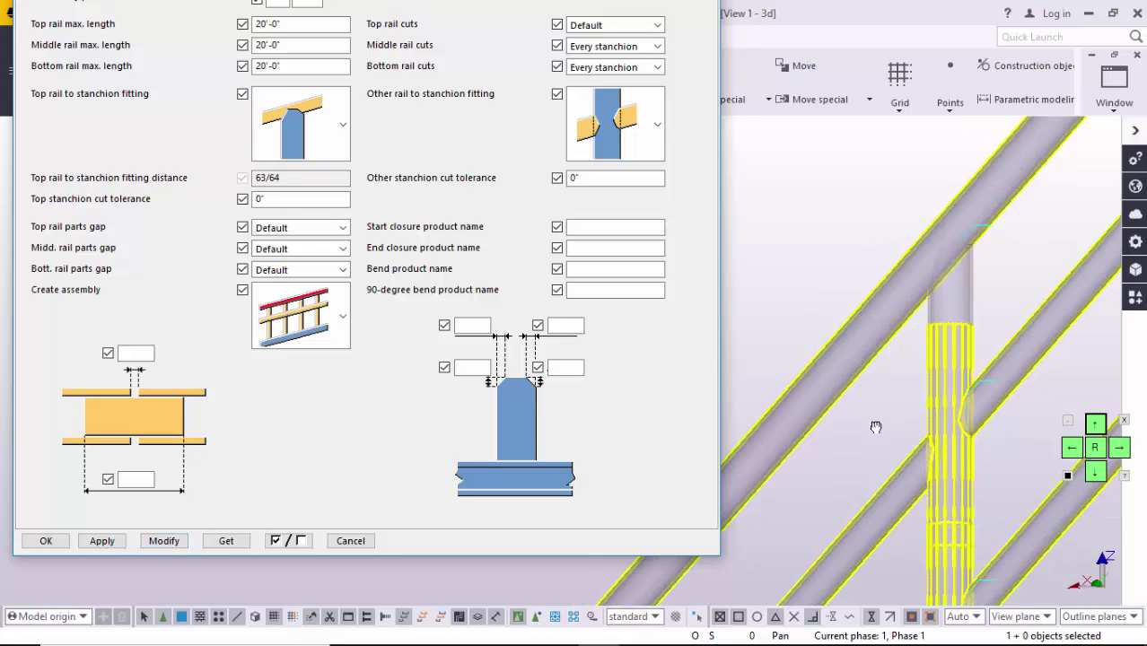
pyautogui.rightClick(903, 382)
pyautogui.click(957, 475)
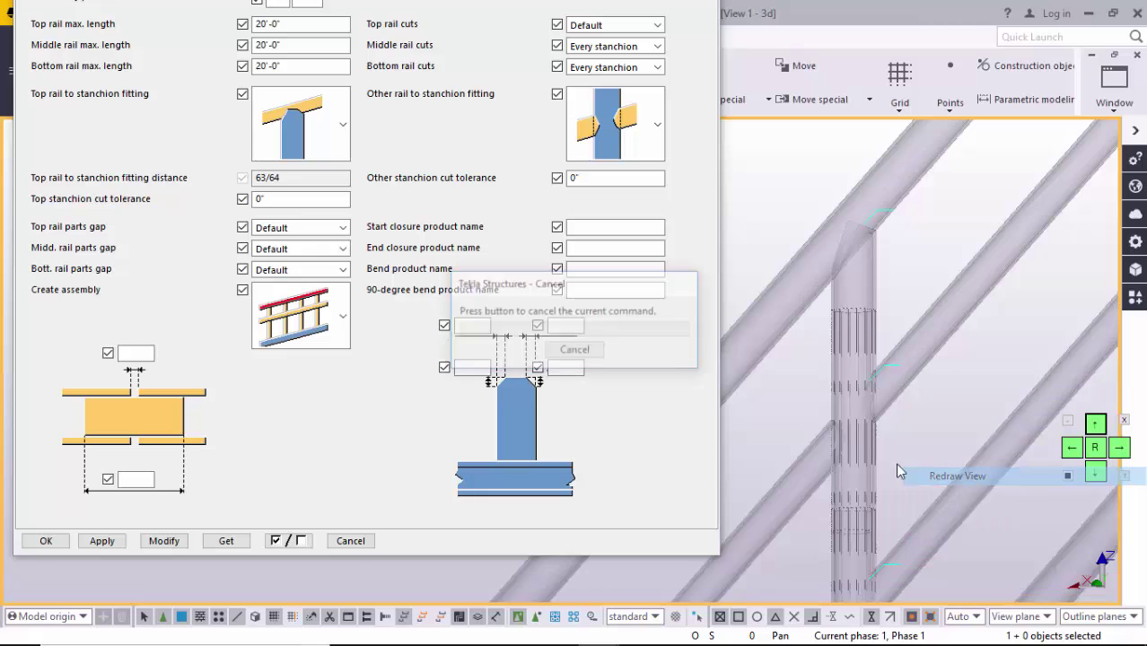
# Step: Examine how the middle rail ends are cut against an intermediate stanchion of the stair railing
pyautogui.scroll(4, 852, 457)
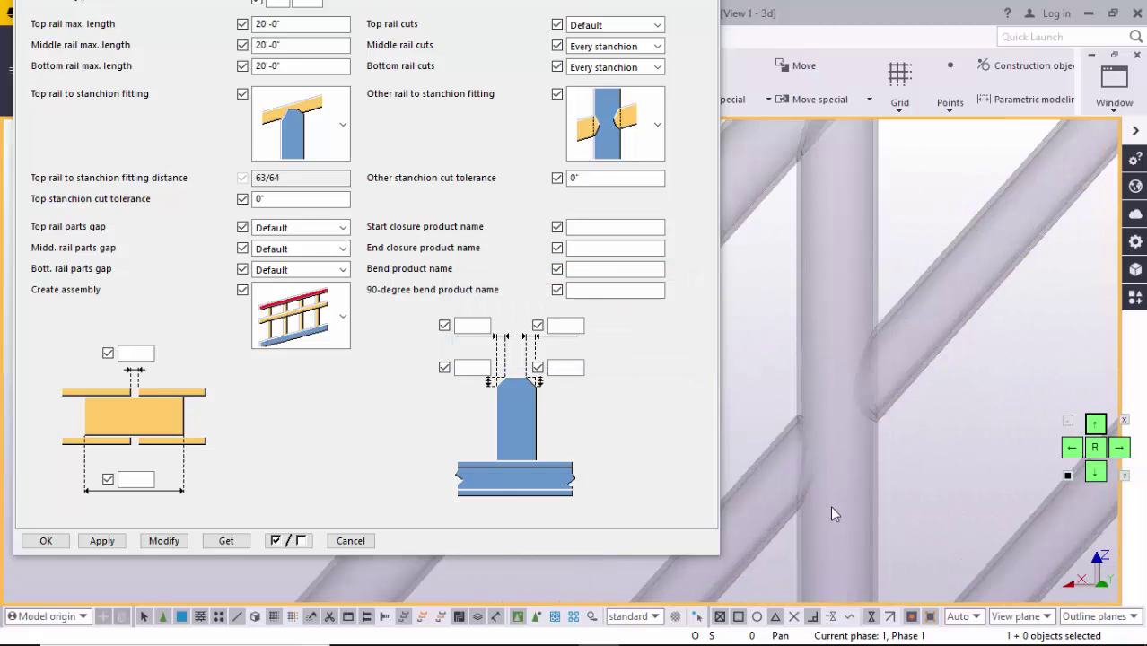
pyautogui.scroll(-3, 833, 422)
pyautogui.moveTo(826, 314); pyautogui.dragTo(805, 381, button='middle')
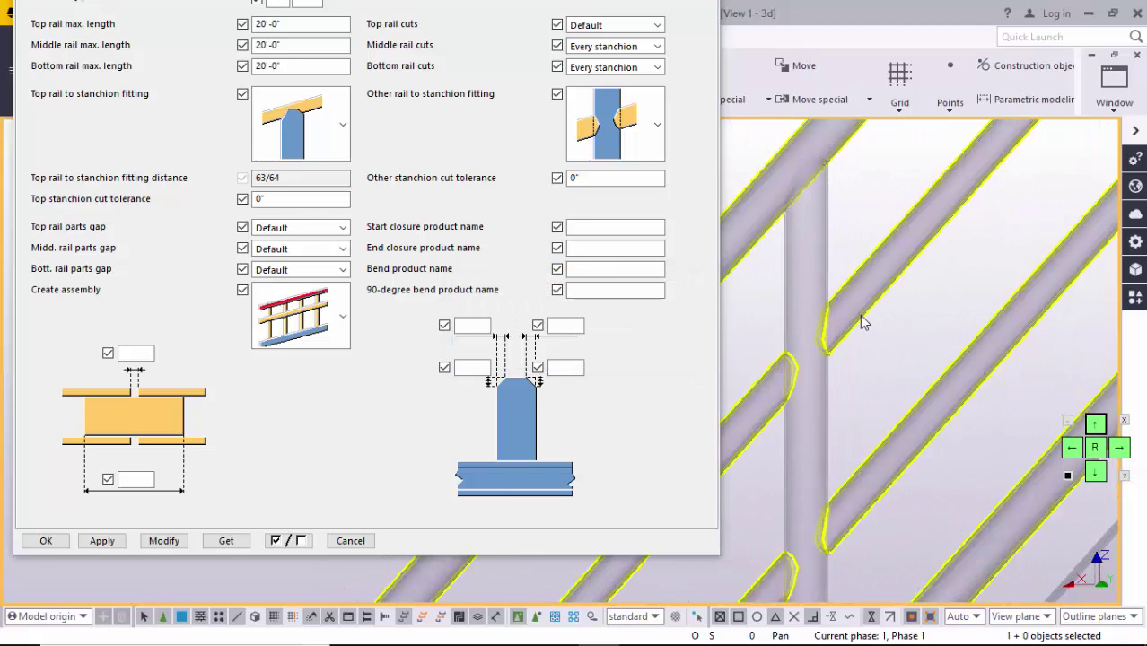
pyautogui.scroll(2, 853, 321)
pyautogui.keyDown('ctrl'); pyautogui.moveTo(854, 325); pyautogui.dragTo(646, 243, button='middle'); pyautogui.keyUp('ctrl')
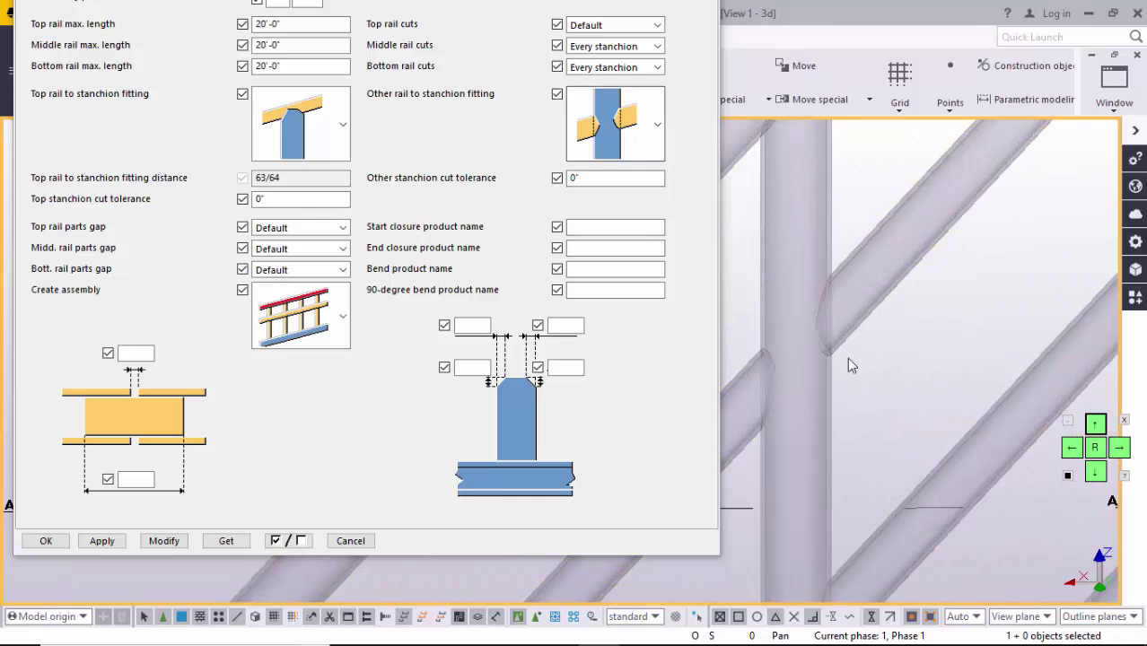
pyautogui.scroll(-2, 812, 381)
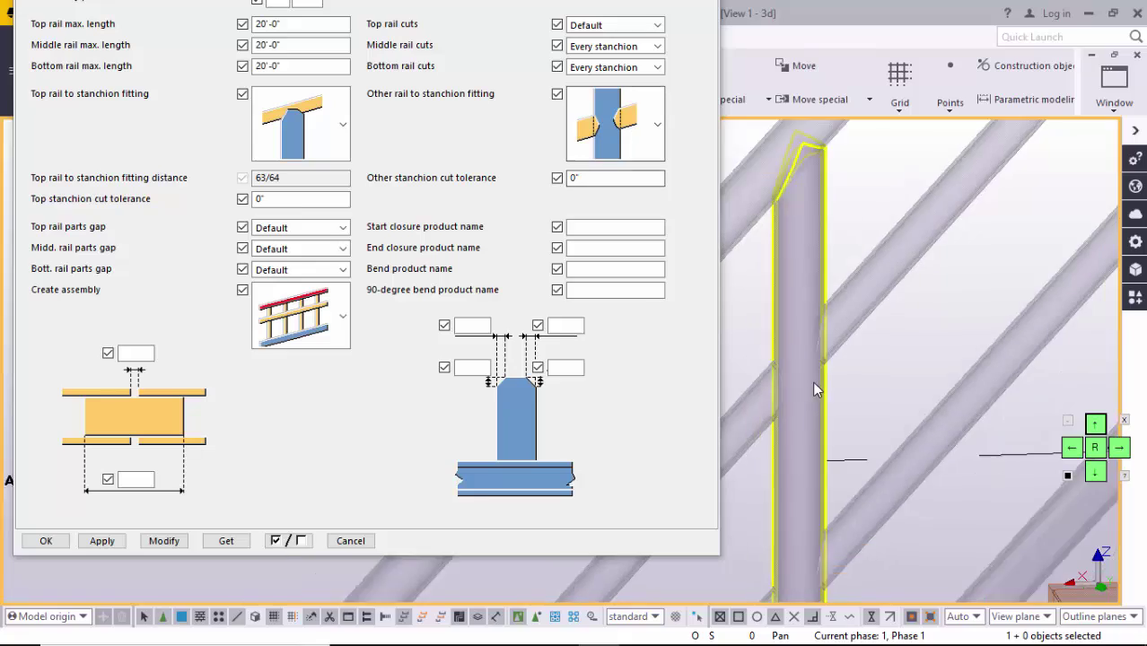
pyautogui.scroll(-5, 810, 404)
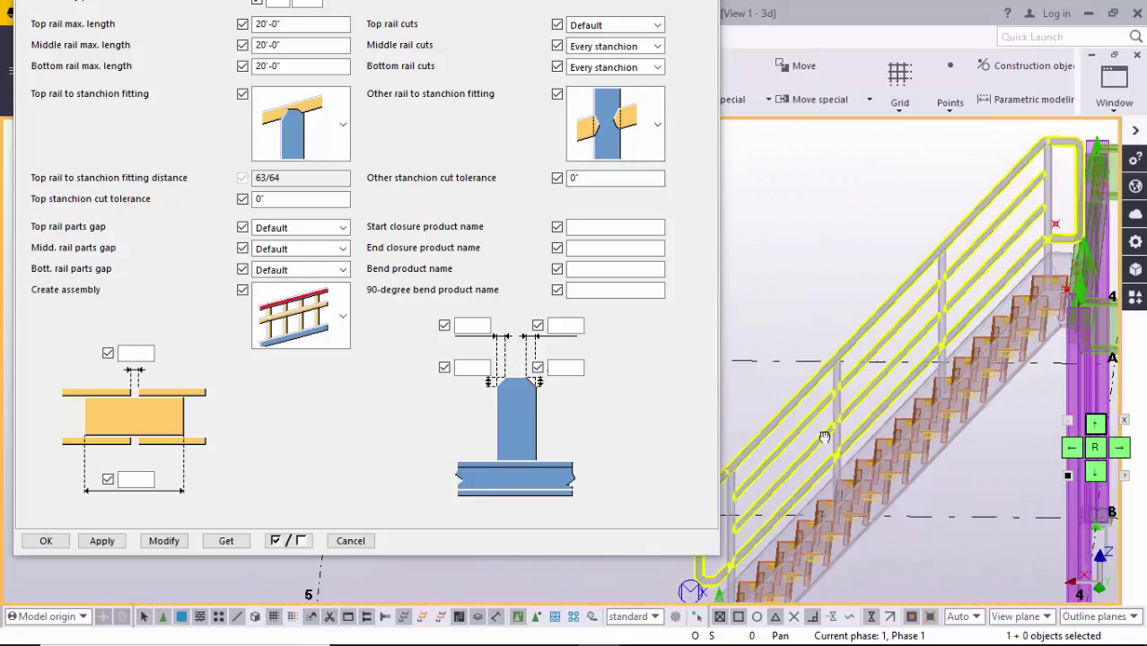
# Step: Examine from several angles how the middle rails end at the uppermost stanchion beside the landing
pyautogui.scroll(8, 859, 362)
pyautogui.scroll(6, 898, 269)
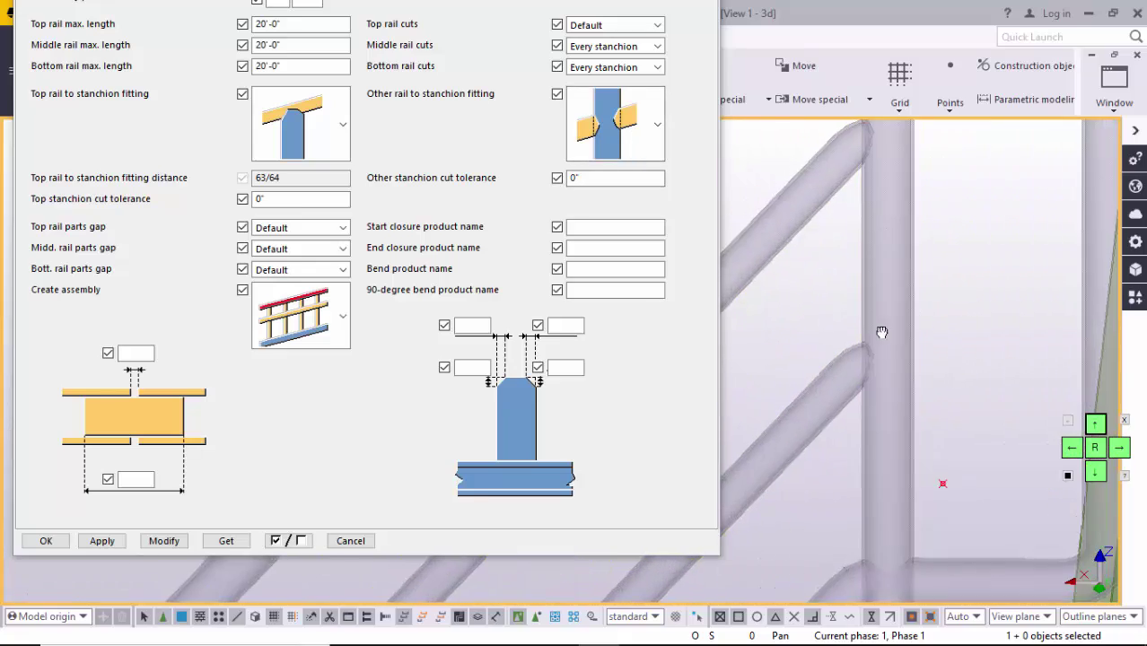
pyautogui.scroll(-4, 901, 259)
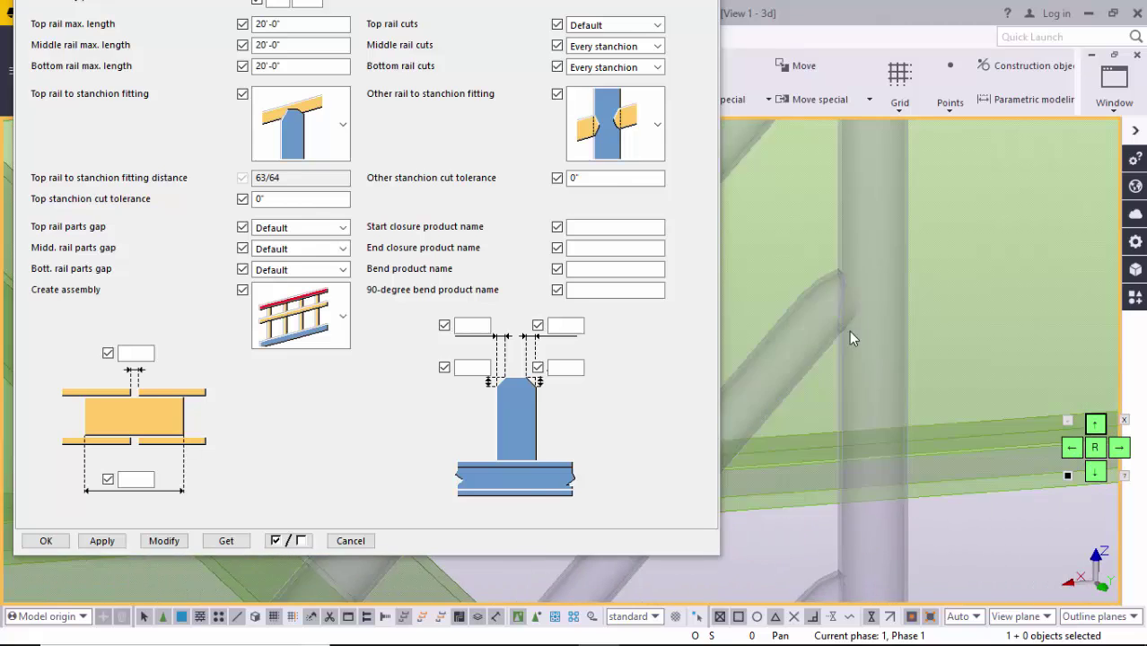
pyautogui.scroll(4, 914, 379)
pyautogui.scroll(-5, 908, 349)
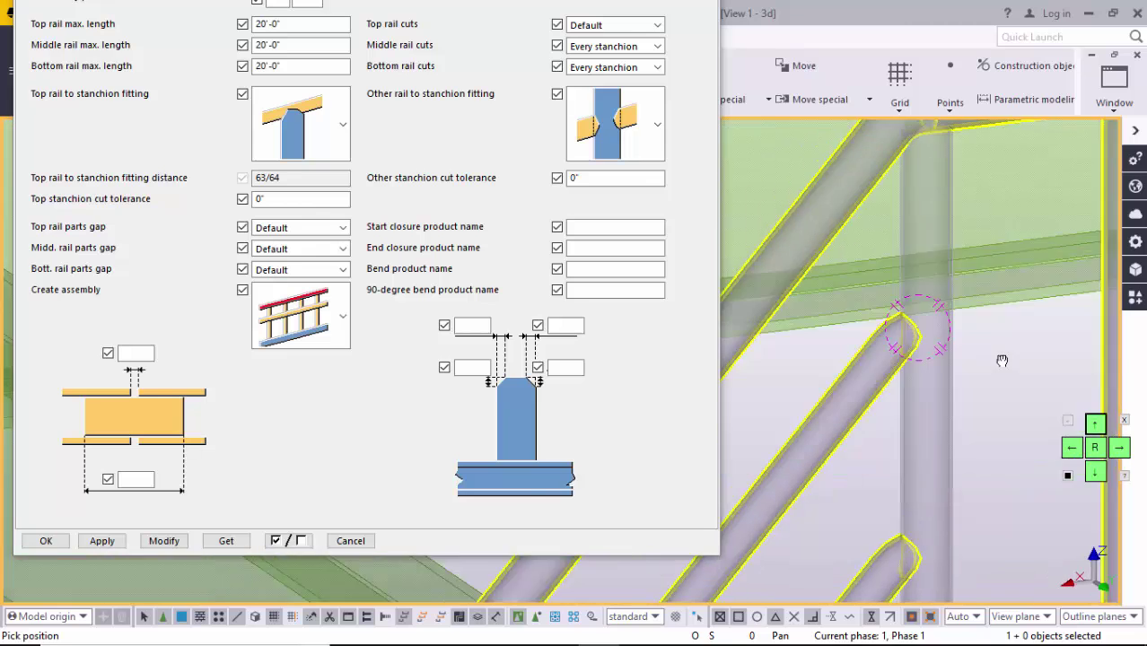
pyautogui.scroll(5, 911, 361)
pyautogui.scroll(-3, 910, 362)
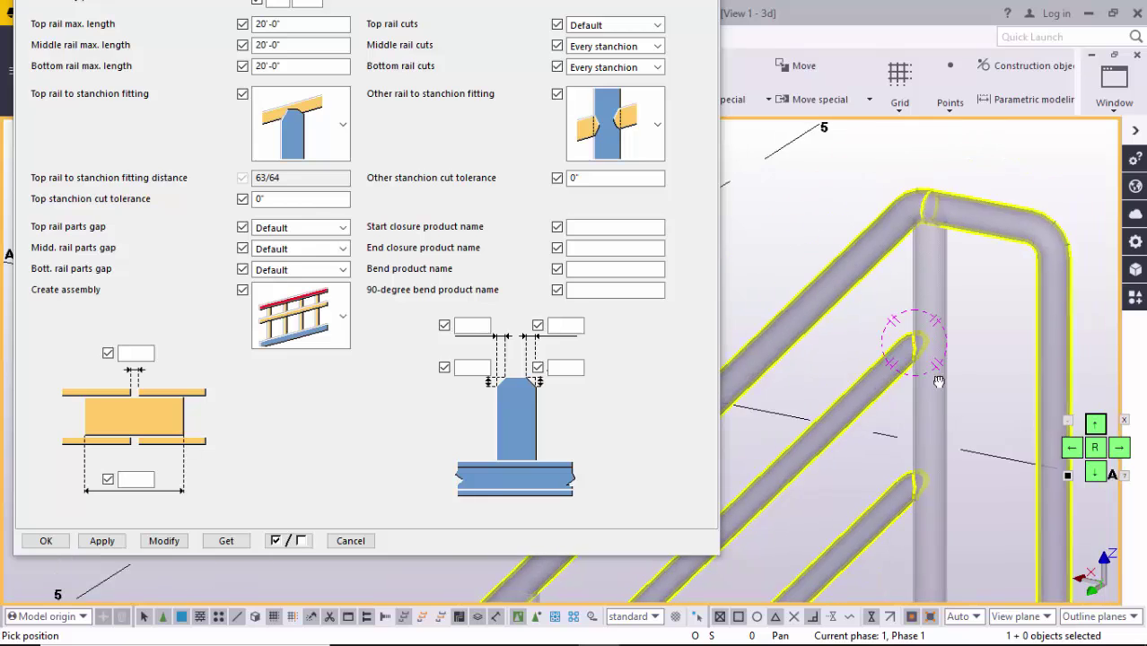
pyautogui.press('Escape')
# Step: Examine the whole railing and its stanchion joints along the stair from both sides
pyautogui.scroll(-1, 934, 382)
pyautogui.scroll(-6, 931, 375)
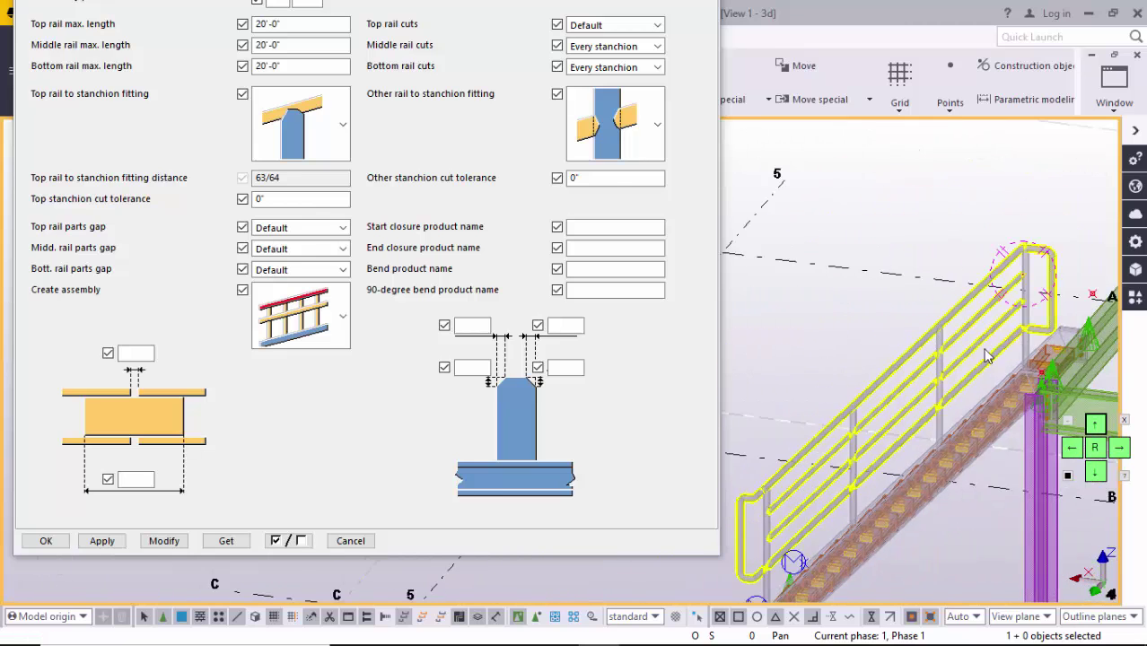
pyautogui.scroll(4, 841, 431)
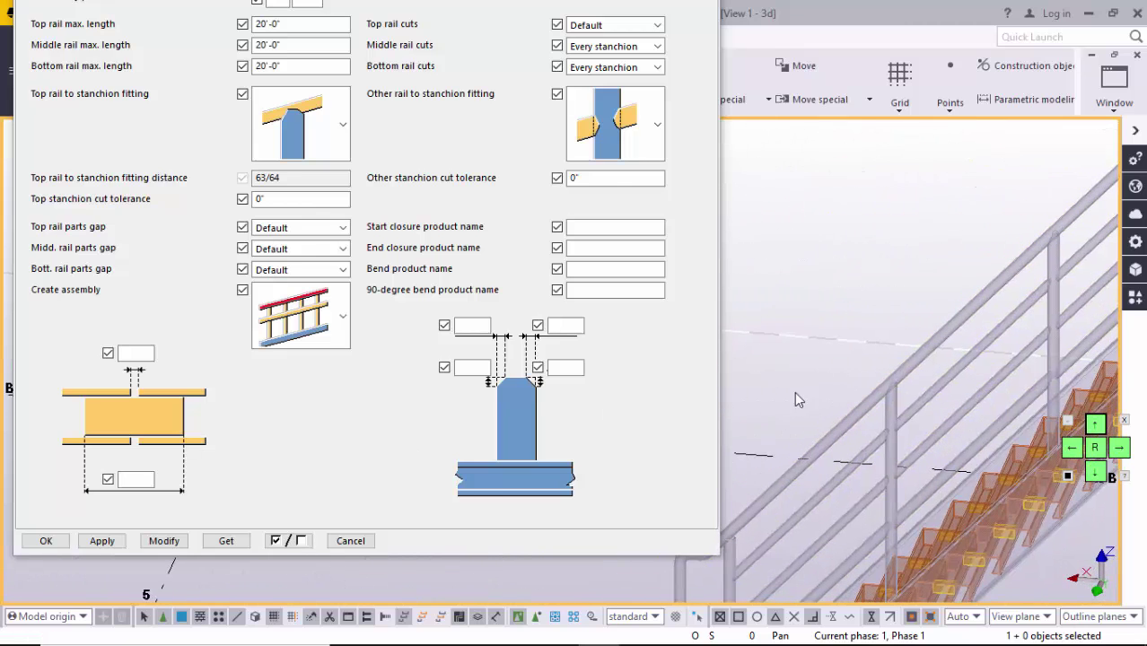
pyautogui.scroll(-2, 859, 323)
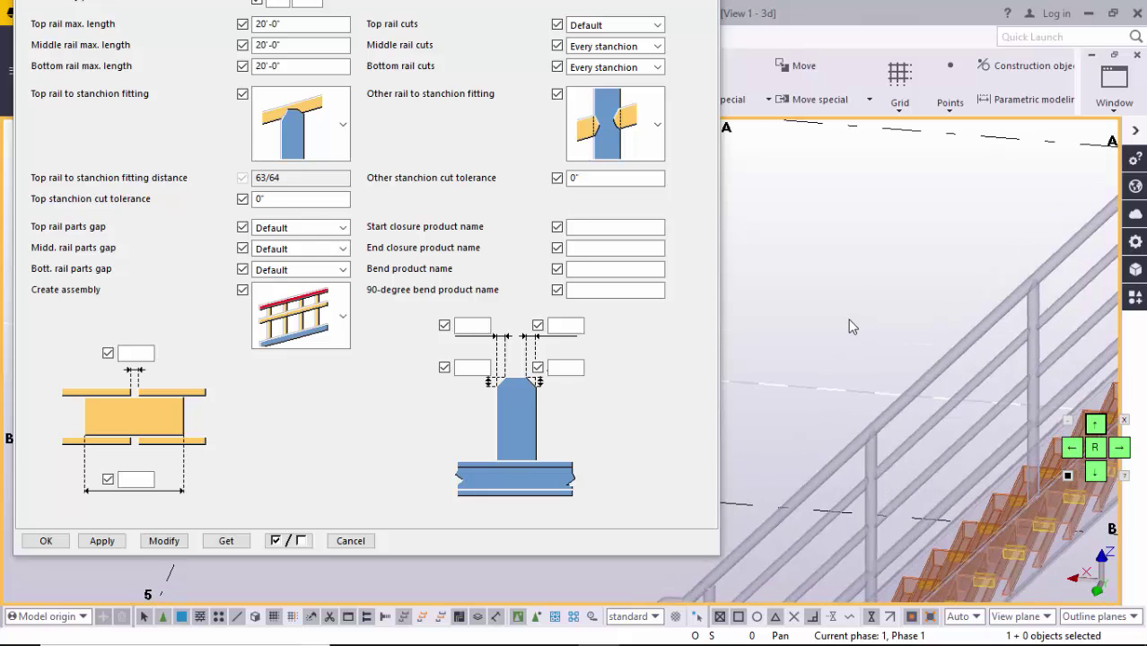
pyautogui.scroll(5, 854, 324)
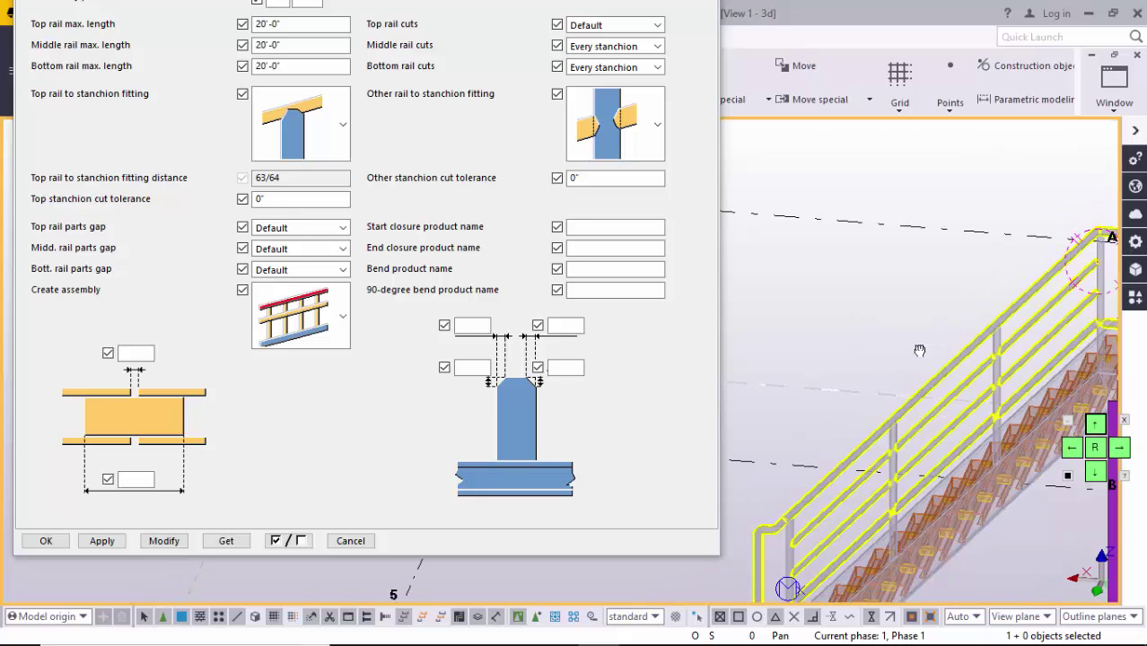
pyautogui.scroll(-3, 839, 396)
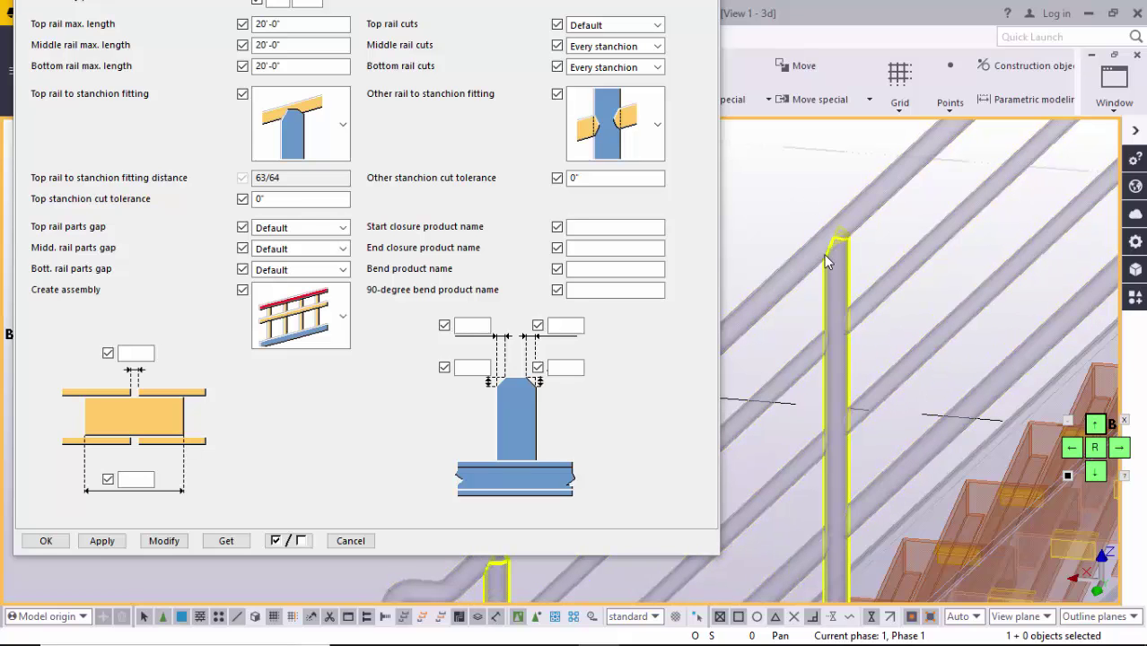
pyautogui.scroll(-5, 832, 273)
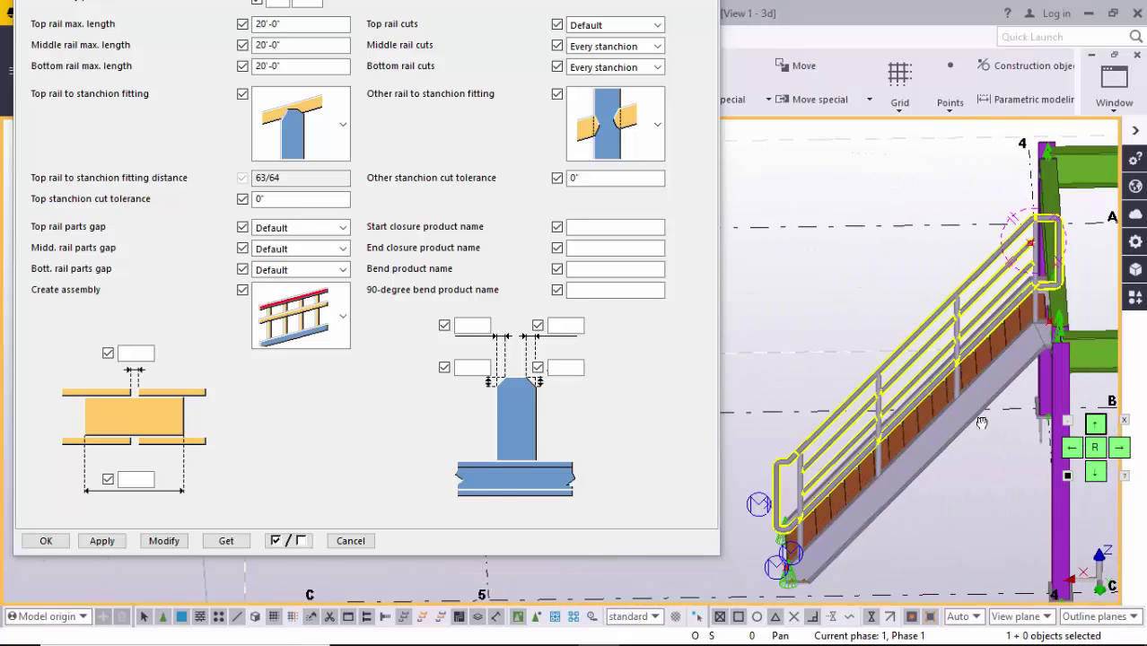
pyautogui.scroll(8, 1045, 440)
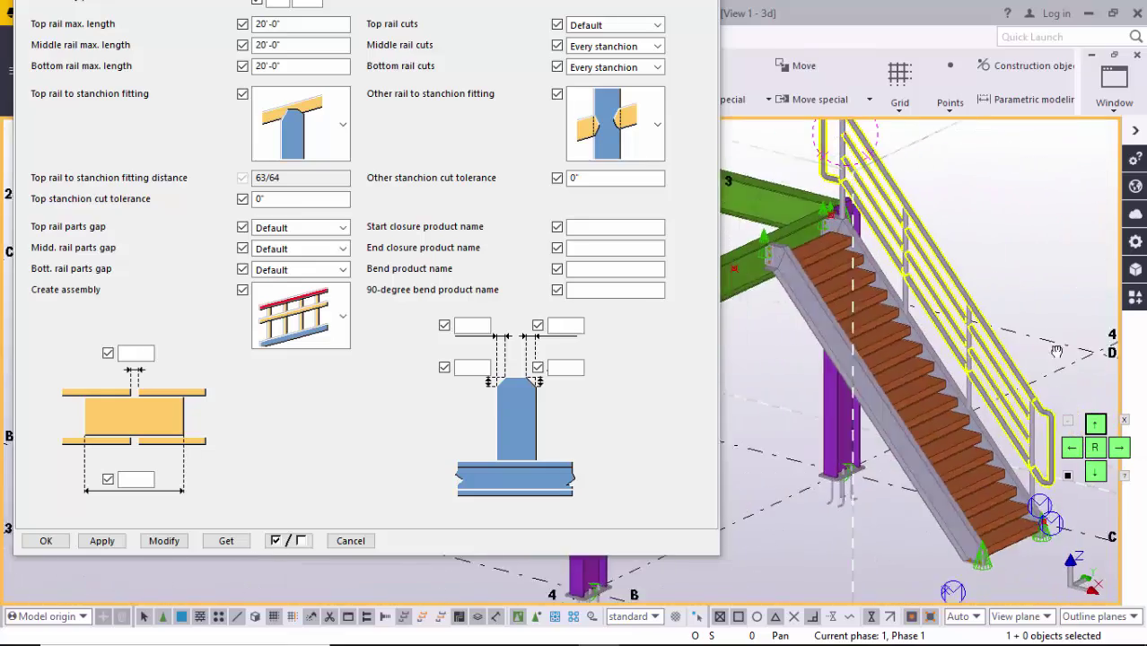
pyautogui.scroll(-8, 870, 325)
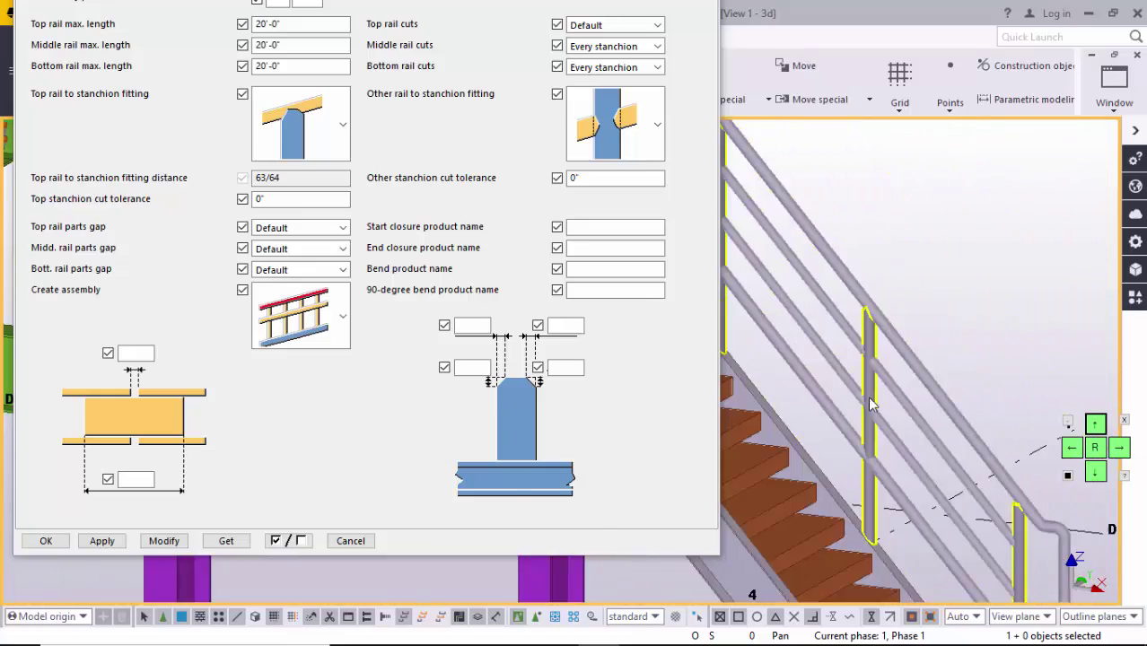
pyautogui.keyDown('ctrl'); pyautogui.moveTo(869, 432); pyautogui.dragTo(768, 540, button='middle'); pyautogui.keyUp('ctrl')
pyautogui.scroll(3, 924, 420)
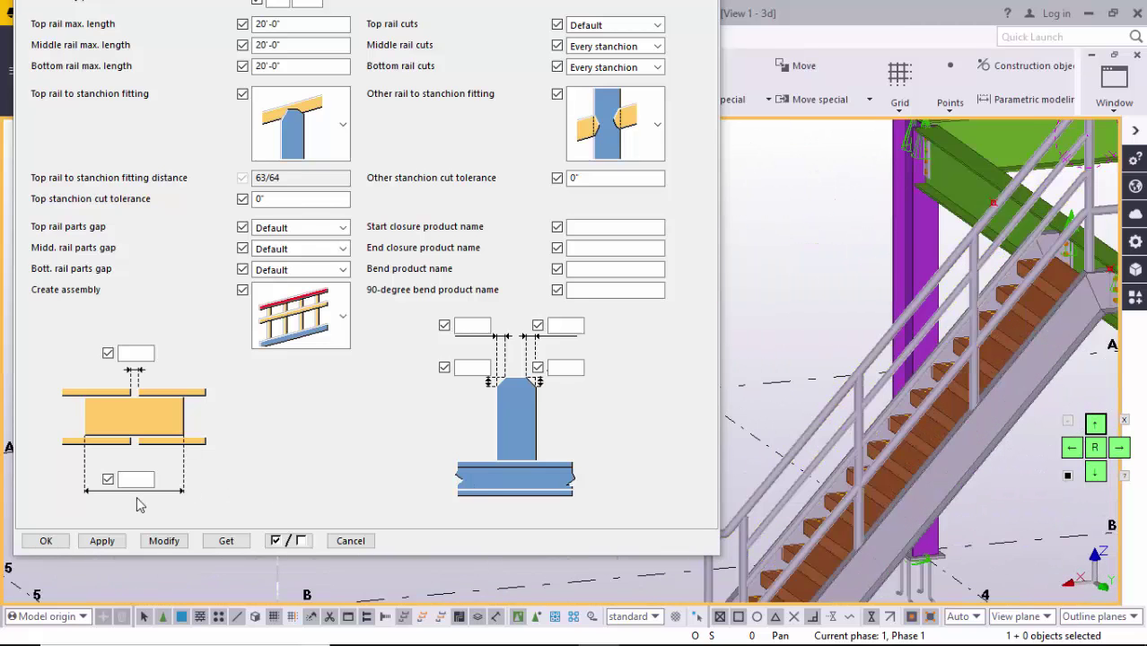
# Step: Apply the railing settings and close the component's properties
pyautogui.click(108, 542)
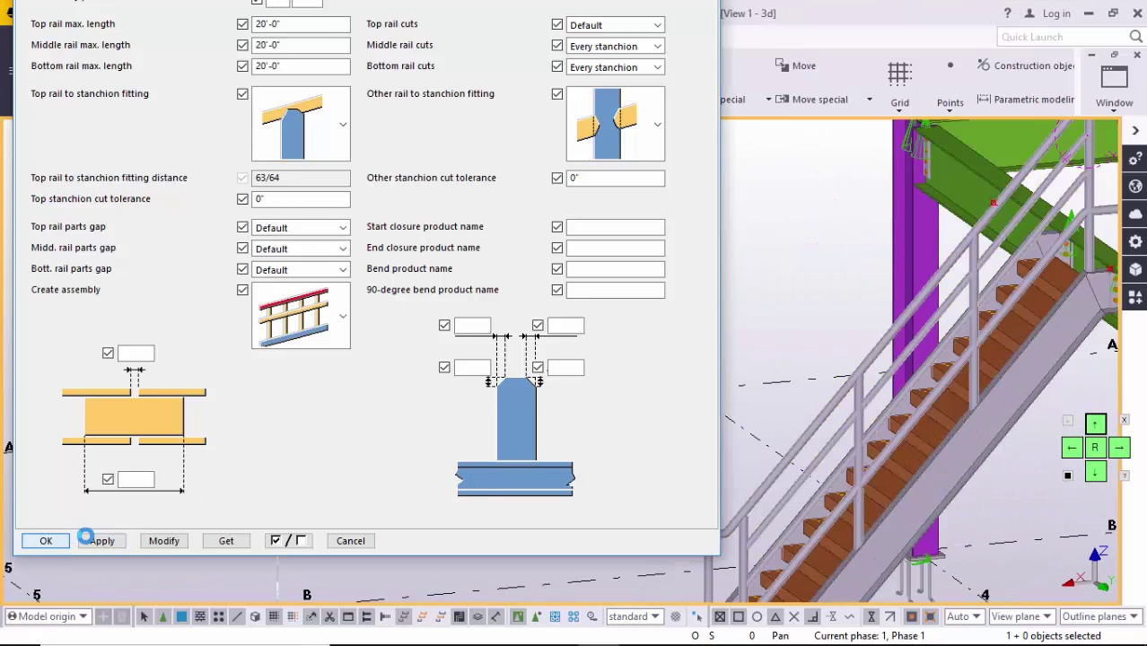
pyautogui.click(54, 541)
pyautogui.keyDown('ctrl'); pyautogui.moveTo(377, 487); pyautogui.dragTo(467, 423, button='middle'); pyautogui.keyUp('ctrl')
pyautogui.scroll(3, 545, 463)
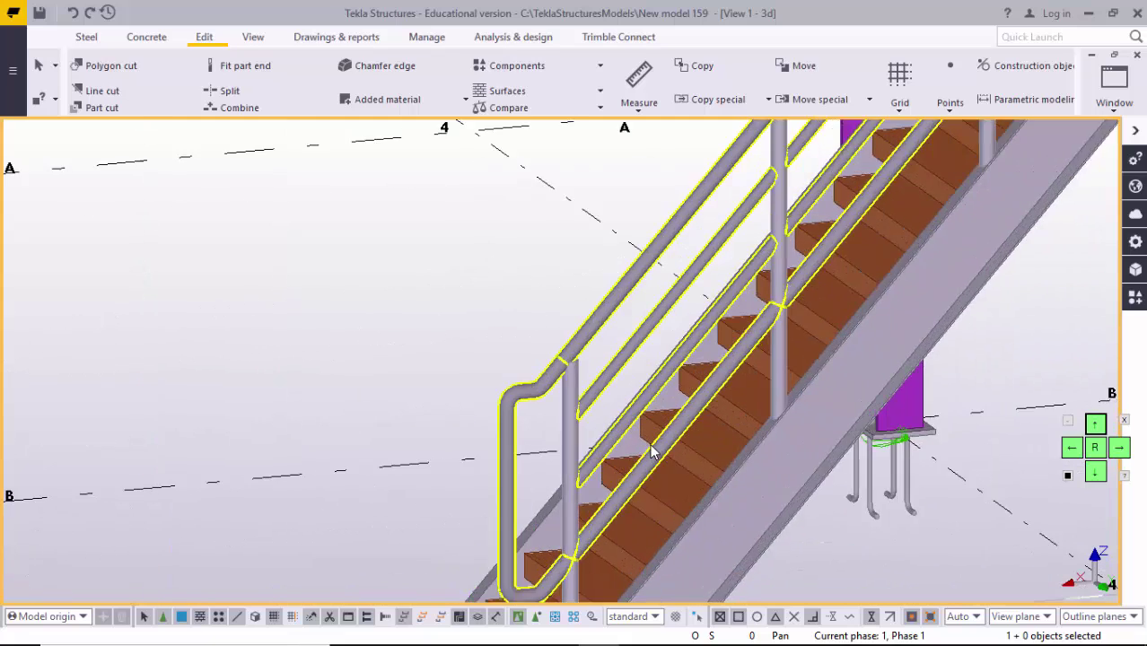
pyautogui.scroll(2, 651, 451)
pyautogui.doubleClick(537, 461)
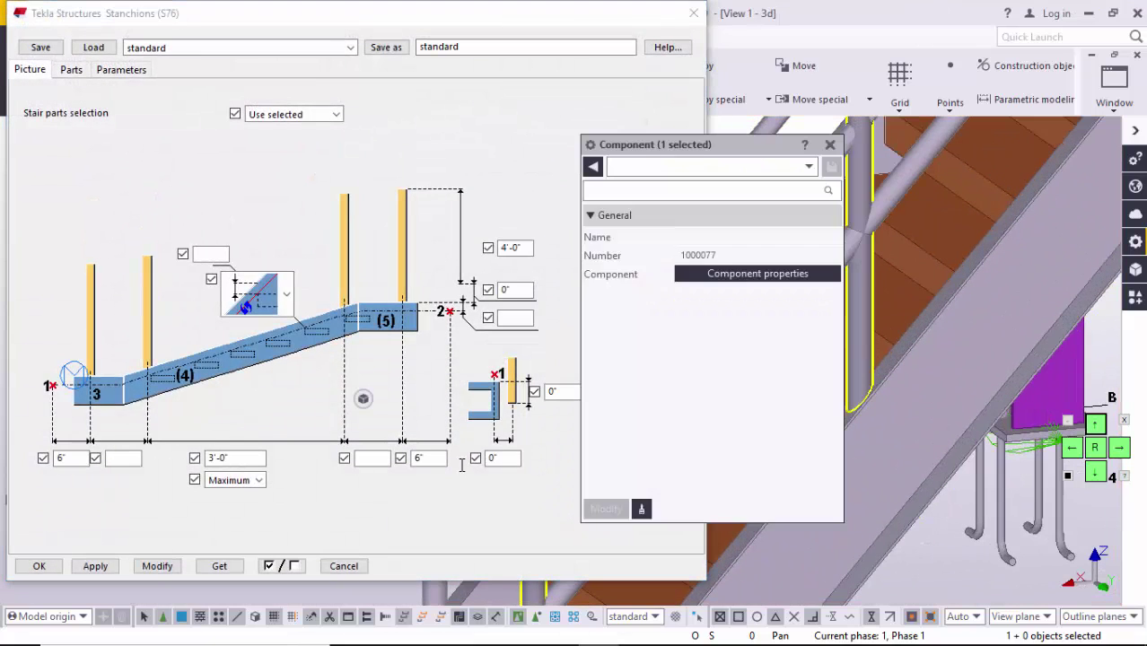
pyautogui.click(830, 147)
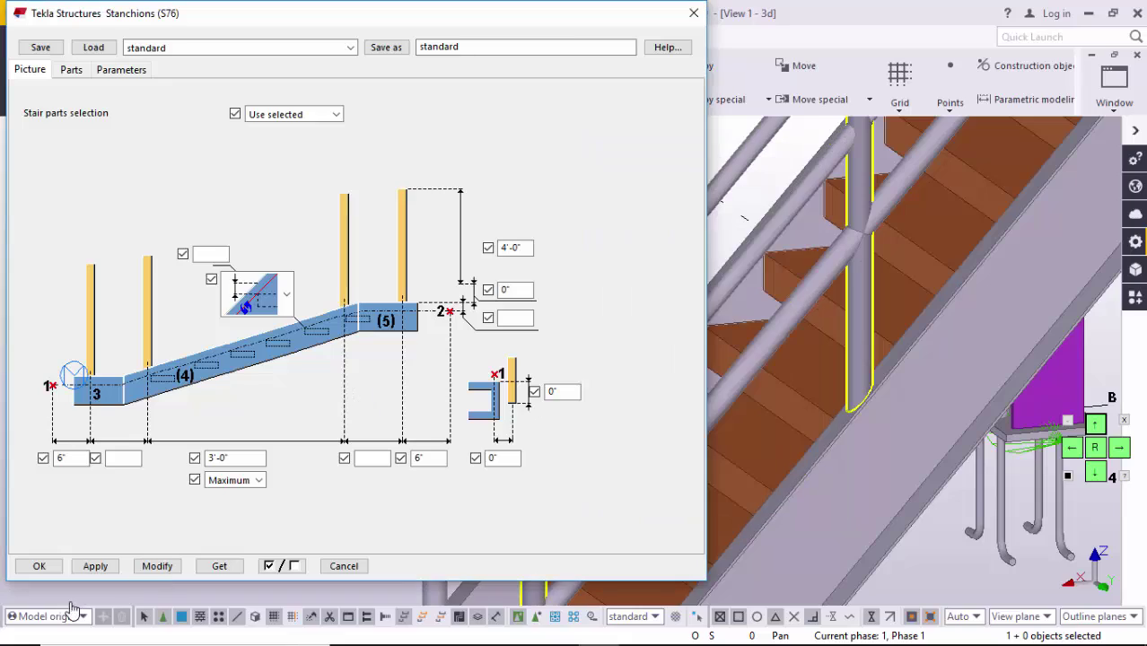
pyautogui.click(344, 566)
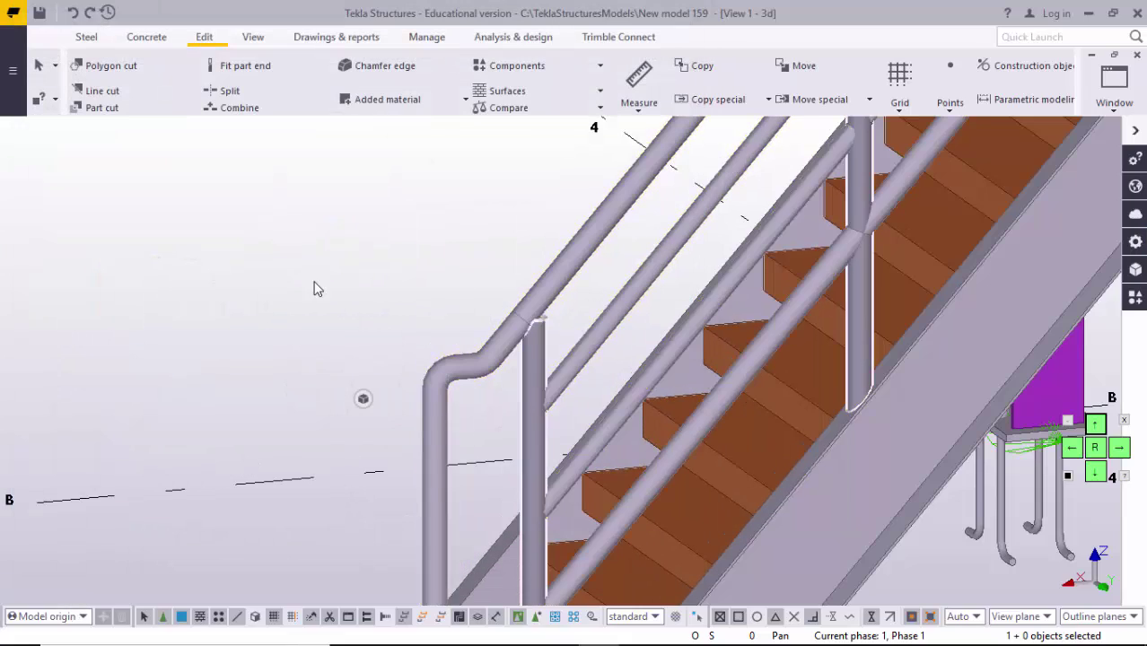
# Step: Start the Stanchions (S76) component and pick its first position at the lower end of the stair stringer that has no railing
pyautogui.click(476, 381)
pyautogui.scroll(-7, 479, 387)
pyautogui.moveTo(581, 466); pyautogui.dragTo(576, 569, button='middle')
pyautogui.scroll(-1, 583, 458)
pyautogui.moveTo(440, 386)
pyautogui.keyDown('ctrl'); pyautogui.mouseDown(button='middle')
pyautogui.moveTo(626, 493)
pyautogui.moveTo(471, 489)
pyautogui.moveTo(510, 471)
pyautogui.moveTo(687, 479)
pyautogui.moveTo(472, 491)
pyautogui.mouseUp(button='middle'); pyautogui.keyUp('ctrl')
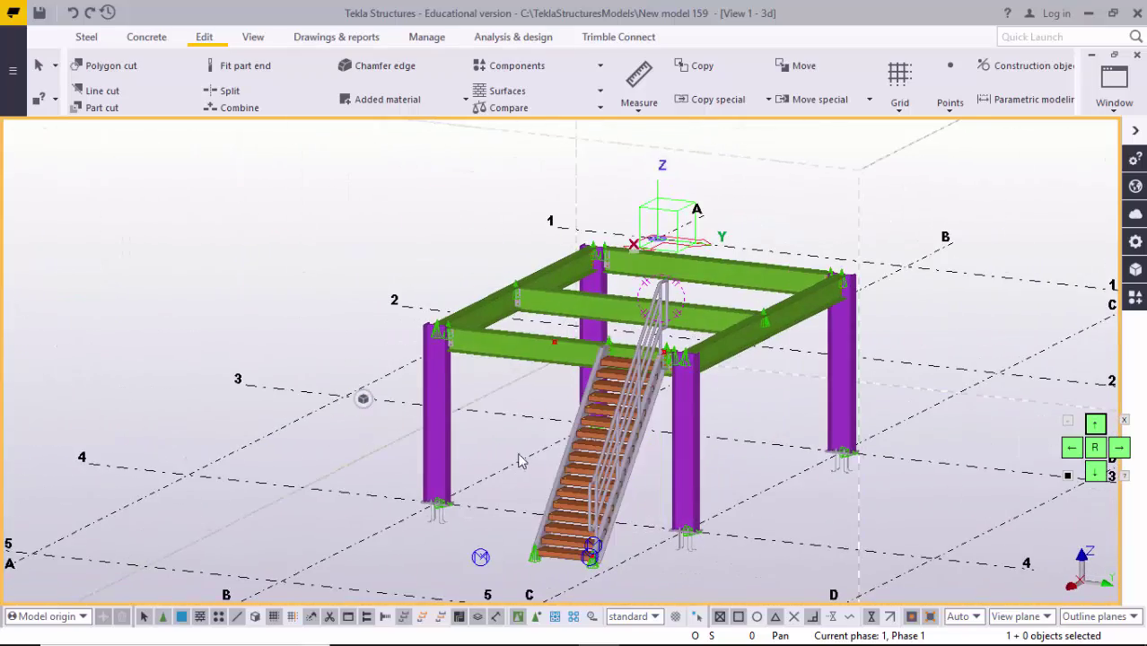
pyautogui.keyDown('ctrl'); pyautogui.moveTo(520, 460); pyautogui.dragTo(218, 180, button='middle'); pyautogui.keyUp('ctrl')
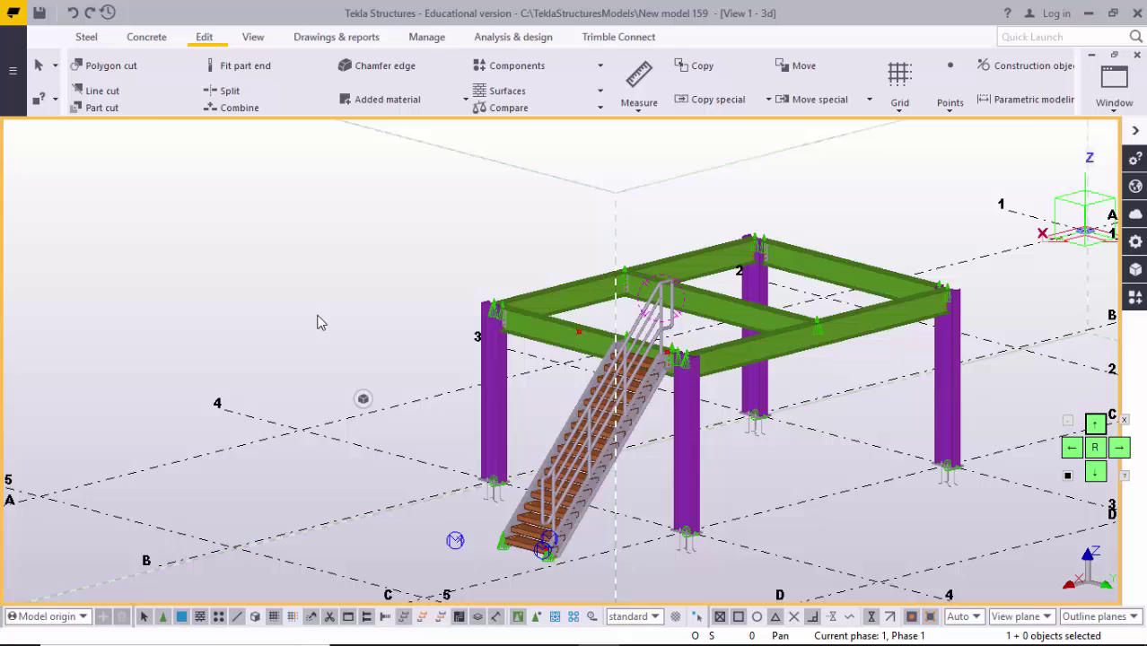
pyautogui.hotkey('ctrl', 'f')
pyautogui.scroll(-3, 466, 368)
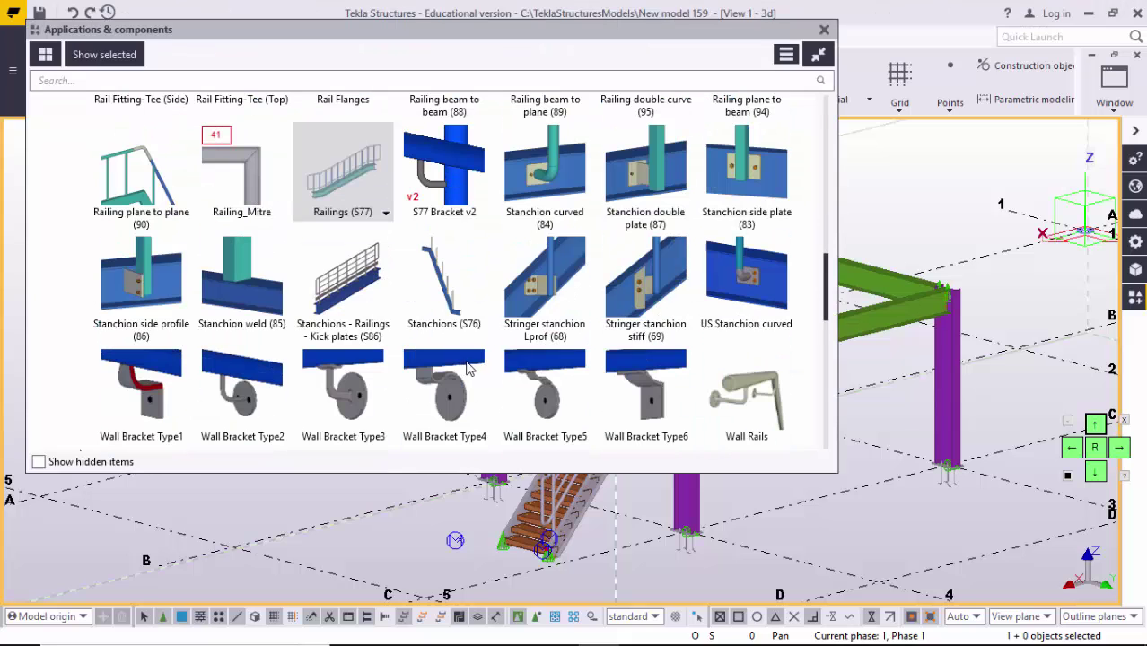
pyautogui.click(446, 308)
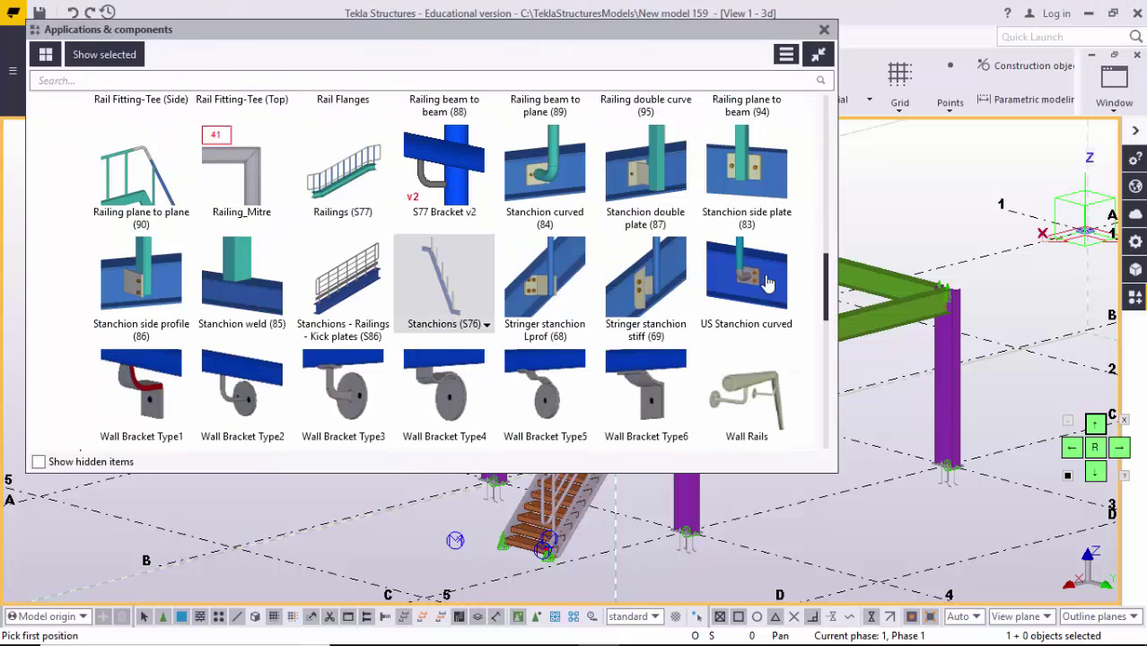
pyautogui.scroll(10, 596, 484)
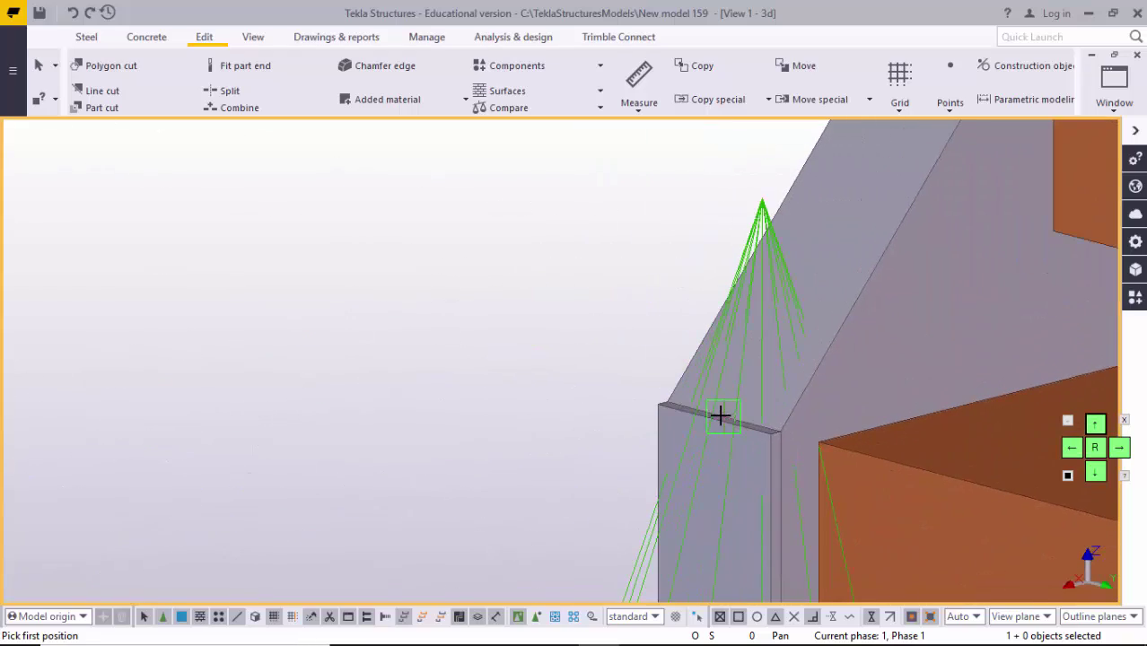
pyautogui.click(725, 412)
# Step: Pick the second stanchion position at the upper end of the same stringer
pyautogui.scroll(-8, 682, 485)
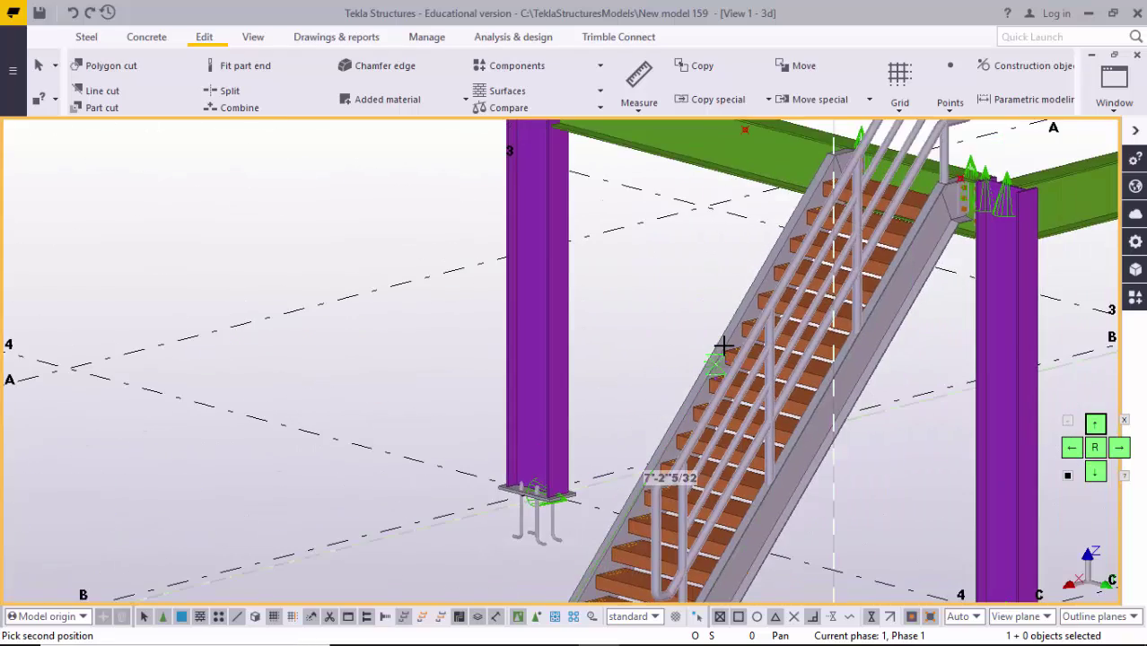
pyautogui.scroll(10, 744, 370)
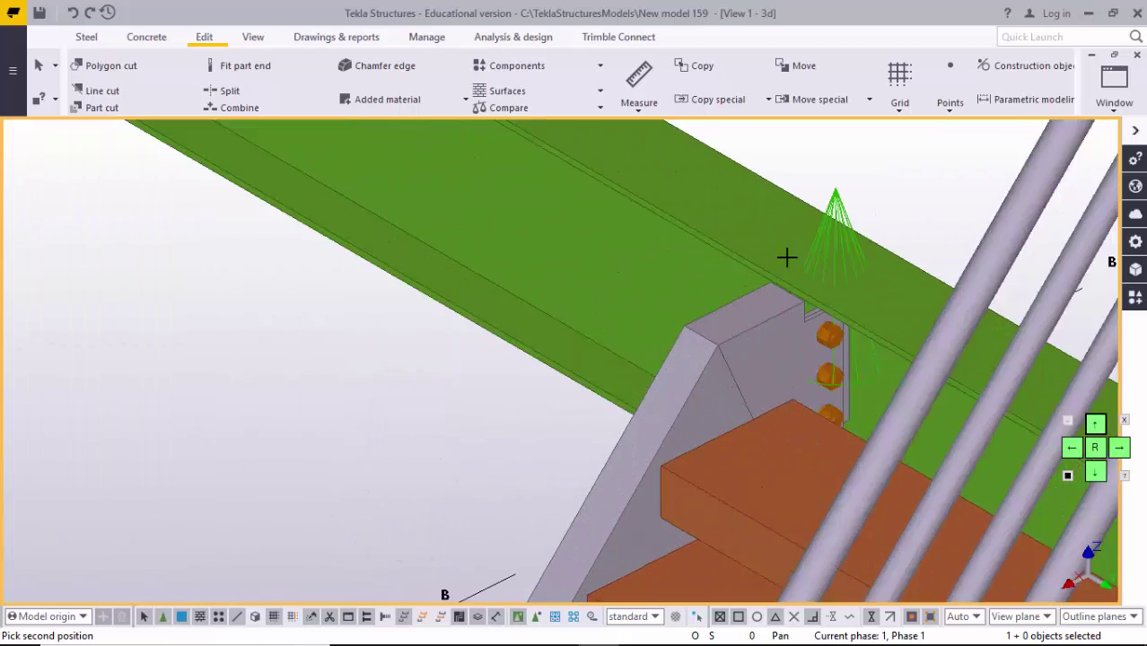
pyautogui.click(782, 302)
pyautogui.scroll(-5, 781, 307)
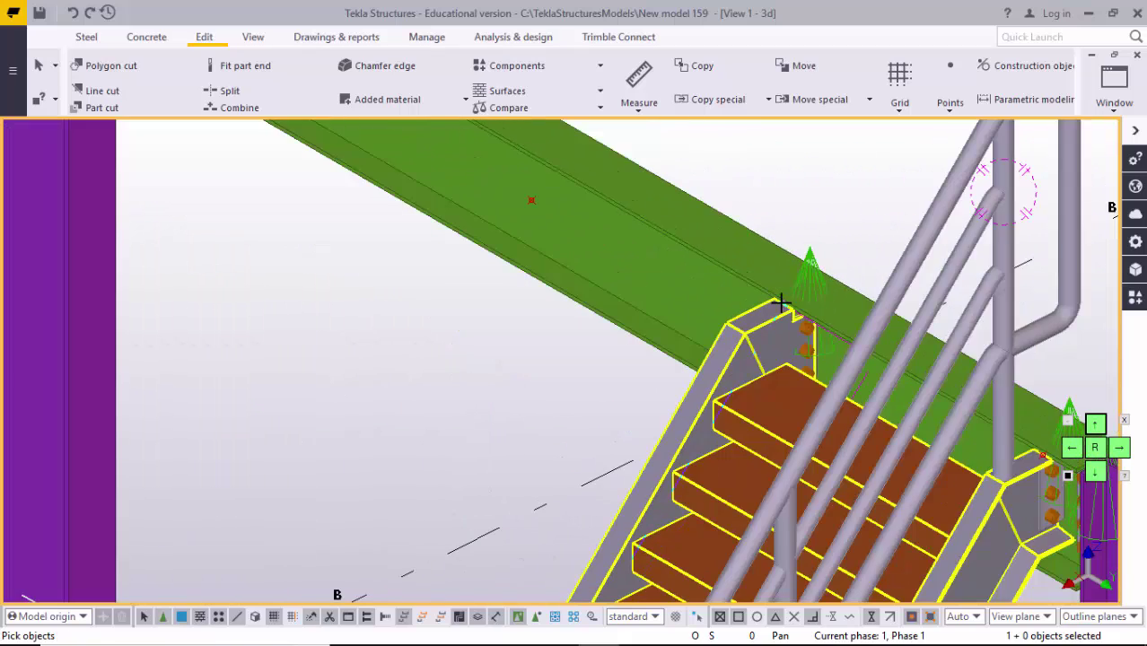
# Step: Enable selection of objects in components, pick the stringer and its upper end part, create the stanchions and end the command
pyautogui.click(536, 624)
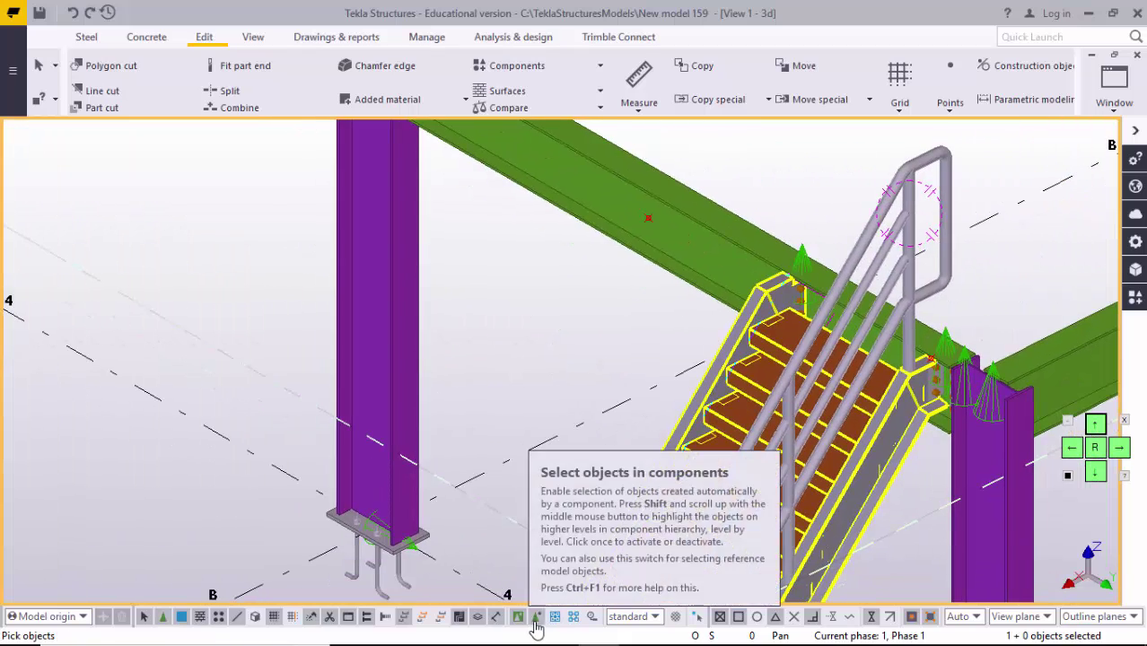
pyautogui.moveTo(603, 493); pyautogui.dragTo(600, 405, button='middle')
pyautogui.scroll(1, 602, 405)
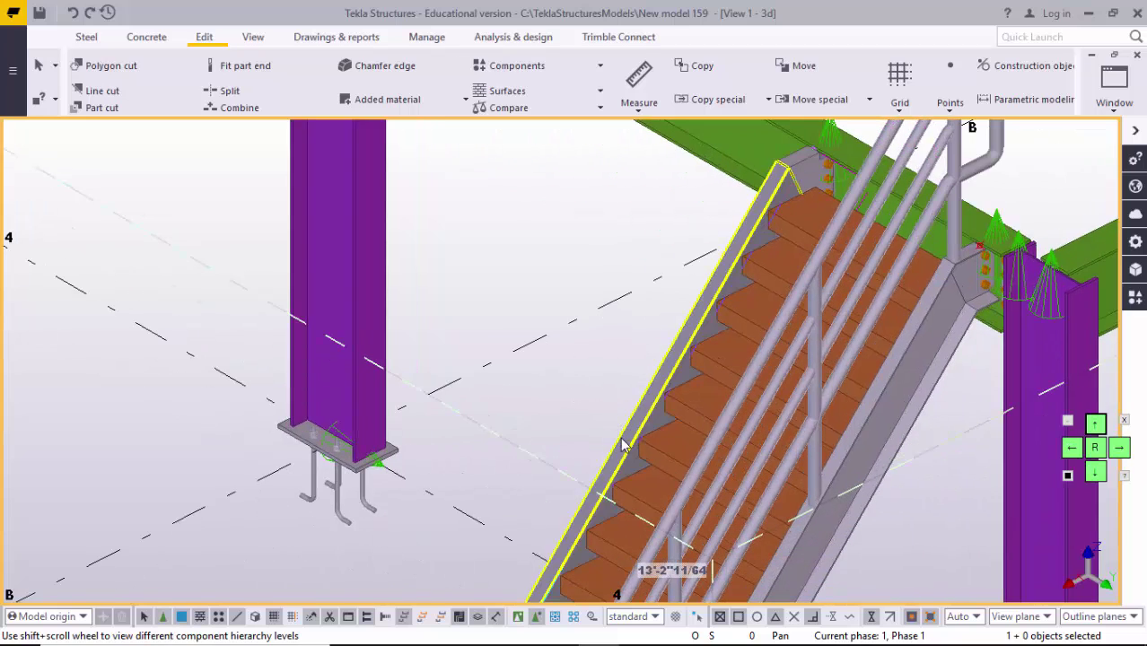
pyautogui.scroll(-3, 628, 431)
pyautogui.scroll(4, 682, 347)
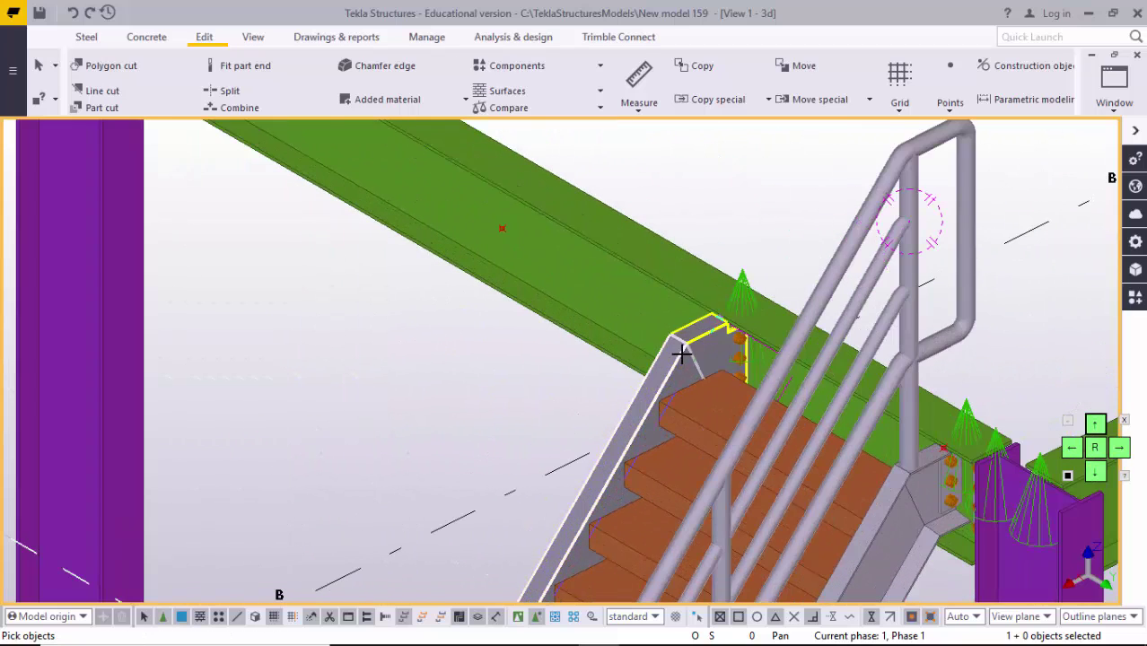
pyautogui.scroll(-2, 682, 354)
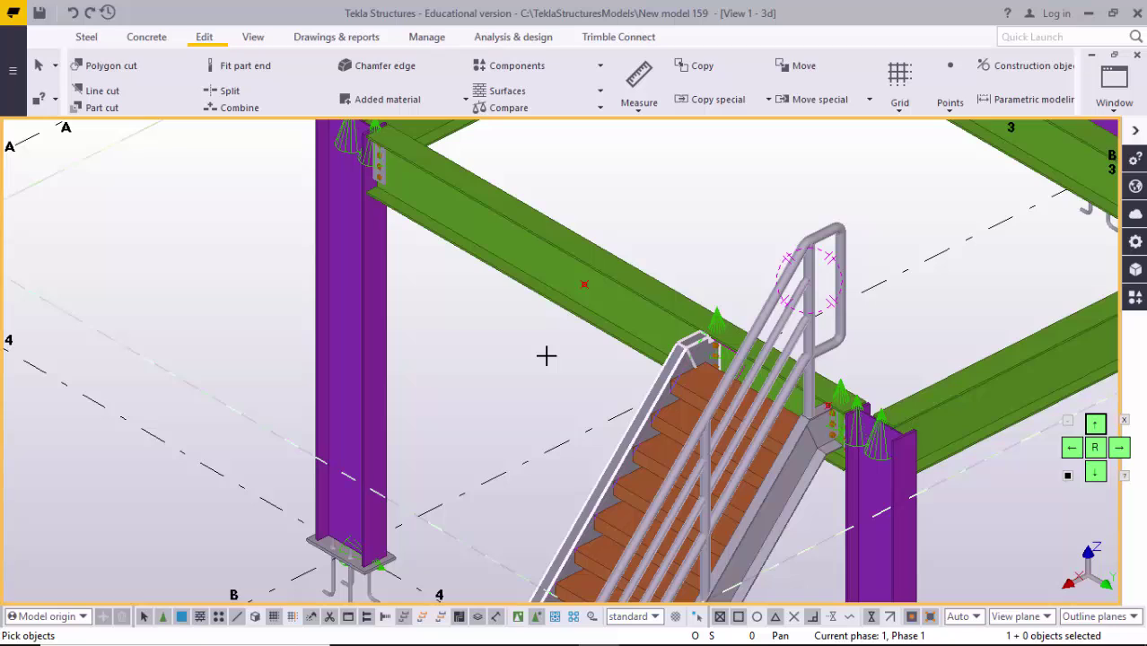
pyautogui.scroll(-3, 582, 358)
pyautogui.rightClick(617, 289)
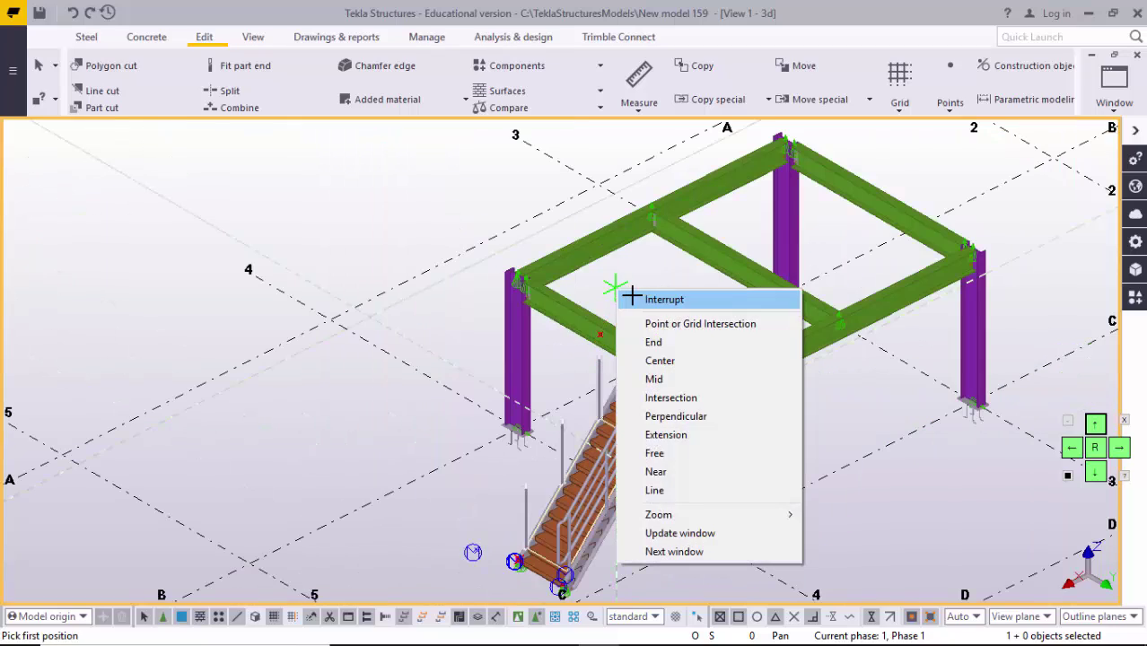
# Step: Examine the new stanchions along the stringer from the bottom of the stair up to the landing beam
pyautogui.scroll(-2, 566, 410)
pyautogui.keyDown('ctrl'); pyautogui.moveTo(566, 410); pyautogui.dragTo(513, 480, button='middle'); pyautogui.keyUp('ctrl')
pyautogui.scroll(5, 527, 466)
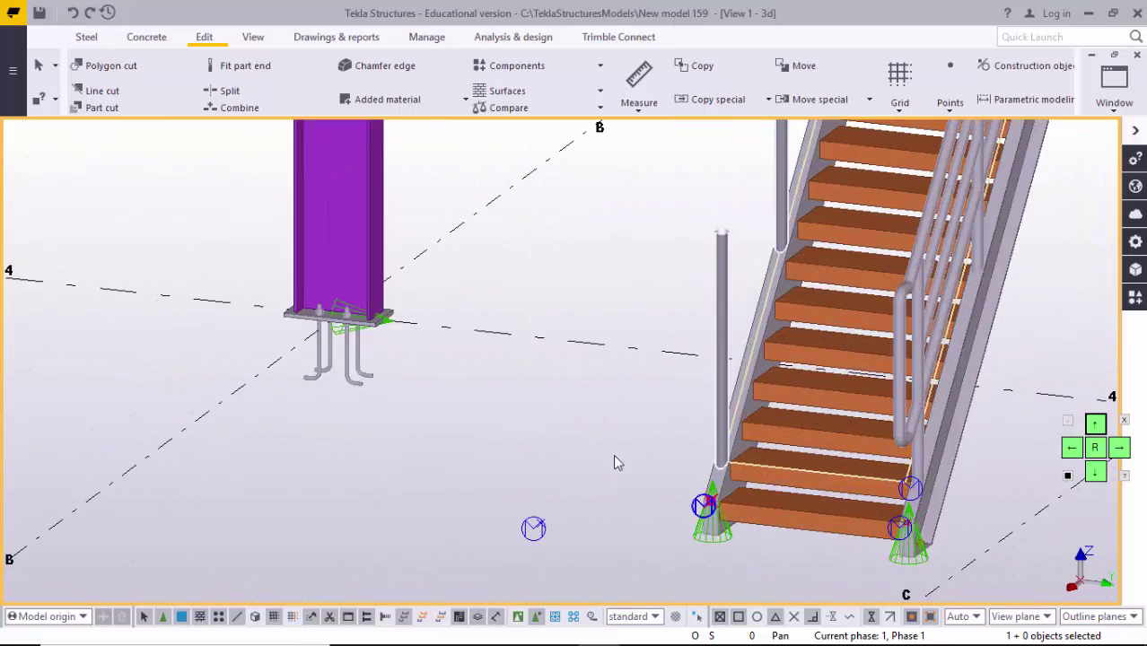
pyautogui.scroll(2, 750, 428)
pyautogui.scroll(-1, 691, 449)
pyautogui.moveTo(691, 449)
pyautogui.keyDown('ctrl'); pyautogui.mouseDown(button='middle')
pyautogui.moveTo(782, 452)
pyautogui.moveTo(776, 471)
pyautogui.moveTo(682, 467)
pyautogui.mouseUp(button='middle'); pyautogui.keyUp('ctrl')
pyautogui.scroll(-5, 687, 449)
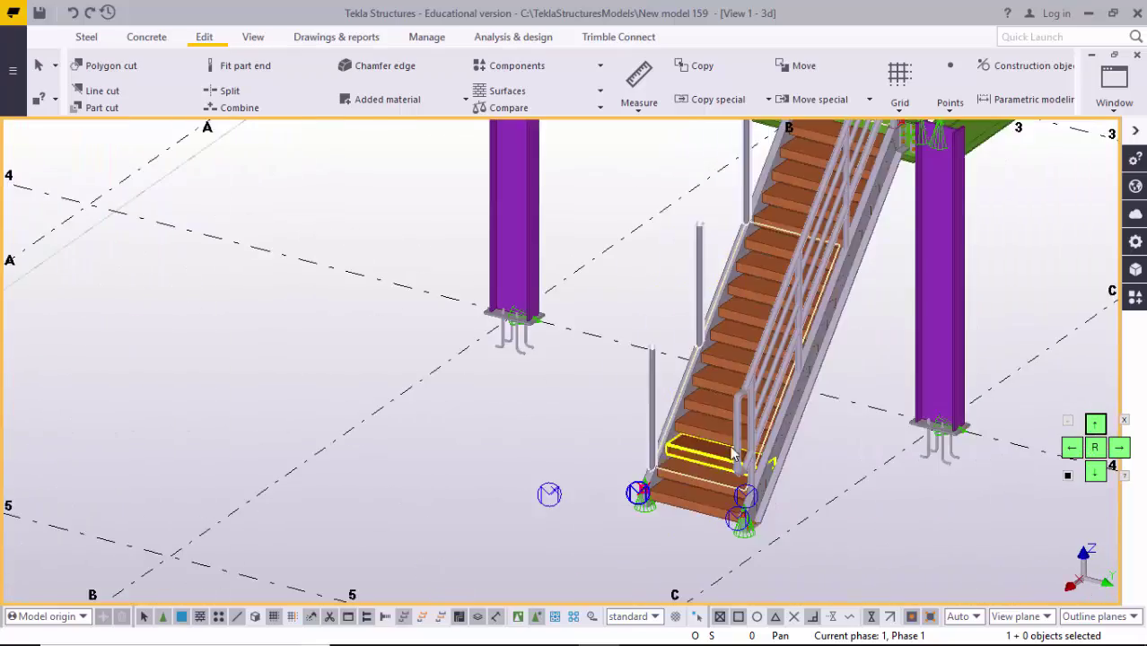
pyautogui.moveTo(709, 314); pyautogui.dragTo(666, 423, button='middle')
pyautogui.scroll(3, 700, 361)
pyautogui.scroll(-3, 700, 362)
pyautogui.scroll(6, 682, 373)
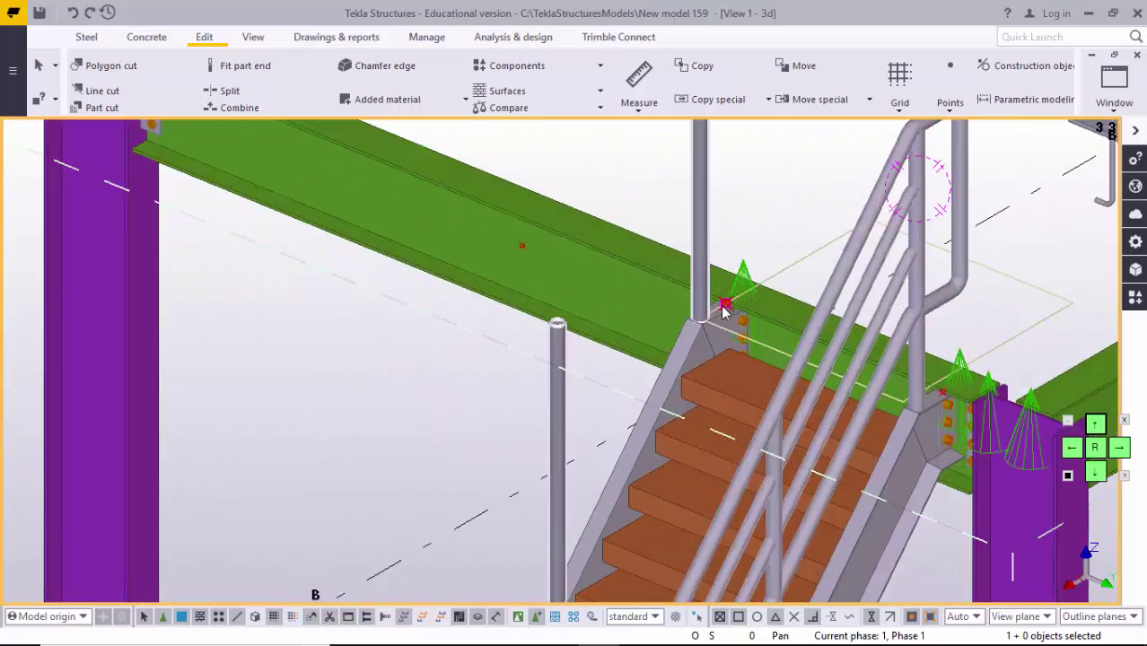
pyautogui.scroll(-4, 629, 392)
pyautogui.scroll(-5, 628, 392)
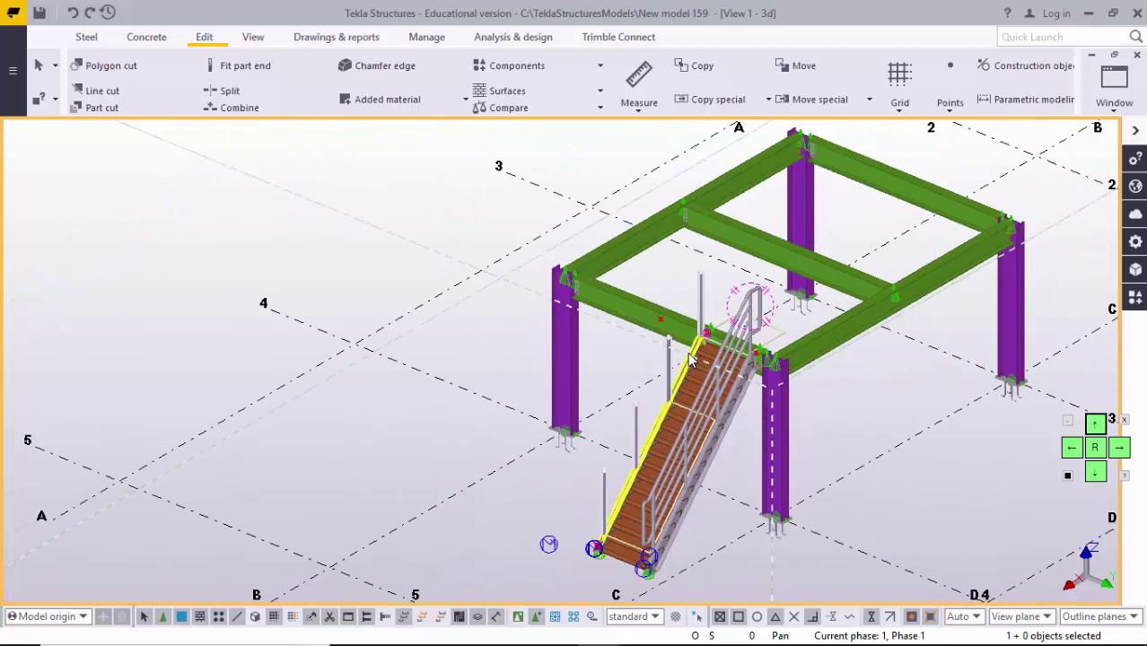
# Step: Start the Railings (S77) component and pick the lowest stanchion on the new side of the stair
pyautogui.hotkey('ctrl', 'f')
pyautogui.click(350, 191)
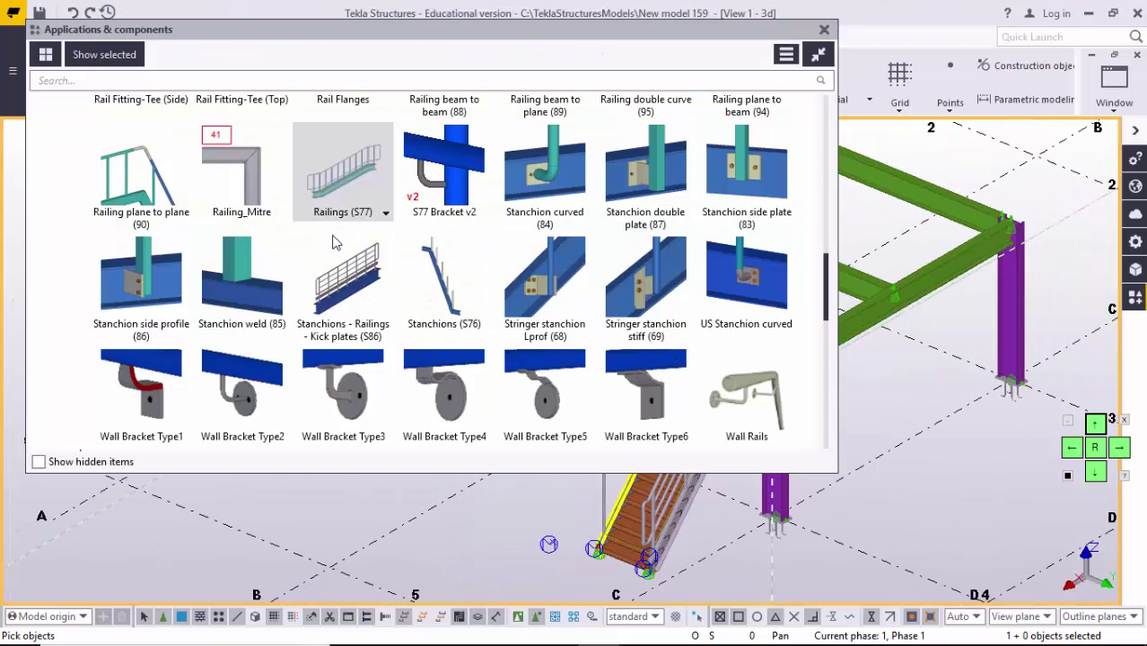
pyautogui.click(823, 32)
pyautogui.scroll(4, 624, 398)
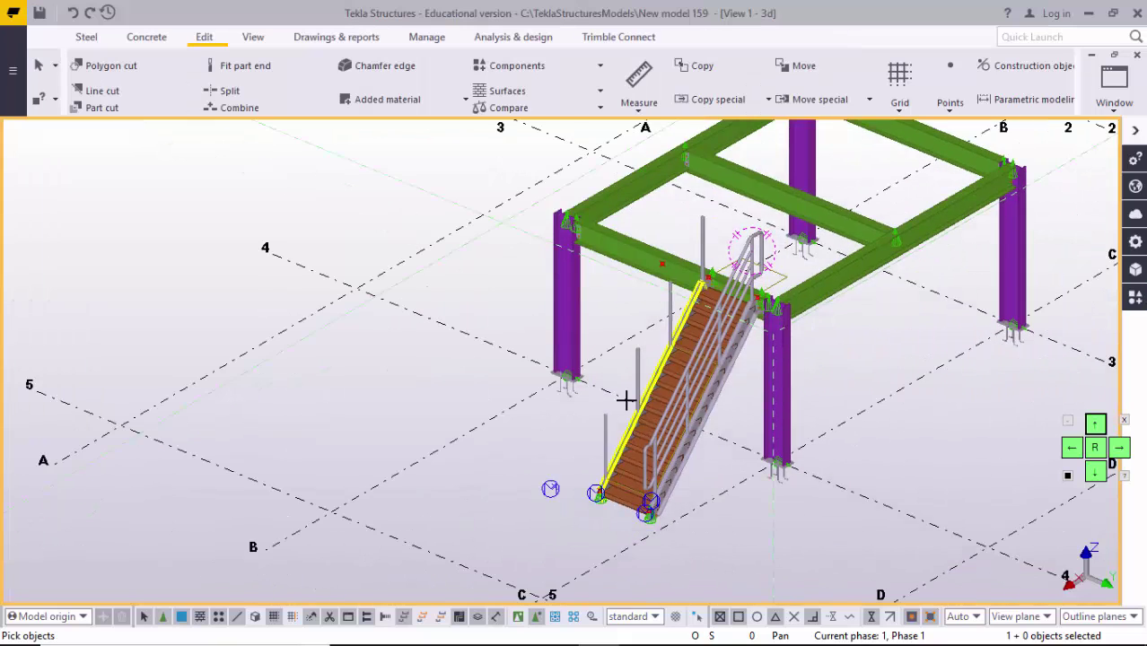
pyautogui.scroll(2, 576, 464)
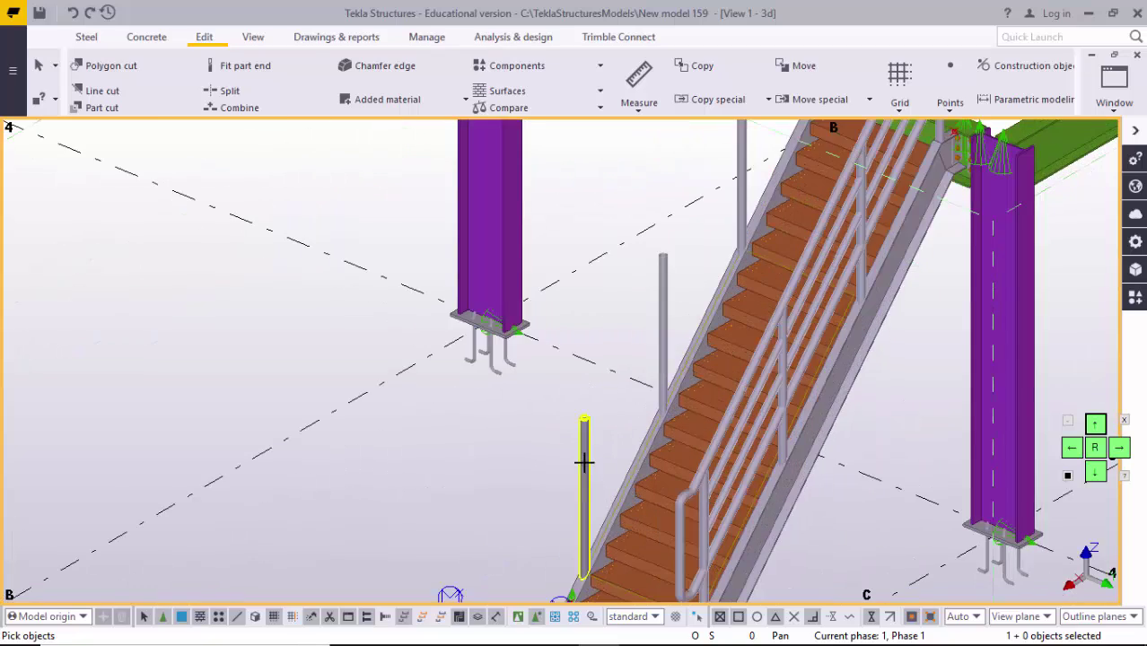
pyautogui.click(584, 462)
# Step: Pick the remaining stanchions up to the landing, create the second stair railing and end the command
pyautogui.moveTo(657, 341); pyautogui.dragTo(623, 422, button='middle')
pyautogui.scroll(-5, 653, 356)
pyautogui.scroll(4, 664, 351)
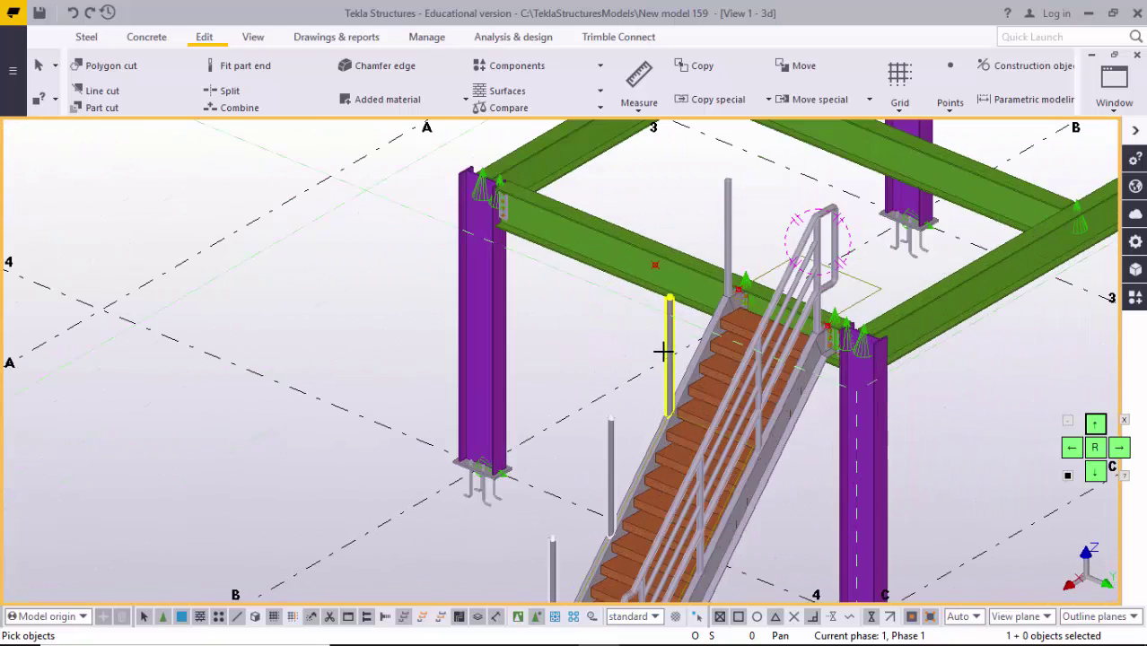
pyautogui.keyDown('ctrl'); pyautogui.moveTo(677, 330); pyautogui.dragTo(687, 288, button='middle'); pyautogui.keyUp('ctrl')
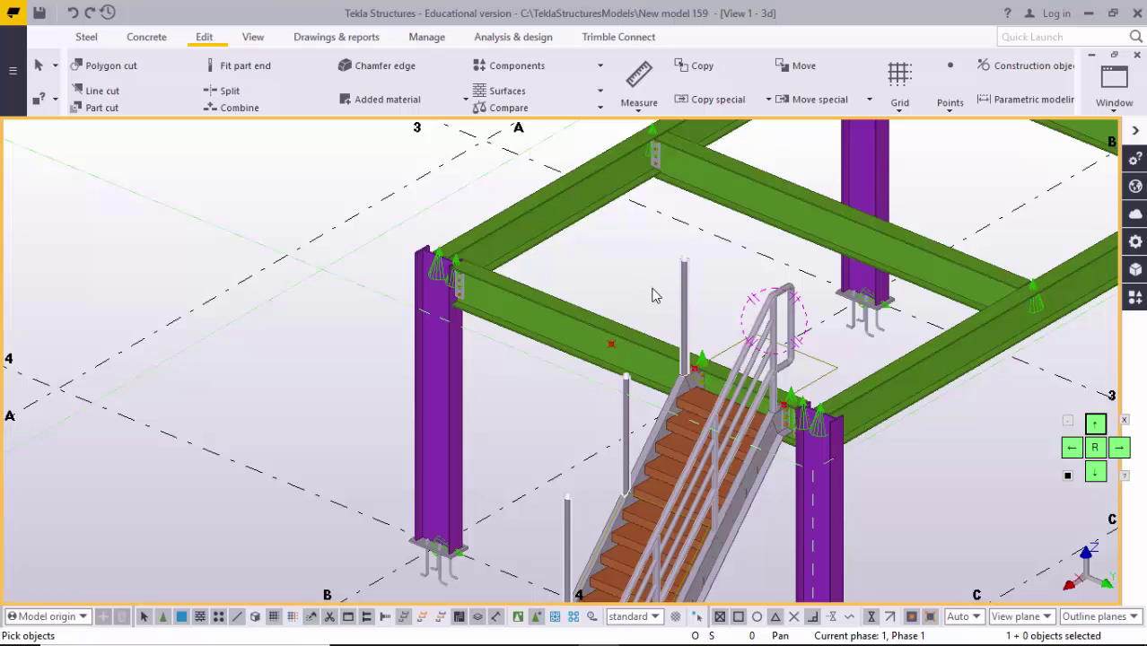
pyautogui.scroll(-5, 555, 350)
pyautogui.rightClick(441, 306)
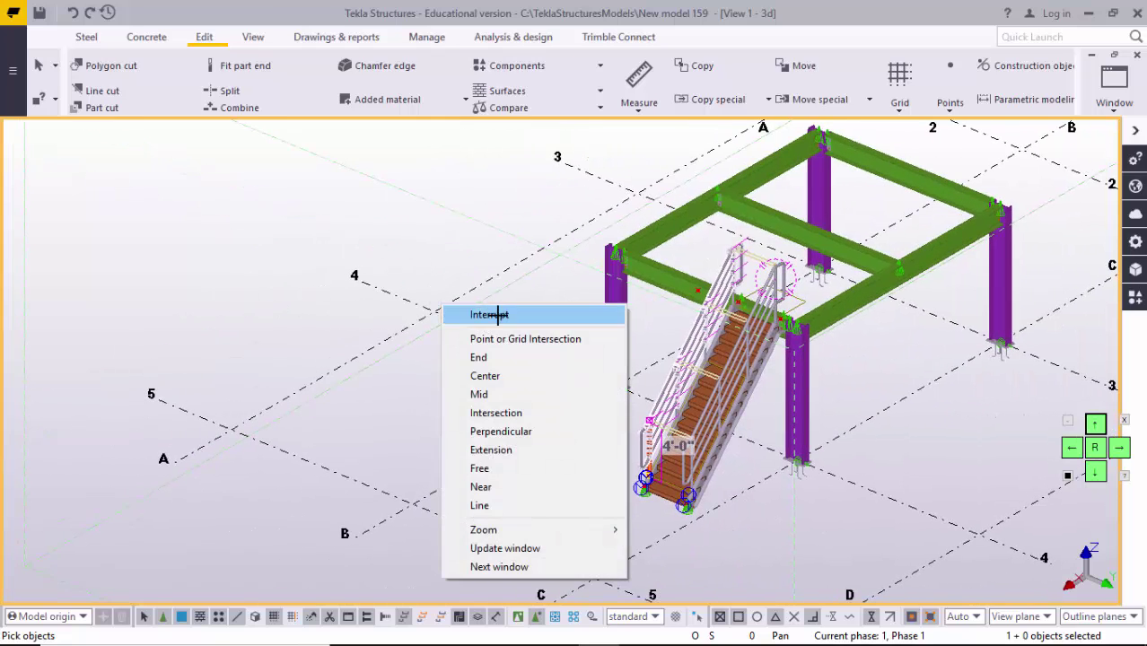
pyautogui.press('Escape')
pyautogui.rightClick(468, 411)
pyautogui.click(487, 504)
# Step: Examine both stair railings and the platform frame from several angles
pyautogui.scroll(3, 673, 437)
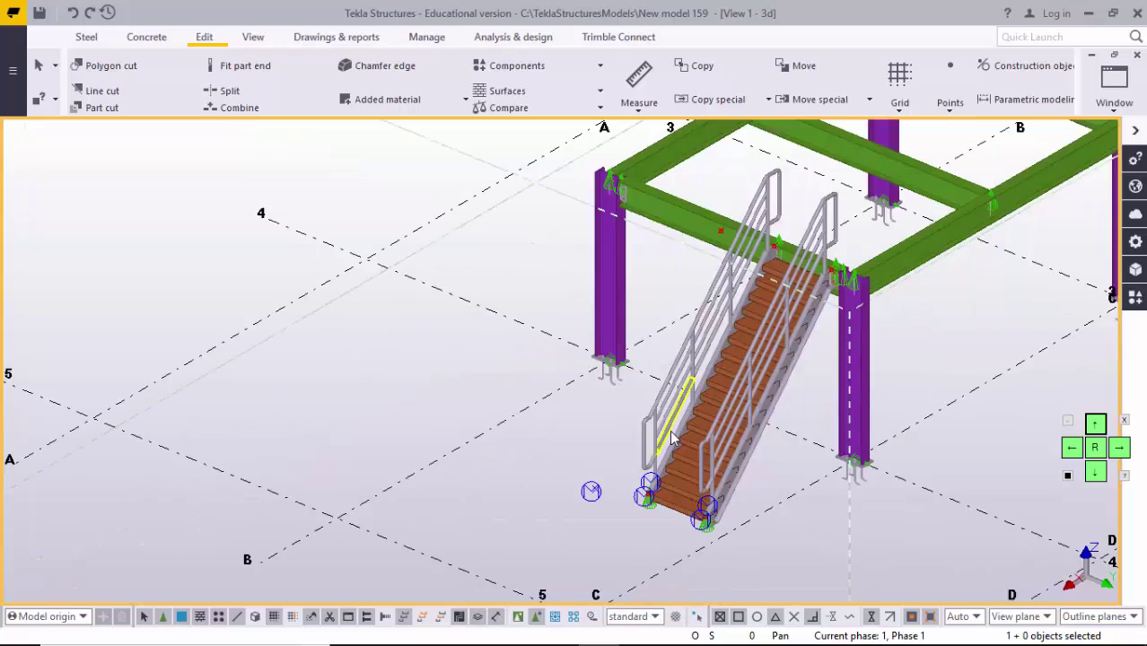
pyautogui.scroll(-2, 673, 438)
pyautogui.keyDown('ctrl'); pyautogui.moveTo(740, 431); pyautogui.dragTo(1096, 364, button='middle'); pyautogui.keyUp('ctrl')
pyautogui.scroll(5, 814, 386)
pyautogui.keyDown('ctrl'); pyautogui.moveTo(814, 386); pyautogui.dragTo(423, 408, button='middle'); pyautogui.keyUp('ctrl')
pyautogui.scroll(-2, 591, 363)
pyautogui.scroll(-3, 620, 429)
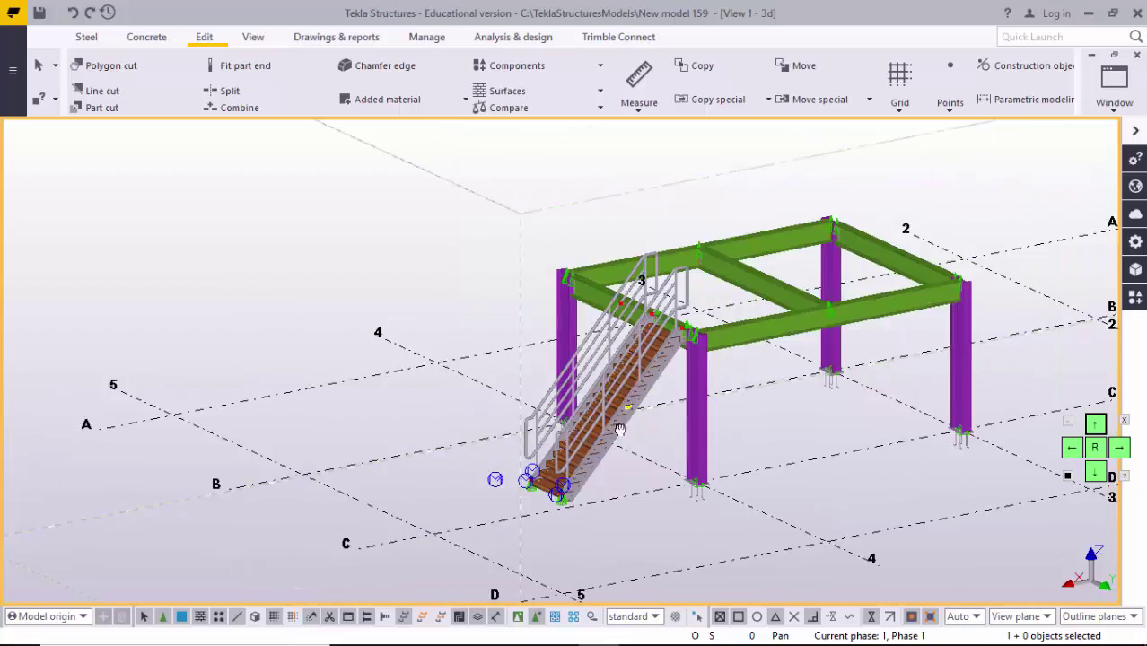
pyautogui.moveTo(620, 429); pyautogui.dragTo(577, 463, button='middle')
pyautogui.scroll(4, 600, 440)
pyautogui.scroll(-3, 640, 409)
pyautogui.moveTo(640, 409); pyautogui.dragTo(592, 440, button='middle')
pyautogui.keyDown('ctrl'); pyautogui.moveTo(670, 384); pyautogui.dragTo(711, 369, button='middle'); pyautogui.keyUp('ctrl')
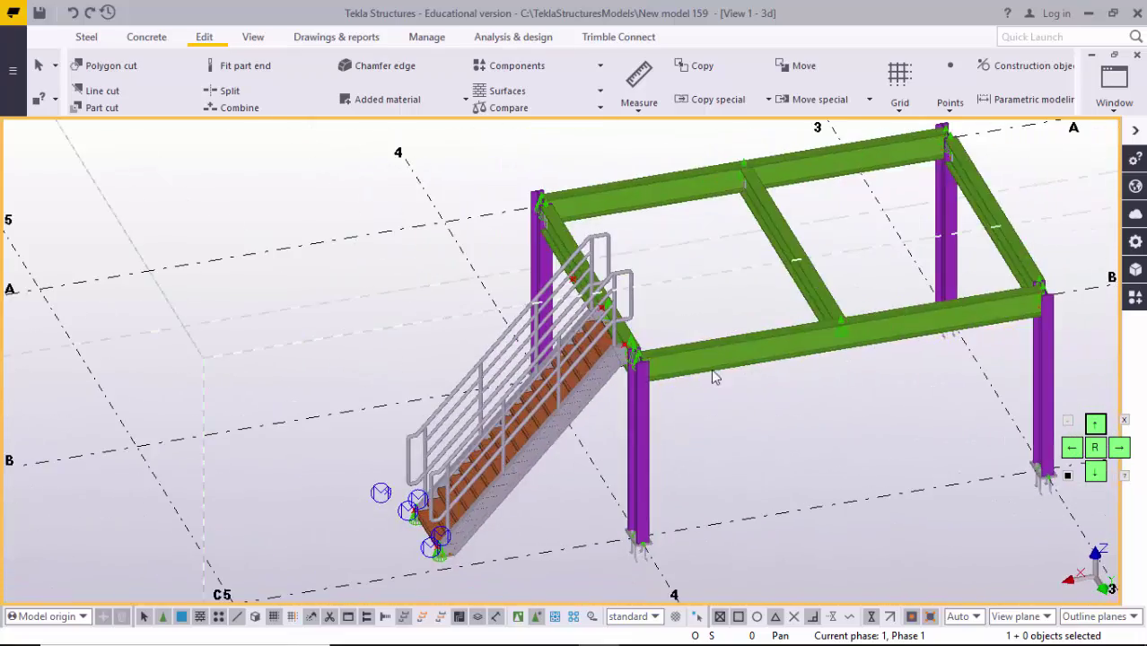
pyautogui.scroll(-2, 594, 422)
pyautogui.scroll(2, 879, 341)
pyautogui.scroll(-2, 539, 314)
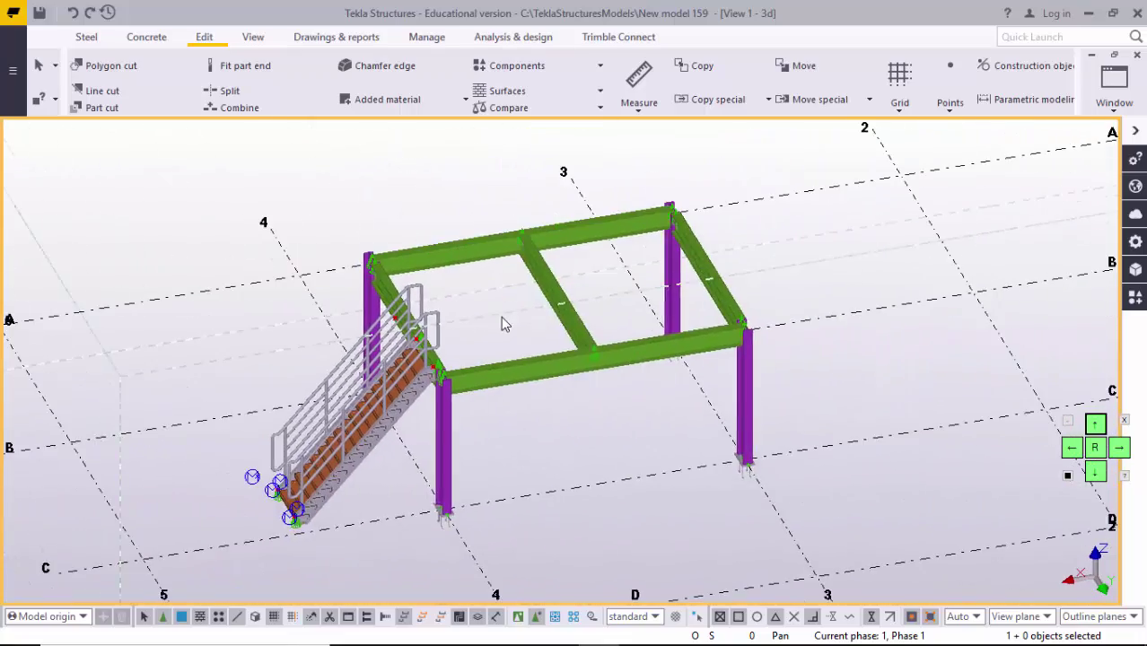
# Step: Start the Stanchions (S76) component and pick its first position at the stair-side end of the platform beam along grid B
pyautogui.hotkey('ctrl', 'f')
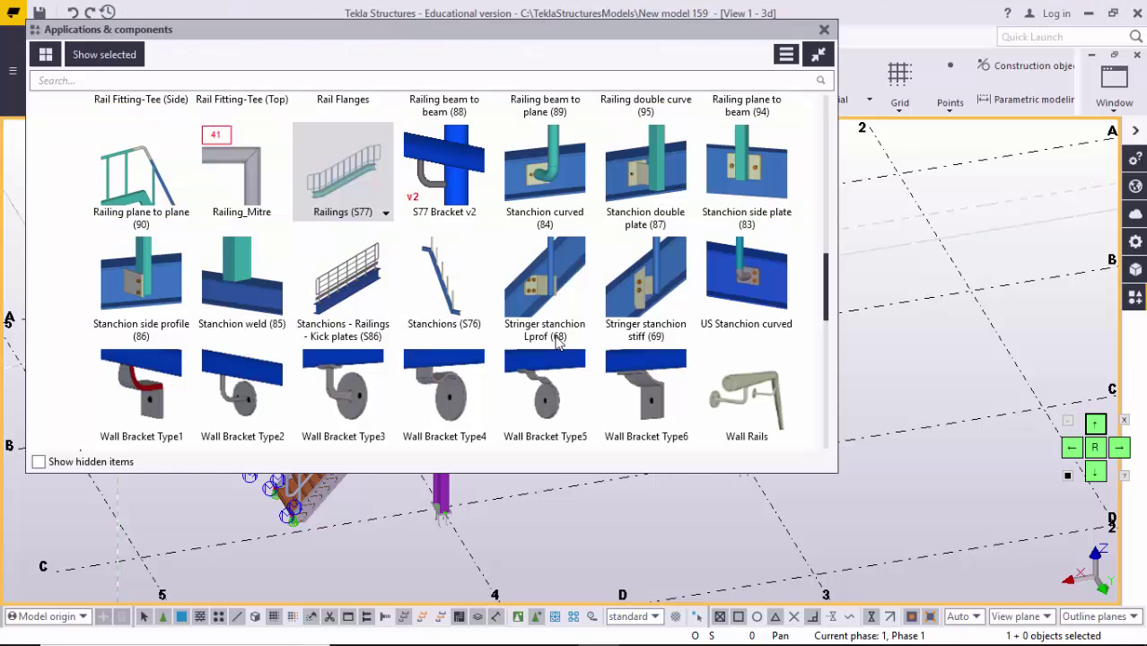
pyautogui.click(454, 299)
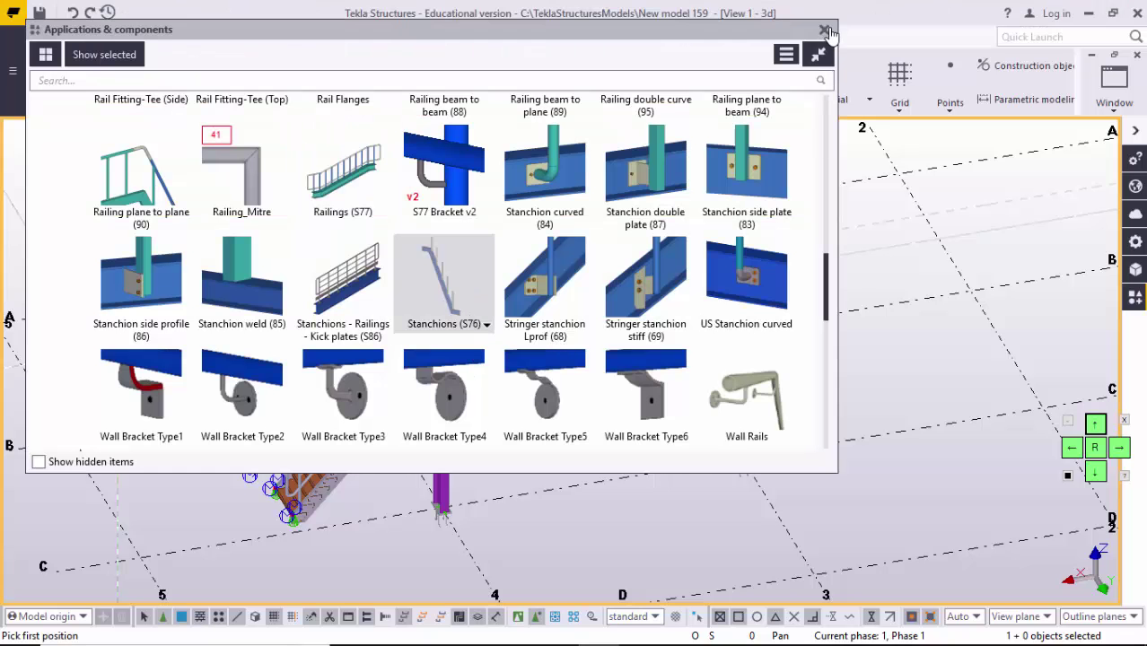
pyautogui.click(824, 31)
pyautogui.scroll(8, 686, 363)
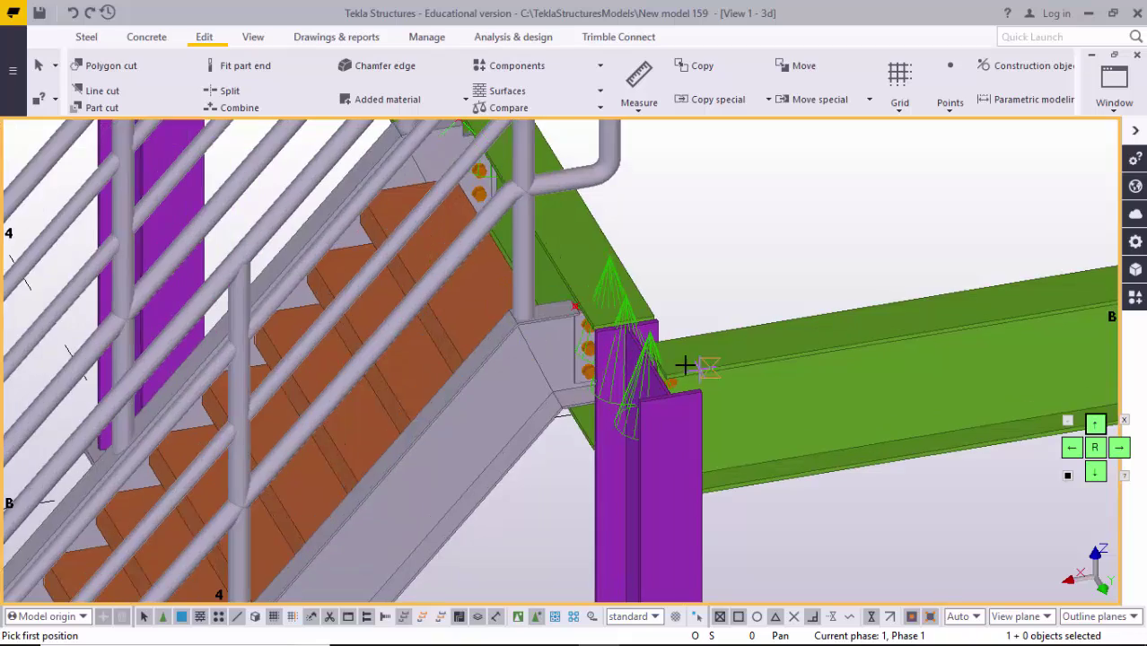
pyautogui.scroll(6, 686, 364)
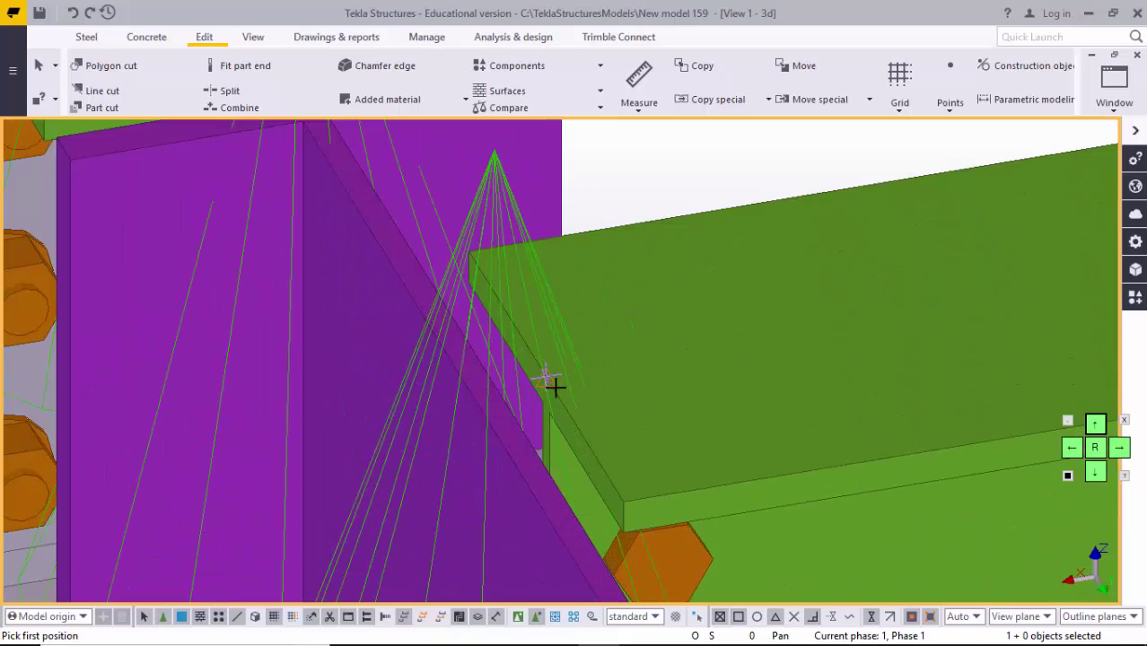
pyautogui.click(554, 392)
# Step: Pick the second position at the grid 3 end of the grid B beam, select the beam to create its stanchions, and end the command
pyautogui.scroll(-10, 555, 392)
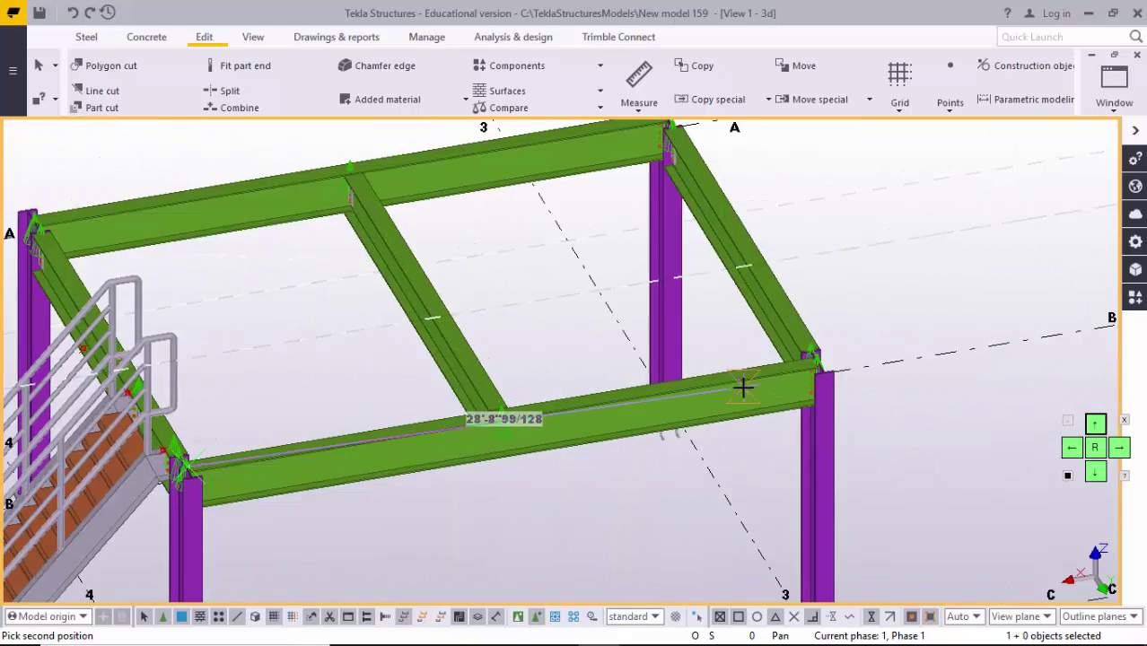
pyautogui.scroll(4, 727, 386)
pyautogui.scroll(5, 721, 381)
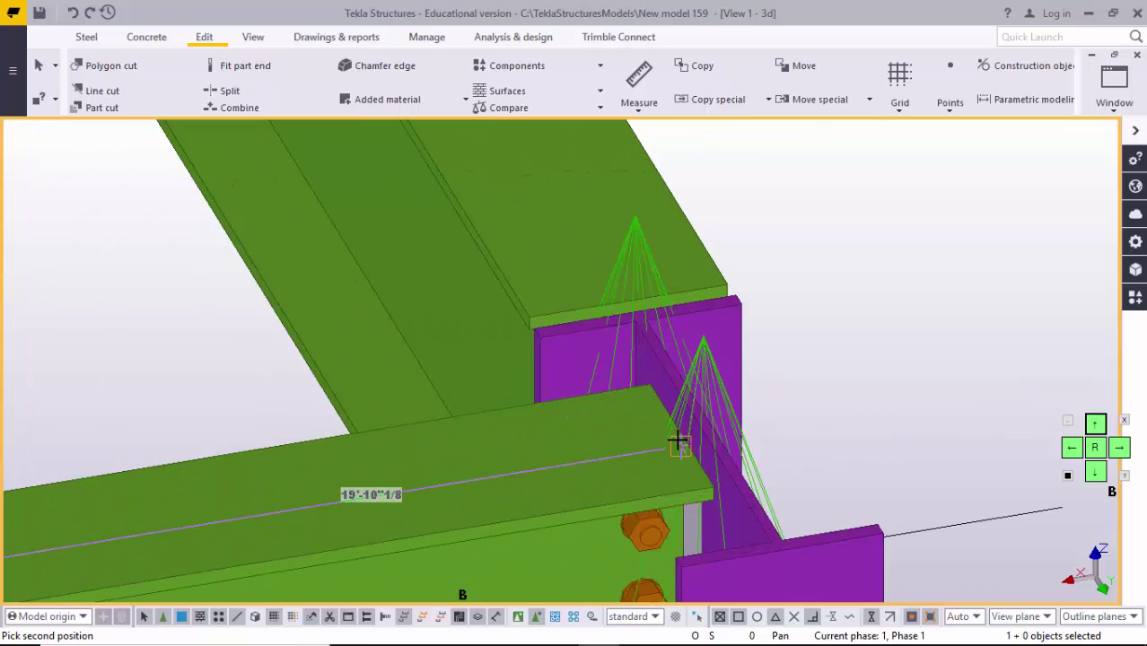
pyautogui.click(680, 443)
pyautogui.scroll(-8, 679, 442)
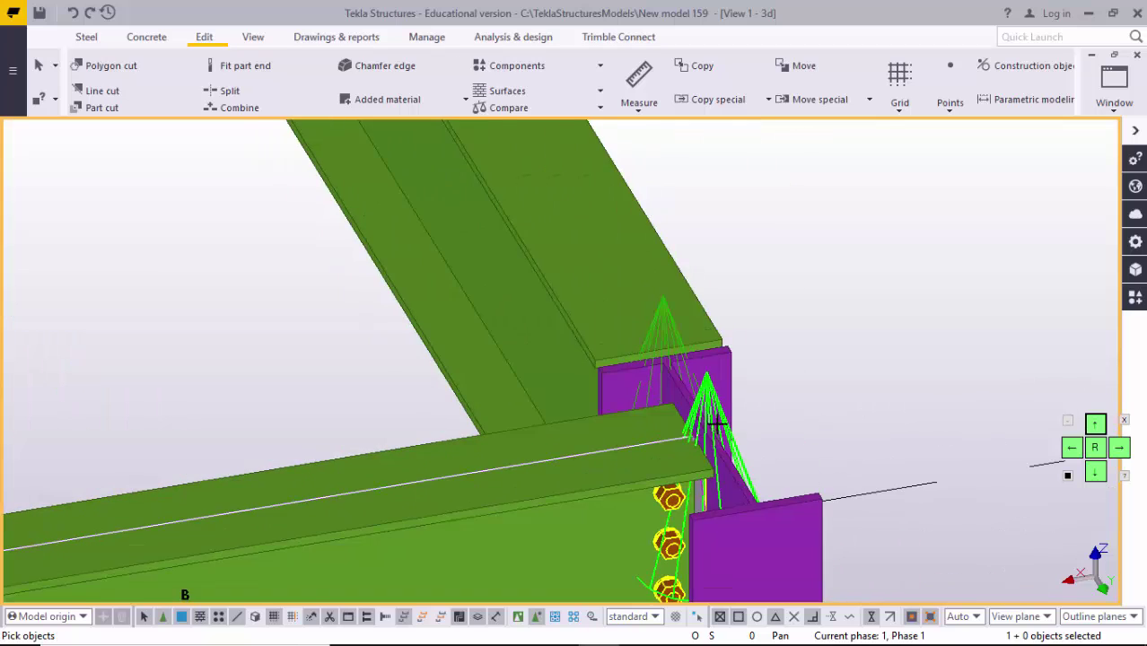
pyautogui.moveTo(362, 500); pyautogui.dragTo(519, 468, button='middle')
pyautogui.scroll(2, 424, 491)
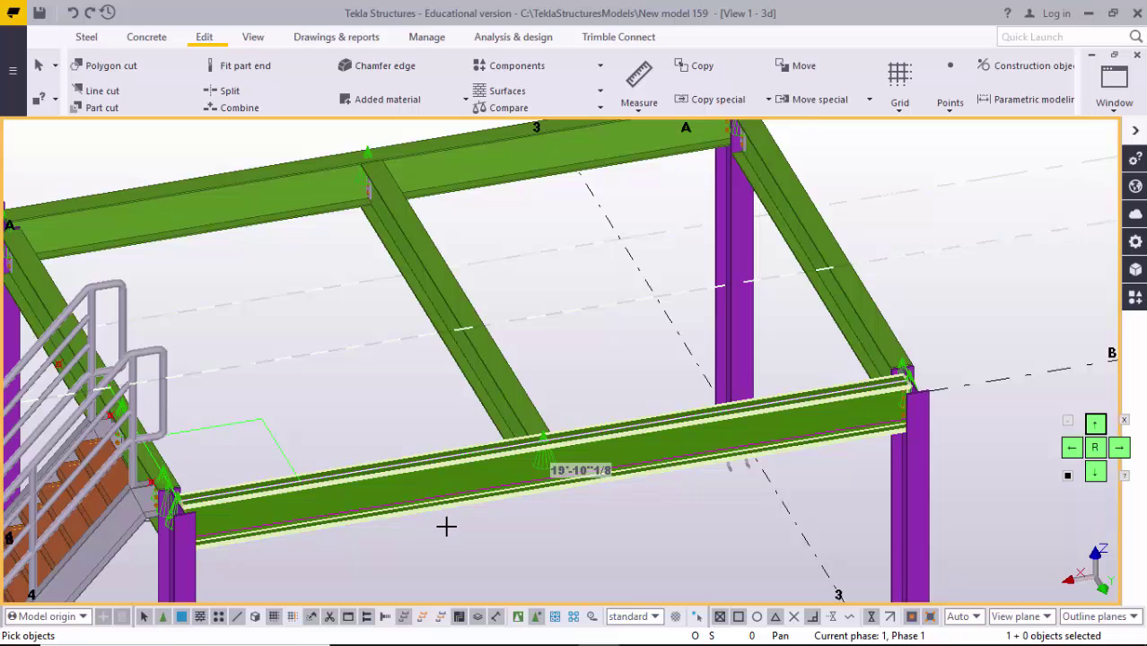
pyautogui.scroll(-6, 448, 525)
pyautogui.rightClick(729, 371)
pyautogui.click(745, 378)
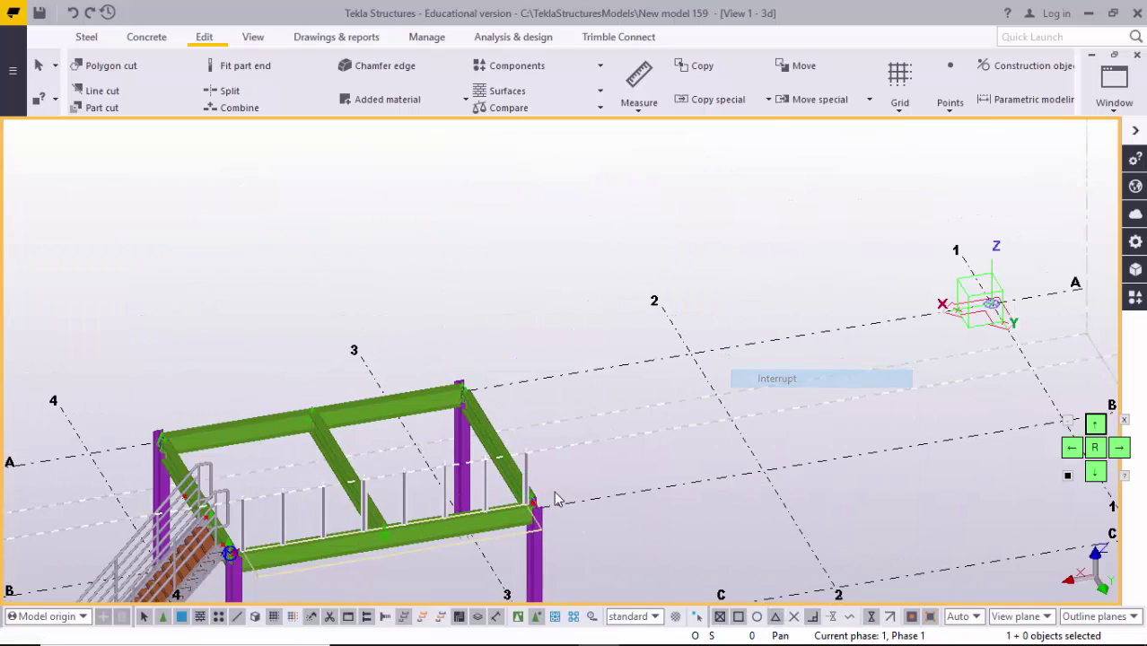
pyautogui.scroll(6, 555, 499)
pyautogui.scroll(-3, 401, 444)
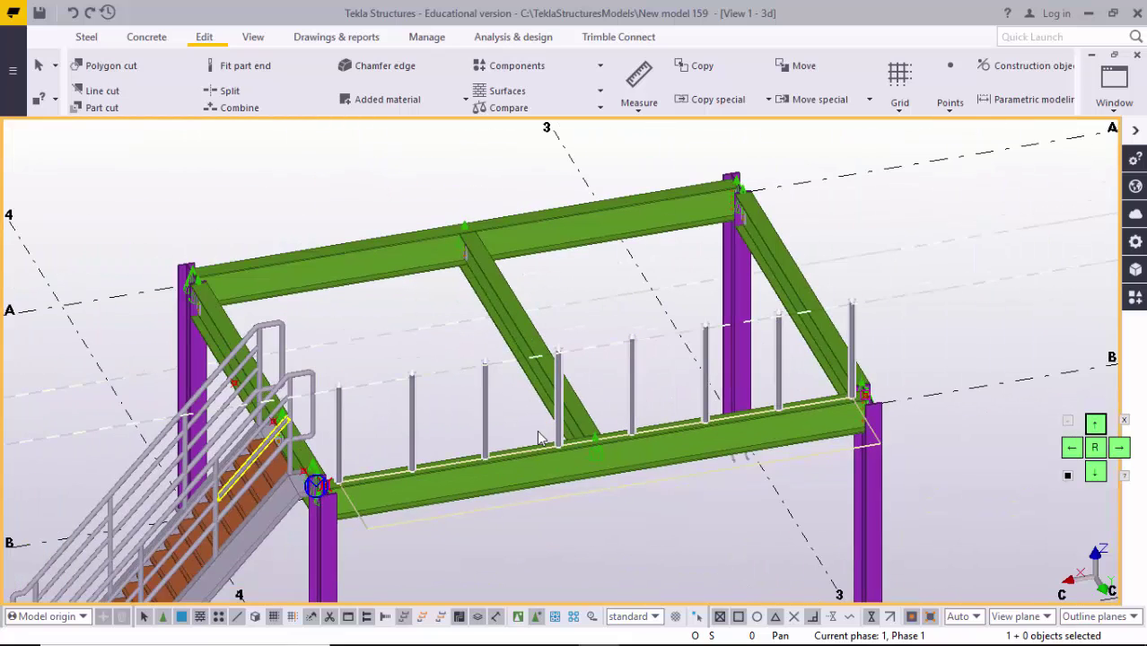
pyautogui.scroll(5, 539, 438)
pyautogui.doubleClick(623, 394)
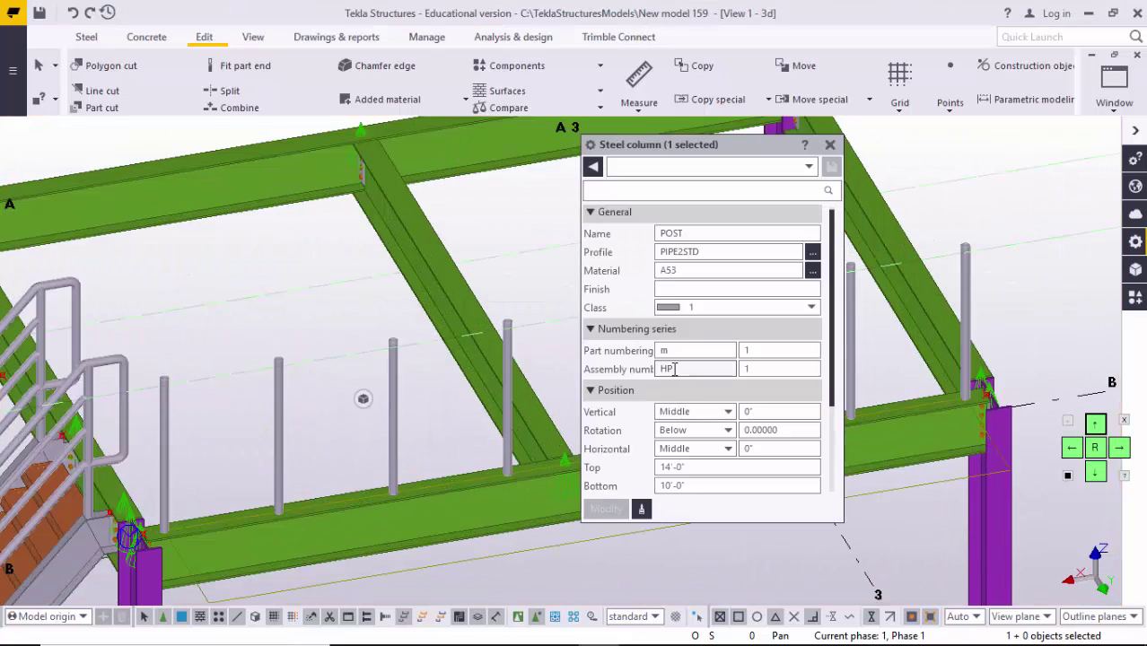
pyautogui.click(830, 145)
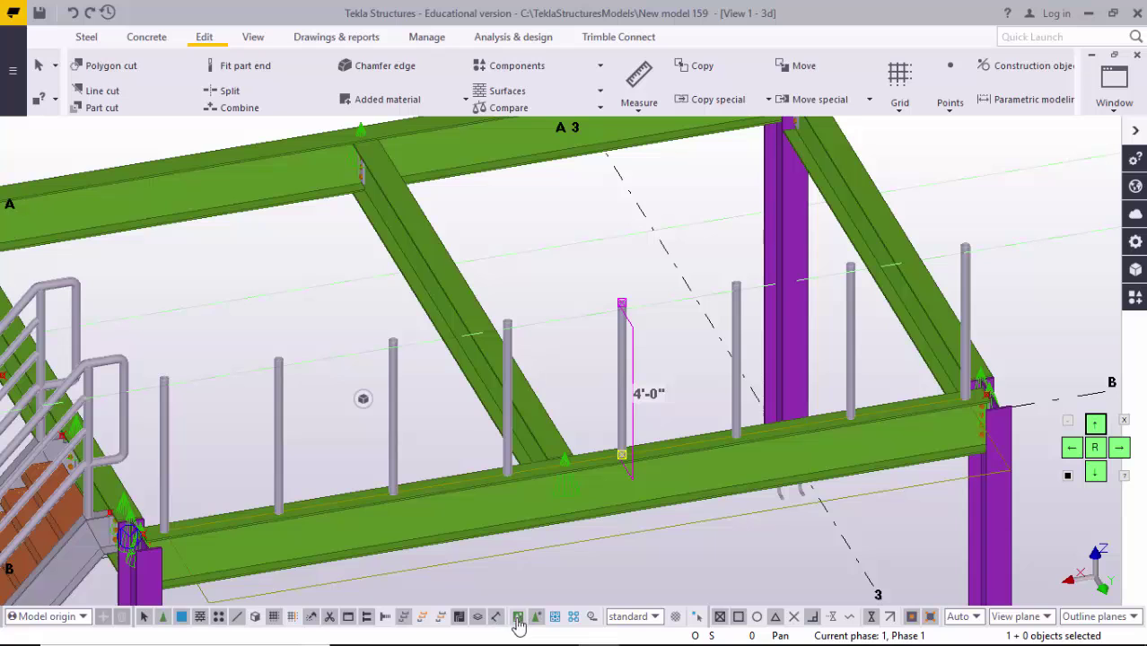
# Step: Switch selection to components, and set the maximum spacing of the grid B beam's stanchions to 4'-0"
pyautogui.click(517, 618)
pyautogui.doubleClick(624, 406)
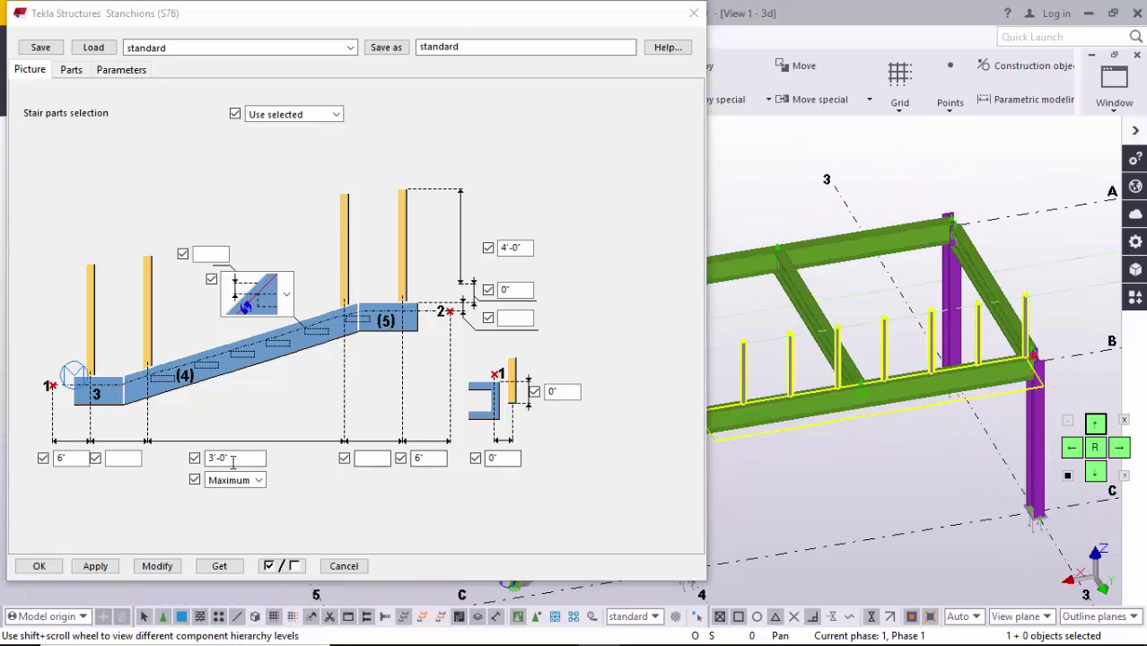
pyautogui.doubleClick(232, 461)
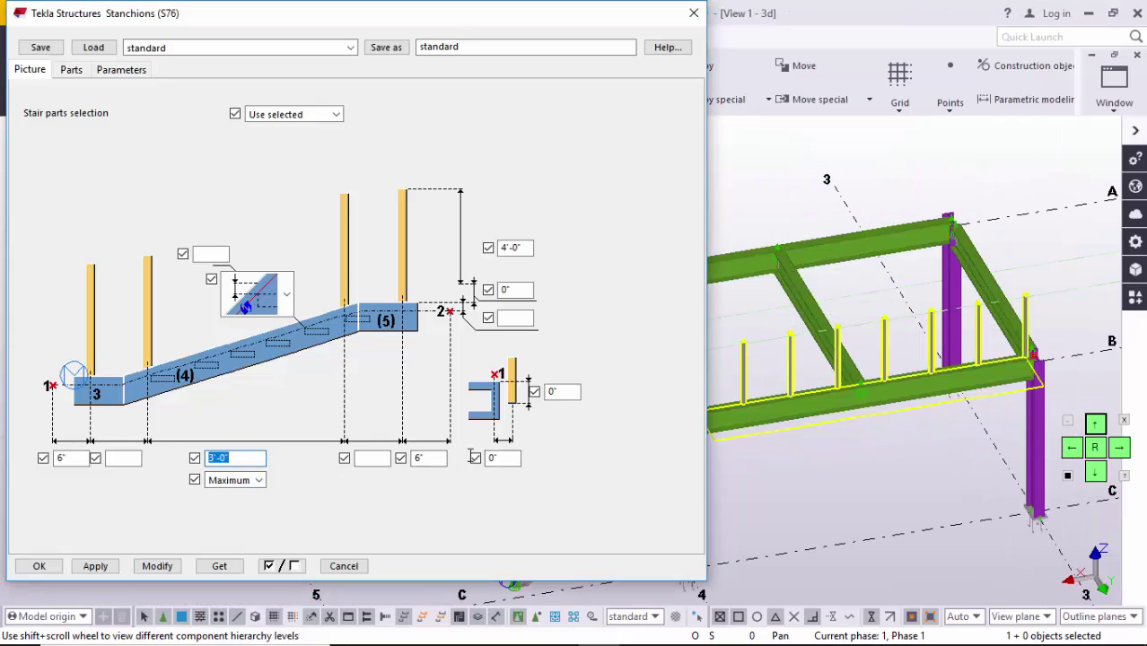
pyautogui.moveTo(870, 441); pyautogui.dragTo(870, 442, button='middle')
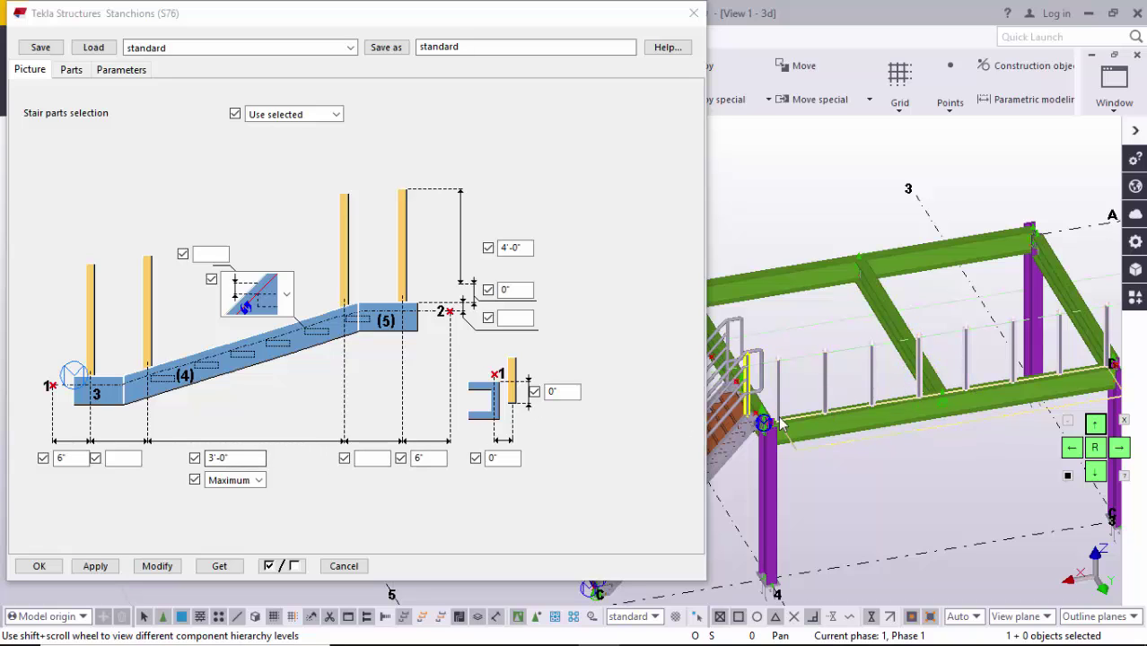
pyautogui.moveTo(858, 431); pyautogui.dragTo(864, 441, button='middle')
pyautogui.doubleClick(248, 456)
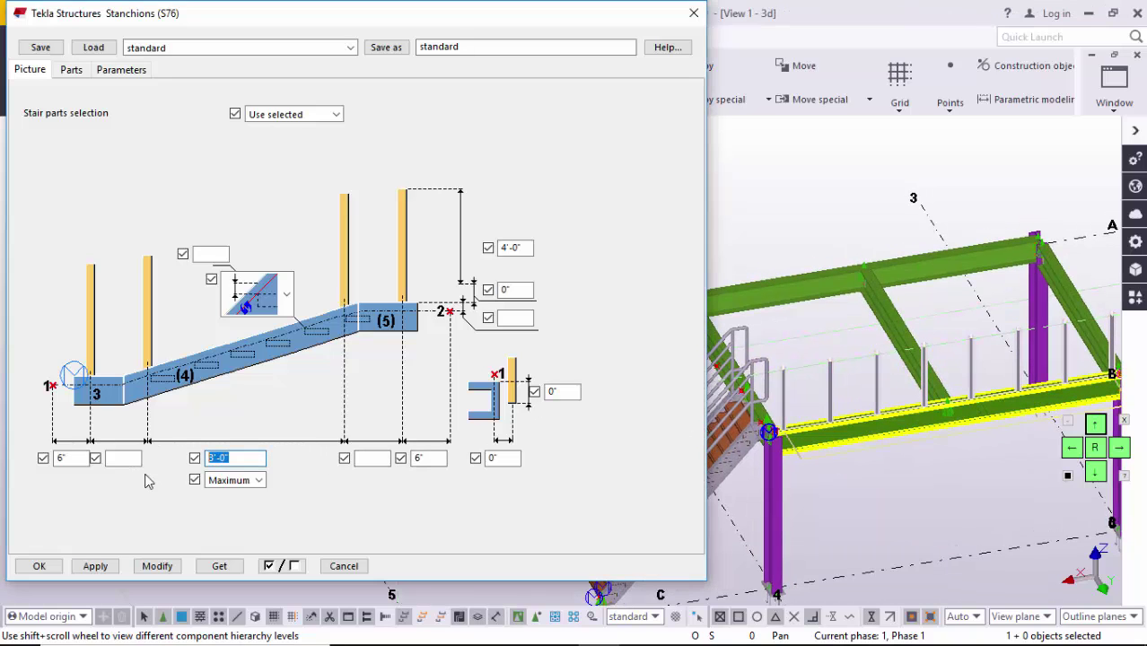
pyautogui.click(166, 567)
pyautogui.scroll(6, 996, 359)
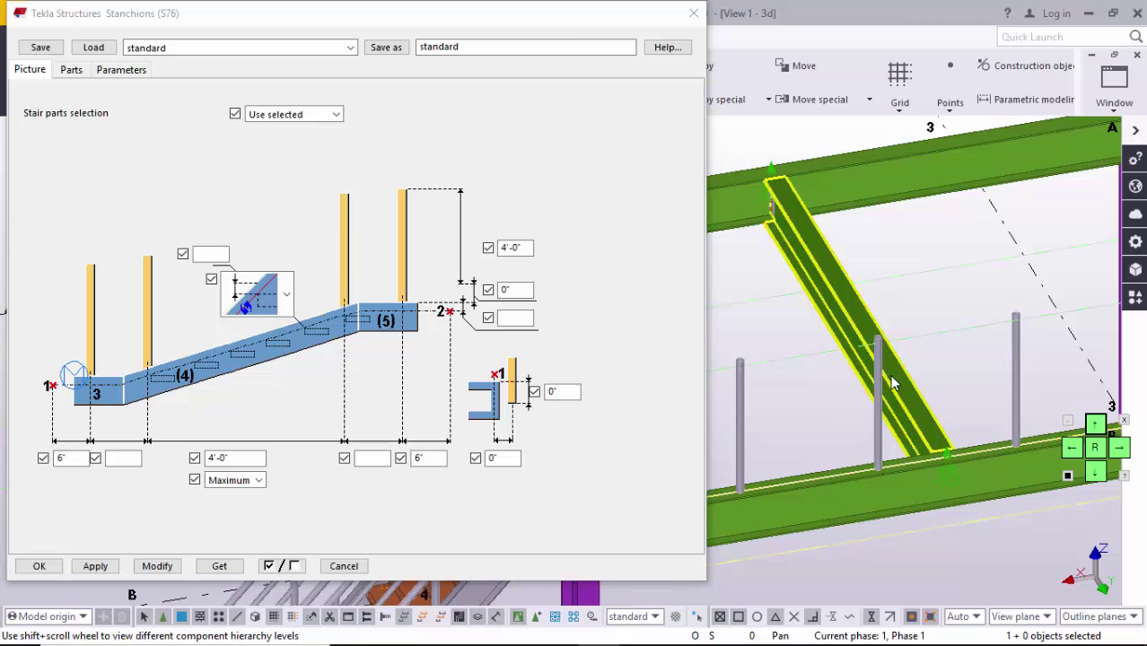
pyautogui.scroll(-3, 884, 400)
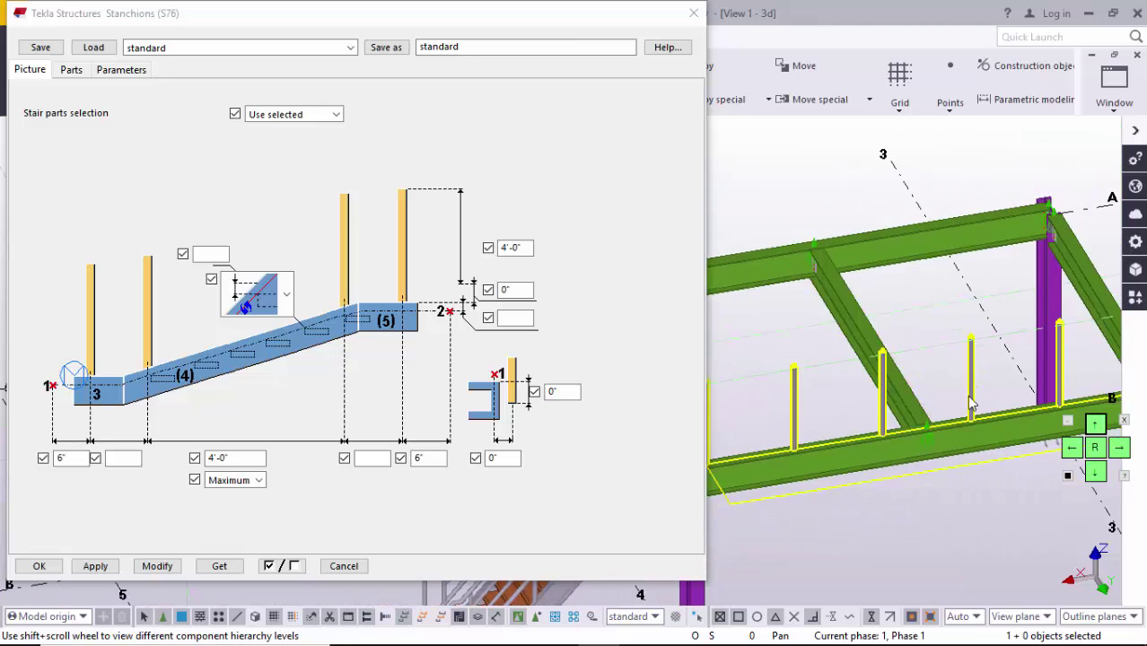
pyautogui.click(40, 565)
pyautogui.scroll(-4, 952, 367)
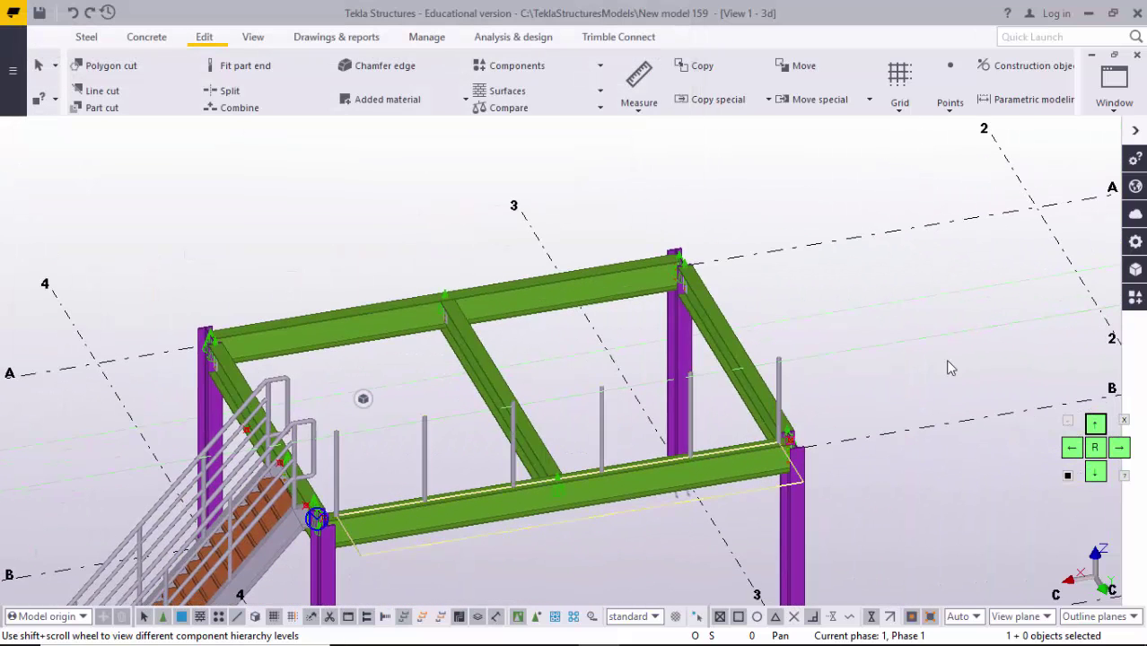
# Step: Reopen the grid B Stanchions (S76) properties and set the first stanchion's offset from the start point to 10"
pyautogui.scroll(4, 808, 384)
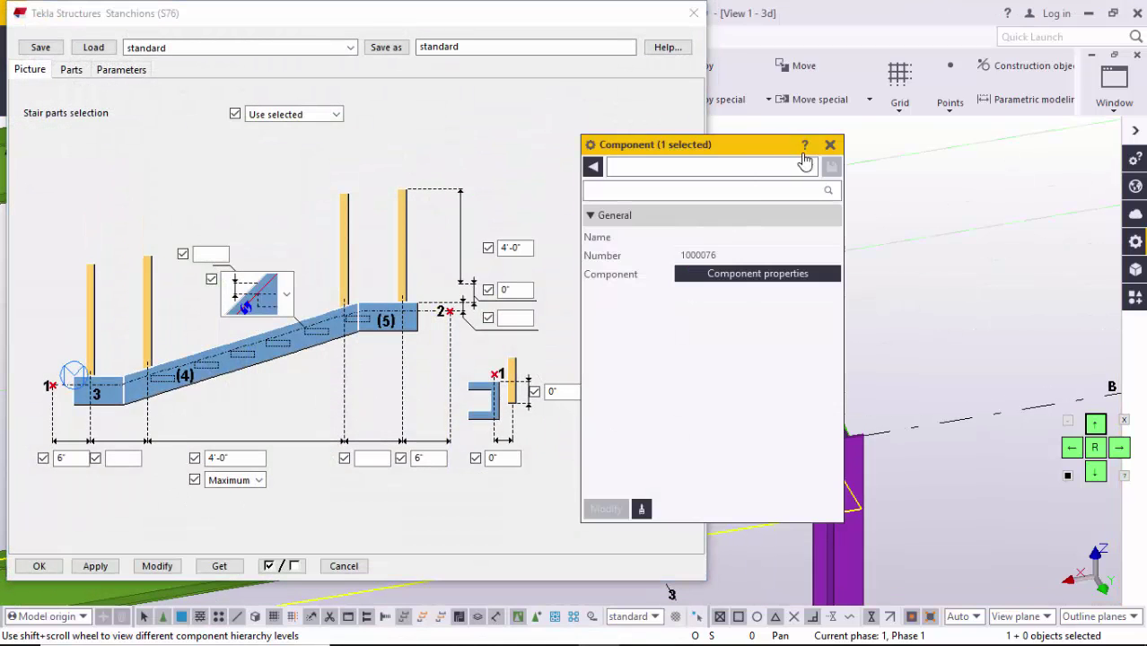
pyautogui.click(830, 145)
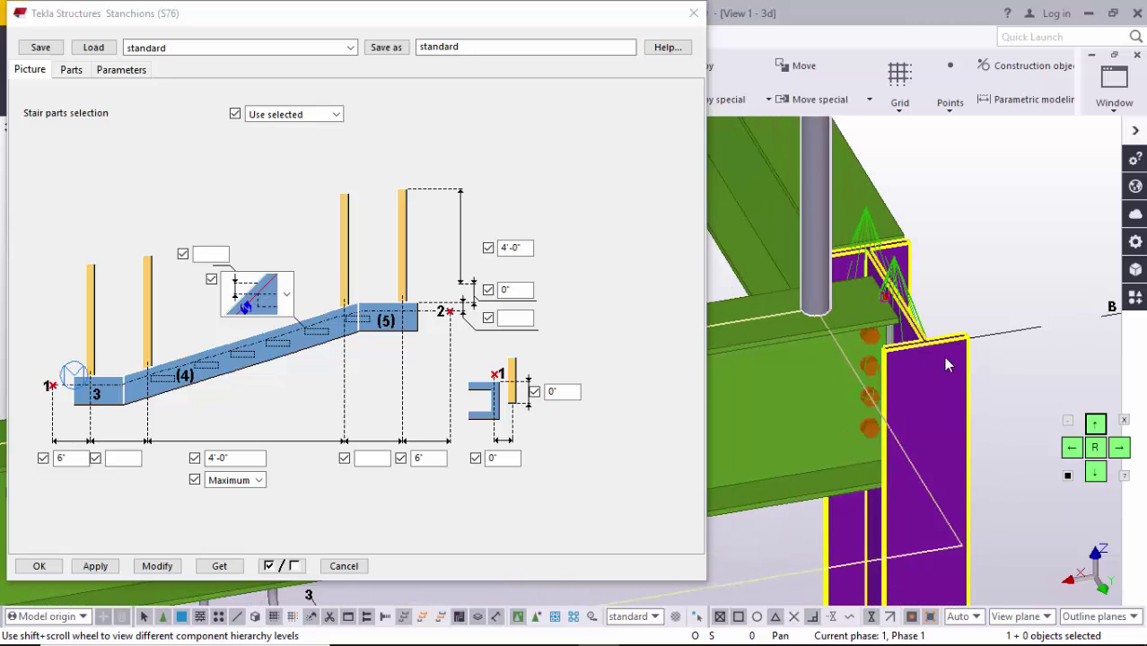
pyautogui.scroll(-3, 786, 453)
pyautogui.scroll(5, 880, 409)
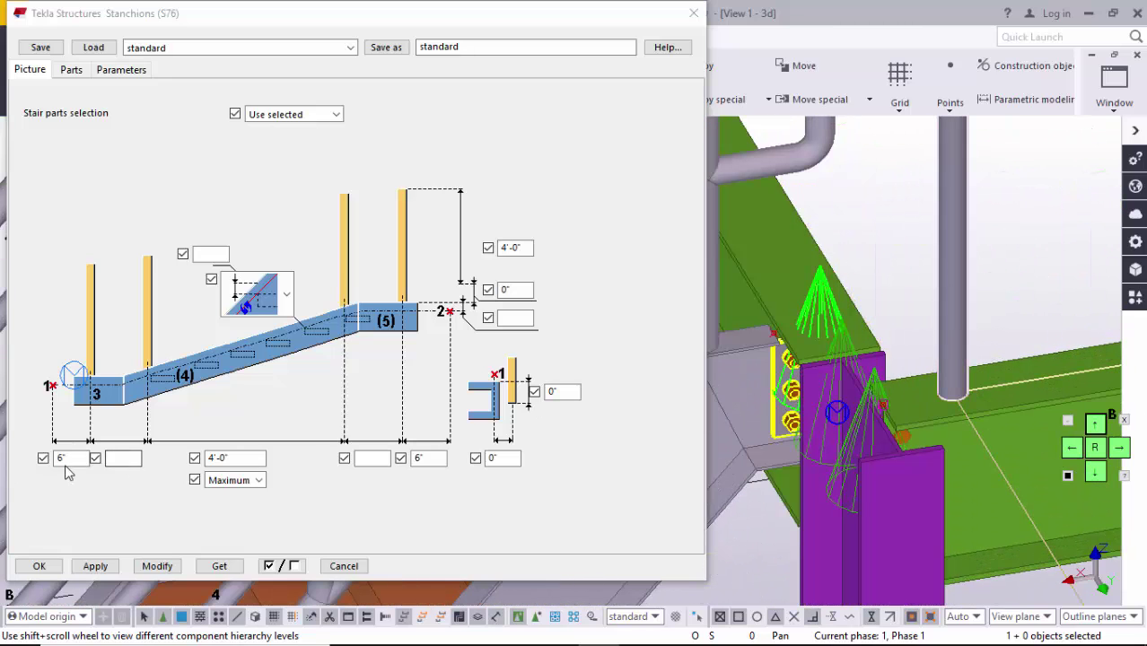
pyautogui.click(63, 458)
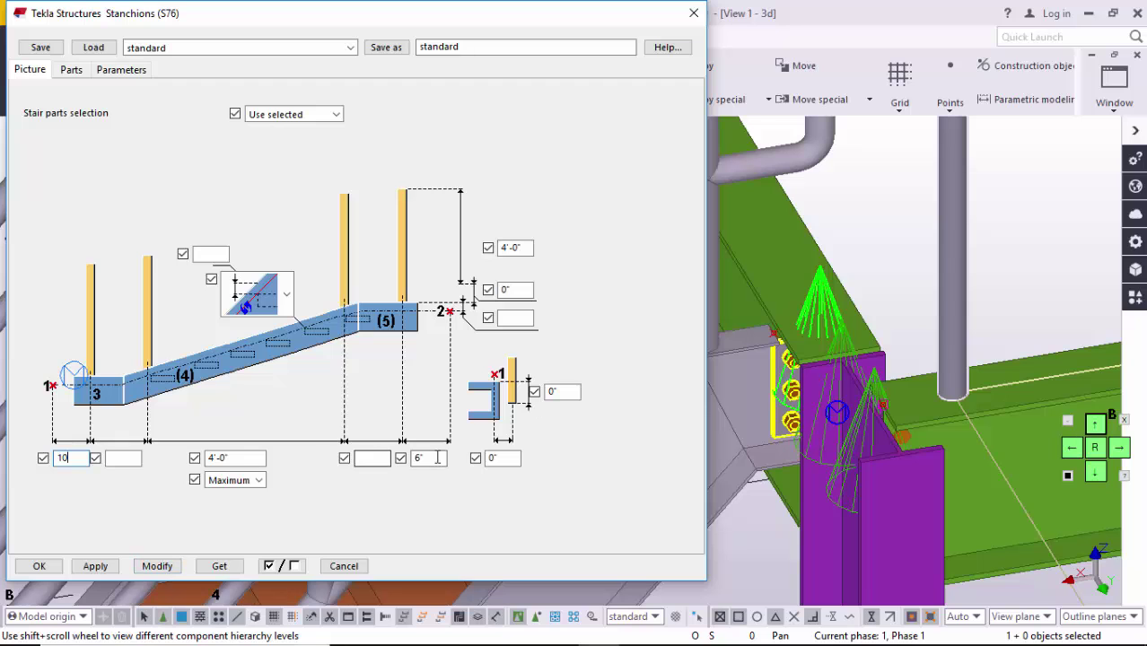
pyautogui.scroll(-9, 927, 396)
pyautogui.moveTo(968, 360); pyautogui.dragTo(824, 345, button='middle')
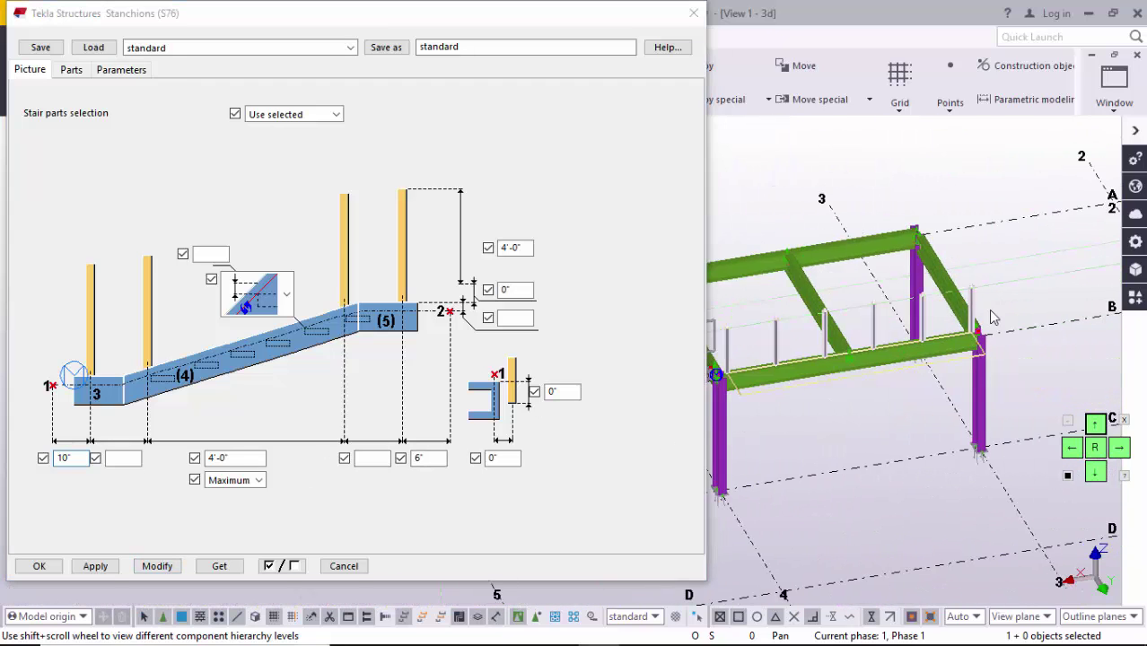
# Step: Set the last stanchion's offset from the end point to 10", modify the component and redraw the view
pyautogui.scroll(6, 988, 351)
pyautogui.scroll(2, 986, 350)
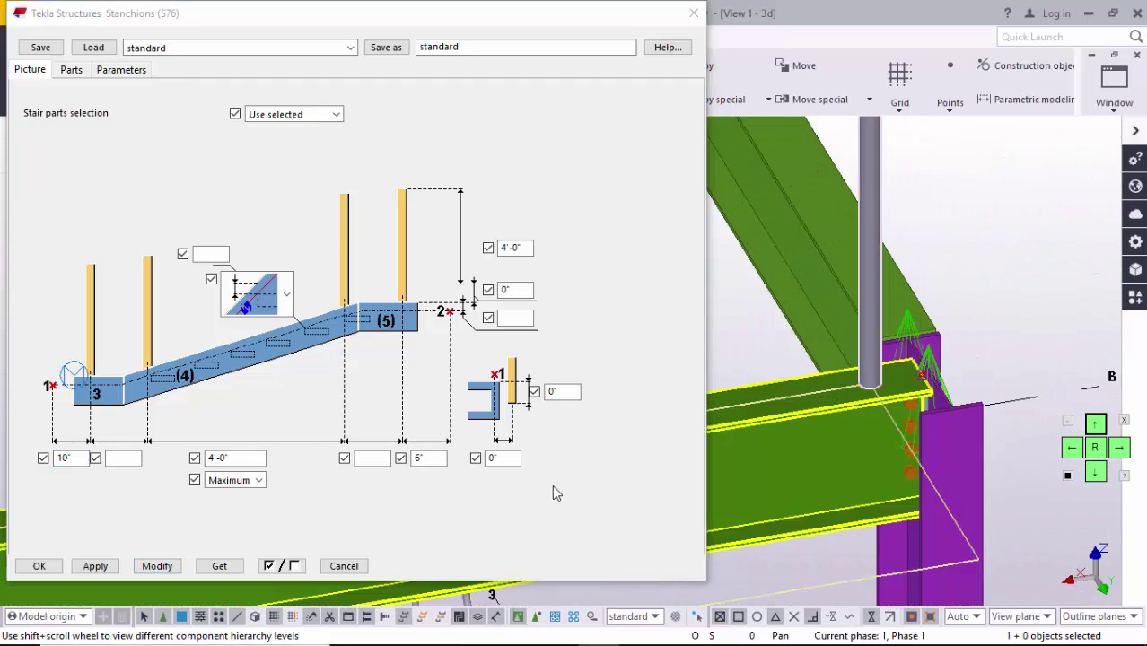
pyautogui.doubleClick(436, 459)
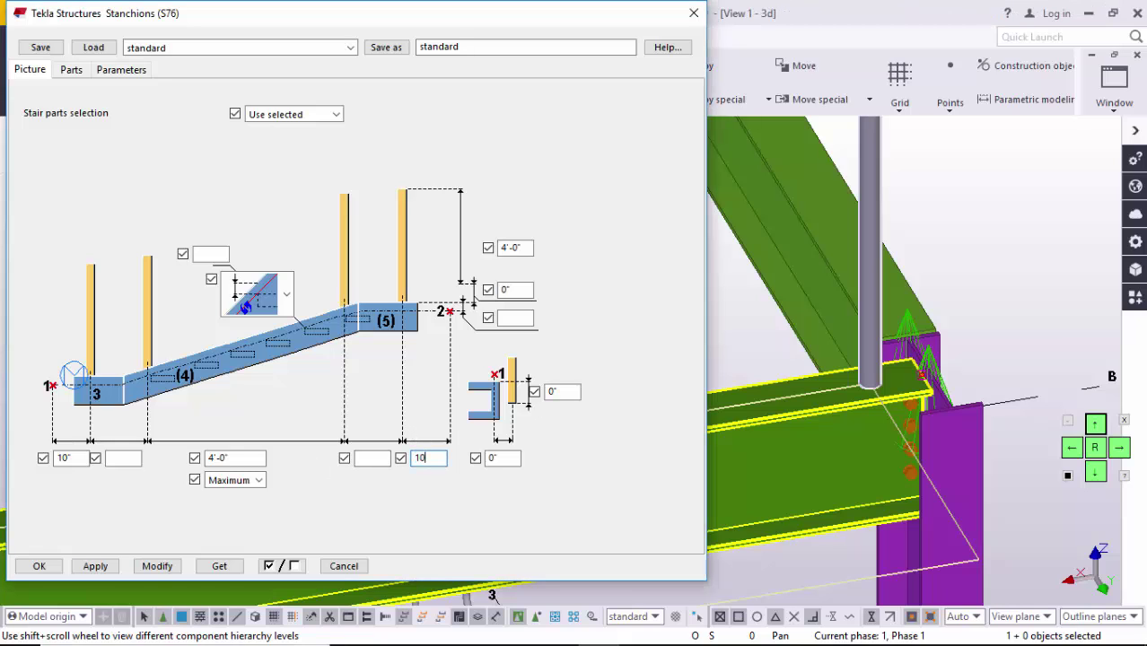
pyautogui.click(156, 567)
pyautogui.scroll(-2, 956, 393)
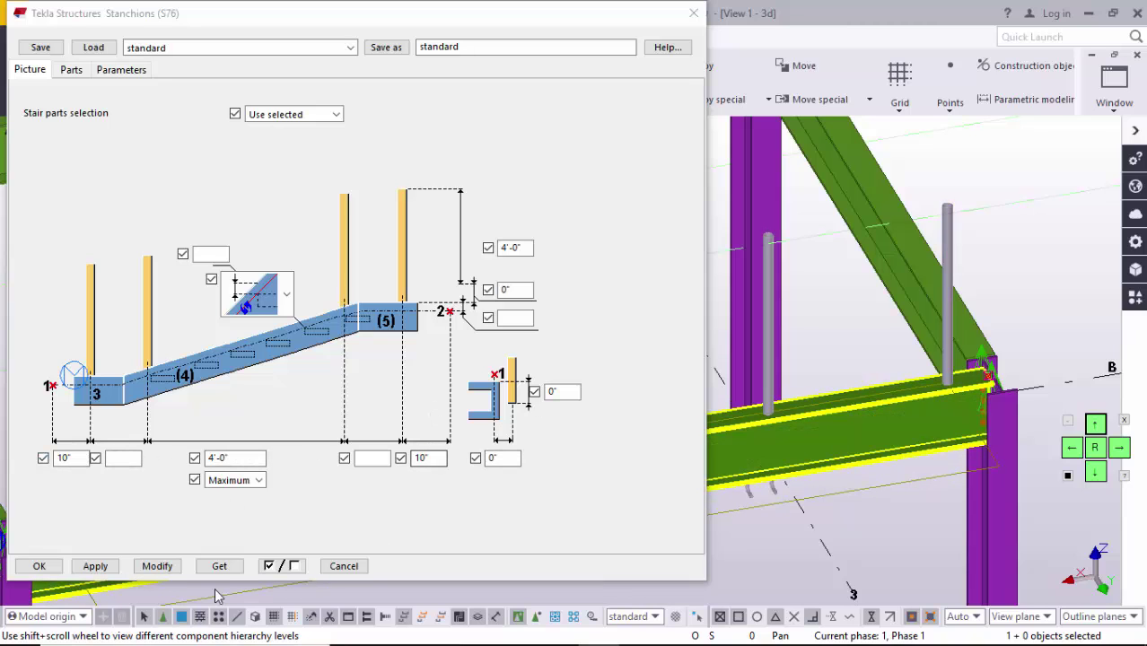
pyautogui.click(39, 566)
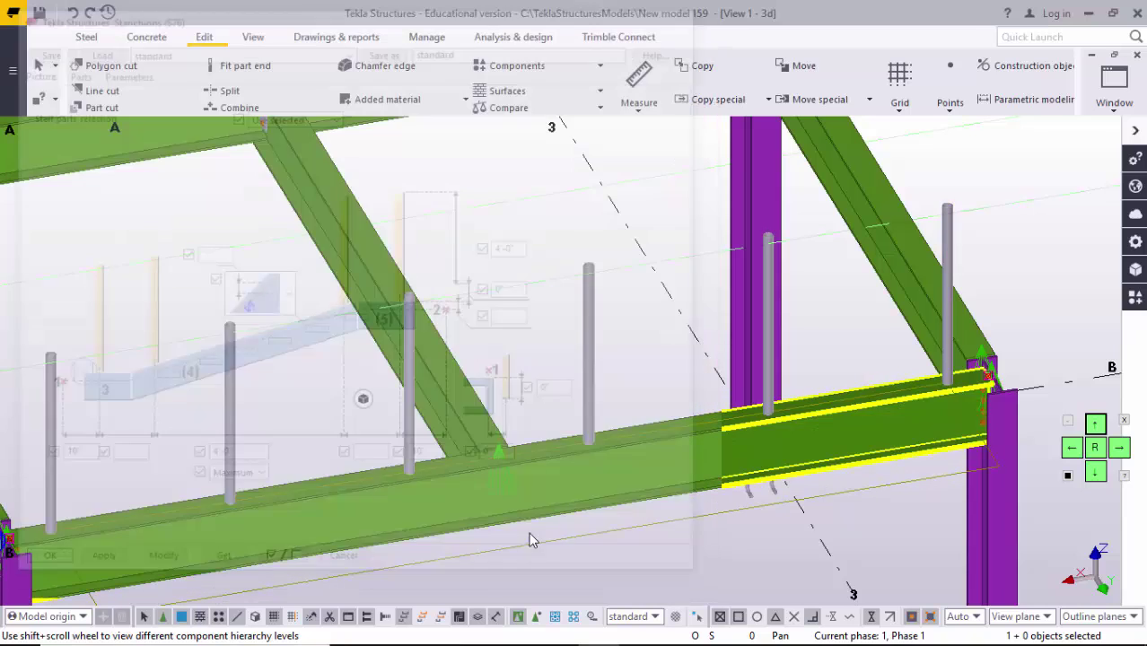
pyautogui.scroll(-3, 806, 412)
pyautogui.rightClick(830, 348)
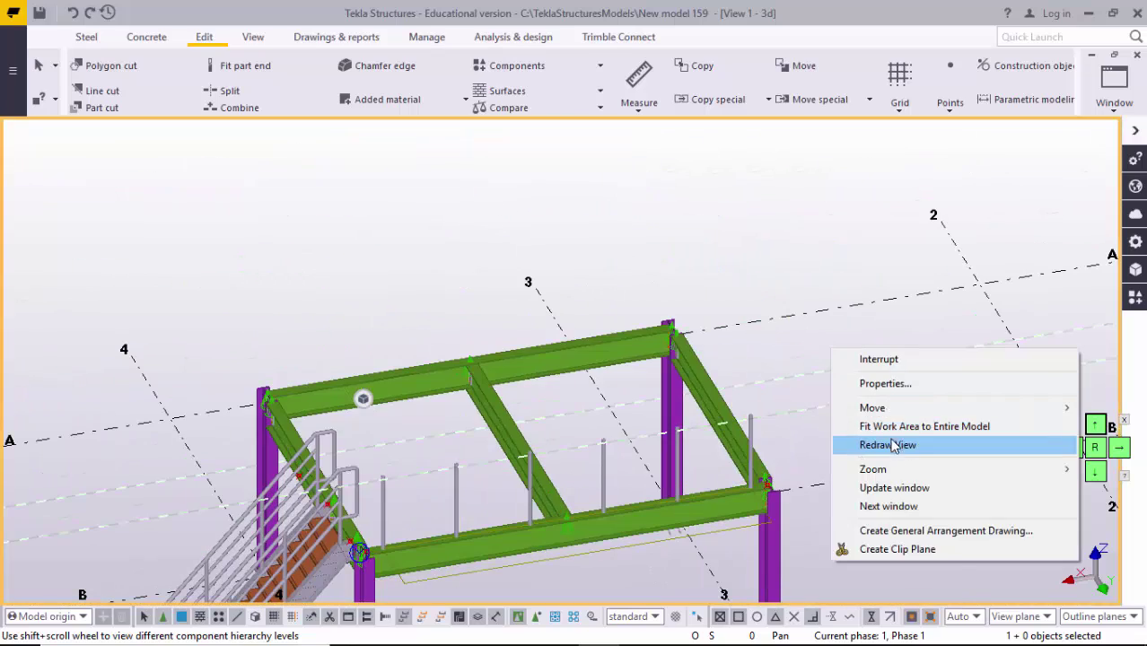
pyautogui.click(893, 443)
# Step: Start the Stanchions (S76) component and pick its first position at the grid B end of the platform beam along grid 3
pyautogui.keyDown('ctrl'); pyautogui.moveTo(875, 473); pyautogui.dragTo(624, 439, button='middle'); pyautogui.keyUp('ctrl')
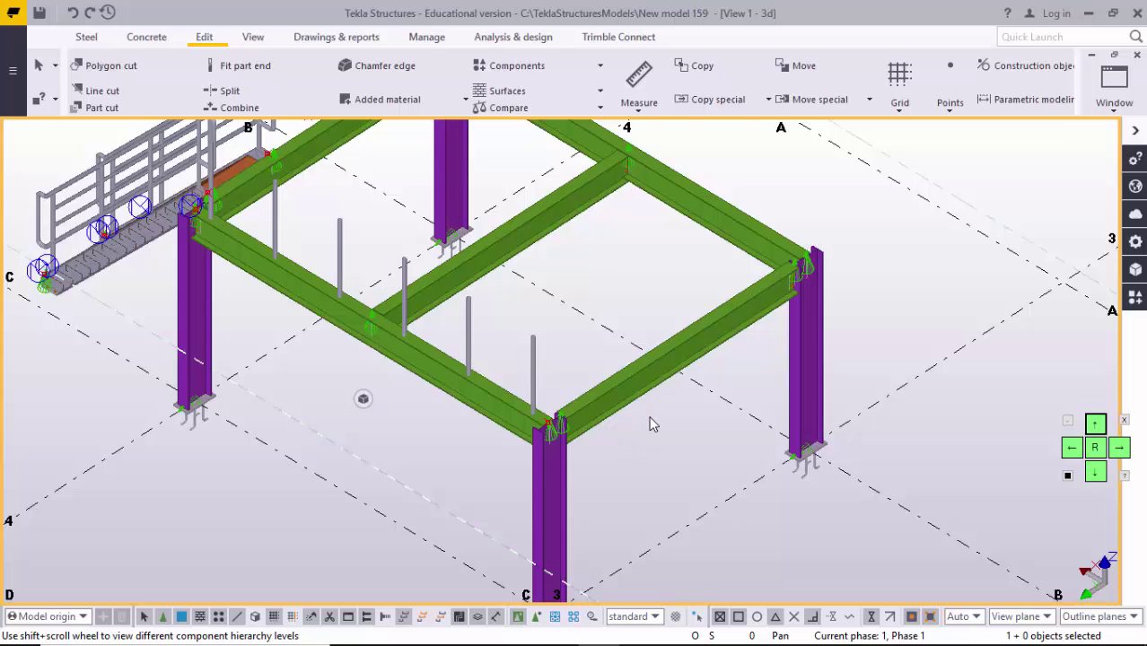
pyautogui.hotkey('ctrl', 'f')
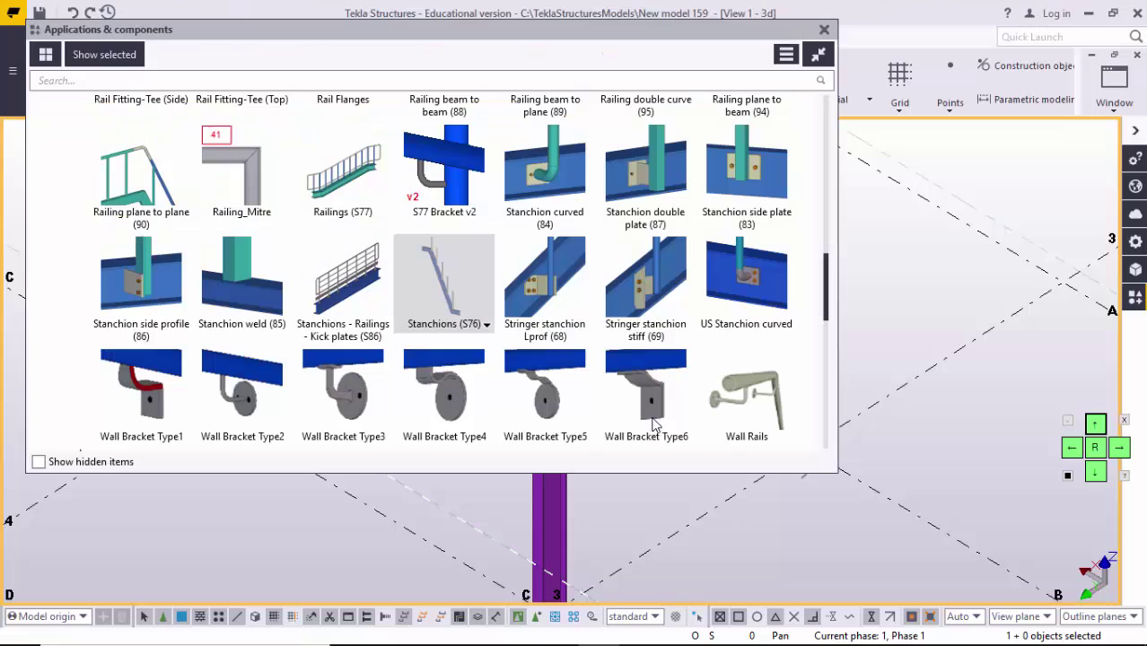
pyautogui.click(440, 301)
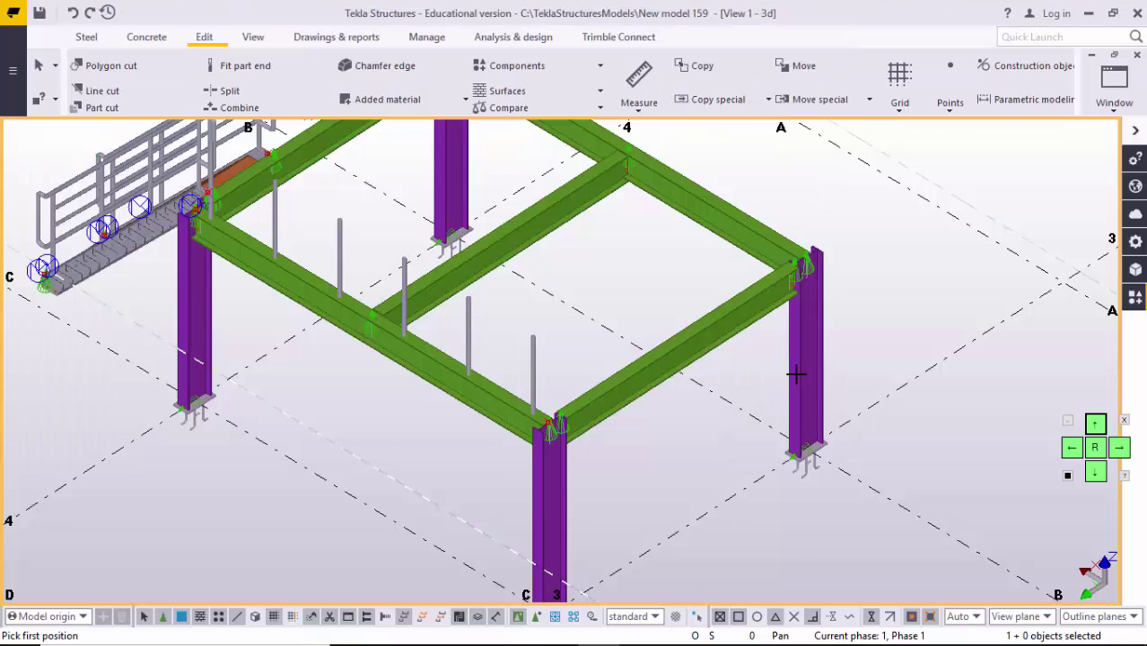
pyautogui.scroll(5, 609, 372)
pyautogui.scroll(5, 609, 371)
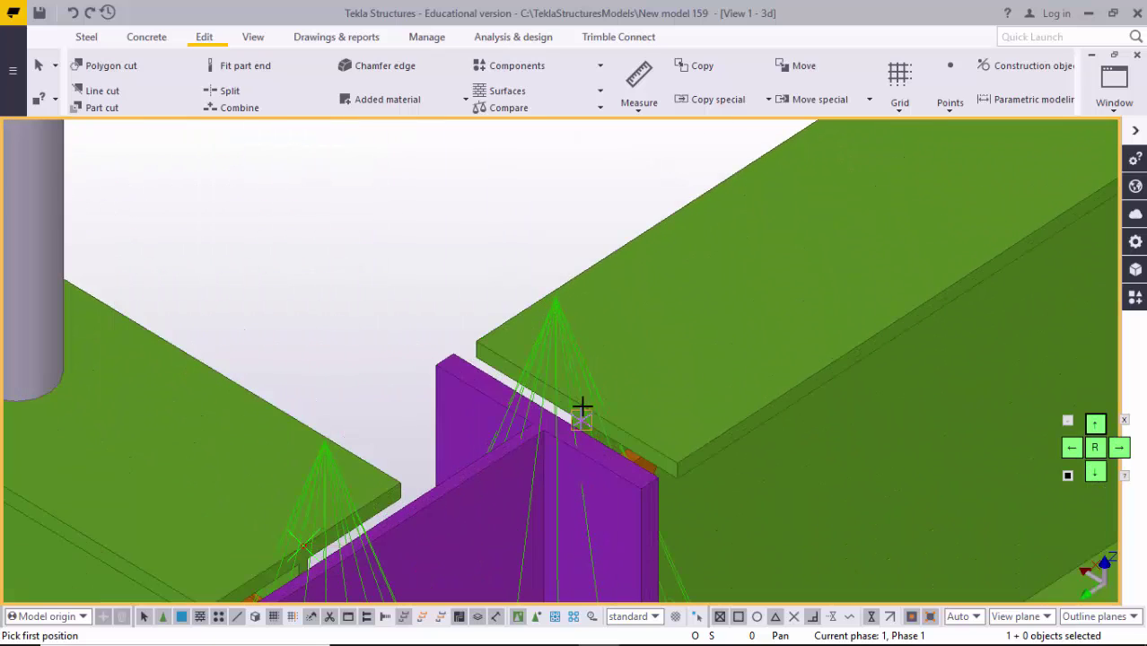
# Step: Pick the second position at the grid A end of the grid 3 beam and select the beam to create its stanchions
pyautogui.scroll(-8, 569, 431)
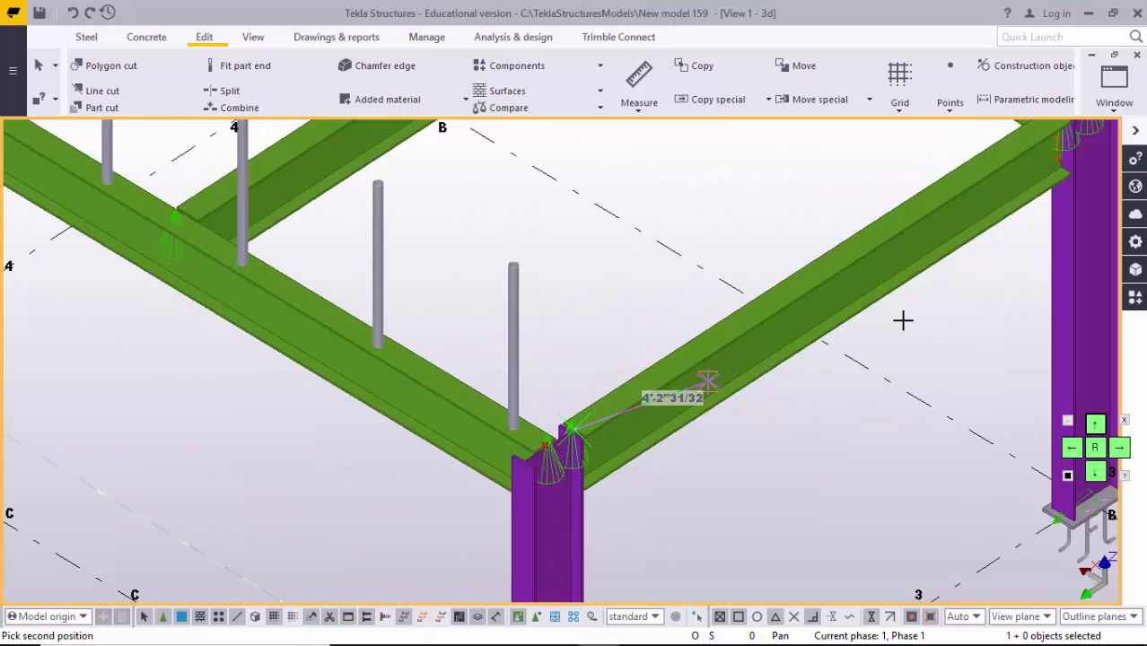
pyautogui.scroll(10, 708, 355)
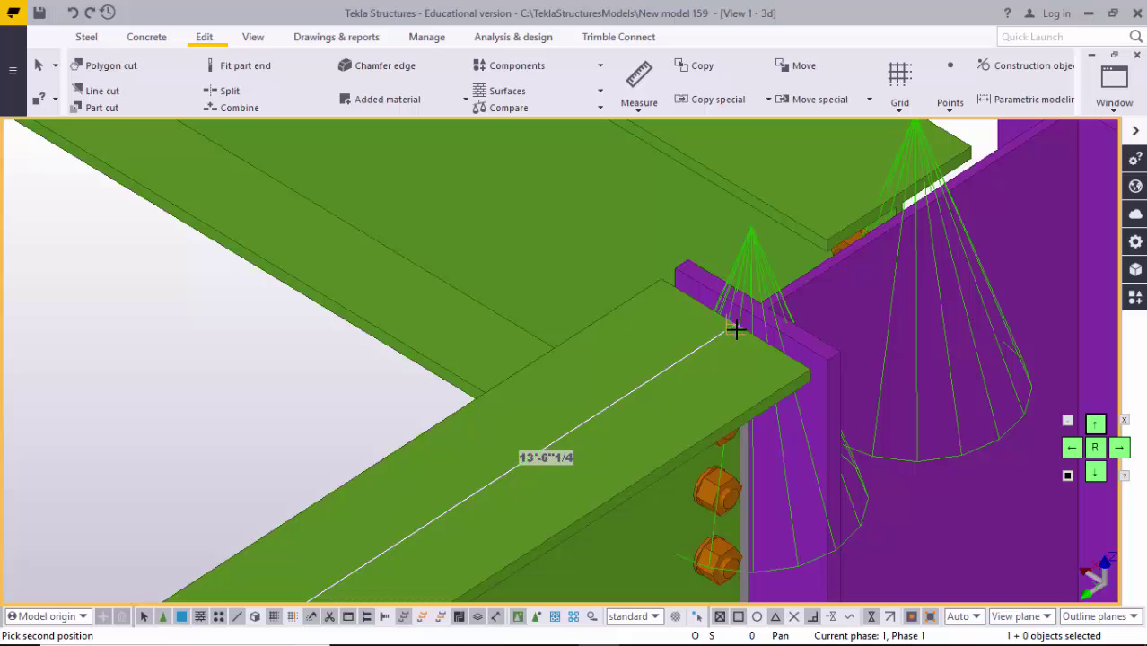
pyautogui.click(734, 330)
pyautogui.scroll(-5, 735, 329)
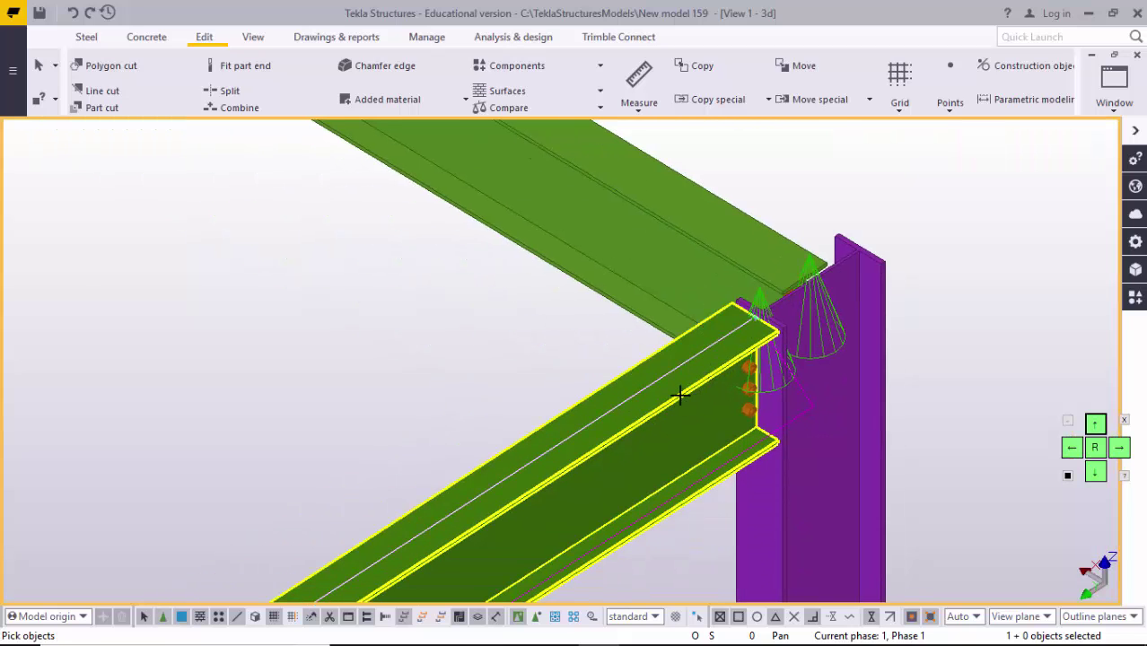
pyautogui.press('Return')
# Step: Place Stanchions (S76) along the second long platform beam, from its grid 3 end to its grid 4 end
pyautogui.scroll(-10, 682, 396)
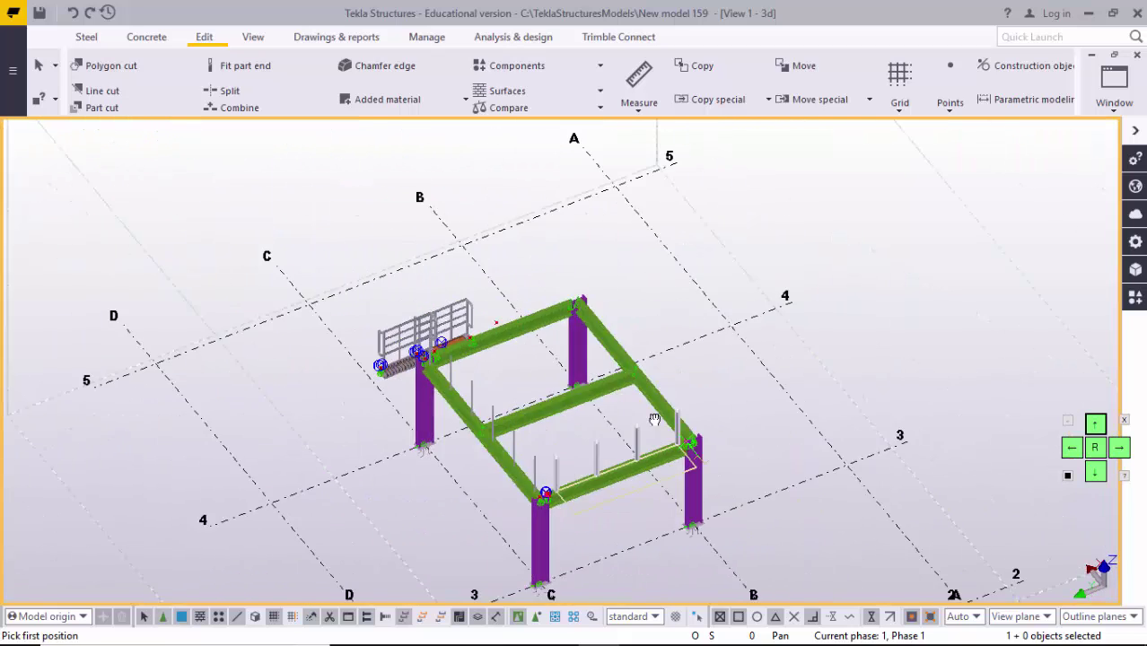
pyautogui.scroll(10, 566, 282)
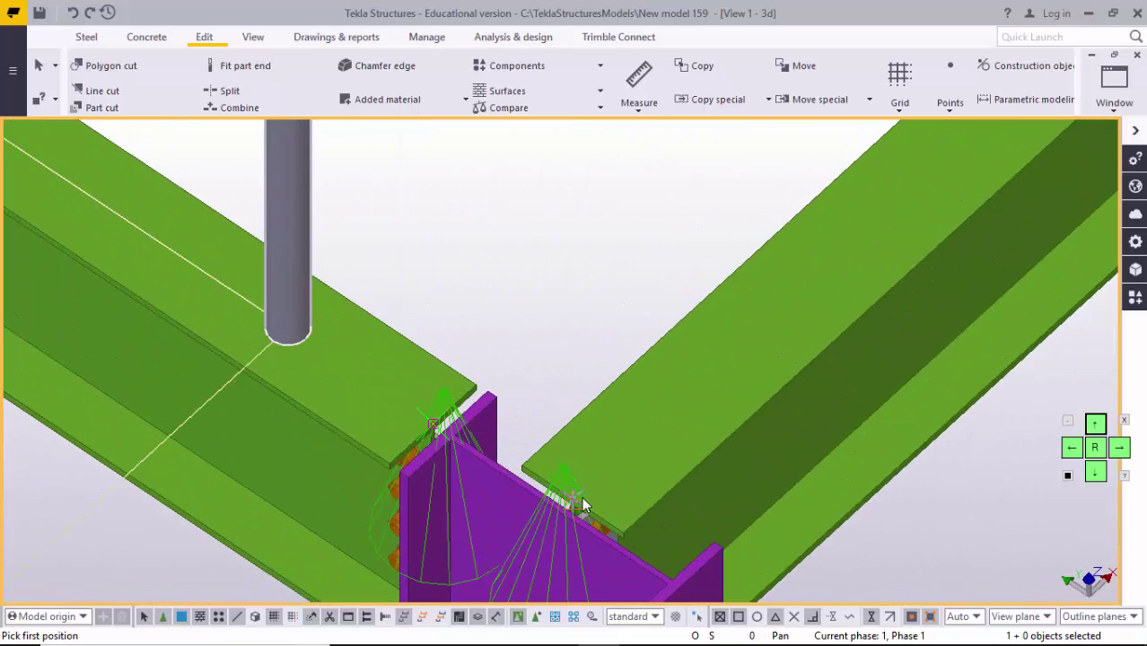
pyautogui.scroll(-8, 662, 482)
pyautogui.scroll(10, 790, 261)
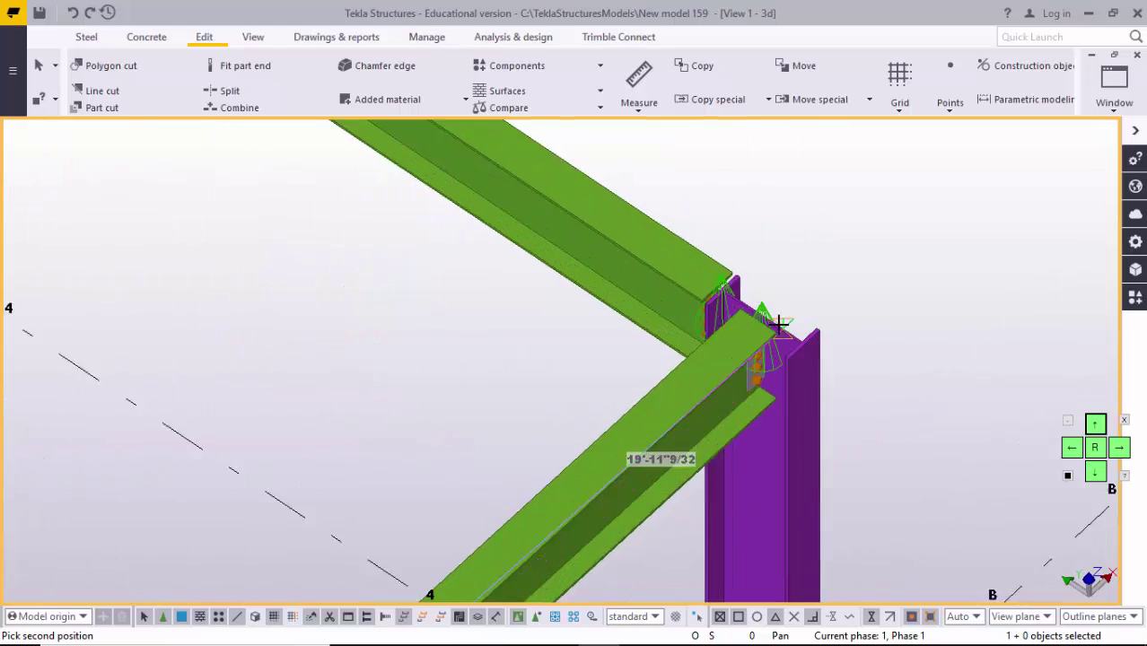
pyautogui.click(721, 311)
pyautogui.scroll(-3, 731, 377)
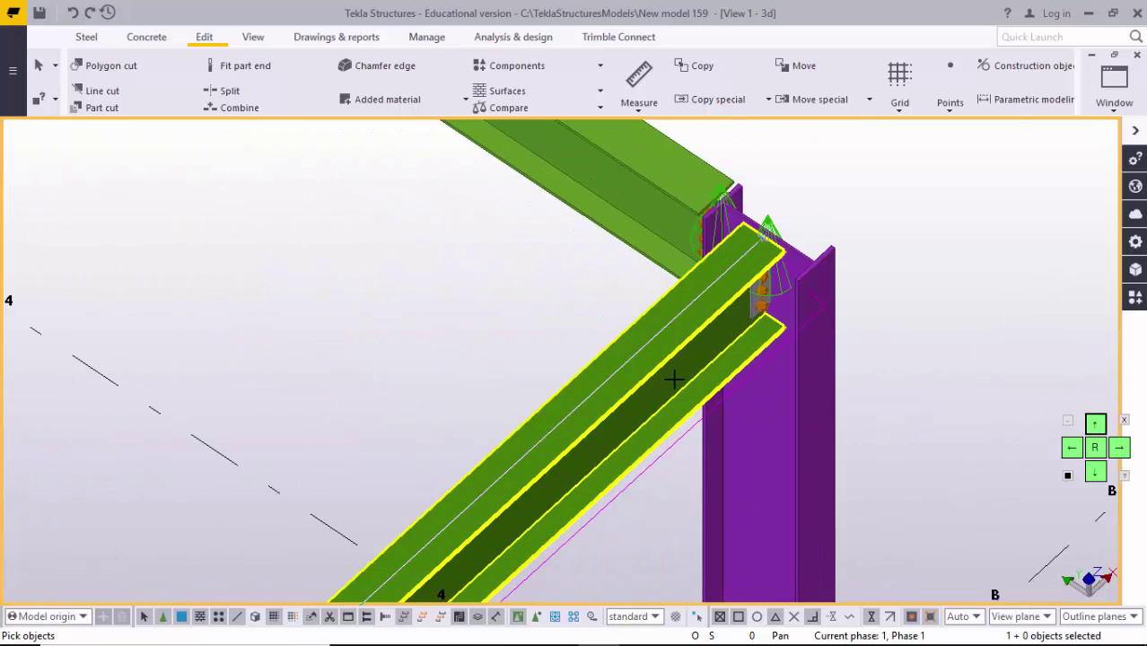
pyautogui.middleClick(667, 374)
# Step: Pick the first stanchion position on the grid 4 beam at its column end away from the stair
pyautogui.scroll(-8, 671, 375)
pyautogui.keyDown('ctrl'); pyautogui.moveTo(725, 350); pyautogui.dragTo(450, 351, button='middle'); pyautogui.keyUp('ctrl')
pyautogui.scroll(6, 448, 325)
pyautogui.scroll(5, 436, 270)
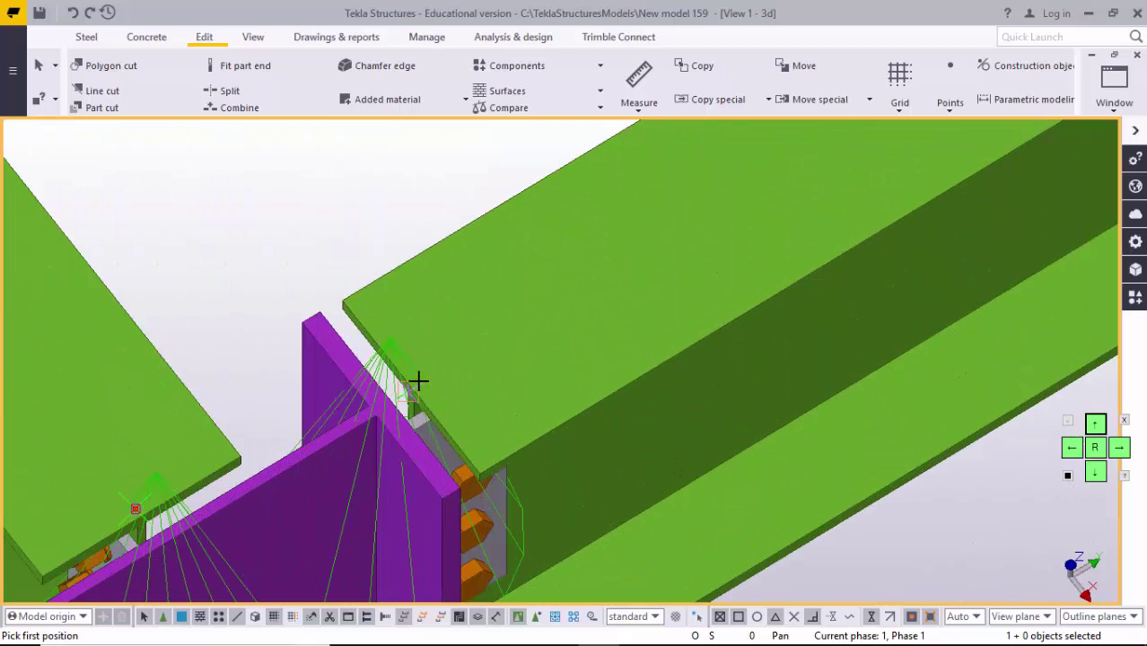
pyautogui.scroll(-2, 418, 388)
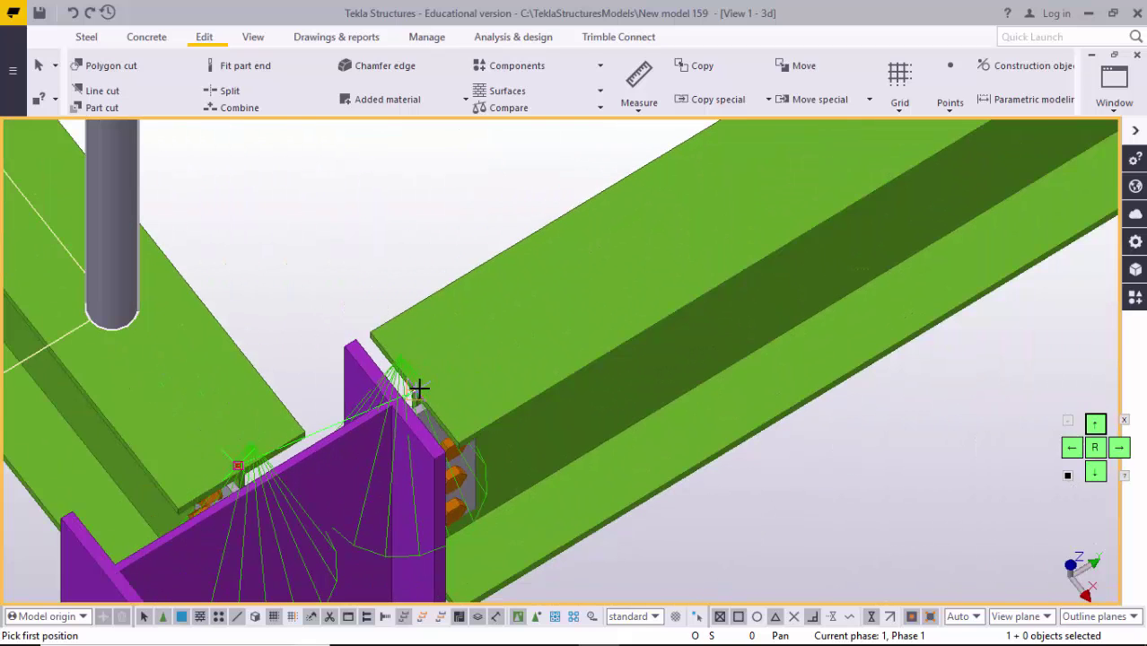
pyautogui.click(418, 384)
# Step: Pick the second position 9'-6" along the grid 4 beam beside the stair railing and select the beam to create its stanchions
pyautogui.scroll(-3, 694, 315)
pyautogui.scroll(6, 709, 253)
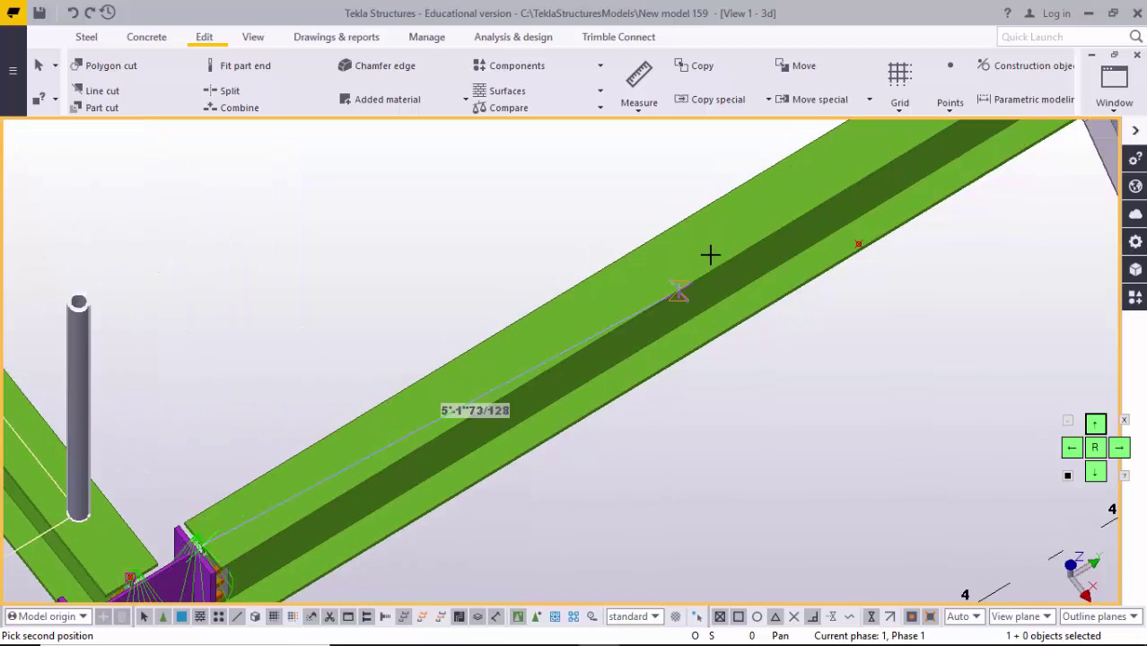
pyautogui.scroll(2, 771, 256)
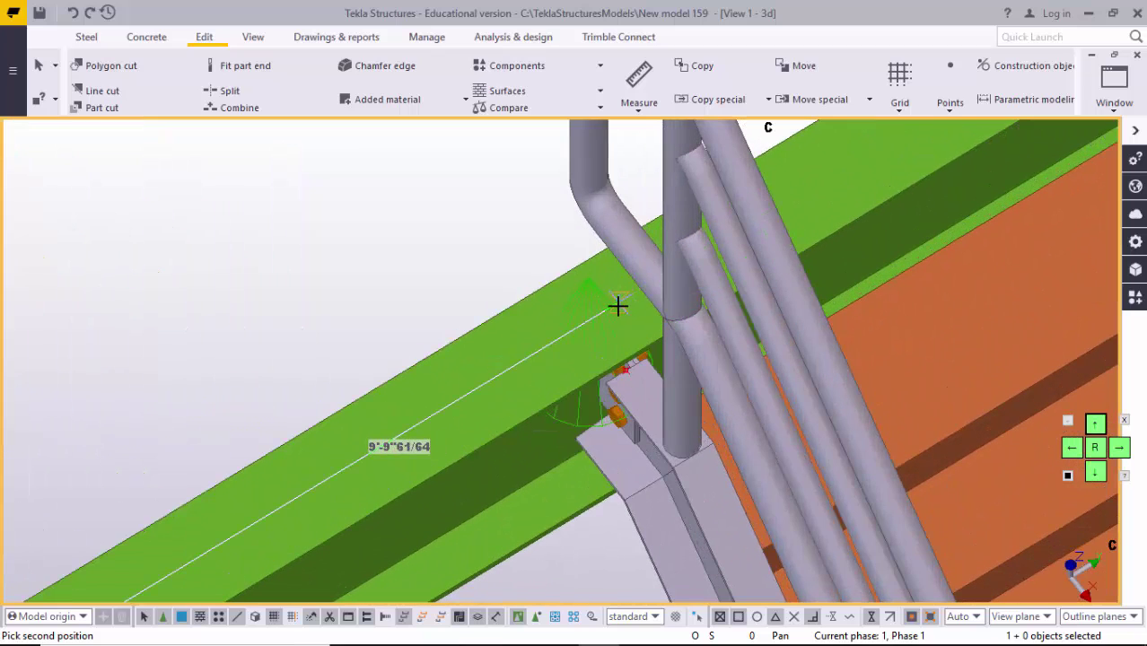
pyautogui.scroll(-2, 616, 306)
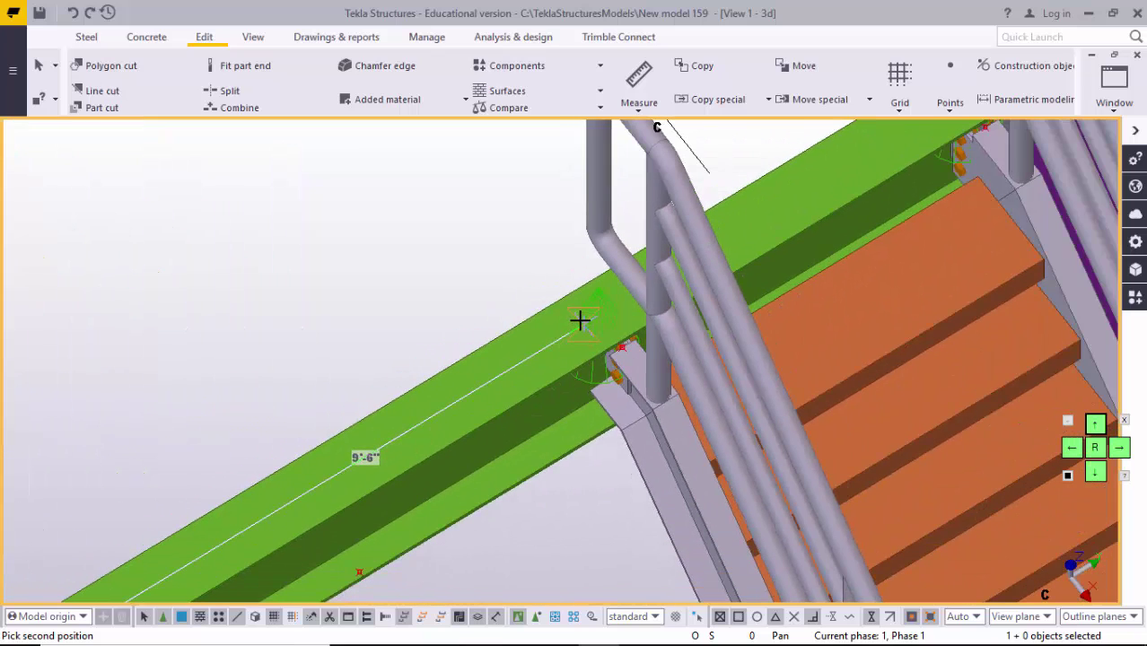
pyautogui.click(580, 320)
pyautogui.scroll(-2, 563, 354)
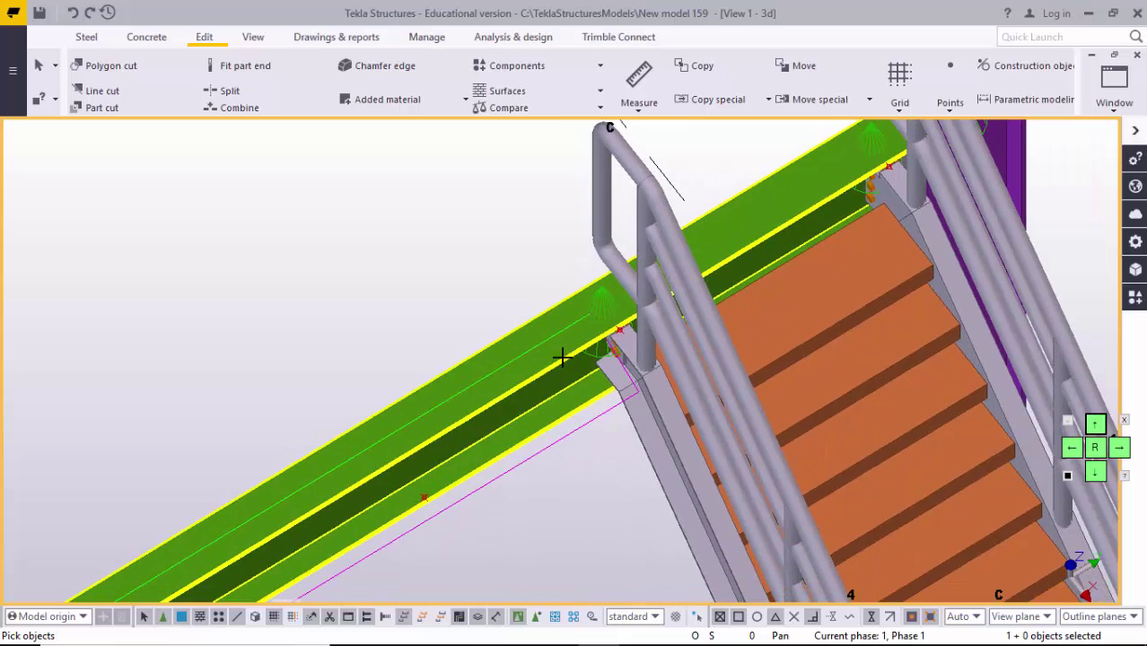
pyautogui.scroll(-6, 450, 300)
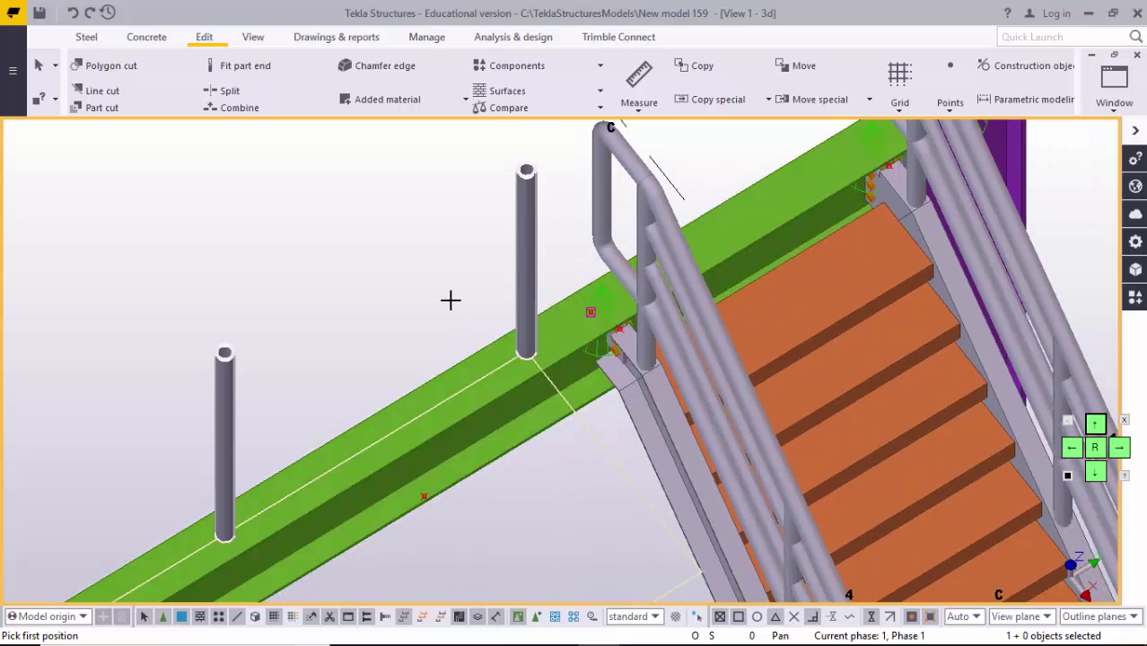
# Step: End the Stanchions (S76) command and redraw the view
pyautogui.keyDown('ctrl'); pyautogui.moveTo(504, 299); pyautogui.dragTo(687, 166, button='middle'); pyautogui.keyUp('ctrl')
pyautogui.scroll(2, 688, 166)
pyautogui.rightClick(688, 162)
pyautogui.click(732, 174)
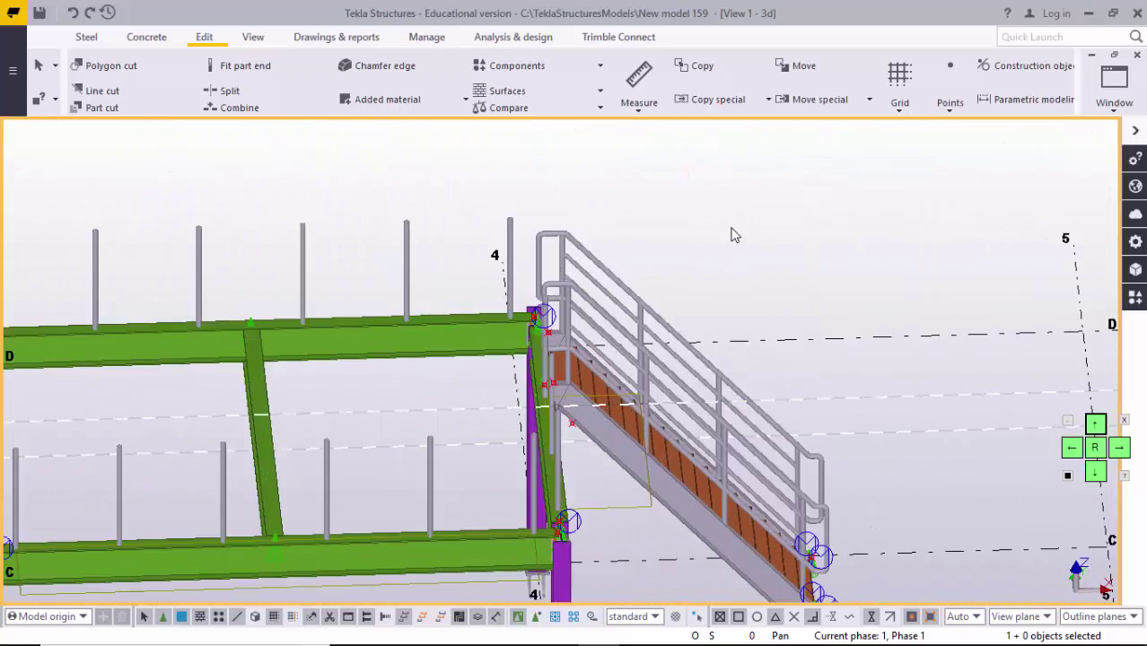
pyautogui.scroll(-3, 733, 234)
pyautogui.keyDown('ctrl'); pyautogui.moveTo(537, 342); pyautogui.dragTo(718, 237, button='middle'); pyautogui.keyUp('ctrl')
pyautogui.rightClick(717, 237)
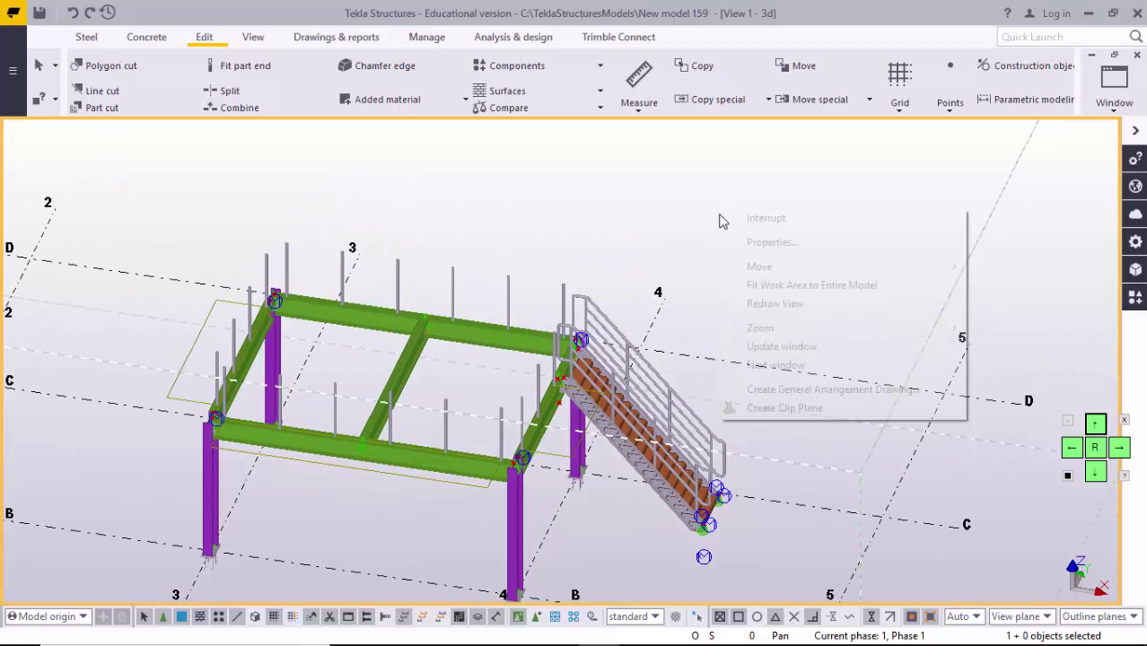
pyautogui.click(768, 302)
pyautogui.scroll(3, 541, 392)
pyautogui.scroll(-3, 541, 392)
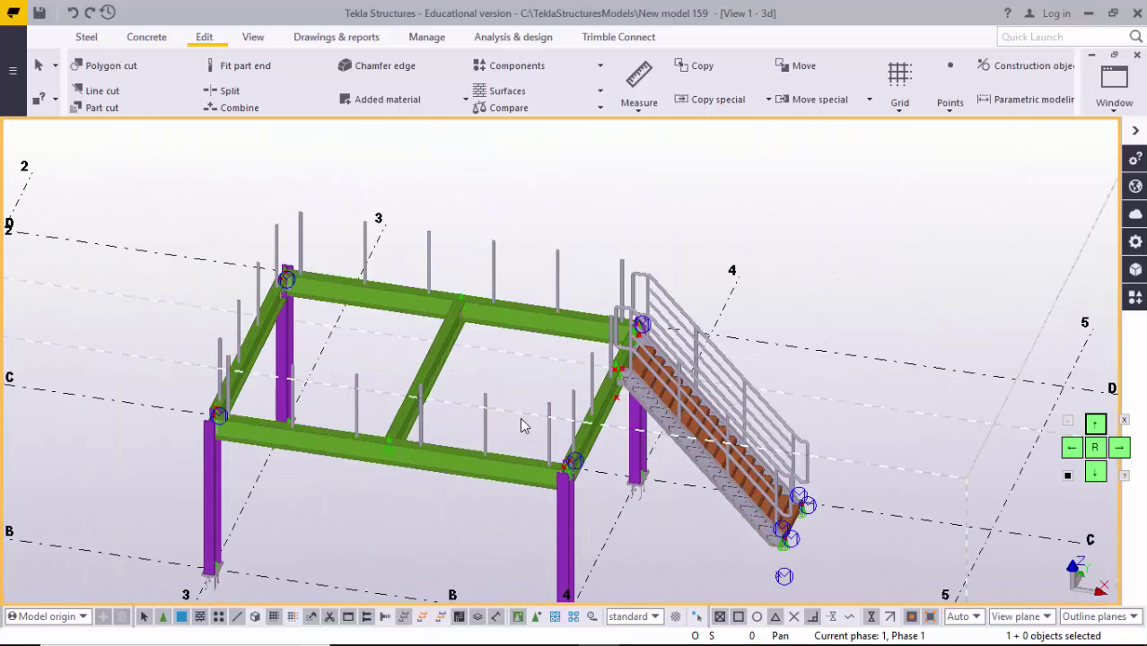
# Step: Start the Railings (S77) component and set the selection mode to objects in components
pyautogui.hotkey('ctrl', 'f')
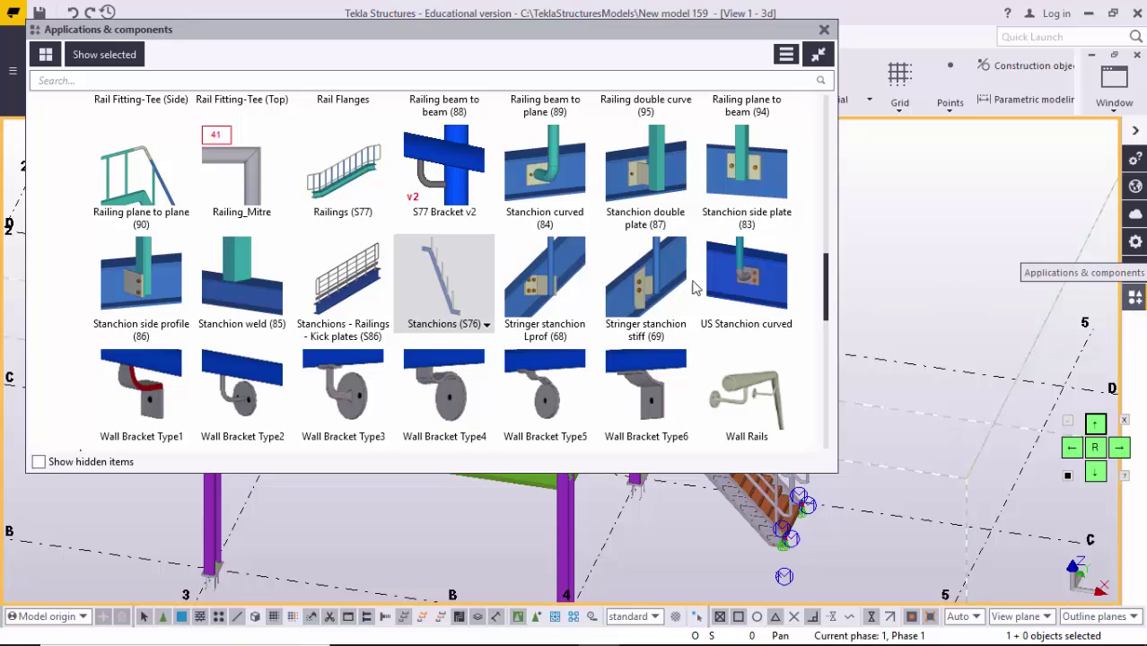
pyautogui.click(332, 181)
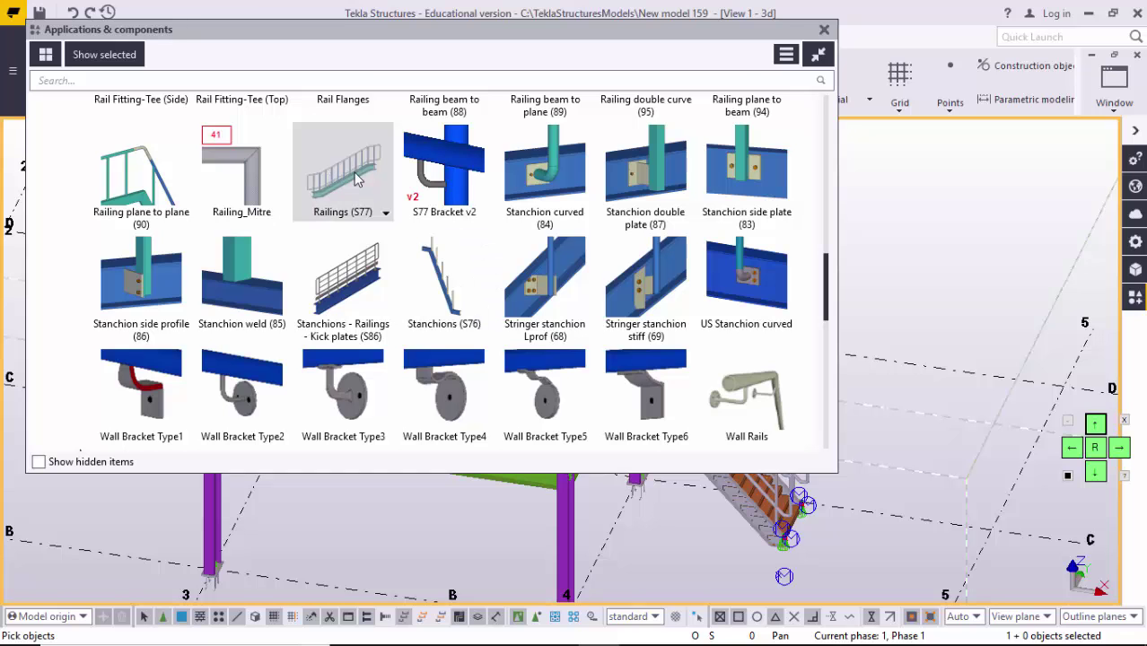
pyautogui.click(824, 30)
pyautogui.scroll(-2, 597, 379)
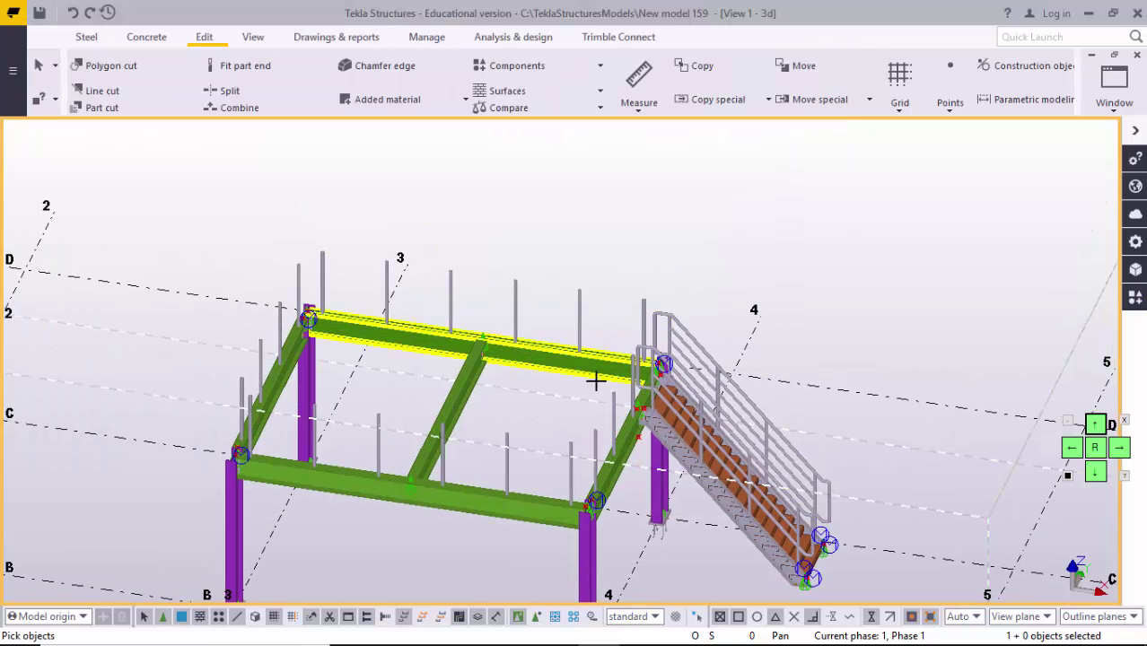
pyautogui.scroll(-2, 634, 380)
pyautogui.keyDown('ctrl'); pyautogui.moveTo(632, 381); pyautogui.dragTo(332, 377, button='middle'); pyautogui.keyUp('ctrl')
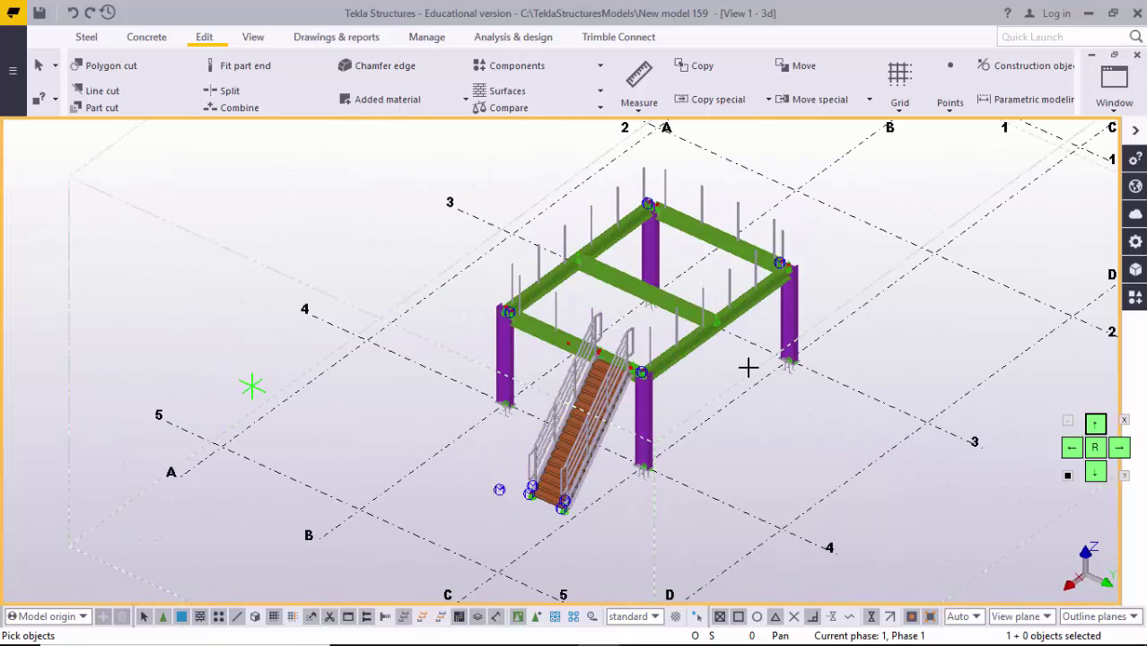
pyautogui.scroll(4, 718, 370)
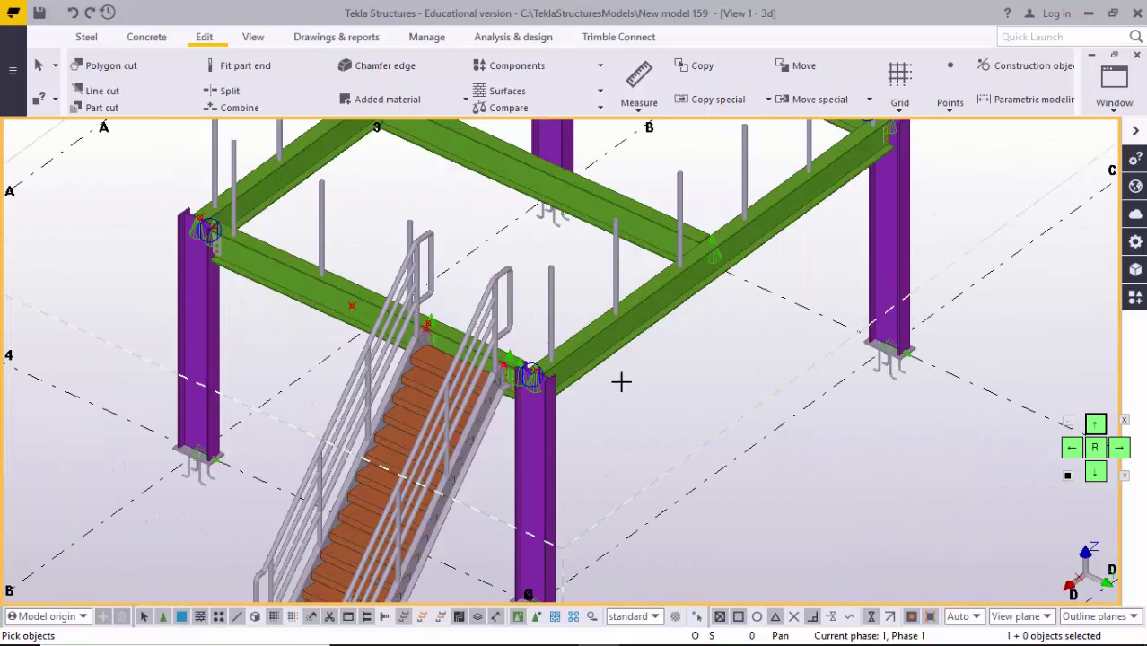
pyautogui.click(538, 619)
# Step: Pick the six stanchions in order along the long beam adjoining the stair and create their railing
pyautogui.scroll(2, 550, 461)
pyautogui.scroll(3, 522, 408)
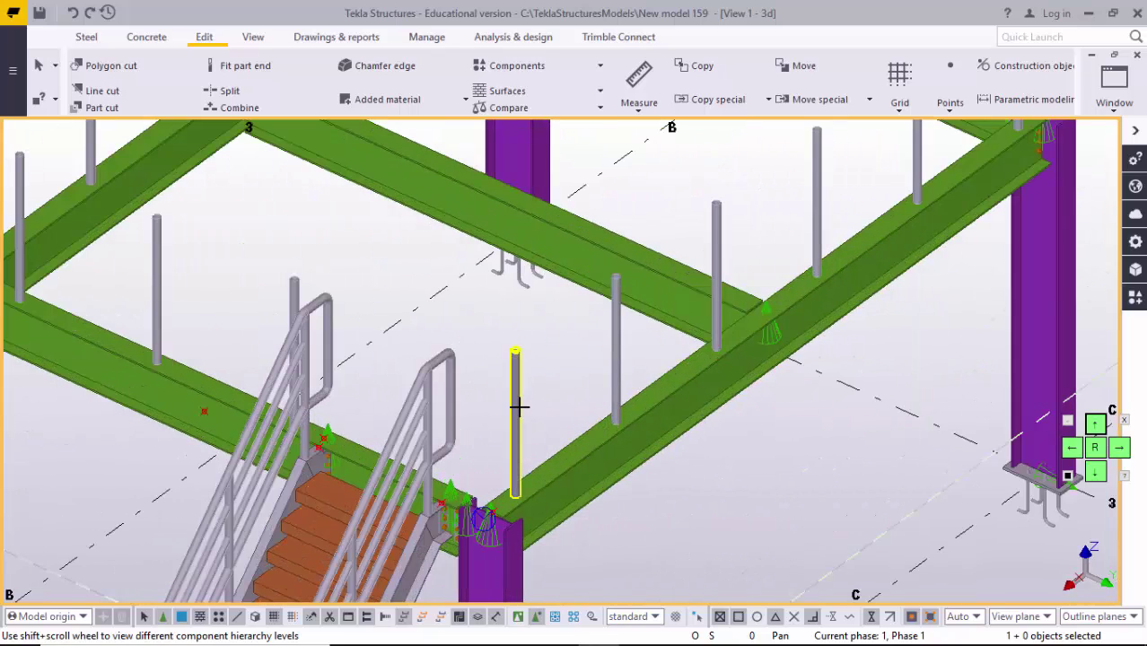
pyautogui.scroll(-2, 709, 344)
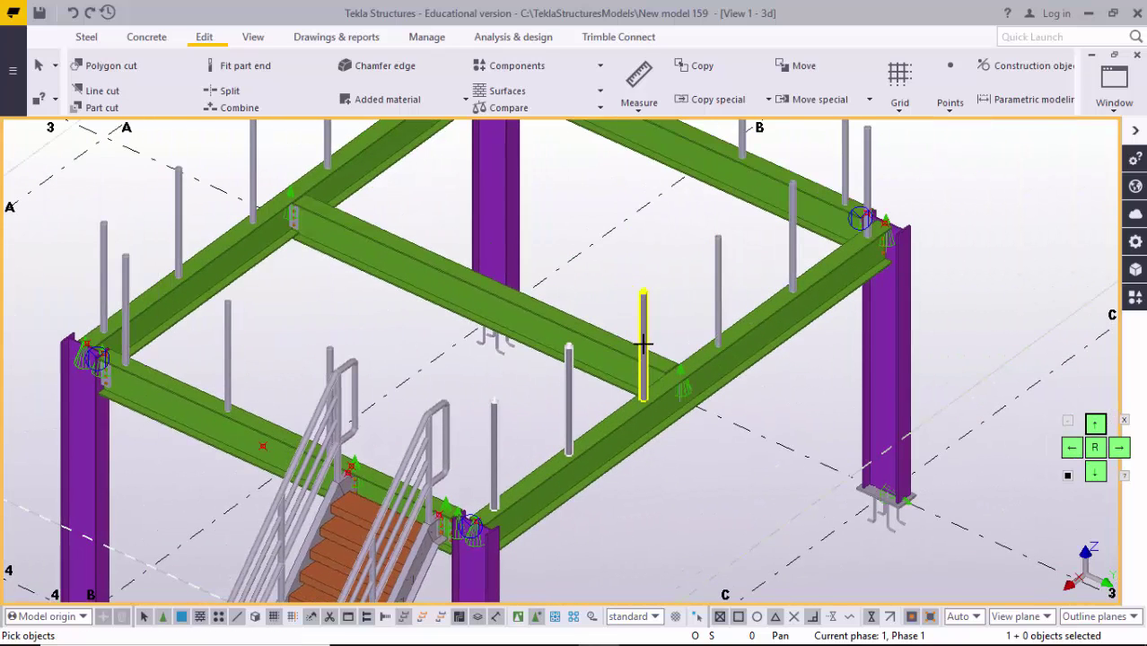
pyautogui.moveTo(709, 317); pyautogui.dragTo(684, 341, button='middle')
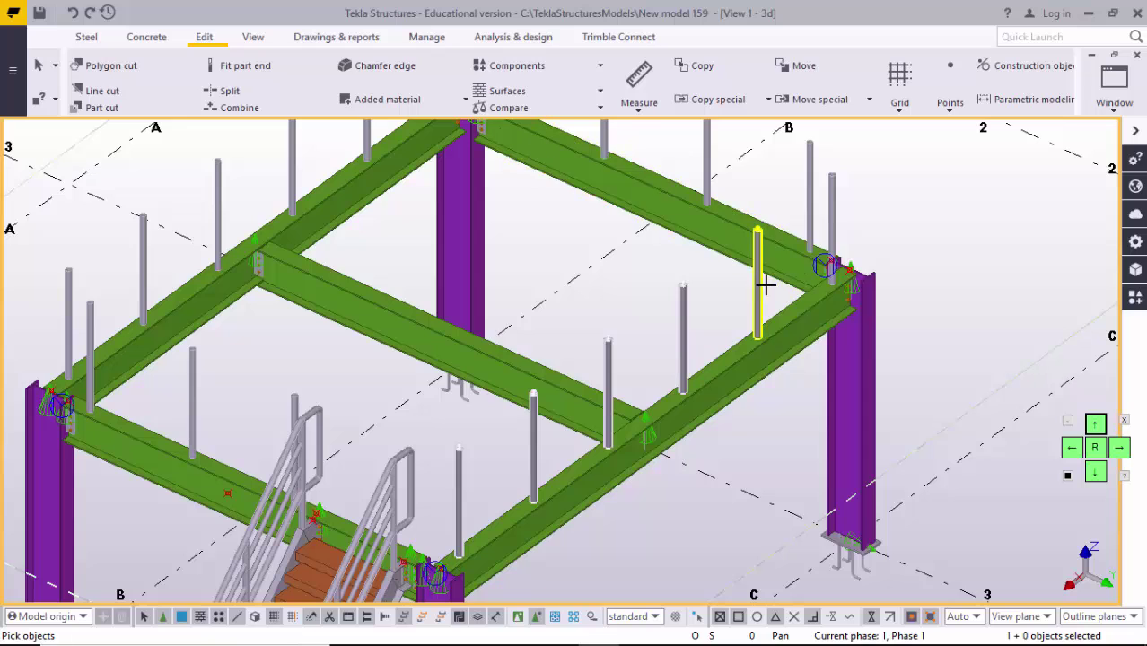
pyautogui.scroll(3, 767, 282)
pyautogui.scroll(-3, 818, 285)
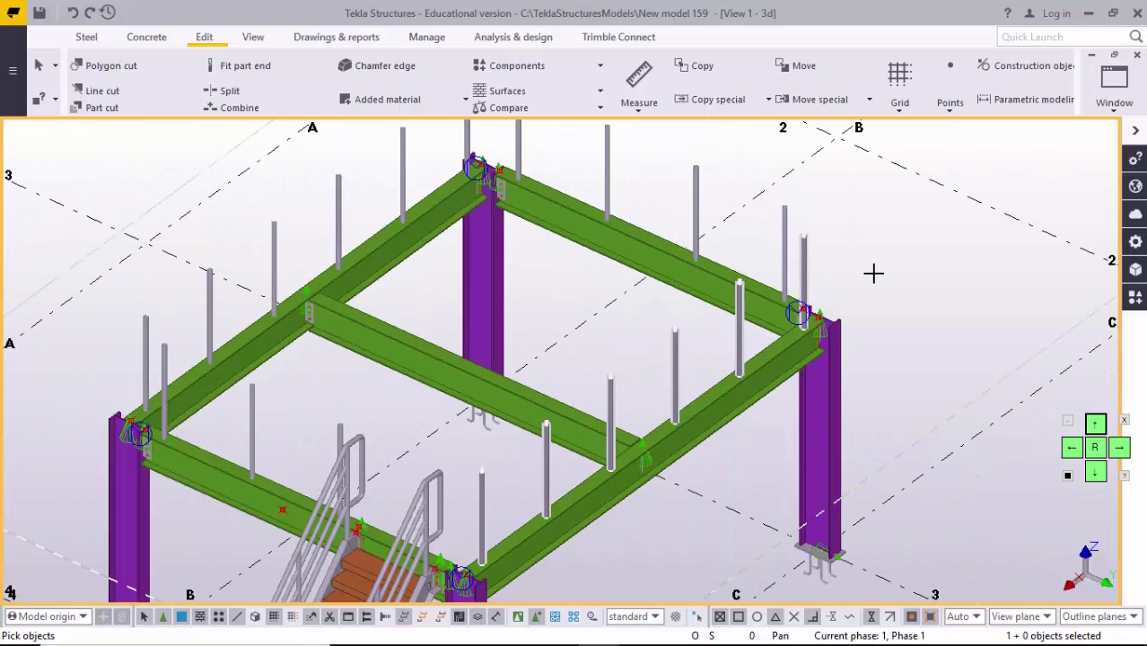
pyautogui.middleClick(873, 273)
# Step: Pick the four stanchions in order along the grid 3 beam and create their railing
pyautogui.moveTo(469, 520); pyautogui.dragTo(527, 469, button='middle')
pyautogui.scroll(3, 529, 468)
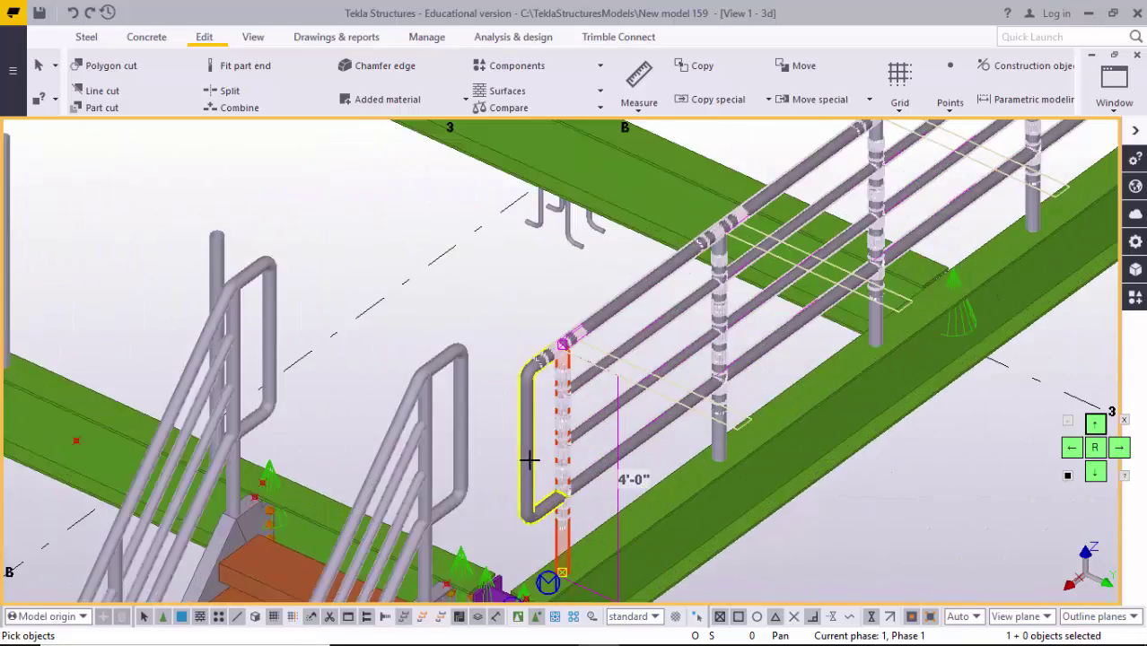
pyautogui.scroll(-3, 538, 460)
pyautogui.moveTo(957, 209); pyautogui.dragTo(762, 326, button='middle')
pyautogui.scroll(2, 762, 328)
pyautogui.scroll(-6, 750, 341)
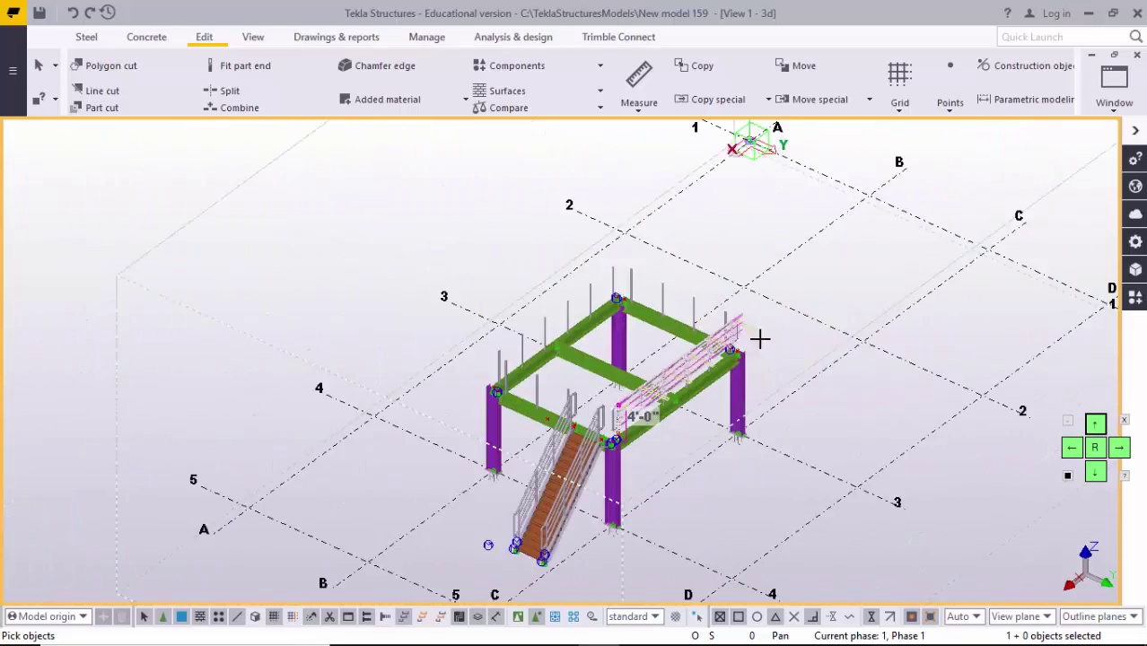
pyautogui.keyDown('ctrl'); pyautogui.moveTo(420, 400); pyautogui.dragTo(692, 504, button='middle'); pyautogui.keyUp('ctrl')
pyautogui.scroll(6, 693, 505)
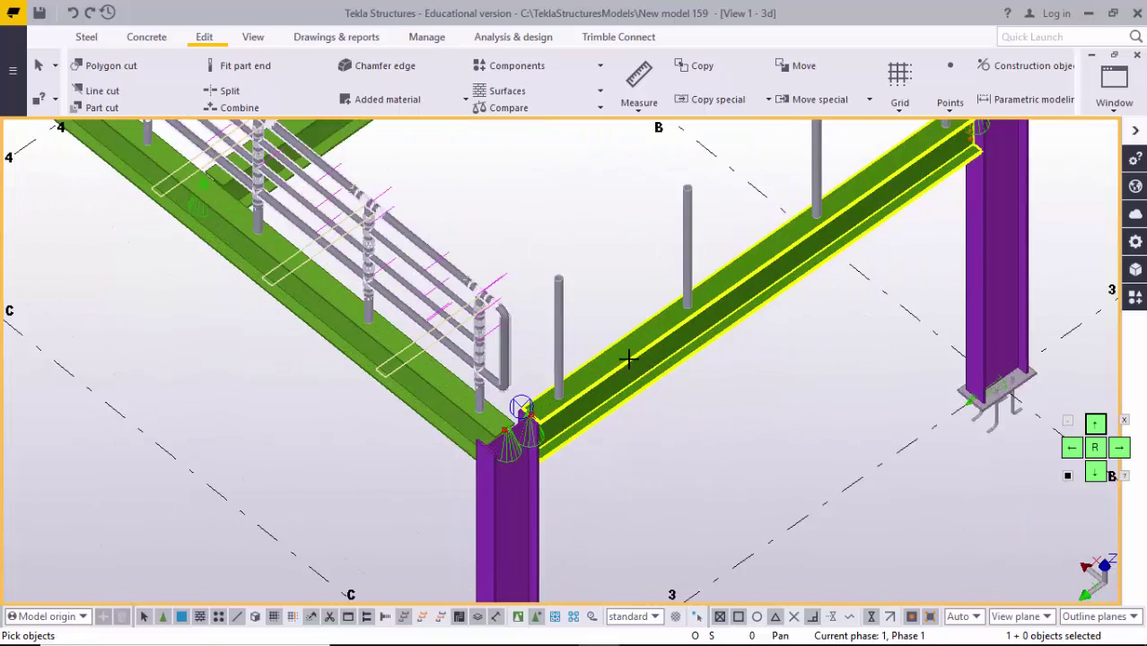
pyautogui.scroll(-4, 666, 297)
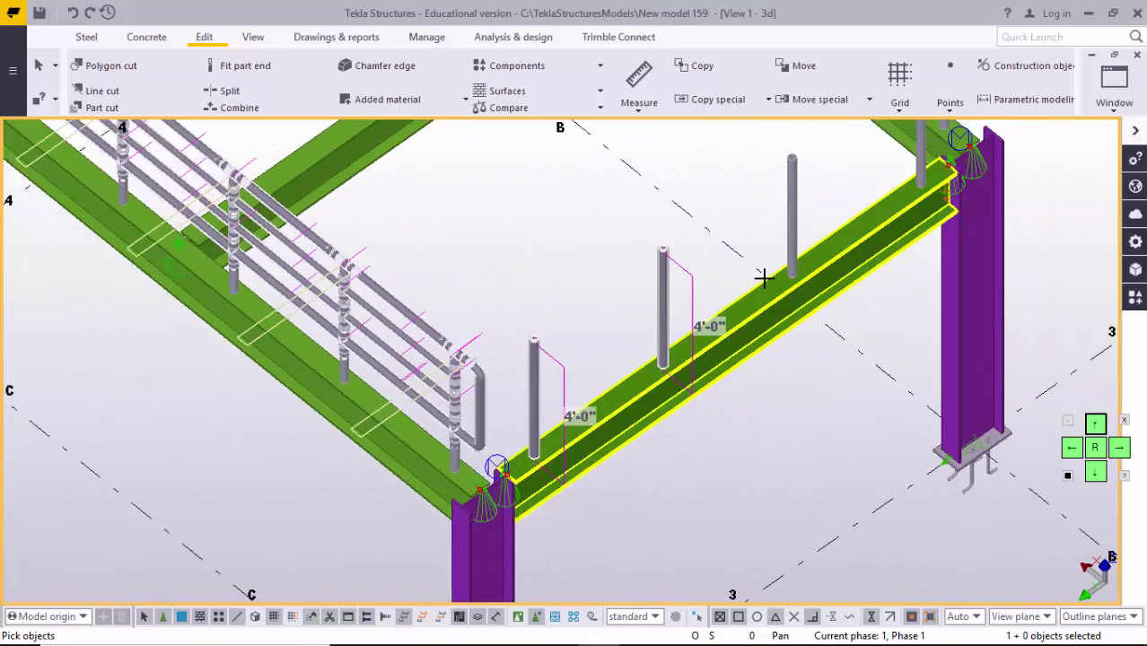
pyautogui.moveTo(776, 307); pyautogui.dragTo(725, 359, button='middle')
pyautogui.scroll(1, 767, 300)
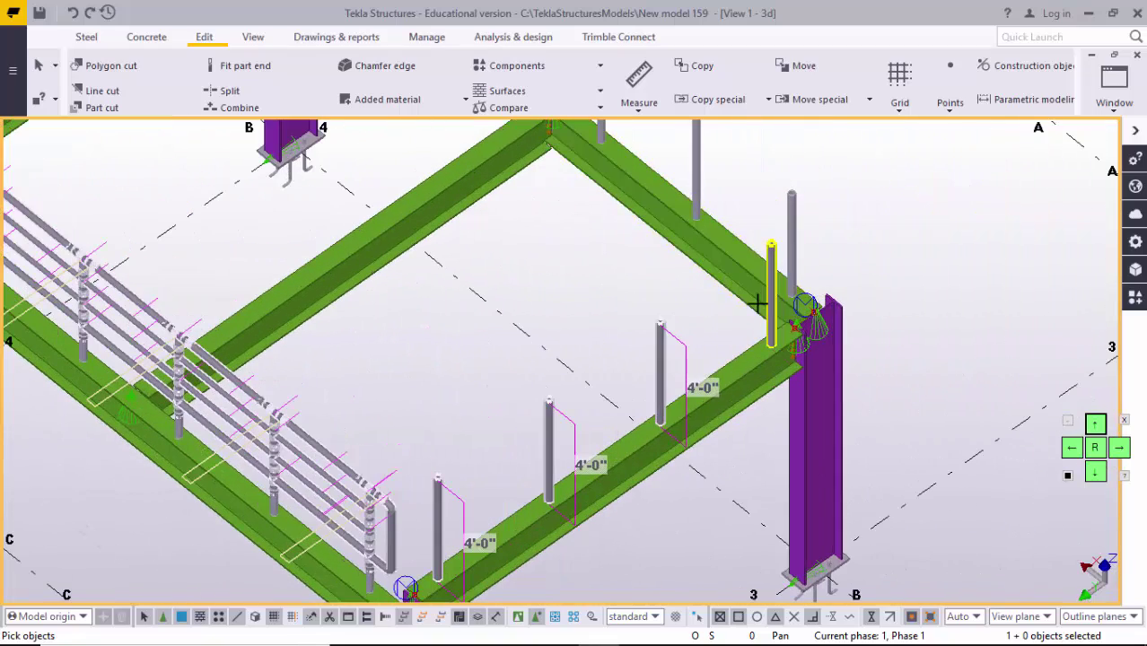
pyautogui.middleClick(720, 316)
# Step: Pick the six stanchions along the other long platform beam, from grid 3 to grid 4, and create their railing
pyautogui.scroll(-5, 737, 338)
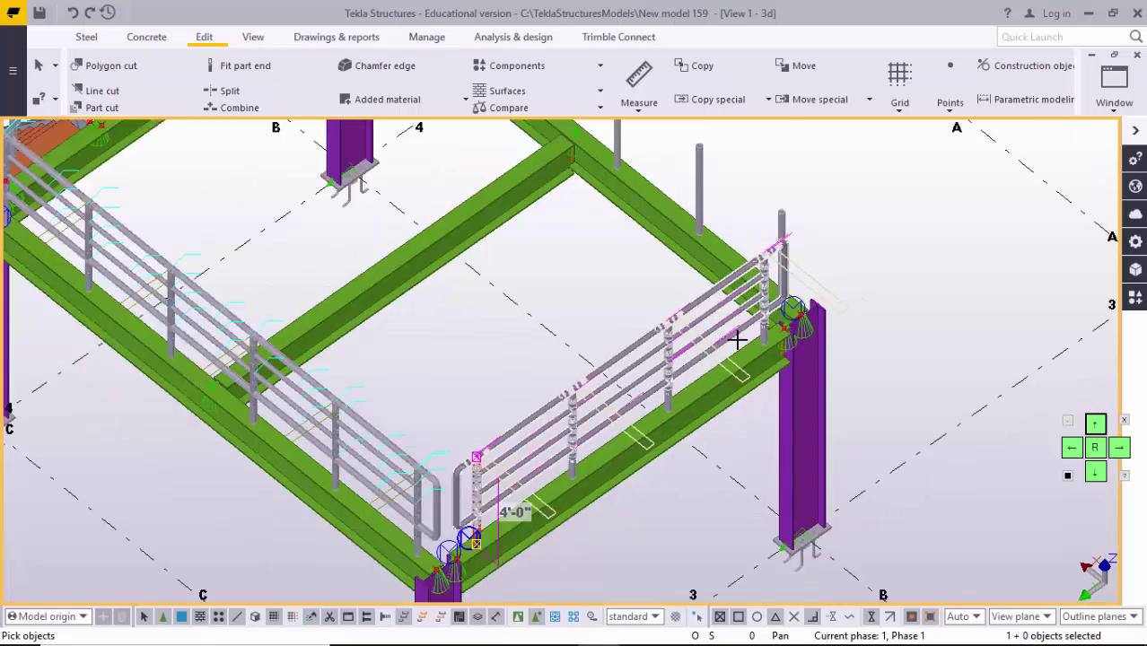
pyautogui.keyDown('ctrl'); pyautogui.moveTo(738, 338); pyautogui.dragTo(435, 420, button='middle'); pyautogui.keyUp('ctrl')
pyautogui.scroll(6, 432, 420)
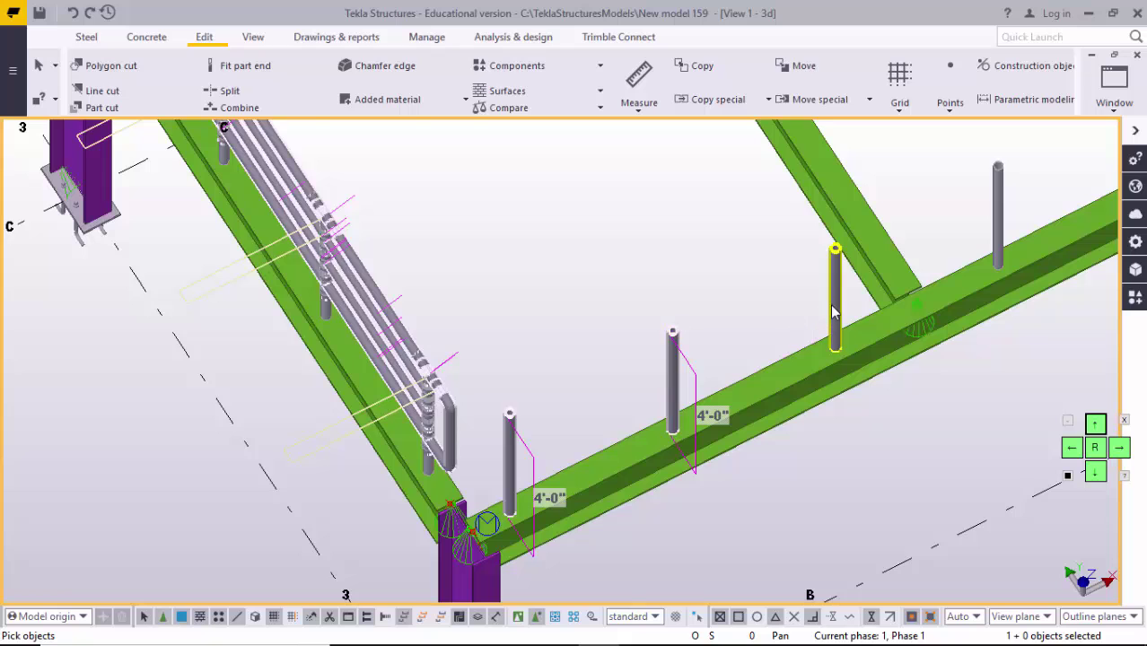
pyautogui.scroll(-5, 803, 326)
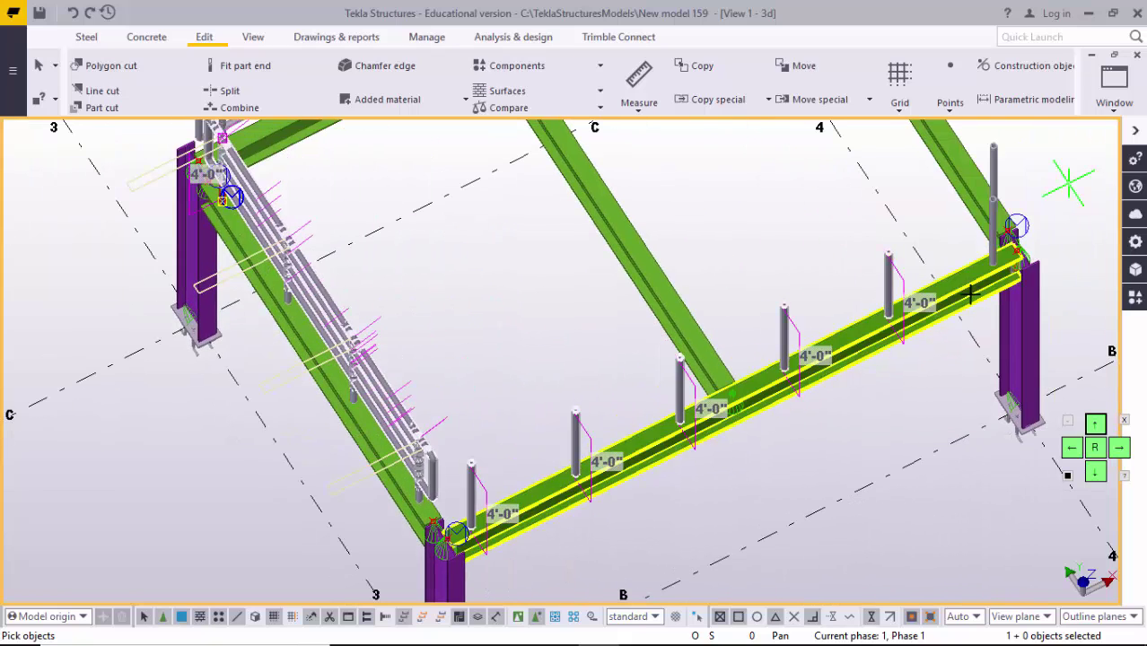
pyautogui.moveTo(893, 285); pyautogui.dragTo(795, 363, button='middle')
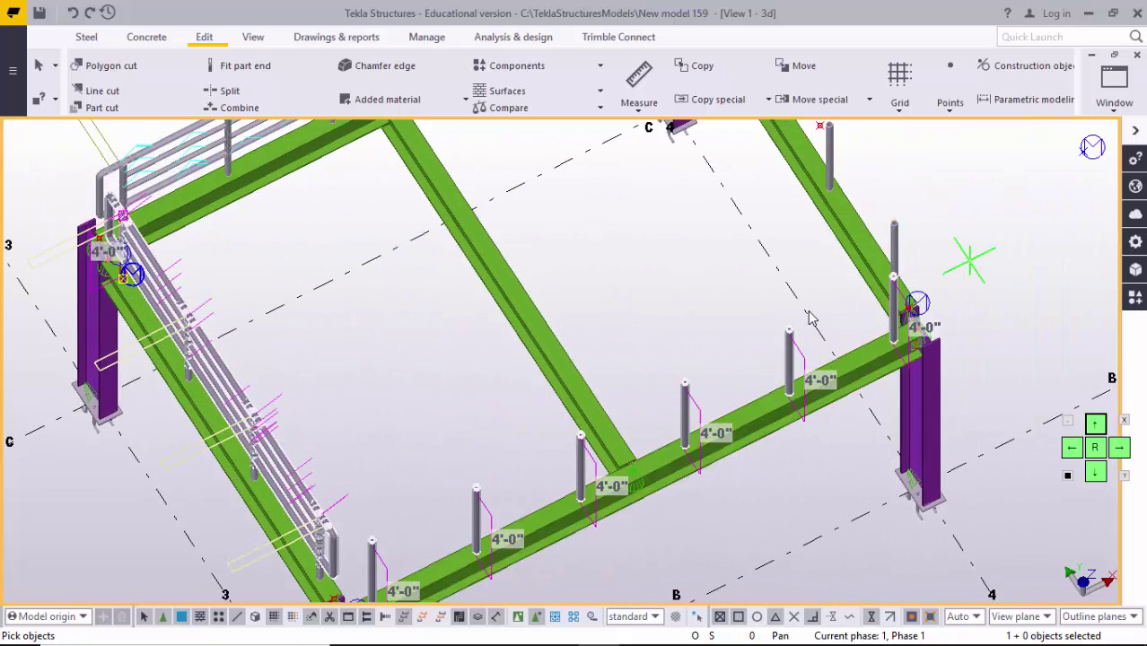
pyautogui.scroll(-3, 875, 323)
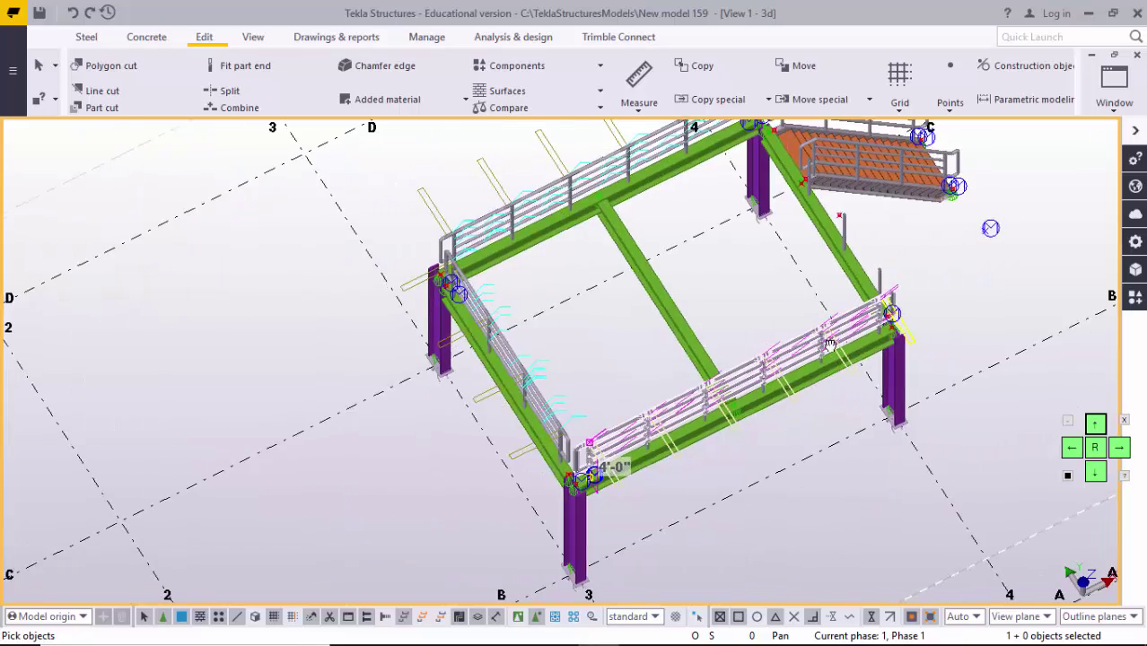
# Step: Pick the three stanchions on the grid 4 beam, from the corner column to the stair, and create their railing
pyautogui.keyDown('ctrl'); pyautogui.moveTo(880, 320); pyautogui.dragTo(609, 233, button='middle'); pyautogui.keyUp('ctrl')
pyautogui.scroll(3, 604, 192)
pyautogui.scroll(3, 602, 186)
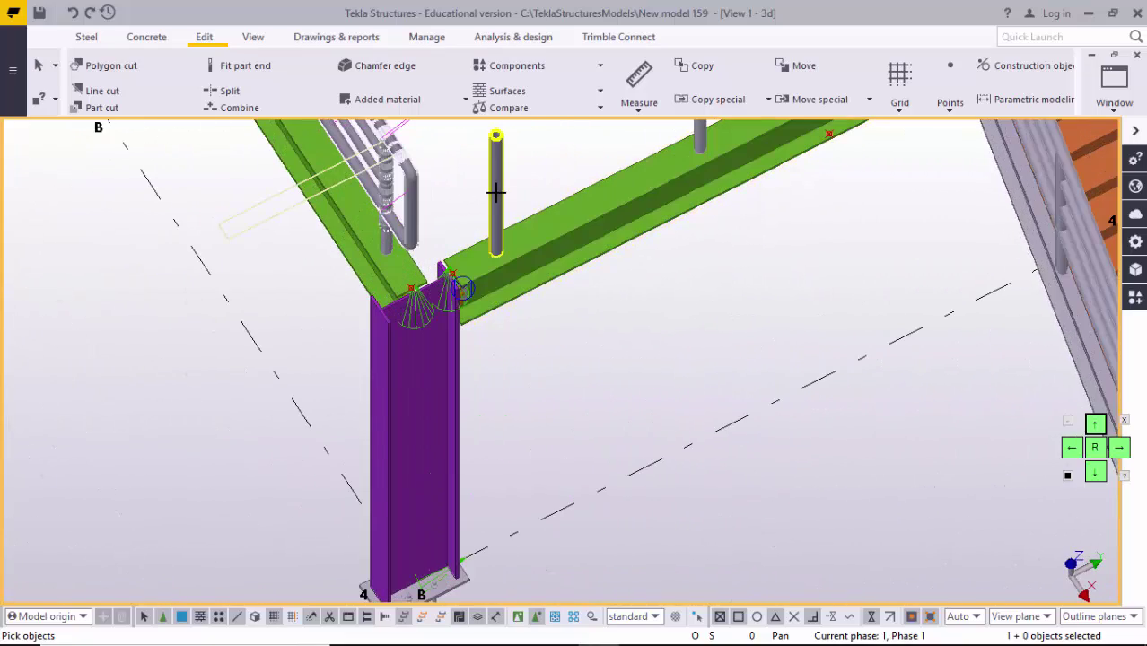
pyautogui.scroll(1, 604, 276)
pyautogui.moveTo(604, 276); pyautogui.dragTo(757, 245, button='middle')
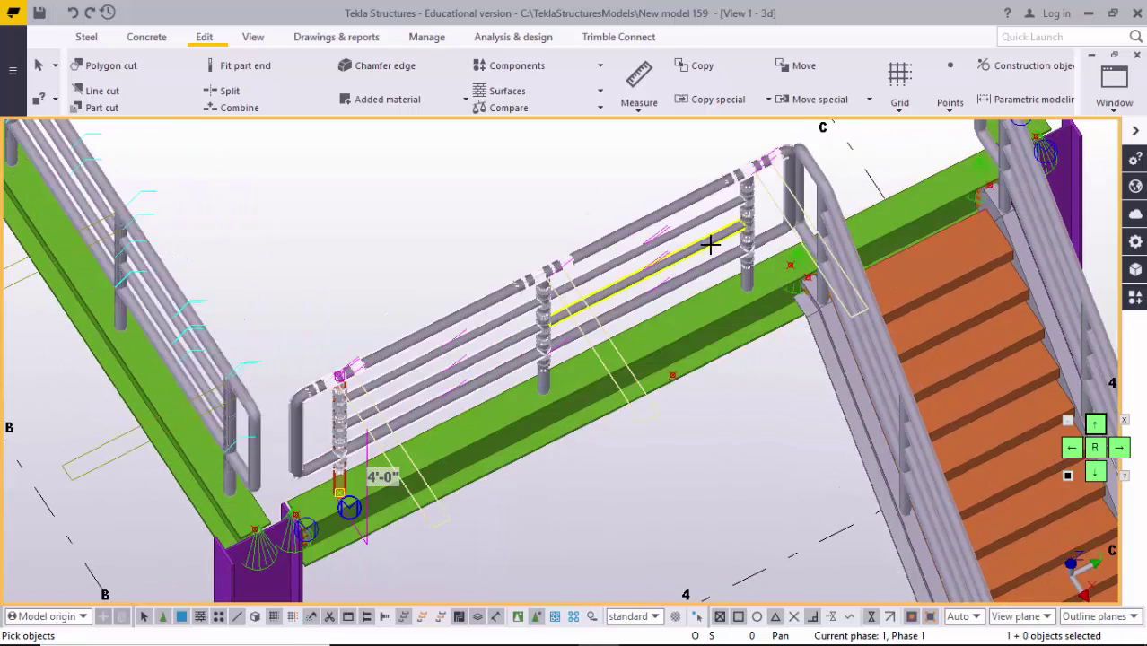
# Step: Leave the Railings command and redraw the view of the grid 4 beam railing beside the stair
pyautogui.moveTo(709, 300); pyautogui.dragTo(688, 343, button='middle')
pyautogui.rightClick(694, 188)
pyautogui.click(728, 197)
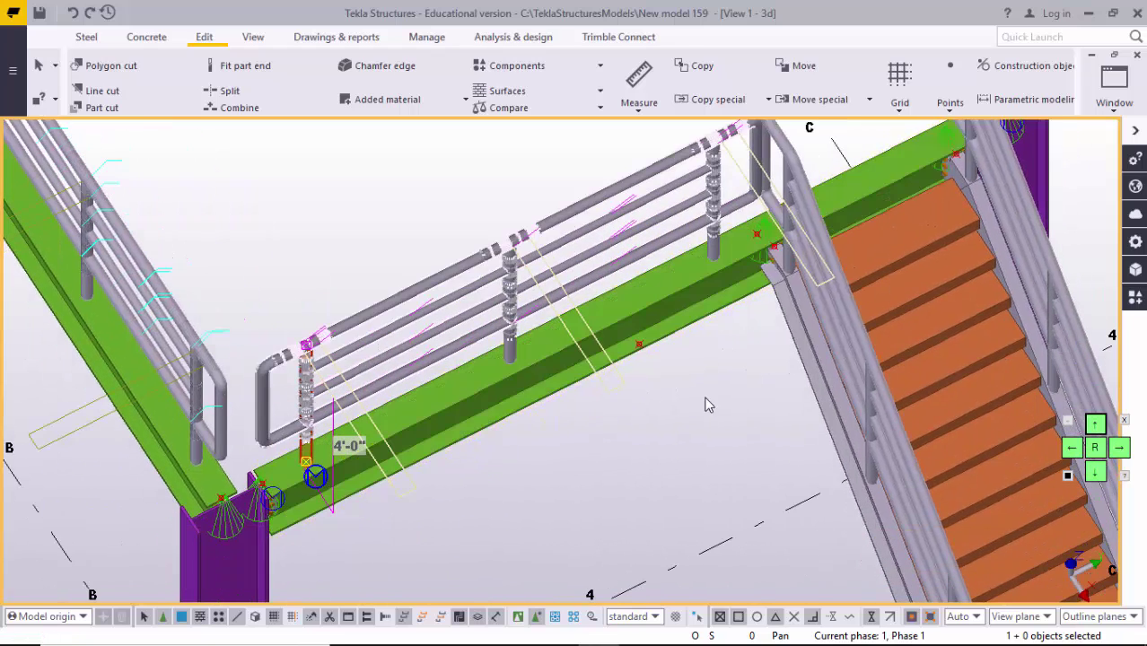
pyautogui.rightClick(697, 389)
pyautogui.click(729, 483)
pyautogui.scroll(5, 761, 415)
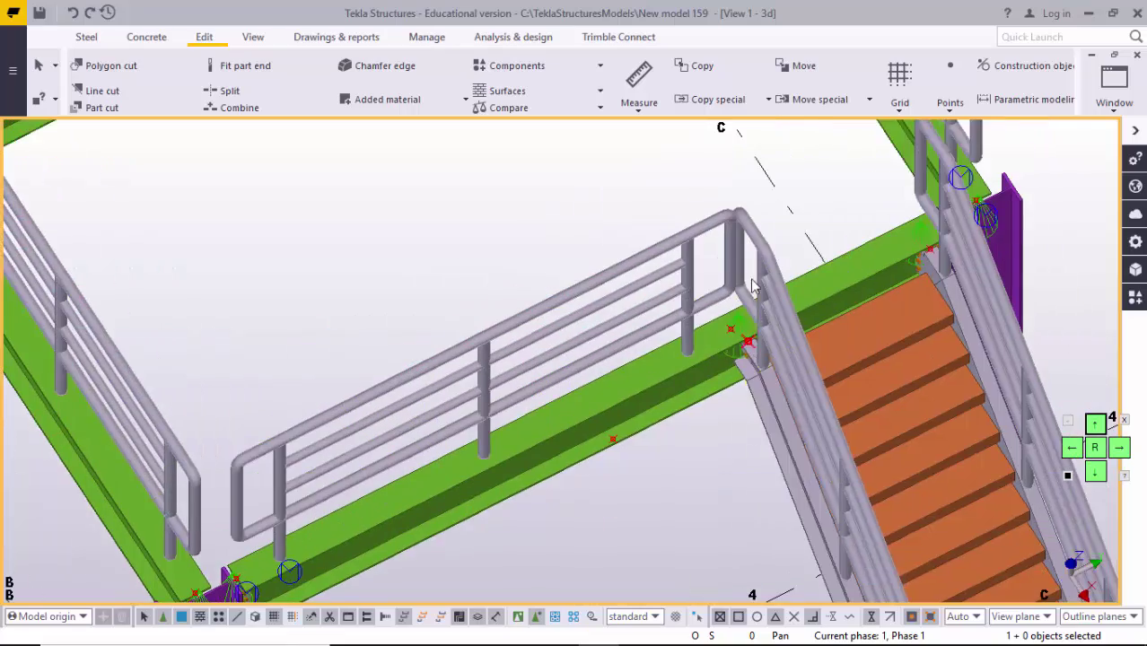
# Step: Examine the corner where the end loop of the grid 4 beam railing meets the stair railing
pyautogui.scroll(8, 717, 309)
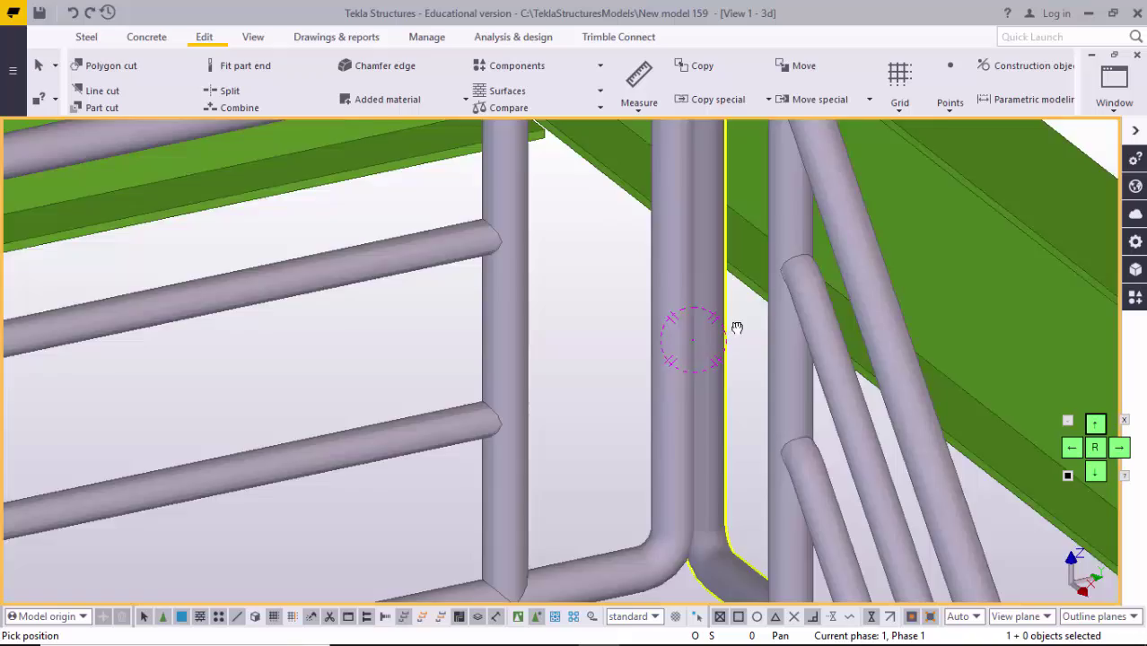
pyautogui.moveTo(736, 328); pyautogui.dragTo(663, 550, button='middle')
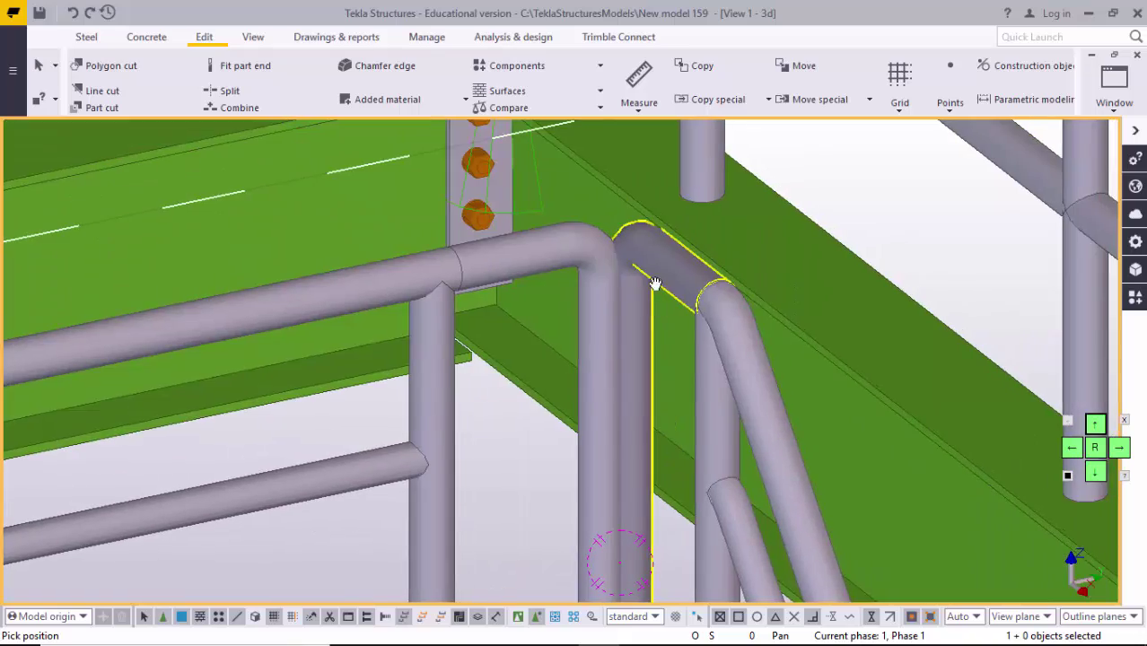
pyautogui.moveTo(655, 284)
pyautogui.keyDown('ctrl'); pyautogui.mouseDown(button='middle')
pyautogui.moveTo(617, 292)
pyautogui.moveTo(636, 277)
pyautogui.mouseUp(button='middle'); pyautogui.keyUp('ctrl')
pyautogui.scroll(-2, 628, 273)
pyautogui.scroll(4, 621, 270)
pyautogui.scroll(-8, 637, 285)
pyautogui.scroll(-3, 636, 277)
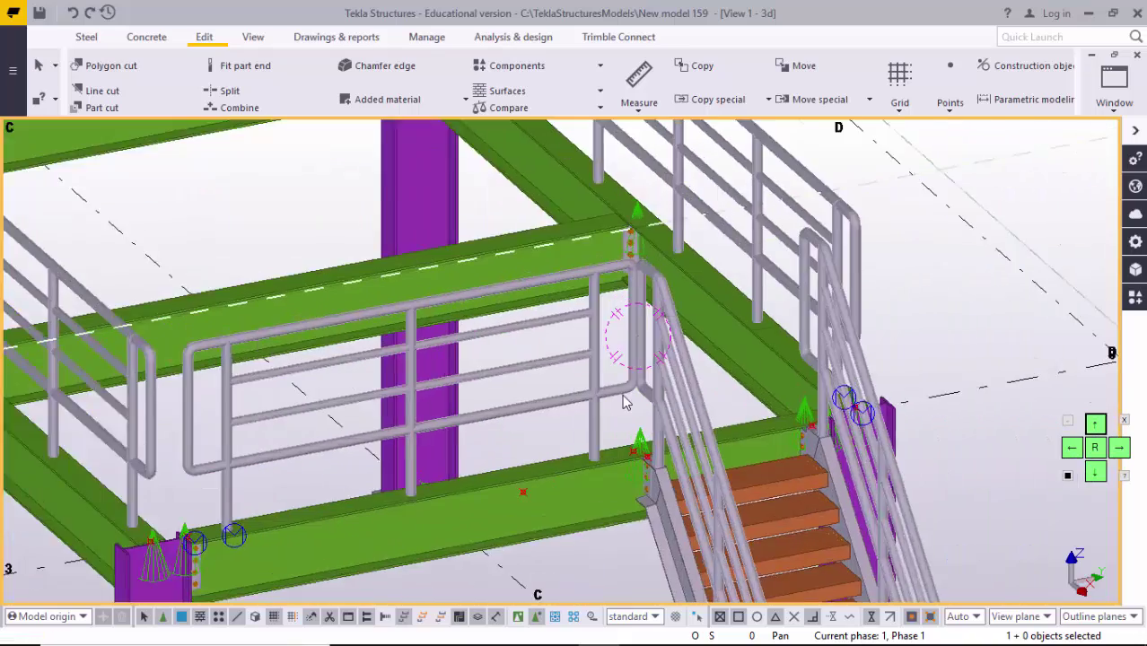
pyautogui.scroll(3, 625, 398)
pyautogui.scroll(-2, 523, 280)
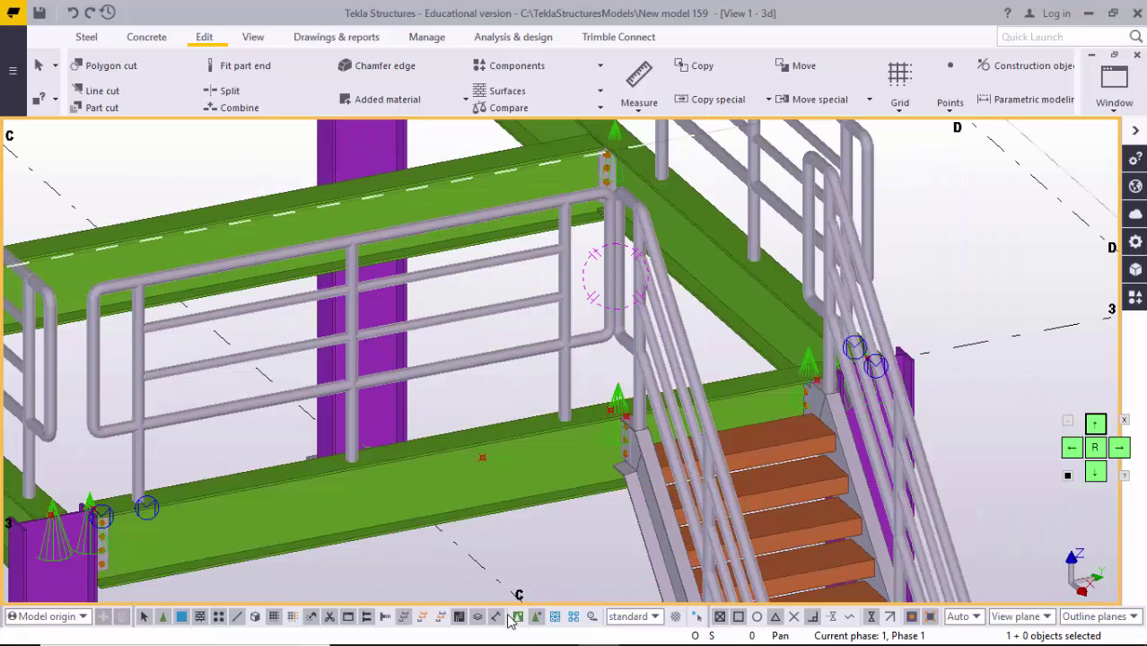
# Step: Set the grid 4 beam railing's end extension on the stair side to 8" and redraw the view
pyautogui.click(519, 618)
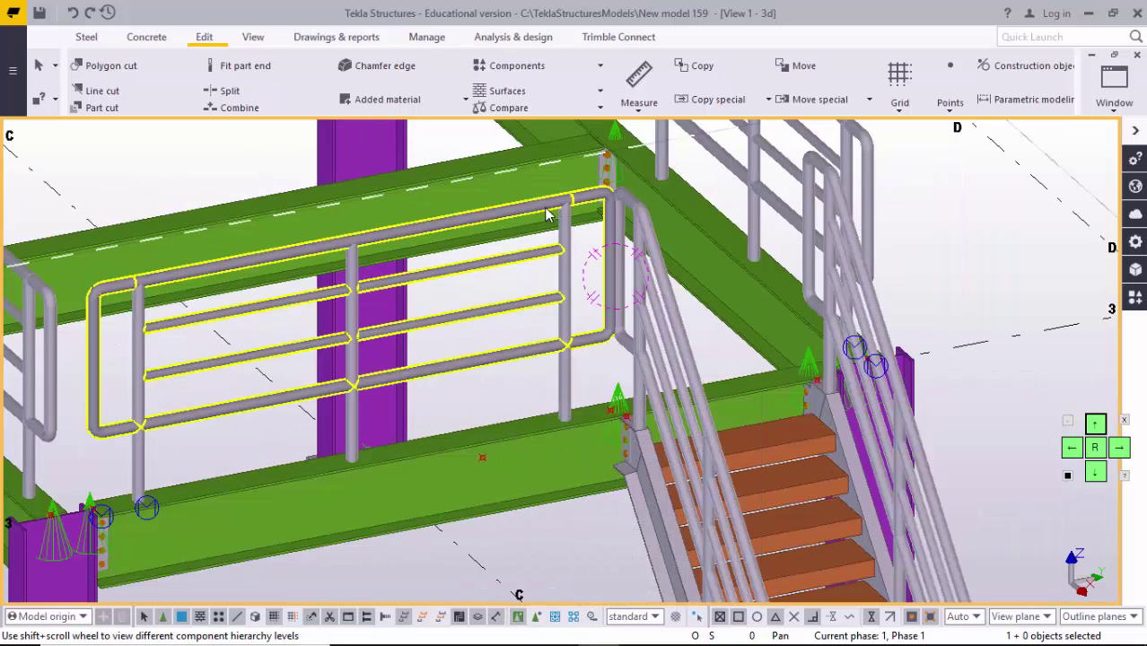
pyautogui.doubleClick(606, 350)
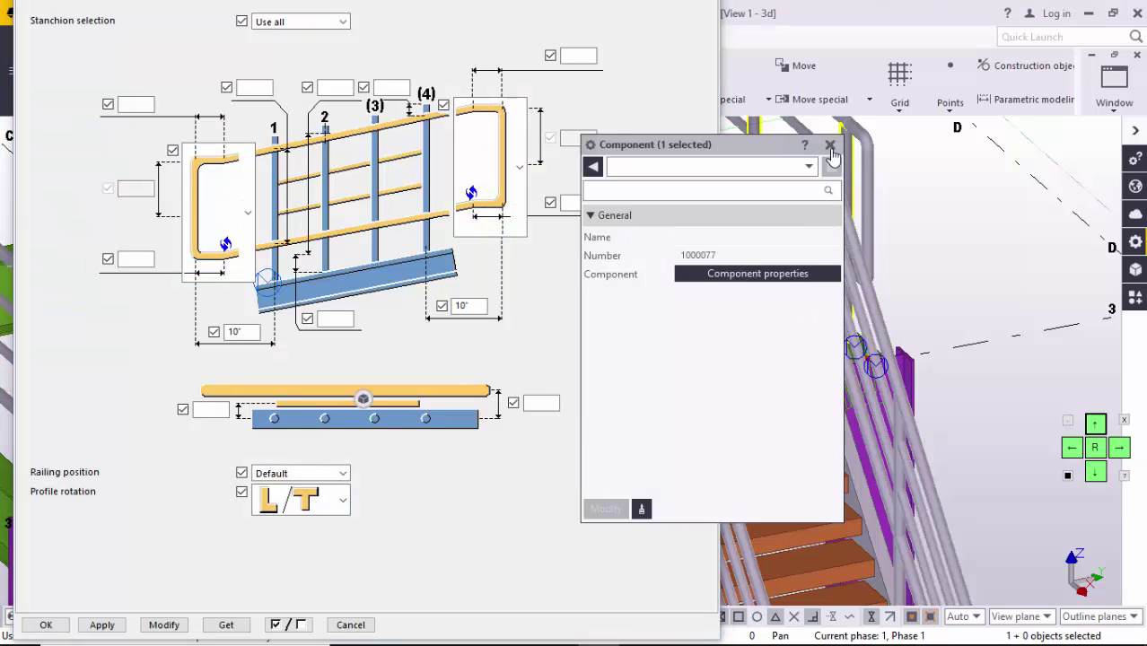
pyautogui.click(829, 145)
pyautogui.scroll(6, 929, 307)
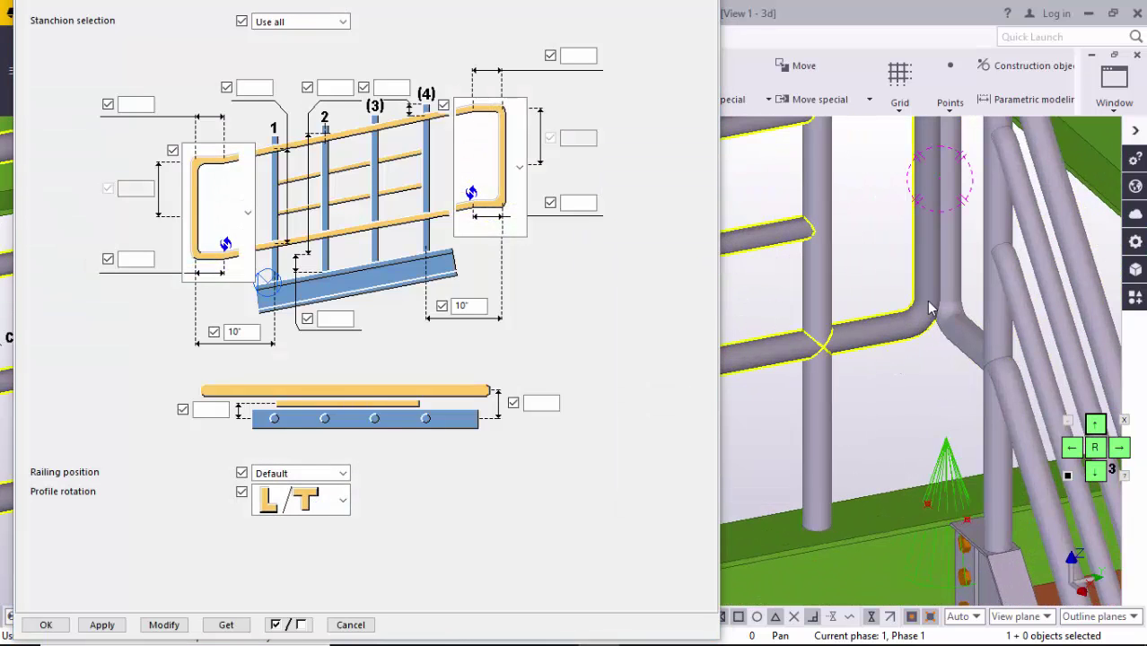
pyautogui.doubleClick(474, 305)
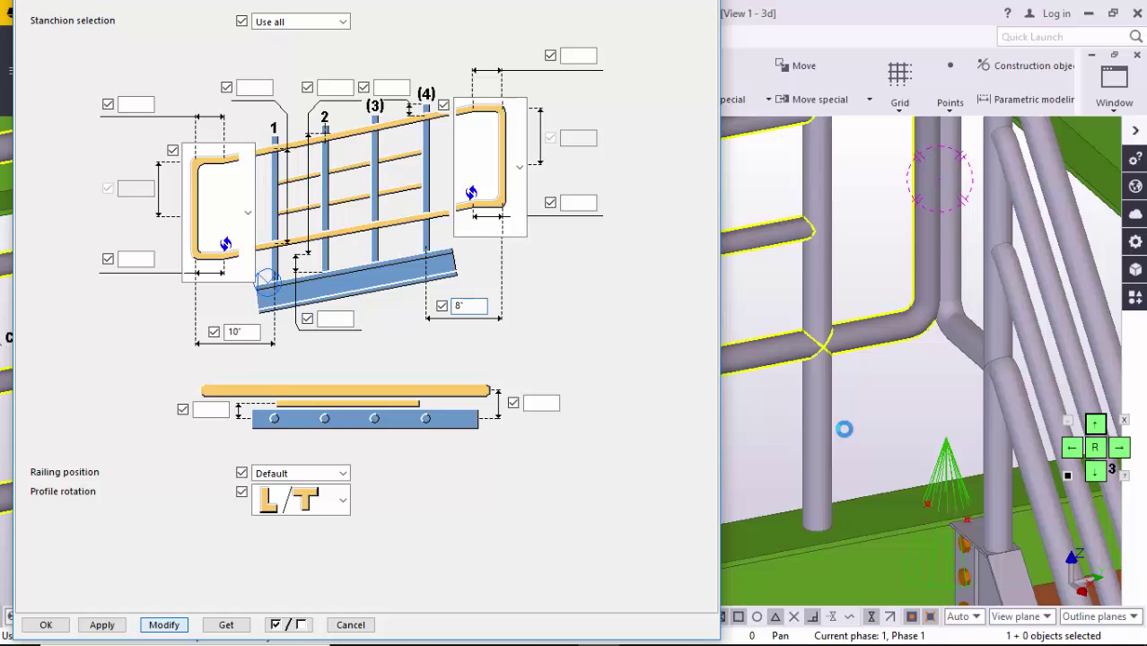
pyautogui.scroll(1, 901, 395)
pyautogui.moveTo(951, 285); pyautogui.dragTo(907, 385, button='middle')
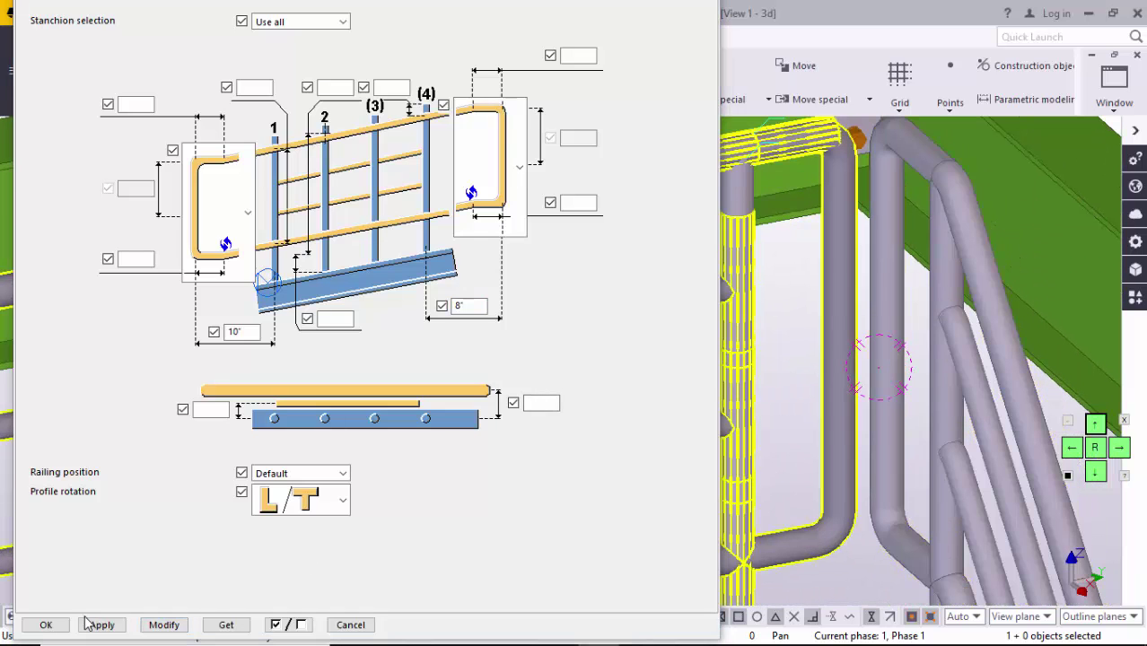
pyautogui.scroll(-4, 790, 345)
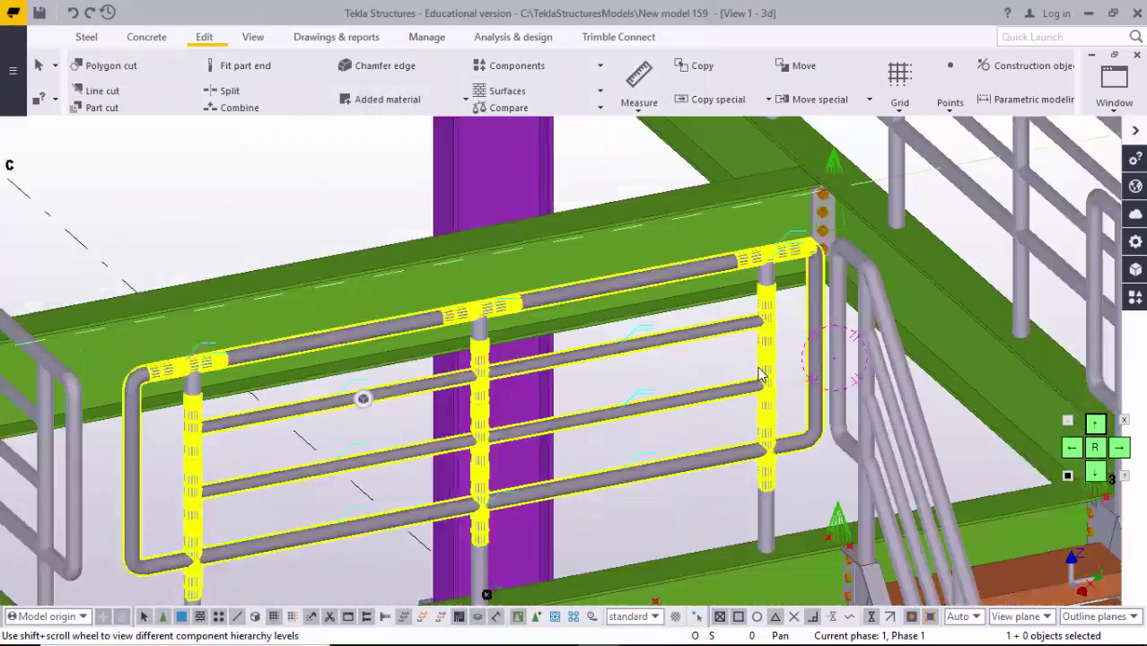
pyautogui.moveTo(761, 376); pyautogui.dragTo(733, 324, button='middle')
pyautogui.scroll(1, 664, 425)
pyautogui.rightClick(659, 432)
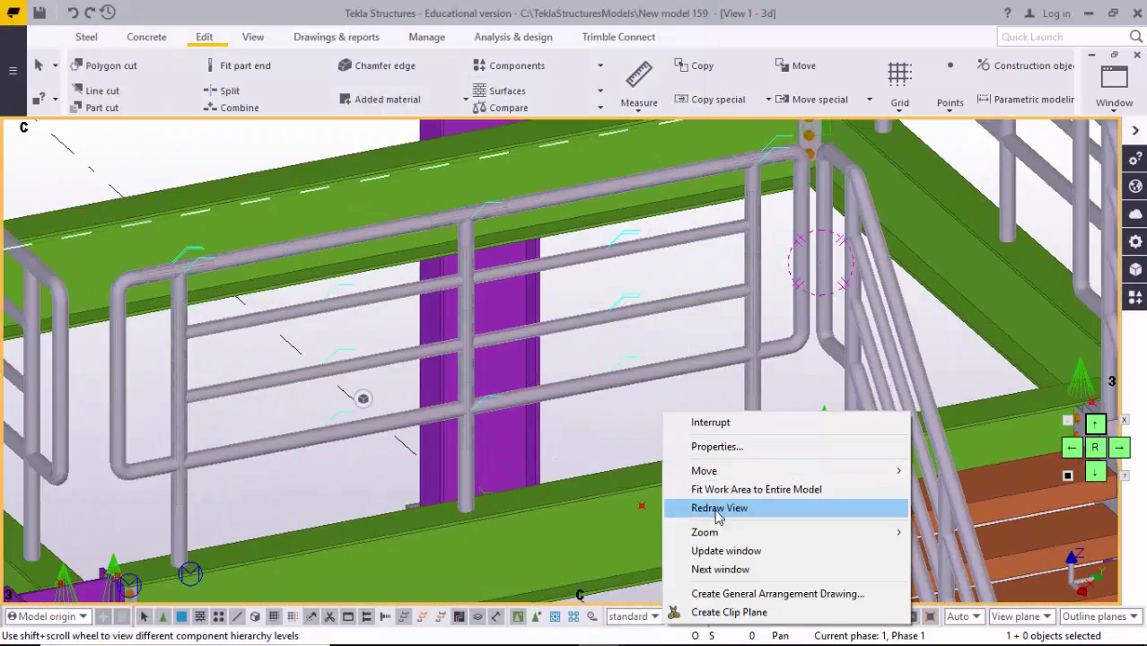
pyautogui.click(736, 483)
# Step: Examine the railings around the platform and stair from several angles
pyautogui.scroll(-2, 763, 409)
pyautogui.scroll(4, 708, 397)
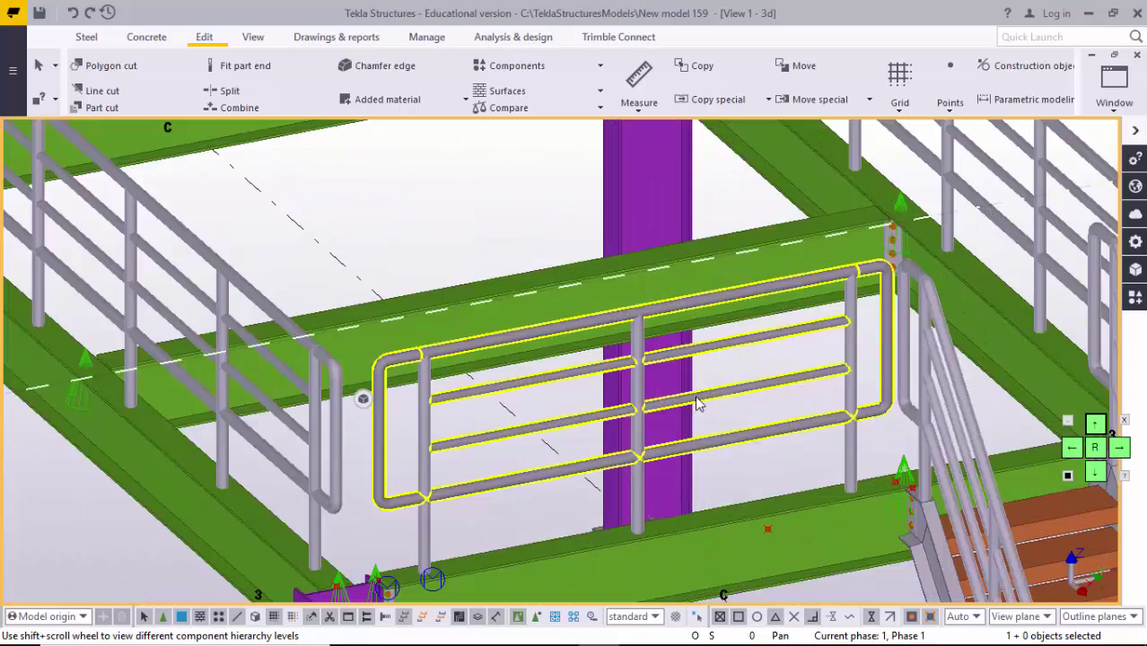
pyautogui.scroll(-3, 747, 386)
pyautogui.keyDown('ctrl'); pyautogui.moveTo(797, 389); pyautogui.dragTo(717, 386, button='middle'); pyautogui.keyUp('ctrl')
pyautogui.scroll(-4, 718, 386)
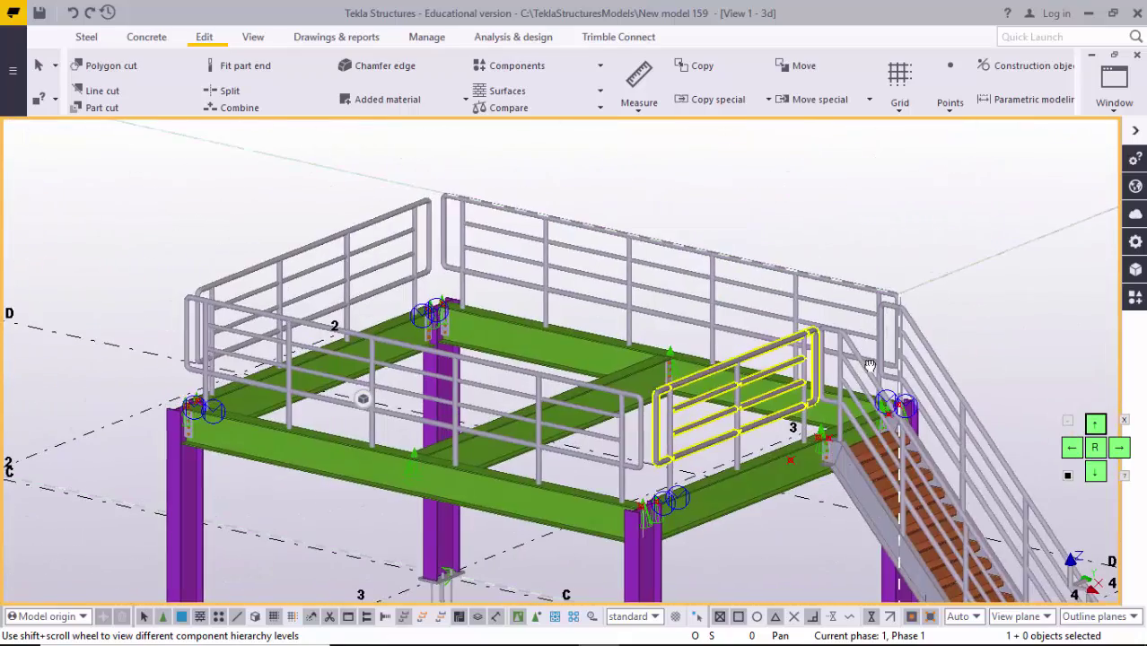
pyautogui.scroll(-2, 826, 354)
pyautogui.scroll(-2, 839, 359)
pyautogui.keyDown('ctrl'); pyautogui.moveTo(812, 382); pyautogui.dragTo(628, 386, button='middle'); pyautogui.keyUp('ctrl')
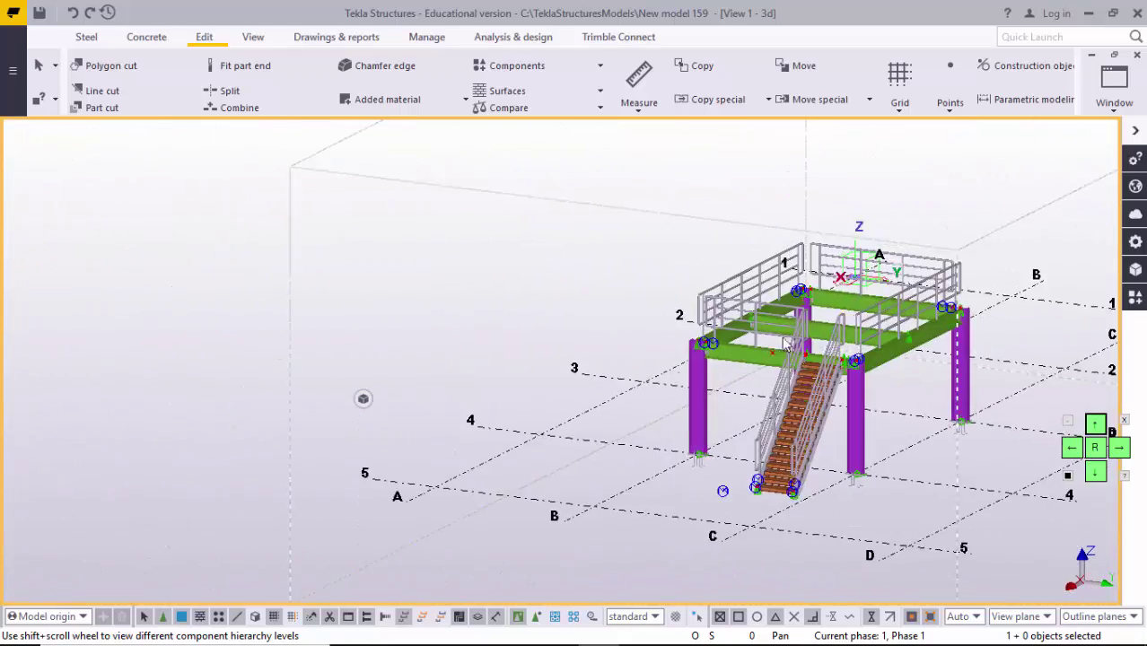
# Step: Change the lower end of the stair railing on the corner column side to open rail ends without a closing loop
pyautogui.scroll(5, 786, 345)
pyautogui.scroll(-1, 942, 359)
pyautogui.scroll(6, 714, 394)
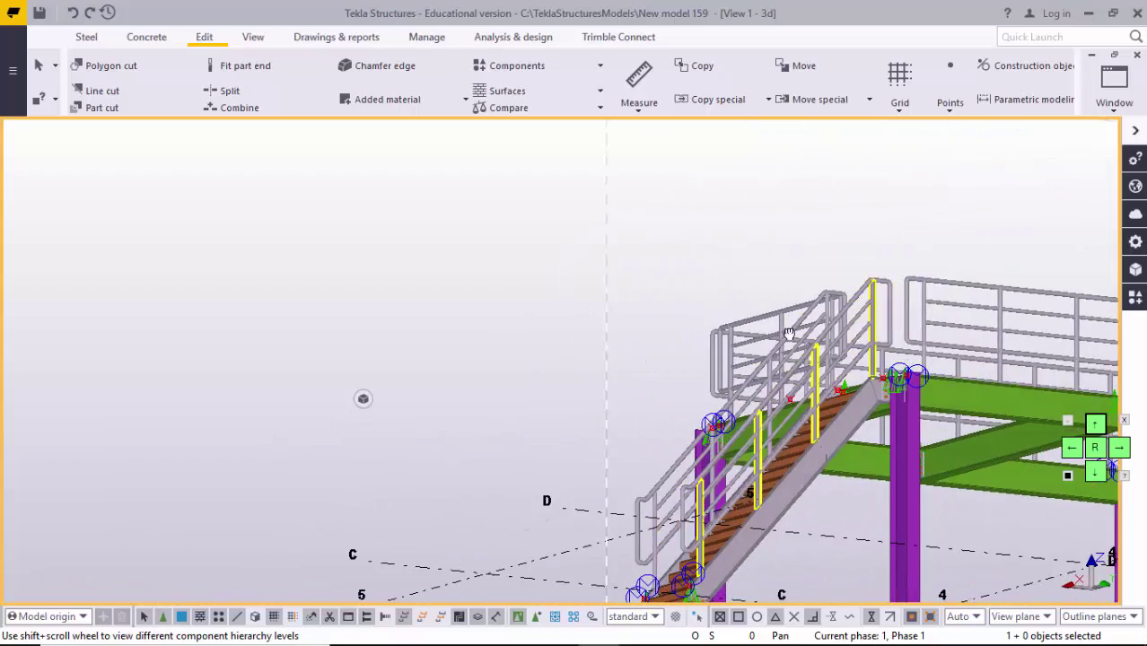
pyautogui.scroll(2, 713, 395)
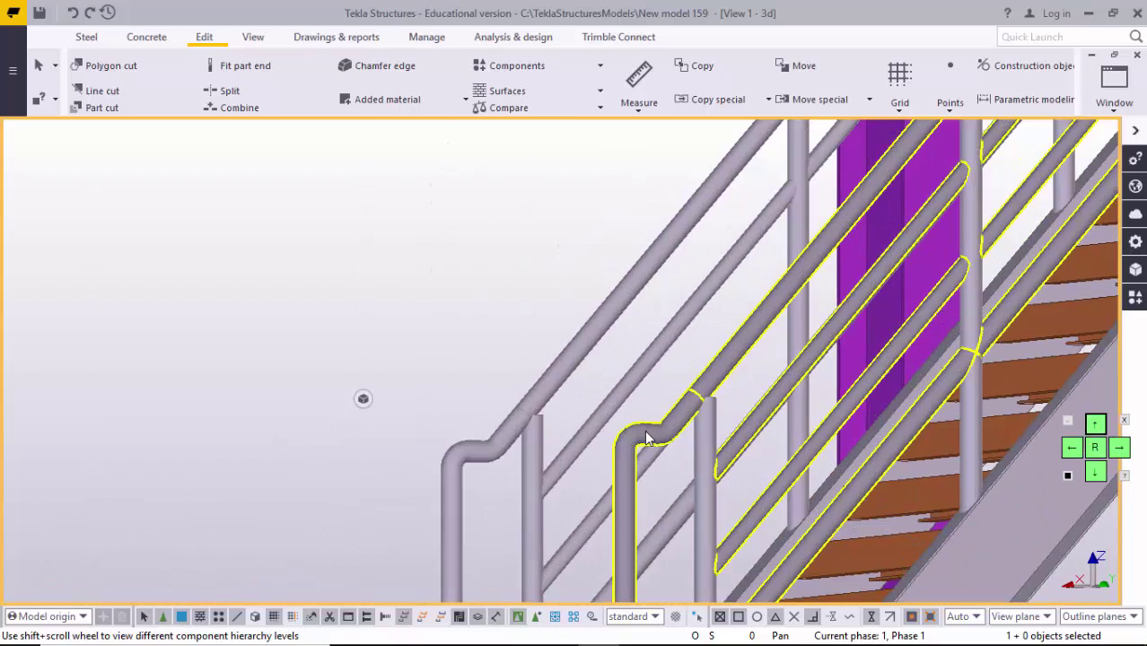
pyautogui.doubleClick(653, 409)
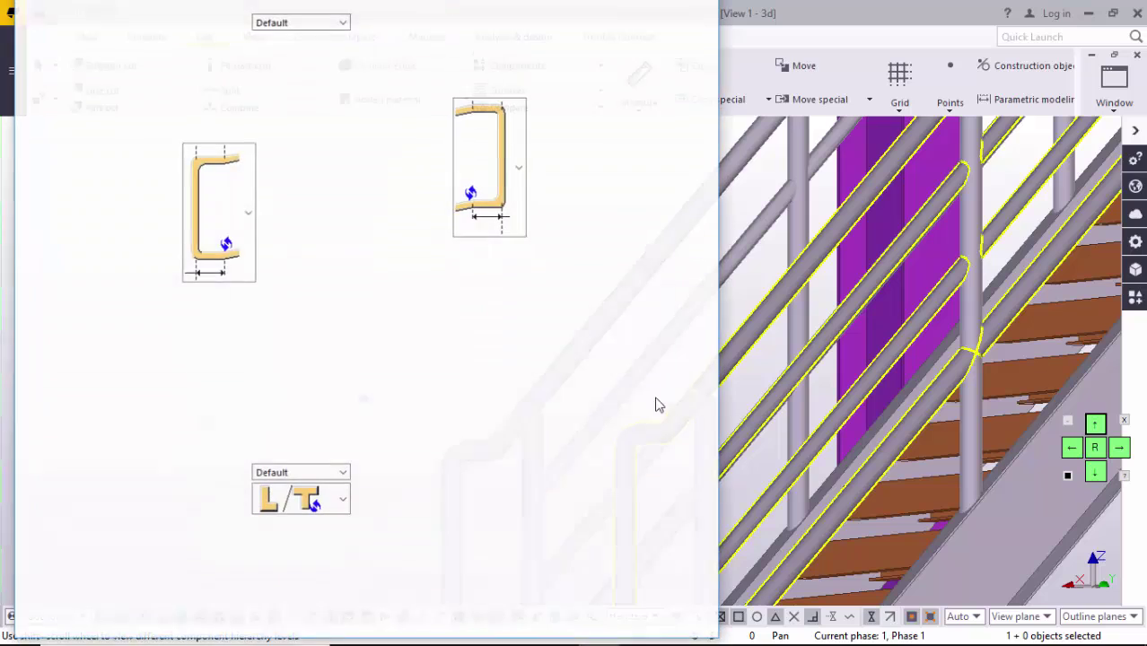
pyautogui.click(832, 149)
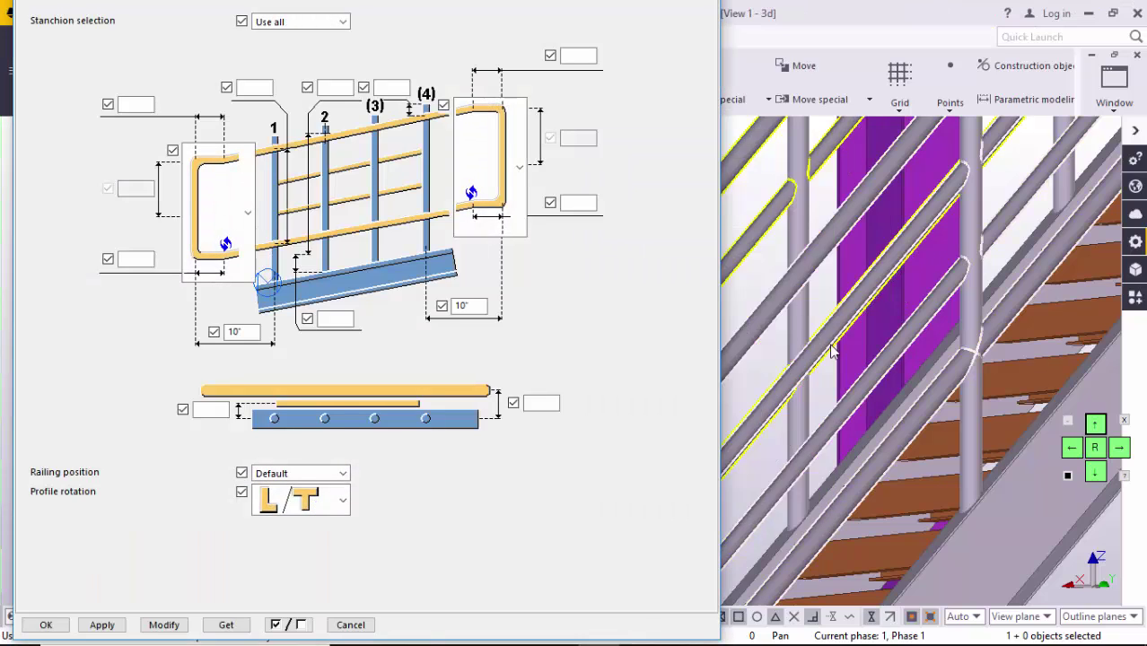
pyautogui.scroll(-2, 832, 348)
pyautogui.moveTo(772, 404); pyautogui.dragTo(922, 285, button='middle')
pyautogui.scroll(-1, 875, 292)
pyautogui.scroll(3, 872, 290)
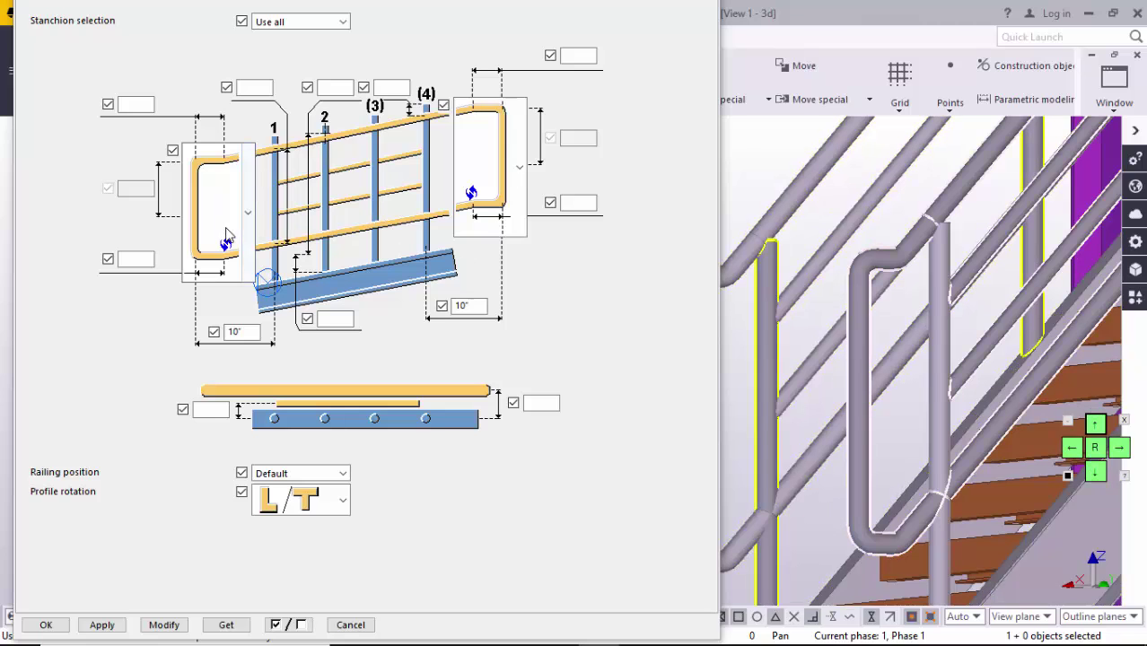
pyautogui.click(227, 235)
pyautogui.scroll(-2, 213, 465)
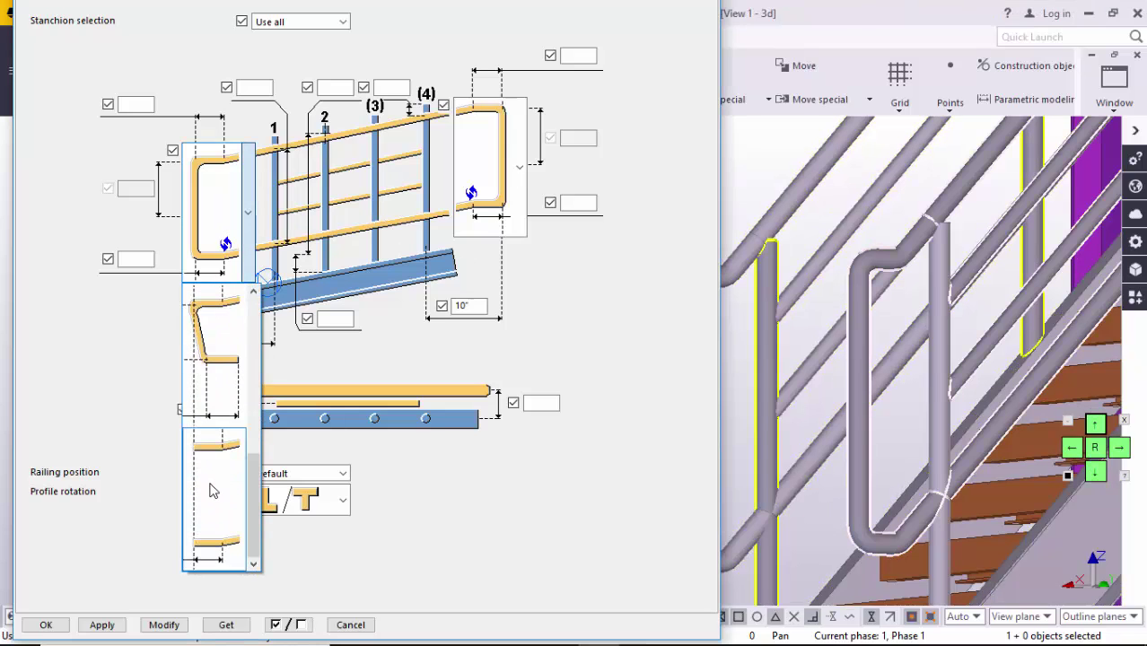
pyautogui.click(213, 490)
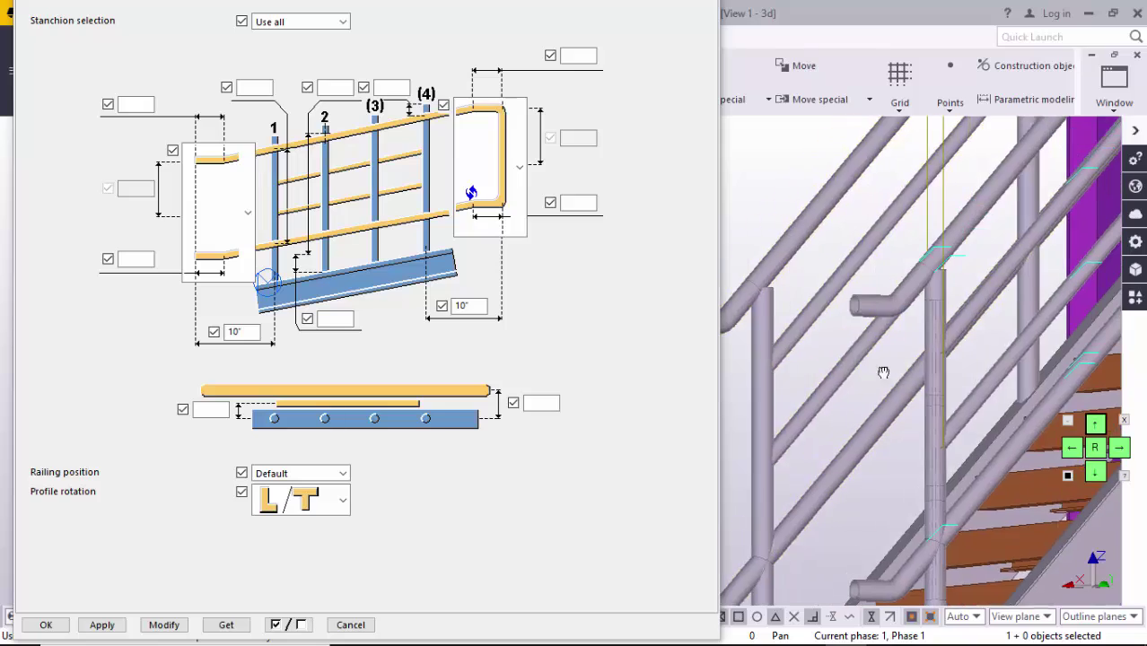
# Step: Restore the default closed loop at the lower end of the column-side stair railing and redraw the view
pyautogui.scroll(6, 884, 336)
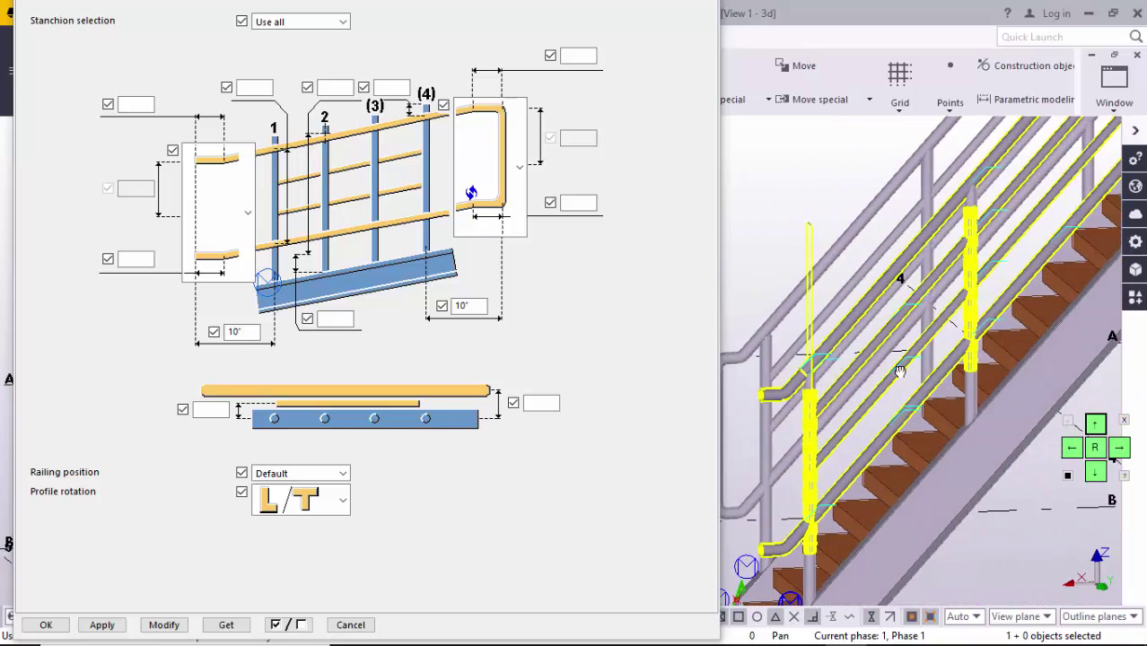
pyautogui.scroll(-8, 933, 325)
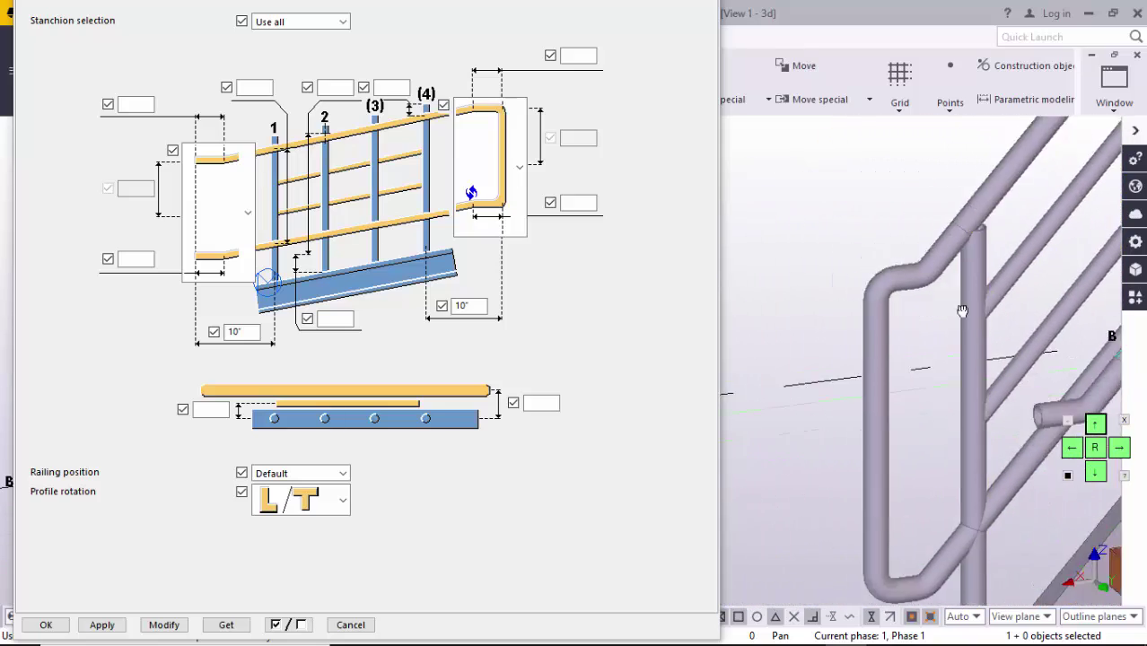
pyautogui.moveTo(980, 333)
pyautogui.keyDown('ctrl'); pyautogui.mouseDown(button='middle')
pyautogui.moveTo(688, 333)
pyautogui.moveTo(1006, 344)
pyautogui.moveTo(971, 325)
pyautogui.mouseUp(button='middle'); pyautogui.keyUp('ctrl')
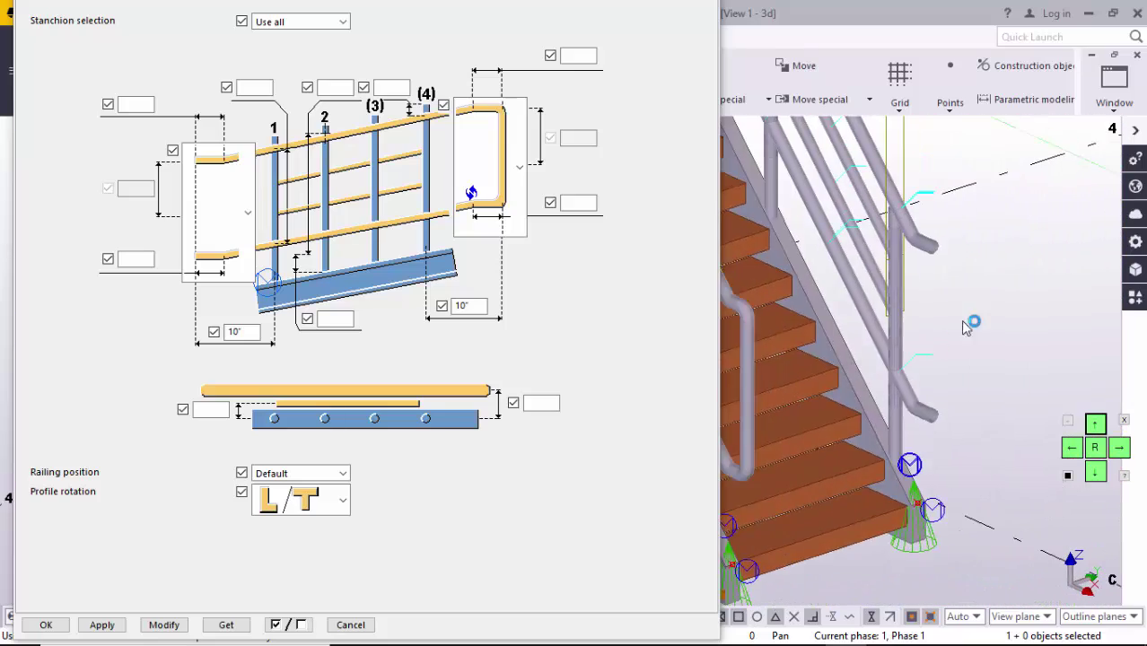
pyautogui.scroll(4, 913, 243)
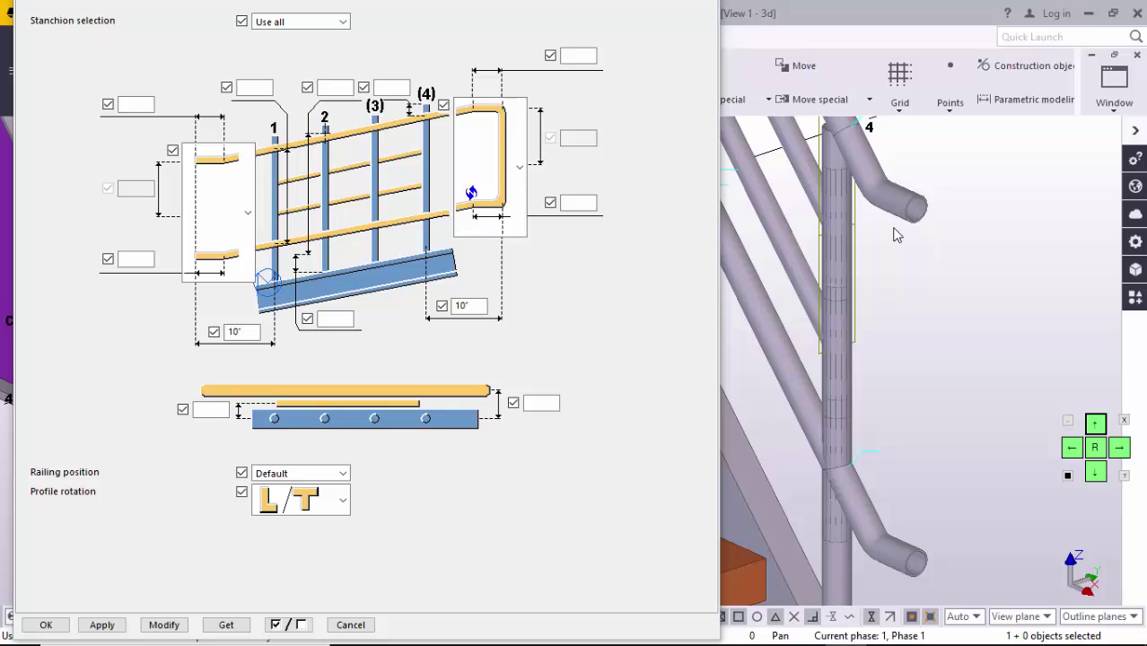
pyautogui.scroll(-3, 899, 238)
pyautogui.scroll(1, 908, 262)
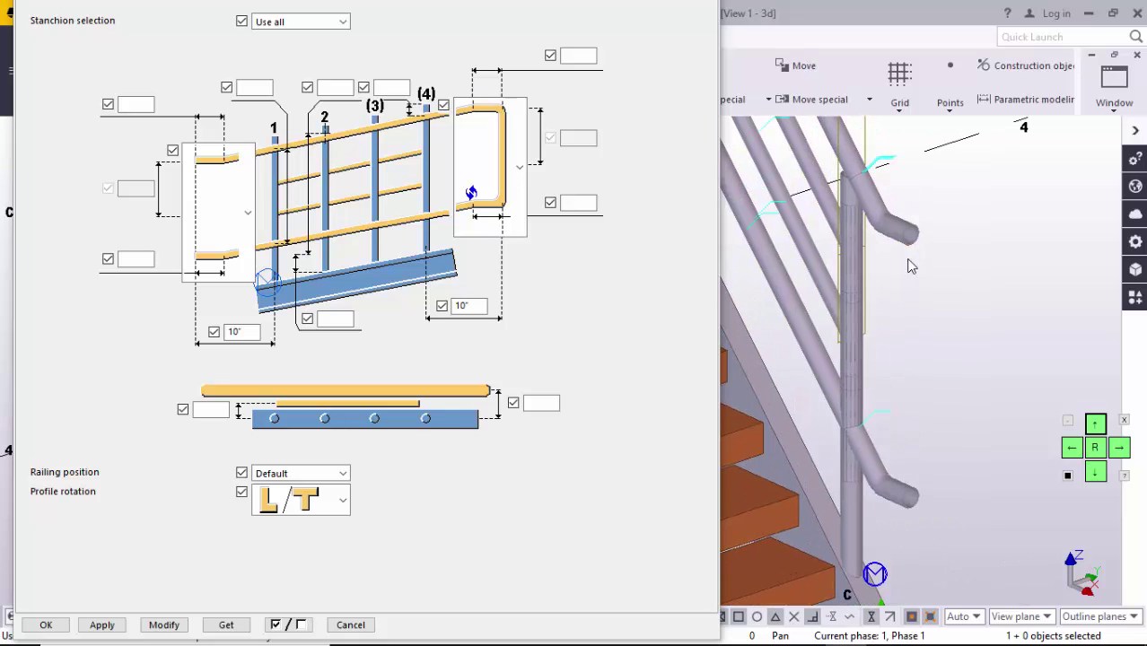
pyautogui.click(216, 242)
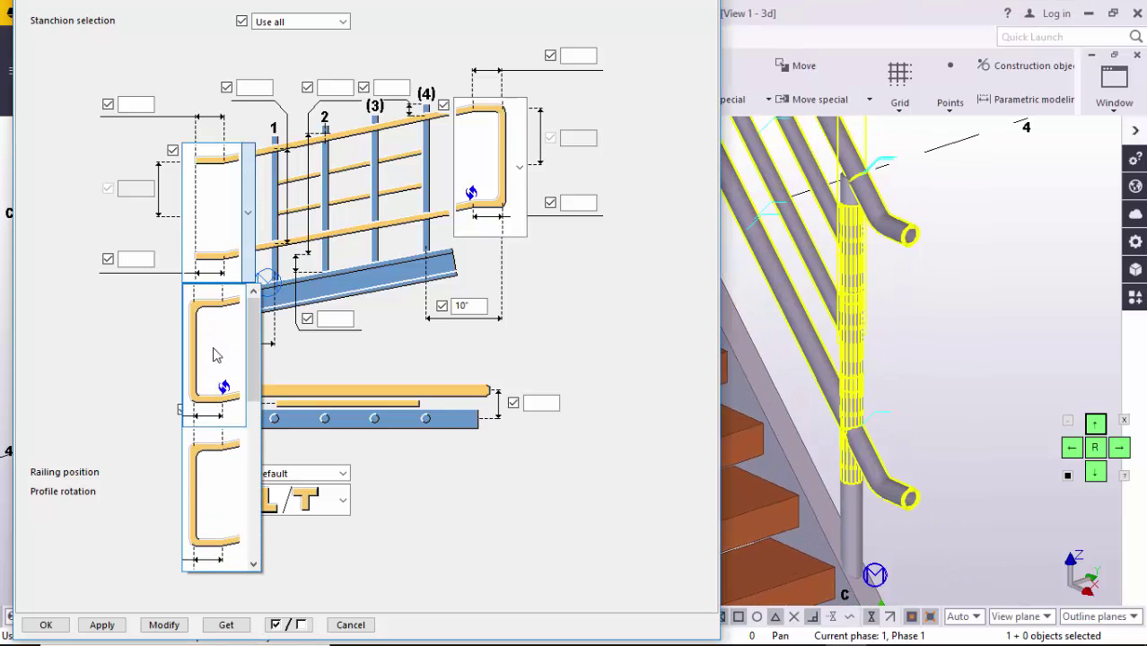
pyautogui.click(215, 355)
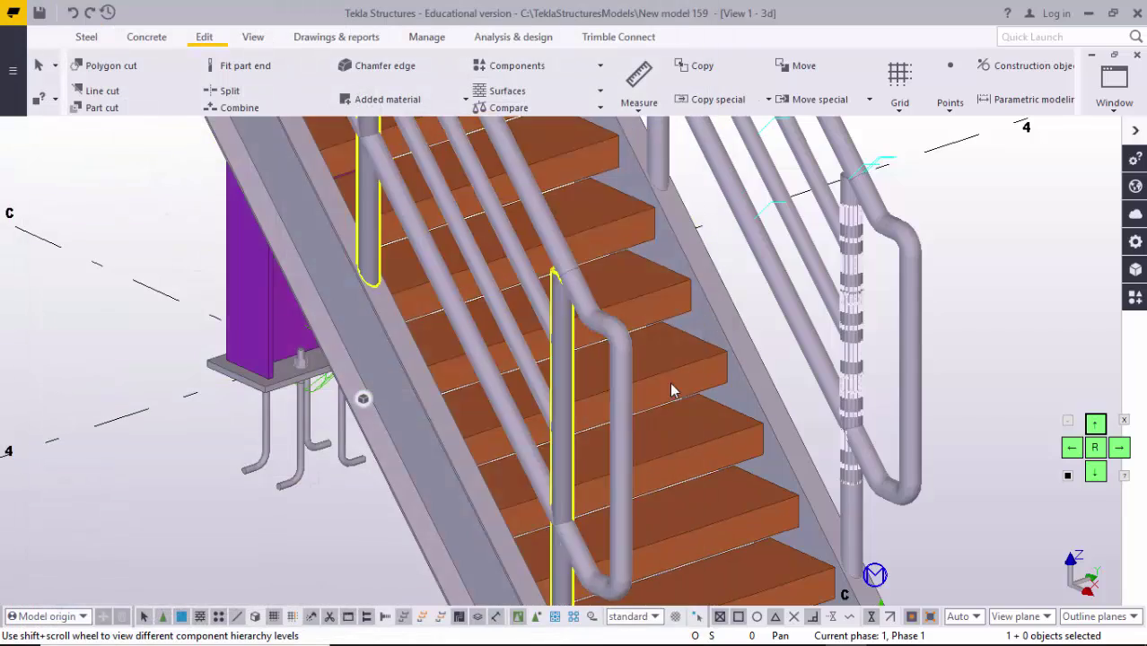
pyautogui.moveTo(861, 320); pyautogui.dragTo(620, 406, button='middle')
pyautogui.scroll(-4, 621, 406)
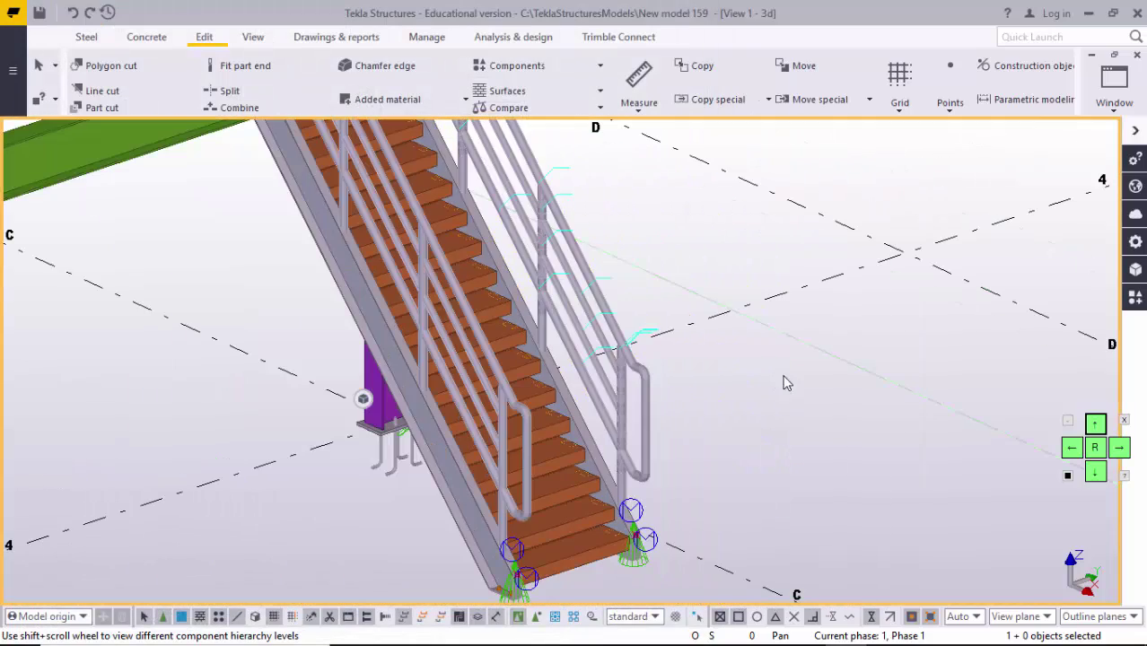
pyautogui.rightClick(785, 376)
pyautogui.click(836, 477)
# Step: Examine the completed stair and platform guardrails, from the lower stair ends up to the platform corners
pyautogui.moveTo(522, 369); pyautogui.dragTo(712, 449, button='middle')
pyautogui.scroll(-3, 712, 449)
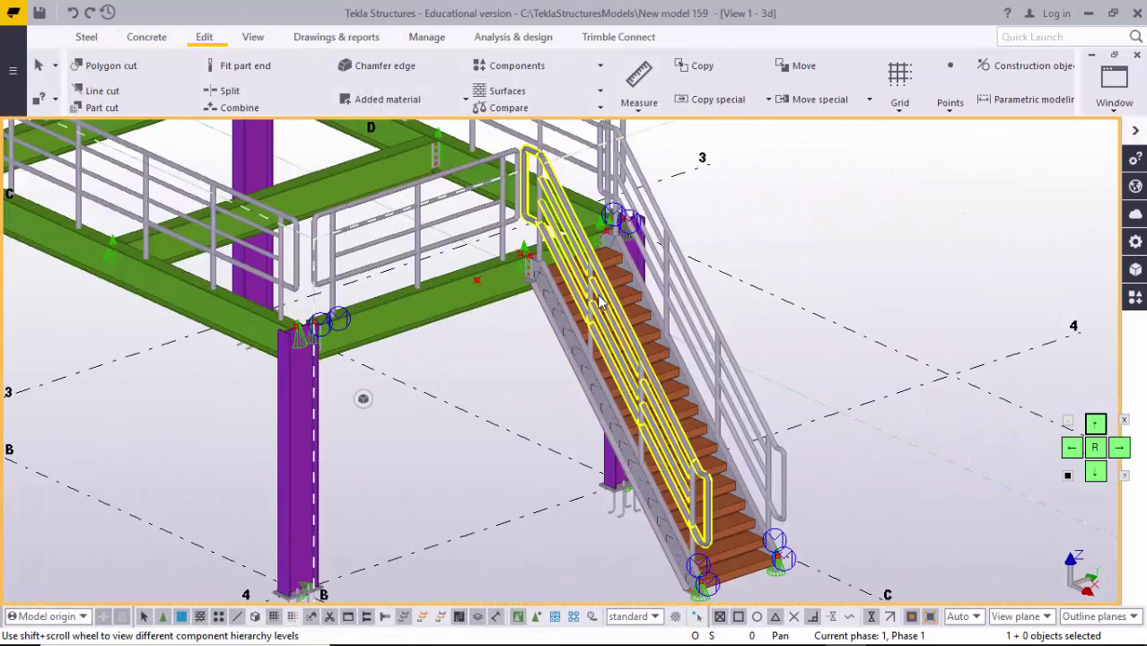
pyautogui.scroll(3, 600, 273)
pyautogui.moveTo(599, 273); pyautogui.dragTo(649, 394, button='middle')
pyautogui.scroll(-3, 309, 317)
pyautogui.moveTo(265, 318); pyautogui.dragTo(354, 342, button='middle')
pyautogui.scroll(-3, 330, 266)
pyautogui.scroll(3, 575, 381)
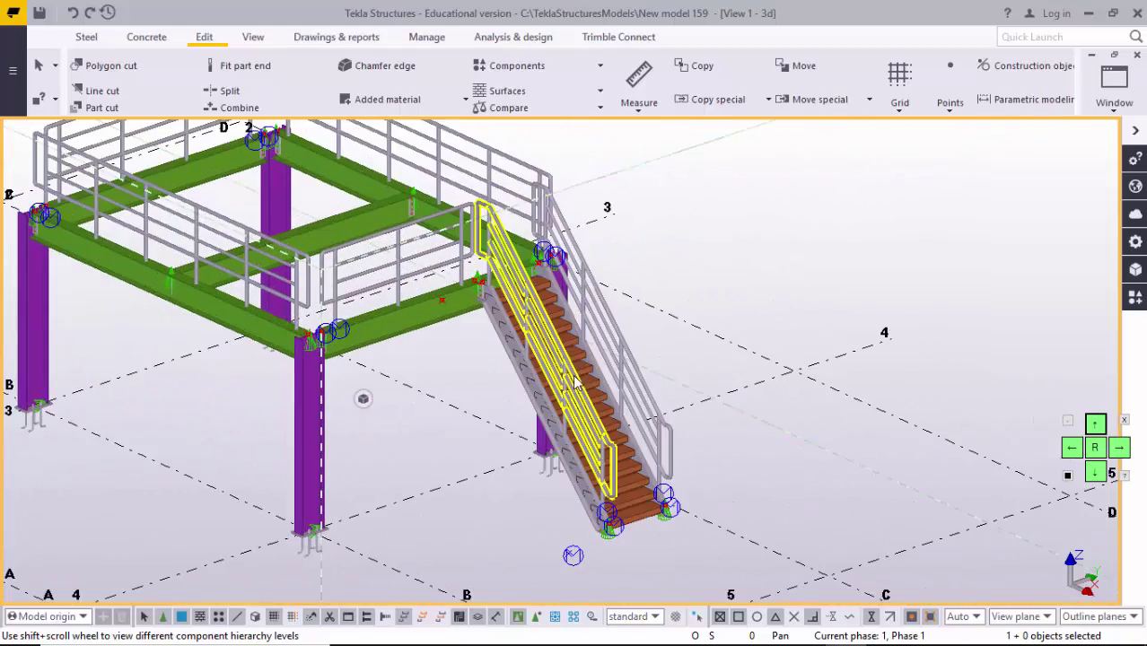
pyautogui.scroll(5, 706, 381)
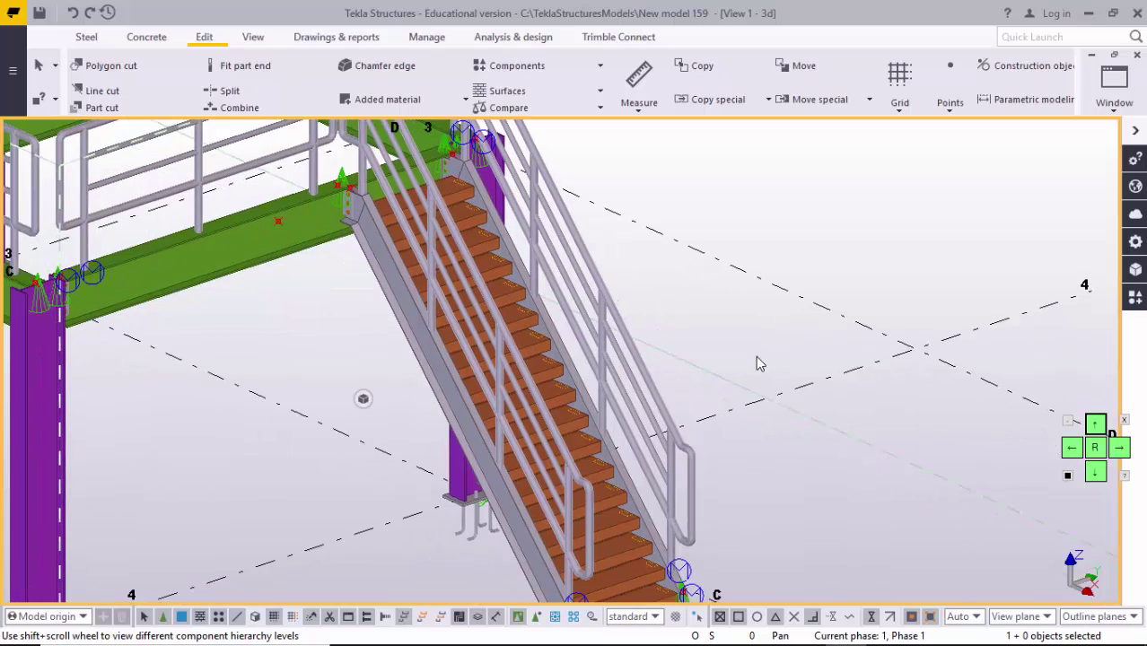
pyautogui.scroll(-2, 715, 371)
pyautogui.scroll(-3, 732, 376)
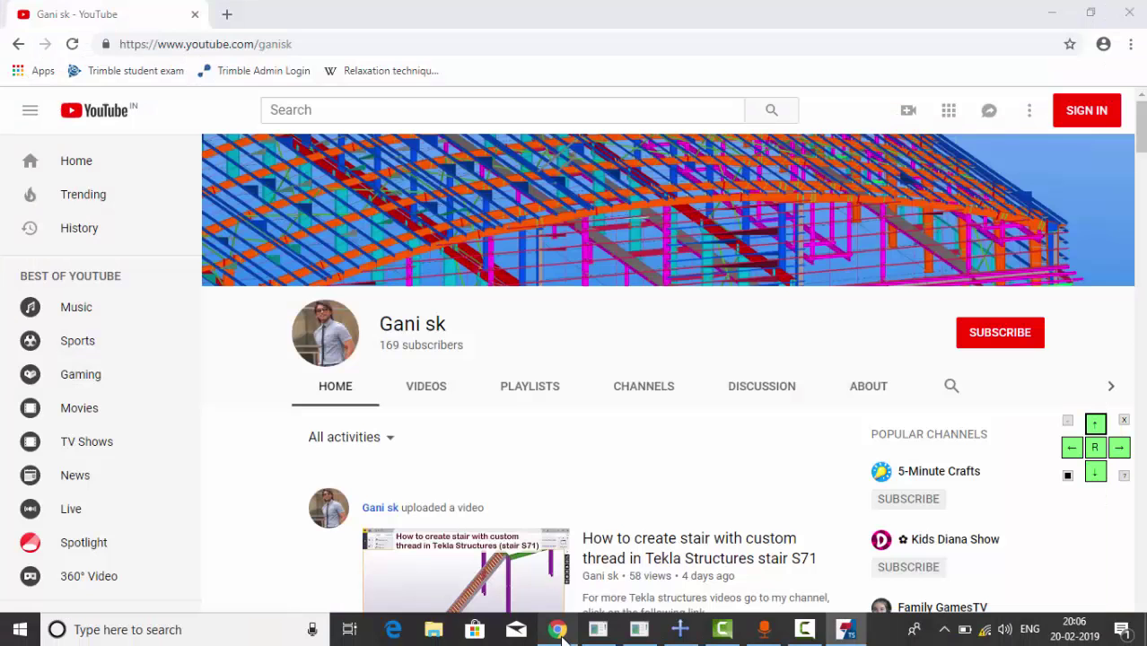
# Step: Switch to the Chrome window with the YouTube channel page
pyautogui.click(557, 630)
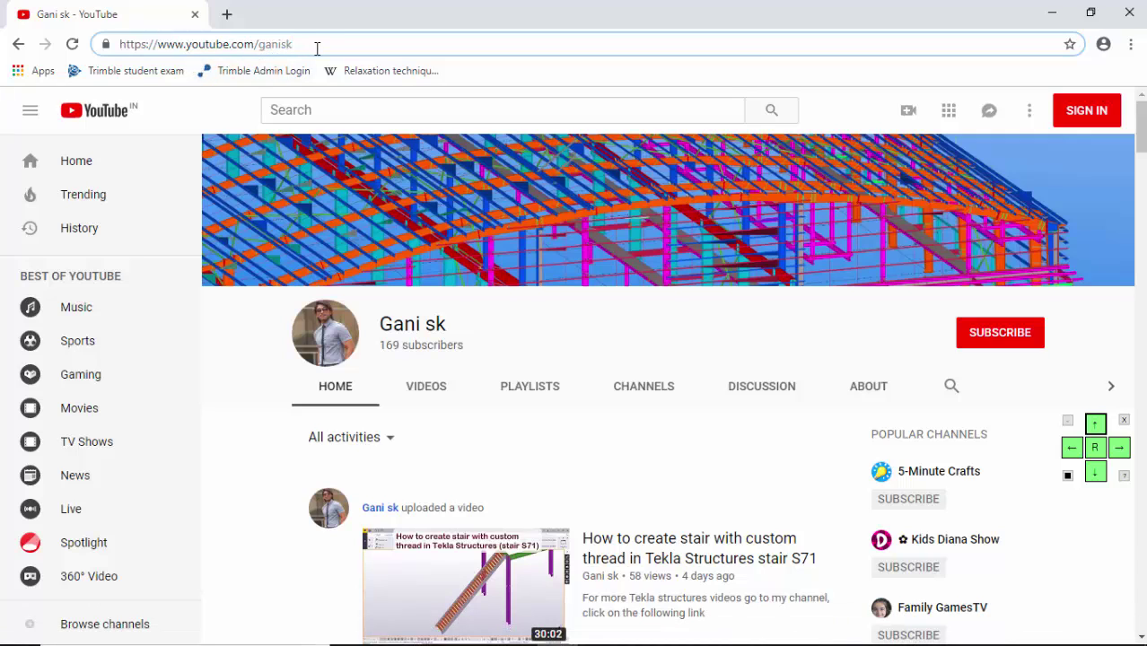